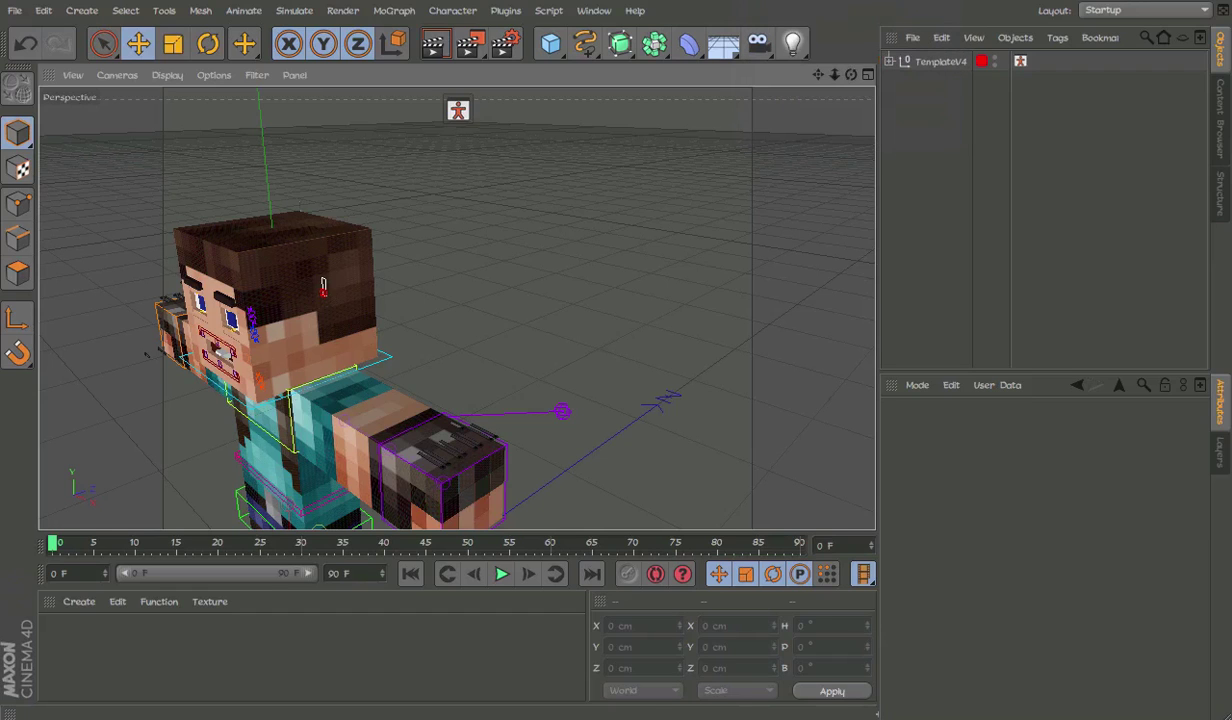
Turn the view to the character's face and drag the mouth control to reshape the mouth.
{"action": "scroll", "coordinate": [322, 298], "scroll_direction": "down", "scroll_amount": 3}
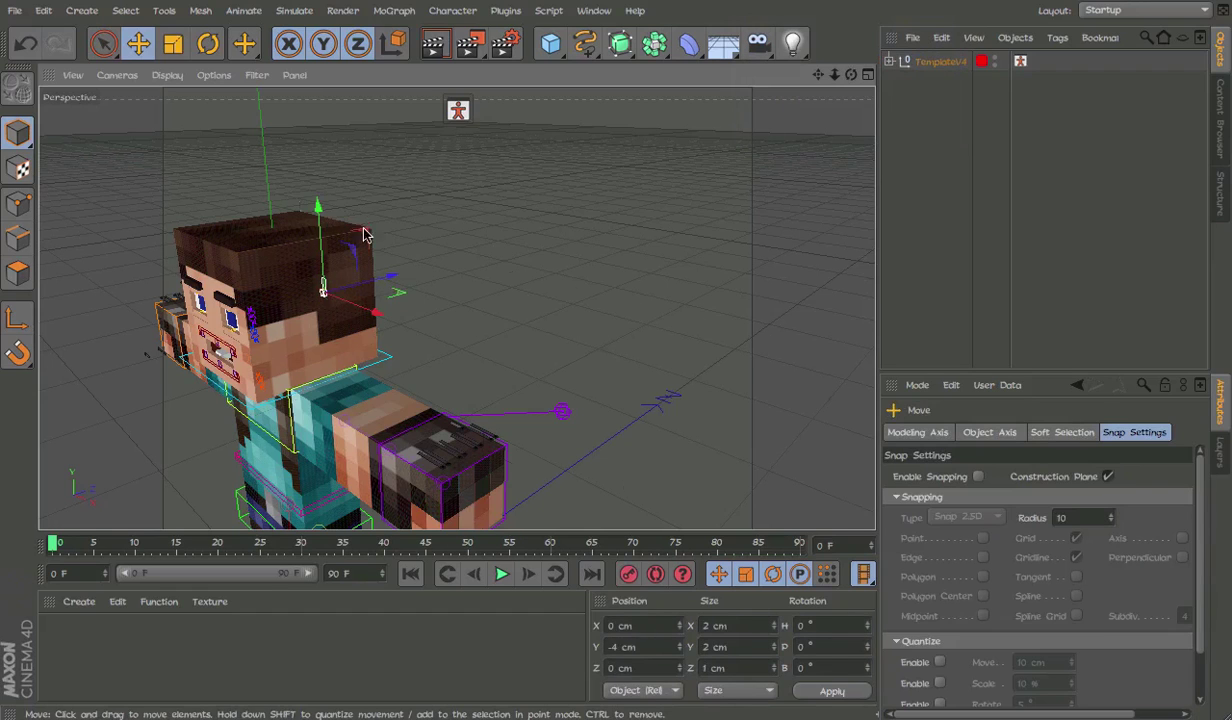
{"action": "mouse_move", "coordinate": [371, 176]}
{"action": "left_mouse_down", "text": "alt"}
{"action": "mouse_move", "coordinate": [407, 115]}
{"action": "mouse_move", "coordinate": [413, 197]}
{"action": "left_mouse_up", "text": "alt"}
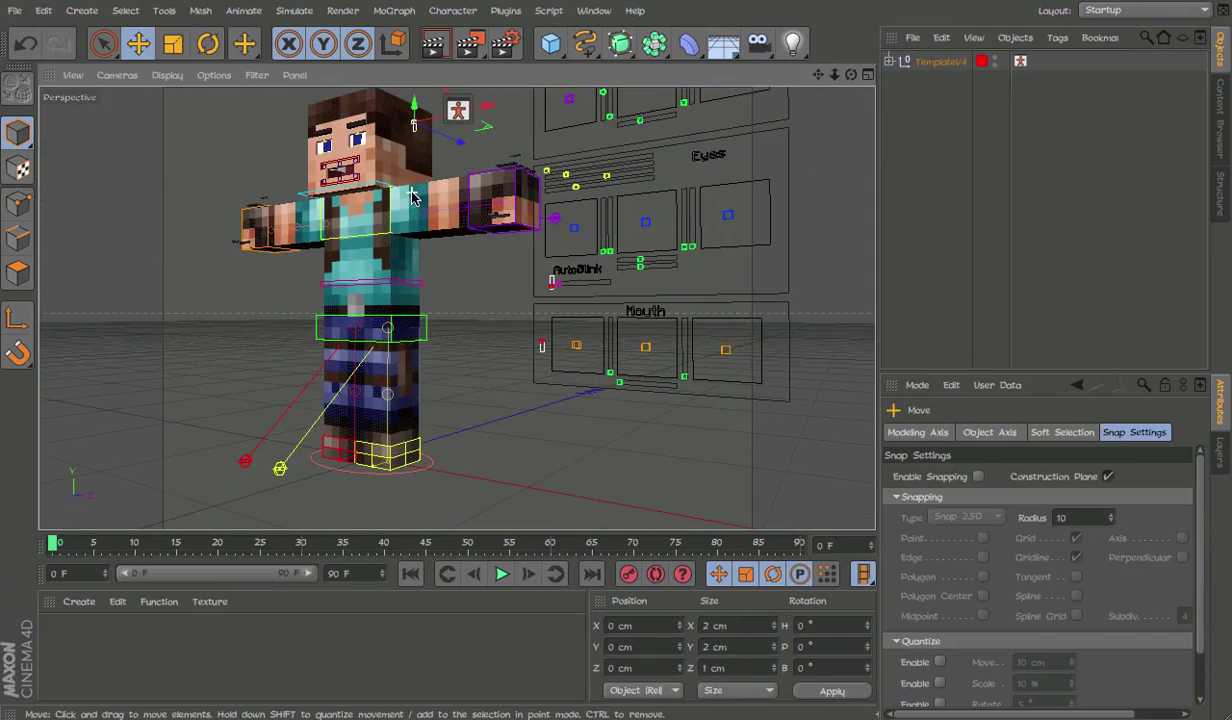
{"action": "scroll", "coordinate": [476, 325], "scroll_direction": "down", "scroll_amount": 3}
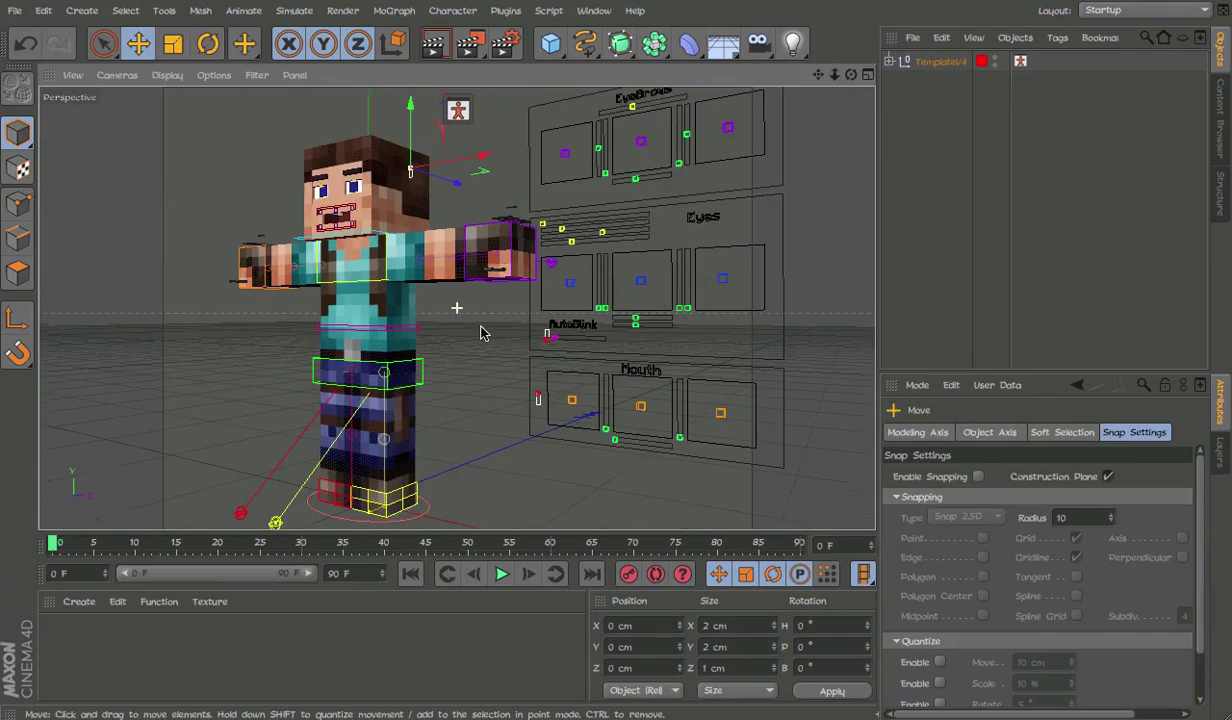
{"action": "scroll", "coordinate": [476, 325], "scroll_direction": "down", "scroll_amount": 3}
{"action": "left_click", "coordinate": [630, 323]}
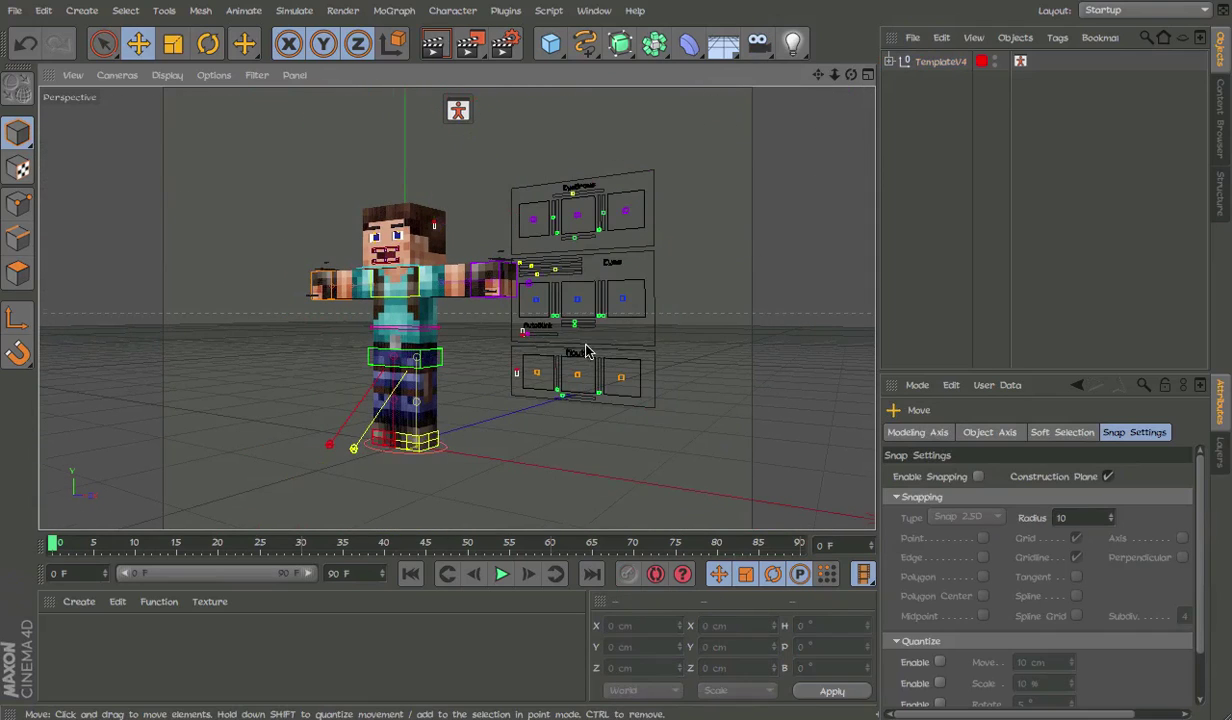
{"action": "scroll", "coordinate": [587, 351], "scroll_direction": "up", "scroll_amount": 1}
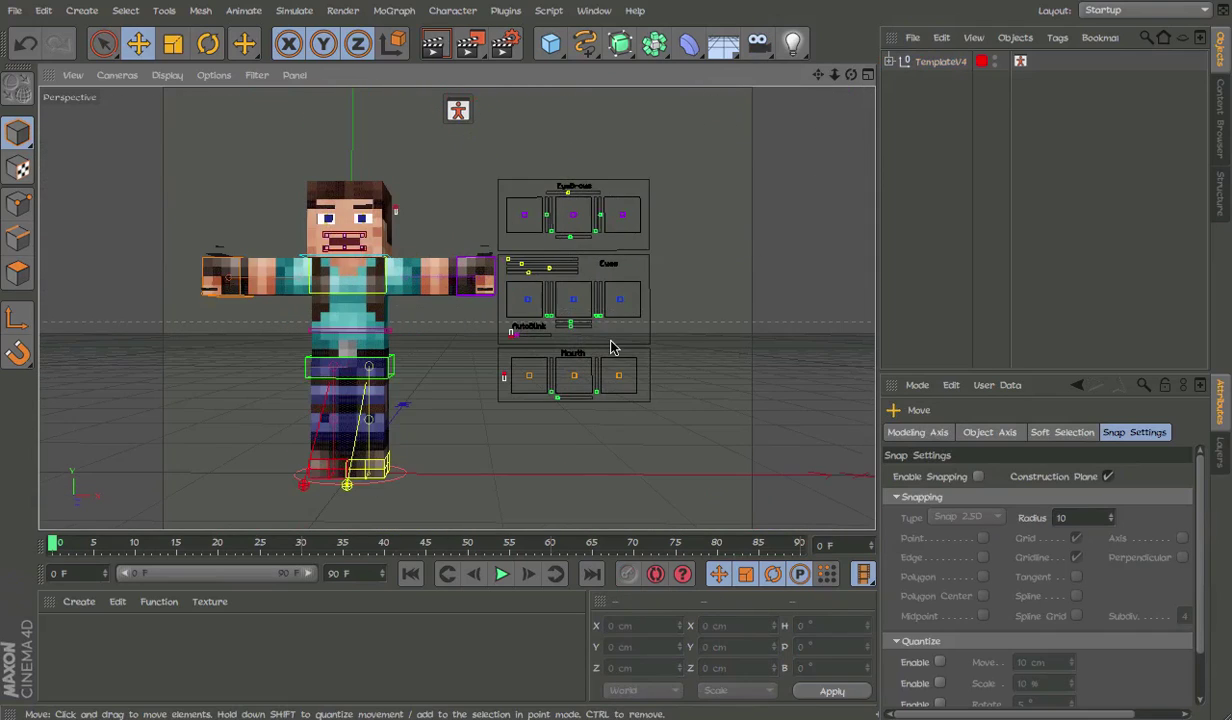
{"action": "scroll", "coordinate": [550, 400], "scroll_direction": "up", "scroll_amount": 3}
{"action": "scroll", "coordinate": [560, 410], "scroll_direction": "up", "scroll_amount": 1}
{"action": "left_click", "coordinate": [609, 430]}
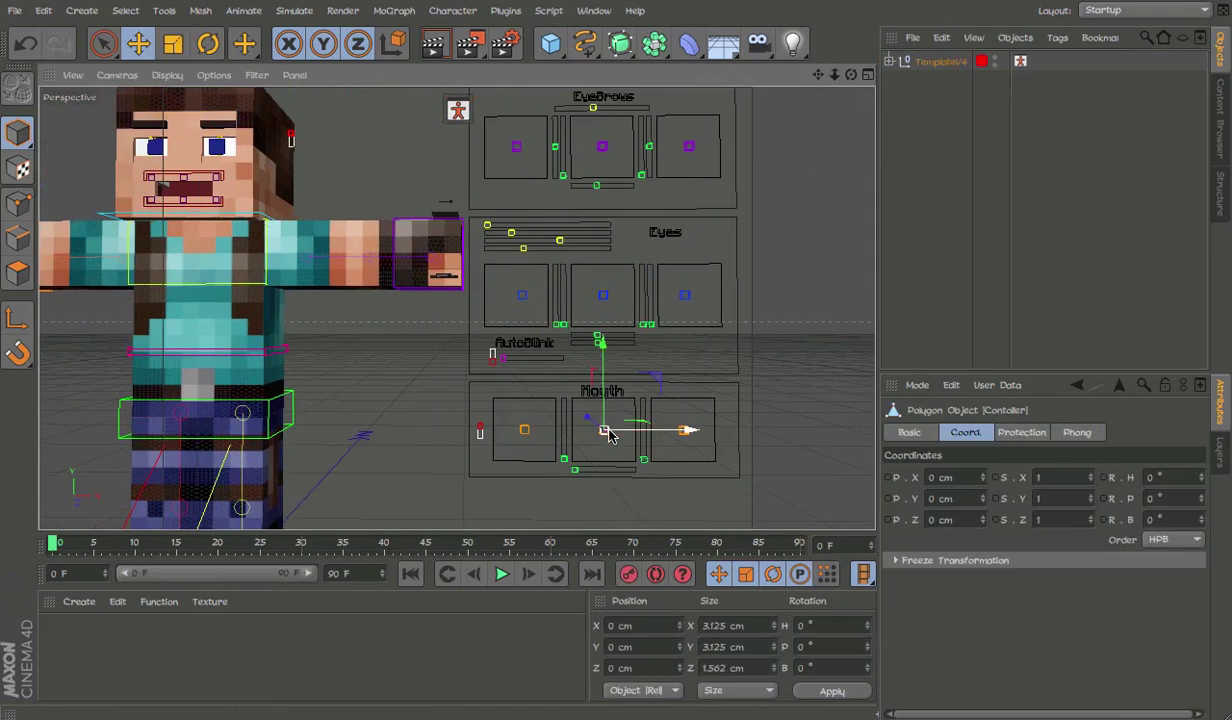
{"action": "left_click_drag", "start_coordinate": [604, 430], "coordinate": [567, 474]}
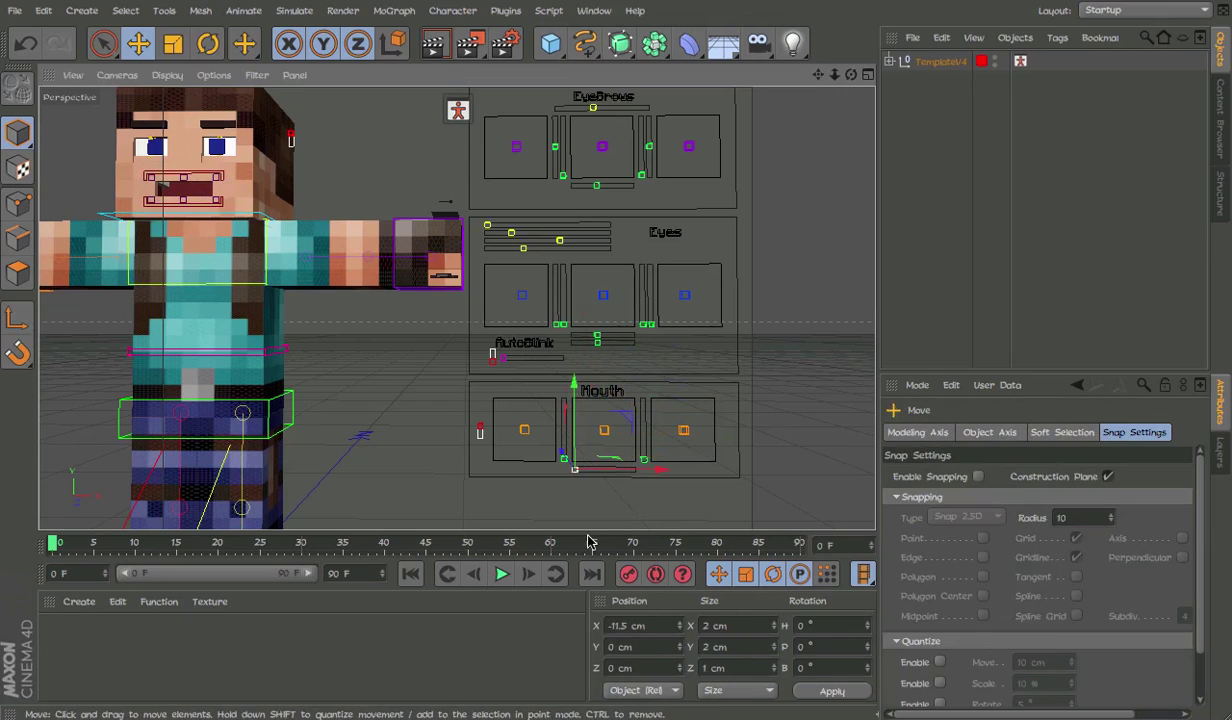
Scrub to frame 81, test the mouth controls, and undo the last move.
{"action": "left_click_drag", "start_coordinate": [588, 541], "coordinate": [724, 541]}
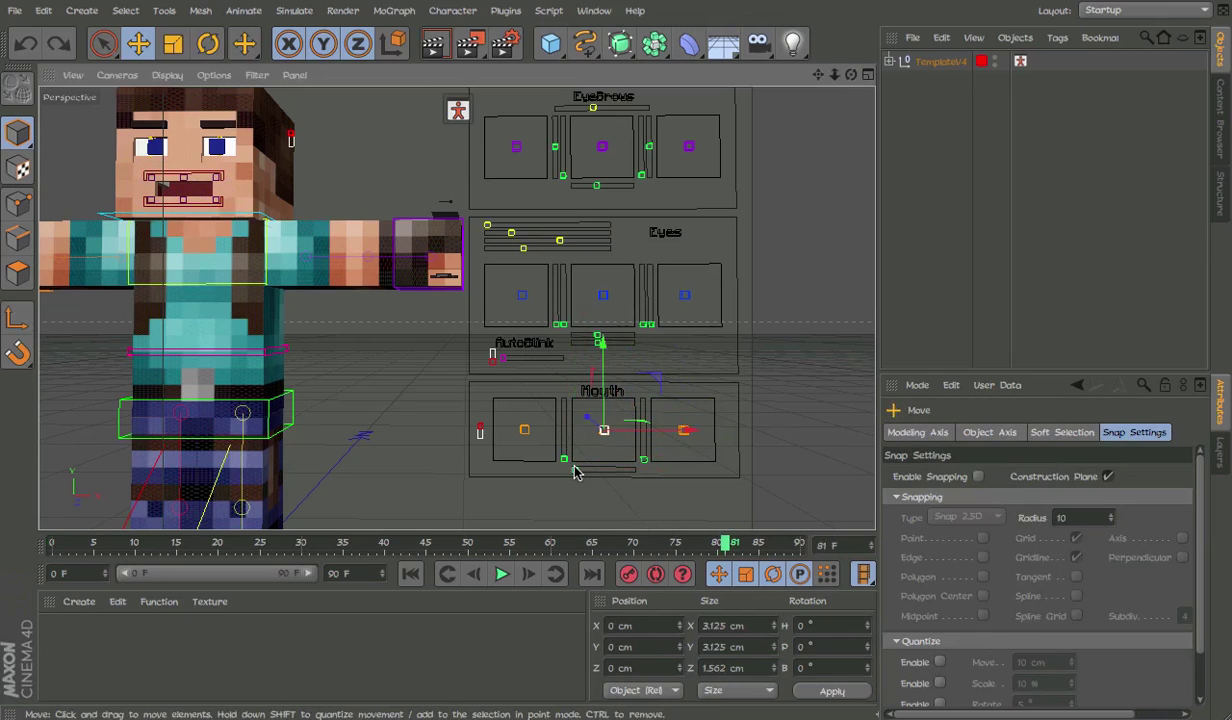
{"action": "left_click_drag", "start_coordinate": [576, 472], "coordinate": [503, 453]}
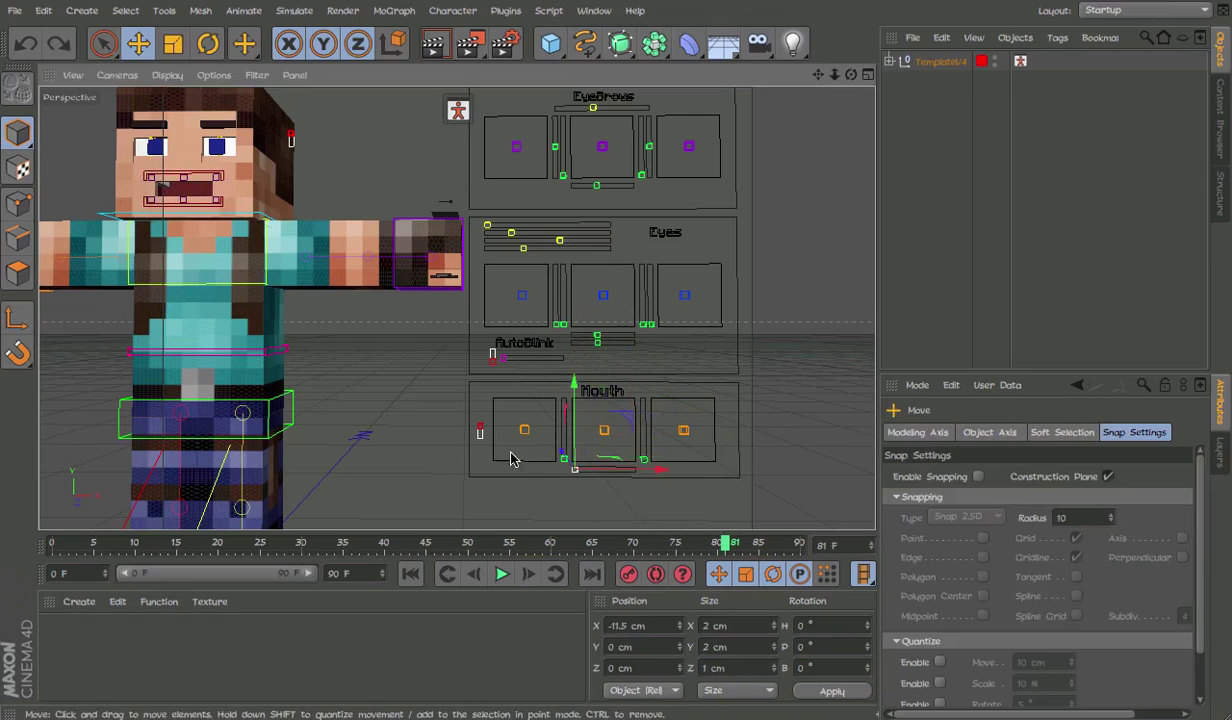
{"action": "left_click", "coordinate": [480, 430]}
{"action": "left_click_drag", "start_coordinate": [480, 430], "coordinate": [480, 432]}
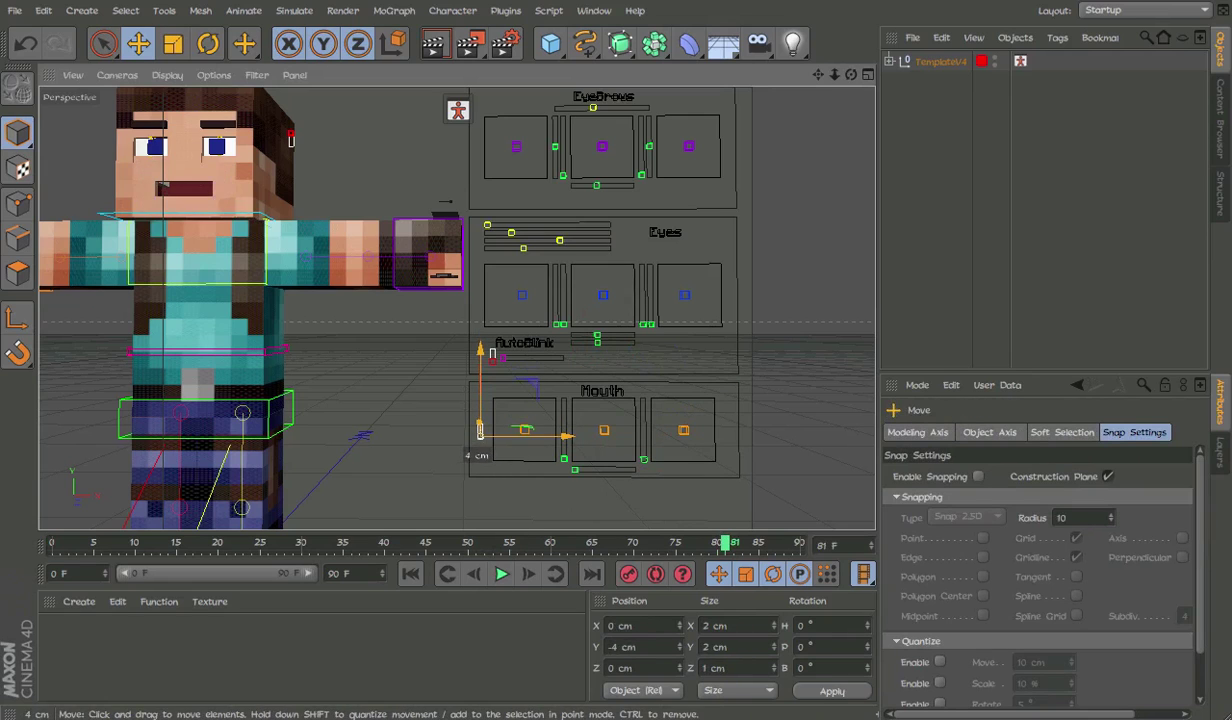
{"action": "key", "text": "ctrl+z"}
Recentre the view on the character and close the rig project.
{"action": "left_click", "coordinate": [325, 132]}
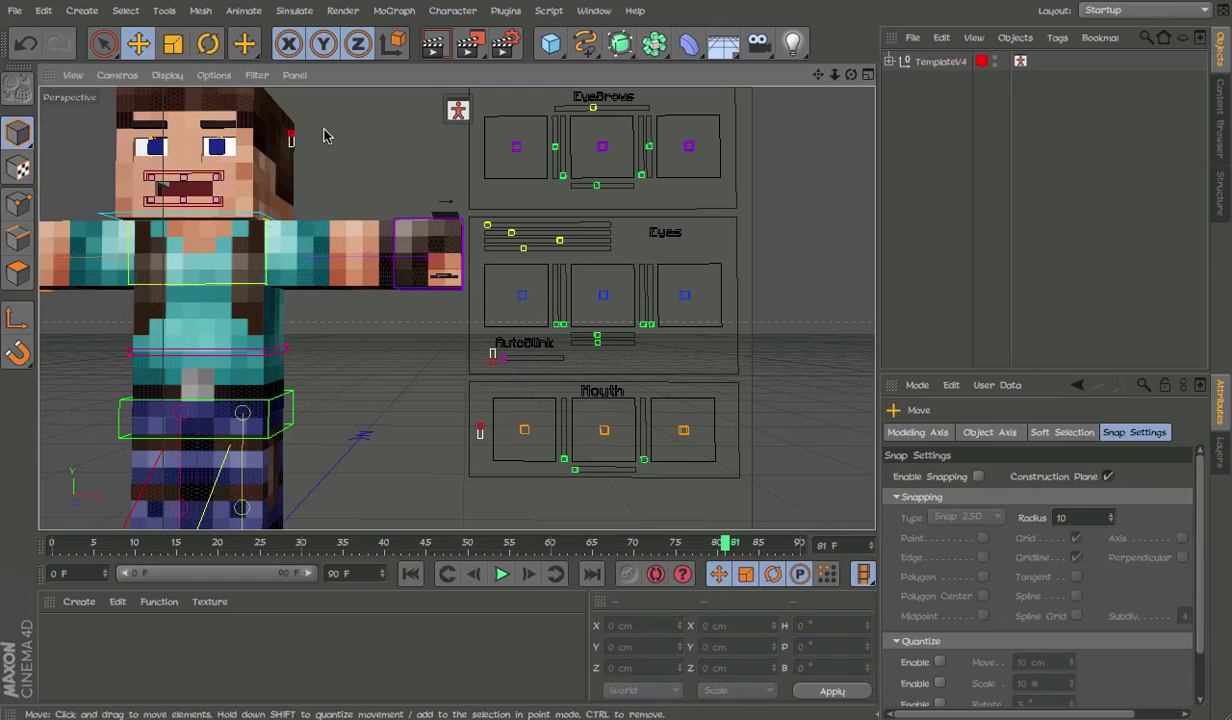
{"action": "middle_click_drag", "start_coordinate": [325, 132], "coordinate": [483, 179], "text": "alt"}
{"action": "left_click_drag", "start_coordinate": [497, 321], "coordinate": [325, 357], "text": "alt"}
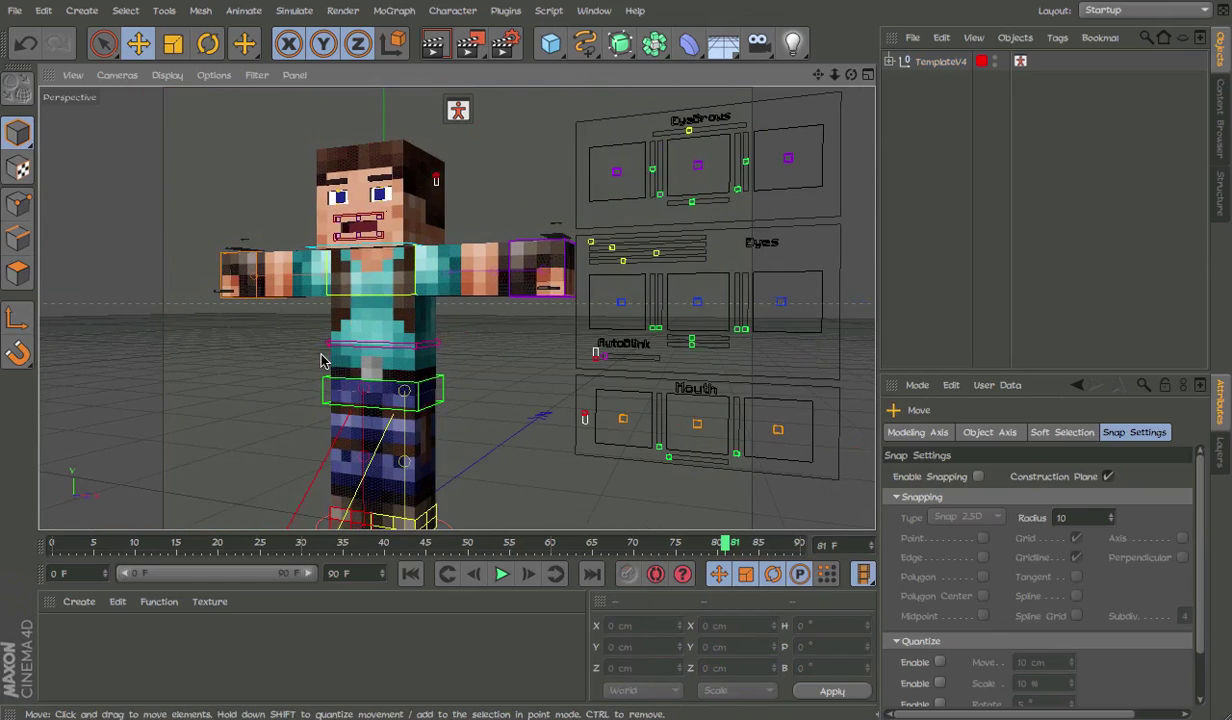
{"action": "left_click", "coordinate": [7, 3]}
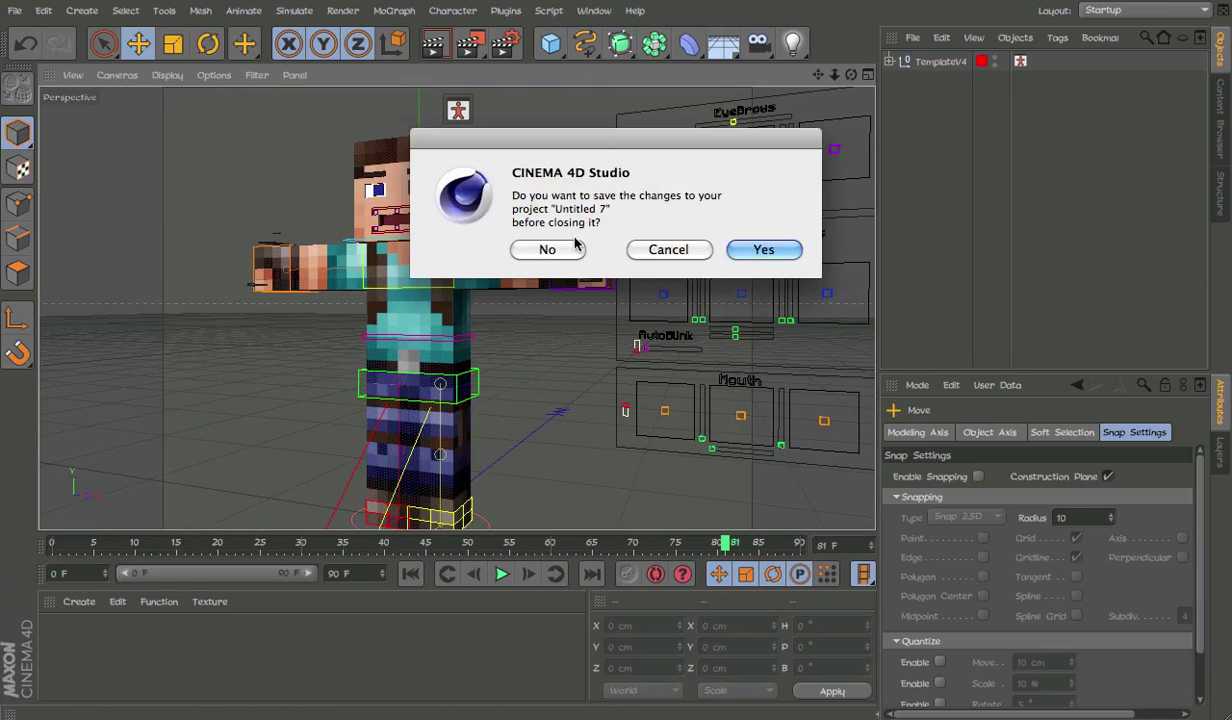
Discard the rig project's changes and start a new empty scene.
{"action": "left_click", "coordinate": [548, 249]}
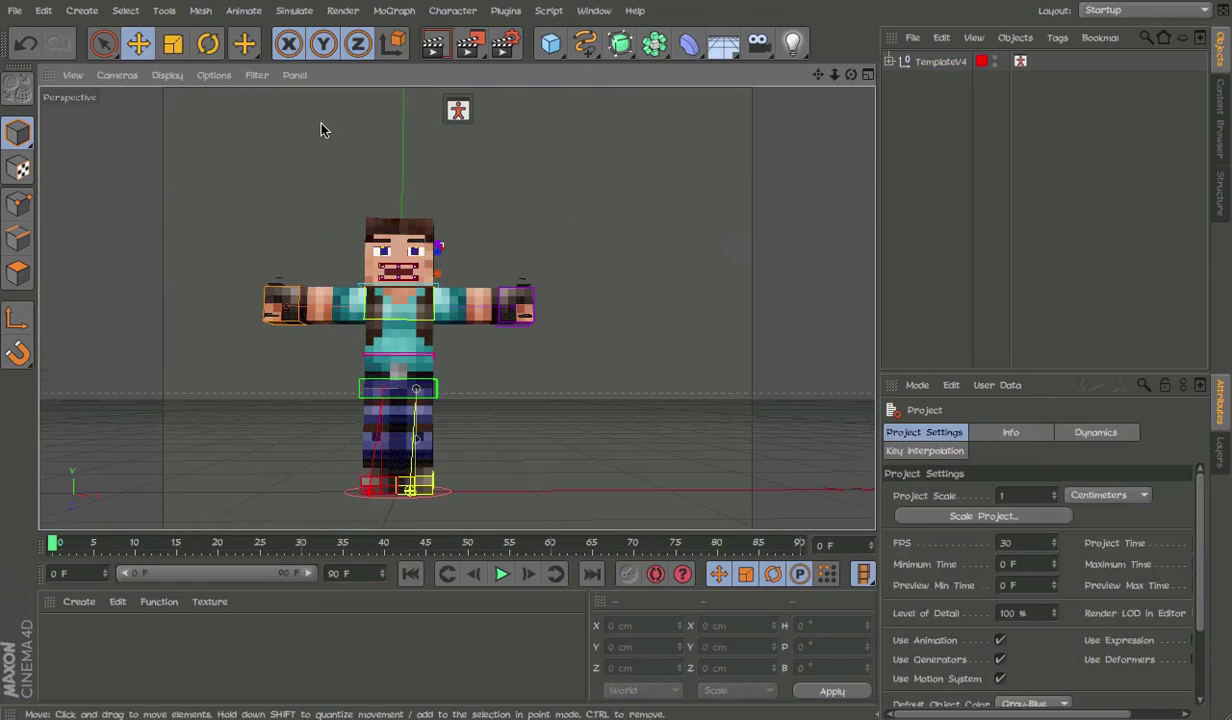
{"action": "left_click", "coordinate": [14, 14]}
{"action": "left_click", "coordinate": [44, 38]}
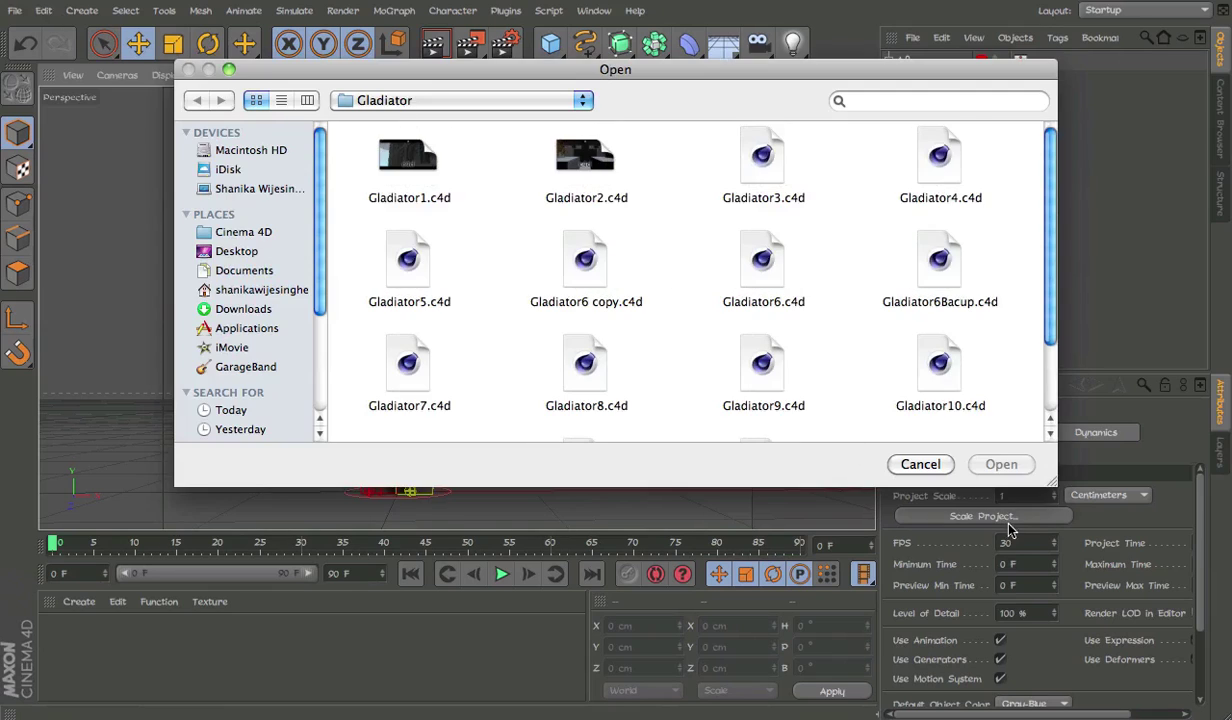
{"action": "left_click", "coordinate": [910, 463]}
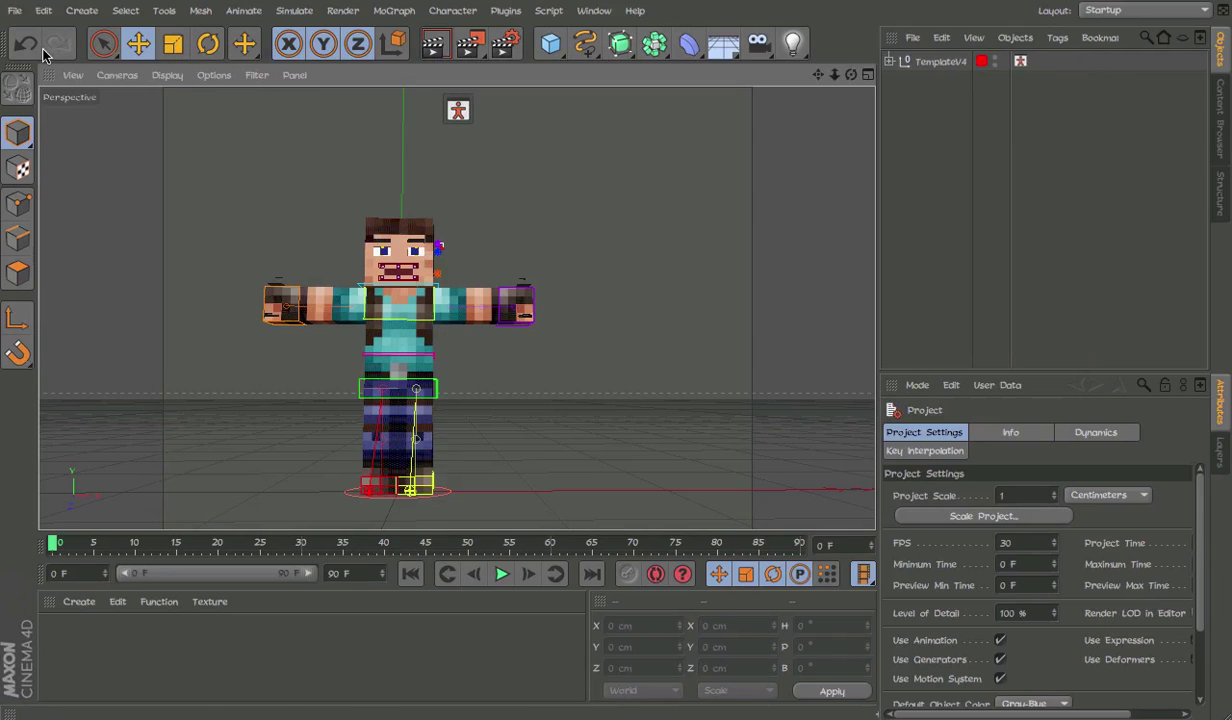
{"action": "left_click", "coordinate": [14, 10]}
{"action": "left_click", "coordinate": [40, 38]}
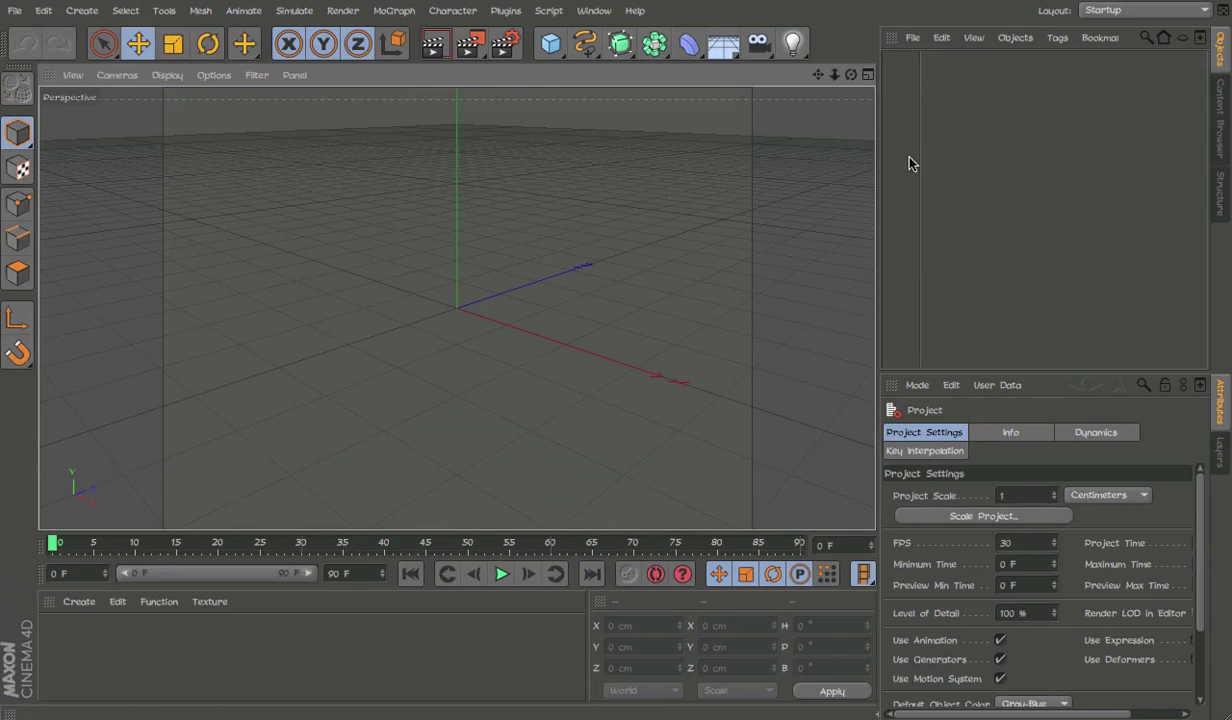
Add a 25 by 25 cm single-segment plane oriented to -Z.
{"action": "left_click_drag", "start_coordinate": [506, 173], "coordinate": [545, 146], "text": "alt"}
{"action": "mouse_move", "coordinate": [550, 43]}
{"action": "left_mouse_down"}
{"action": "mouse_move", "coordinate": [755, 150]}
{"action": "mouse_move", "coordinate": [718, 104]}
{"action": "left_mouse_up"}
{"action": "left_click", "coordinate": [977, 432]}
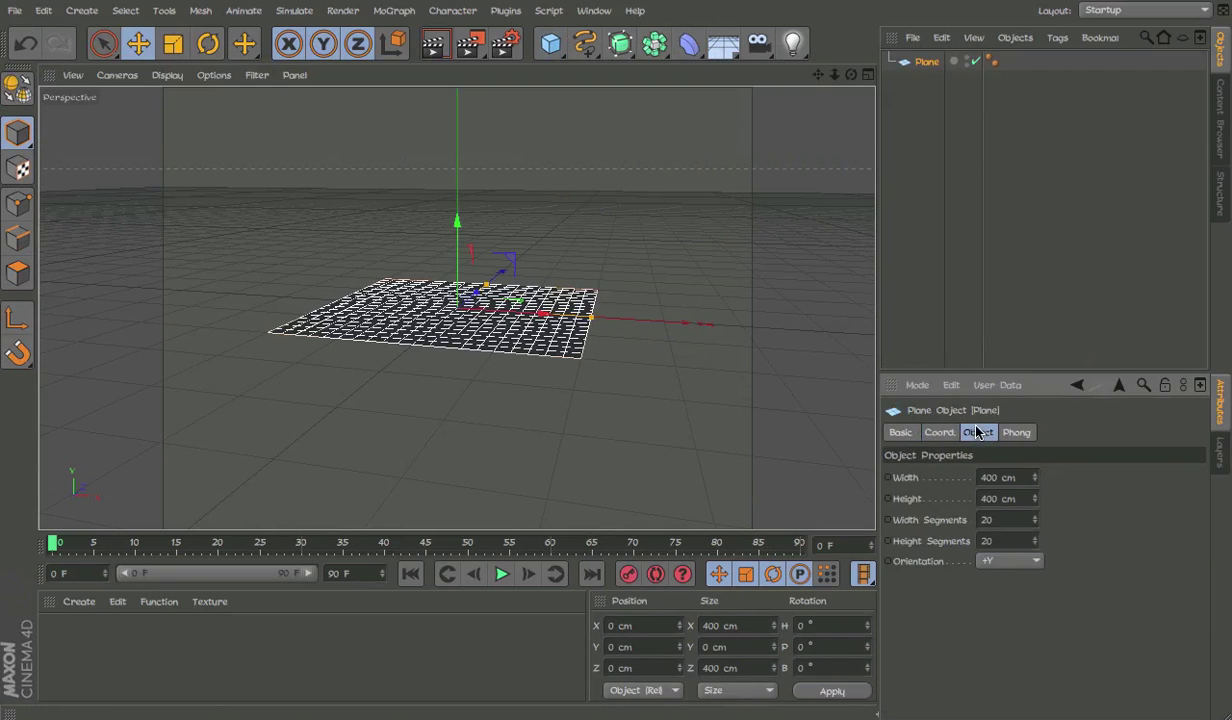
{"action": "type", "text": "25"}
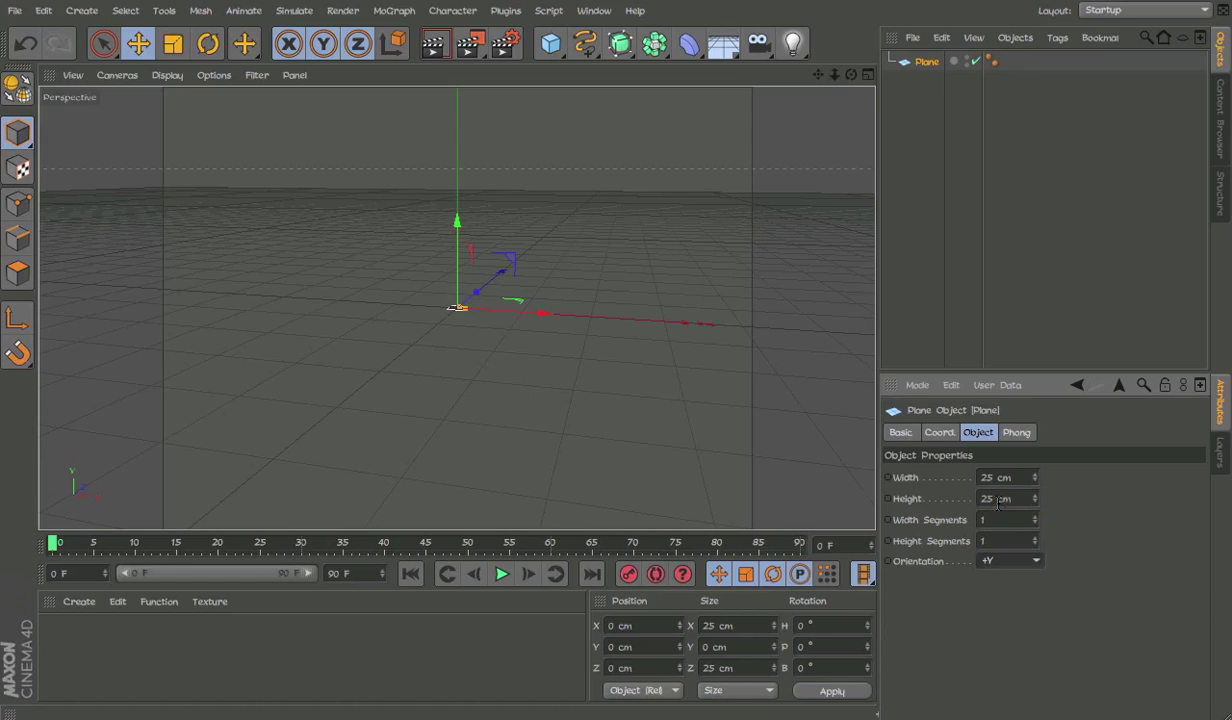
{"action": "left_click", "coordinate": [1027, 687]}
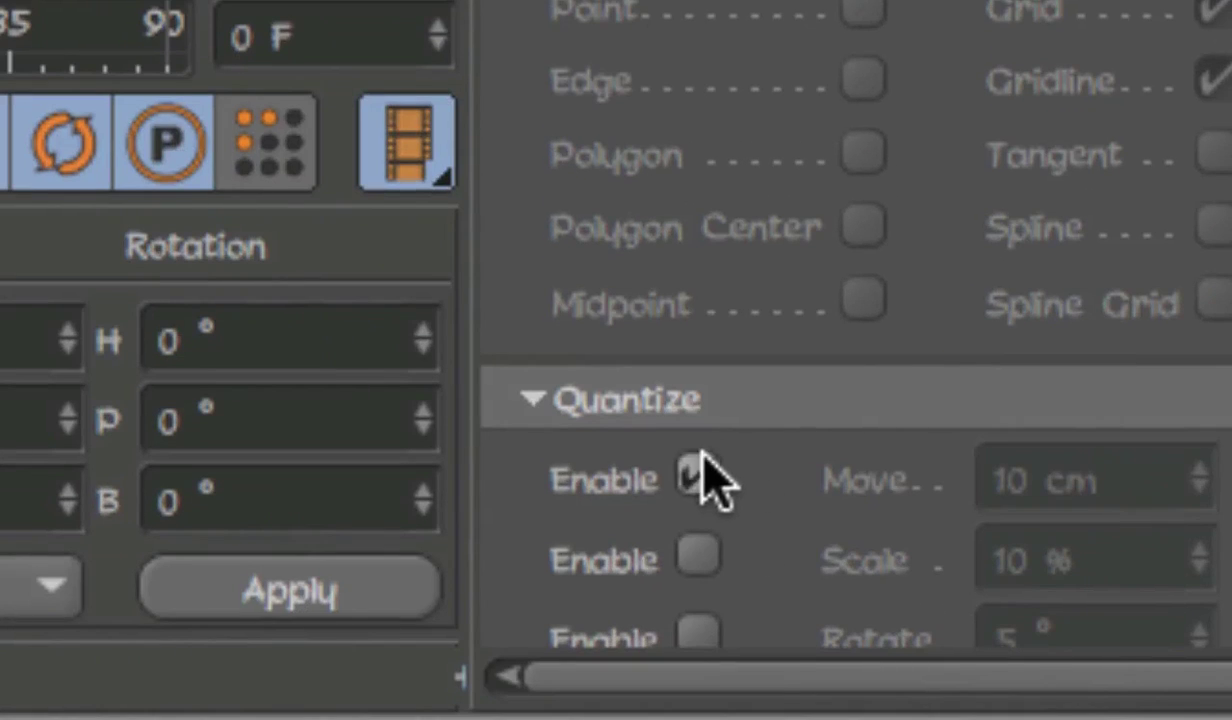
Turn on Quantize Move with a 3.125 cm step.
{"action": "left_click", "coordinate": [698, 476]}
{"action": "double_click", "coordinate": [1118, 473]}
{"action": "type", "text": "3.125"}
{"action": "key", "text": "Return"}
Raise the plane and add a 3.125 × 3.125 × 2 cm cube.
{"action": "mouse_move", "coordinate": [463, 221]}
{"action": "left_mouse_down"}
{"action": "mouse_move", "coordinate": [462, 35]}
{"action": "mouse_move", "coordinate": [467, 105]}
{"action": "left_mouse_up"}
{"action": "left_click", "coordinate": [551, 43]}
{"action": "double_click", "coordinate": [968, 478]}
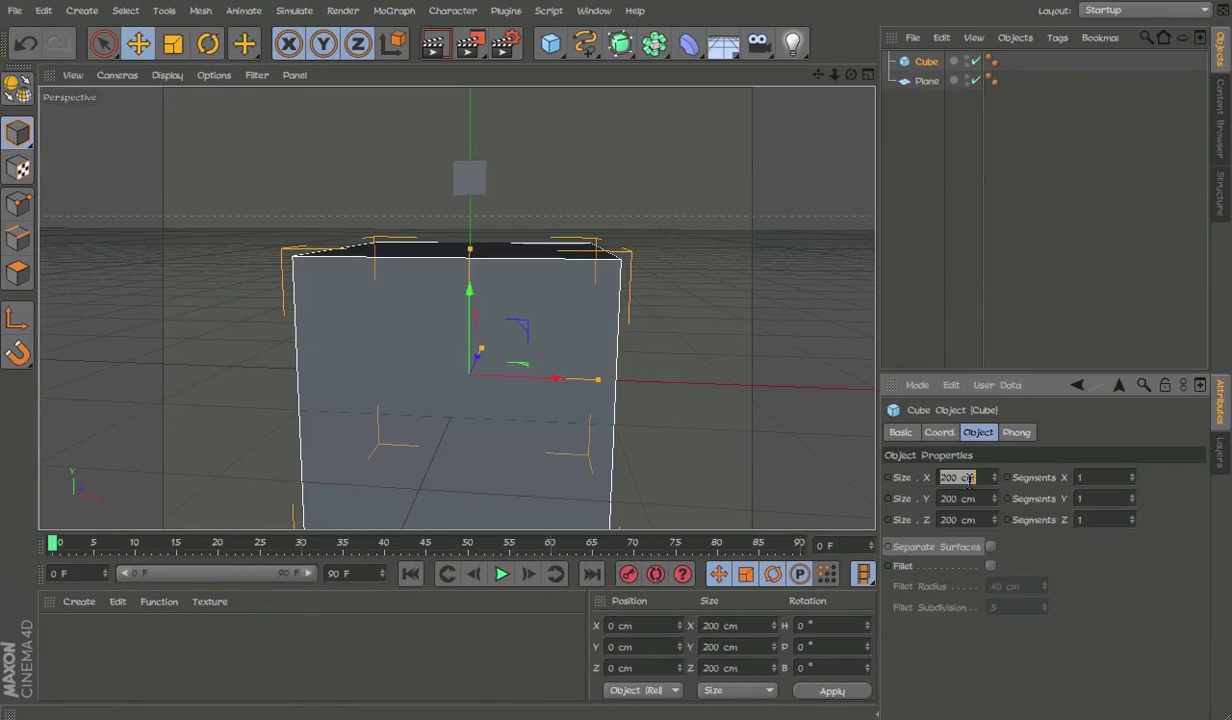
{"action": "key", "text": "Tab"}
{"action": "type", "text": "25"}
{"action": "key", "text": "Tab"}
{"action": "type", "text": "2"}
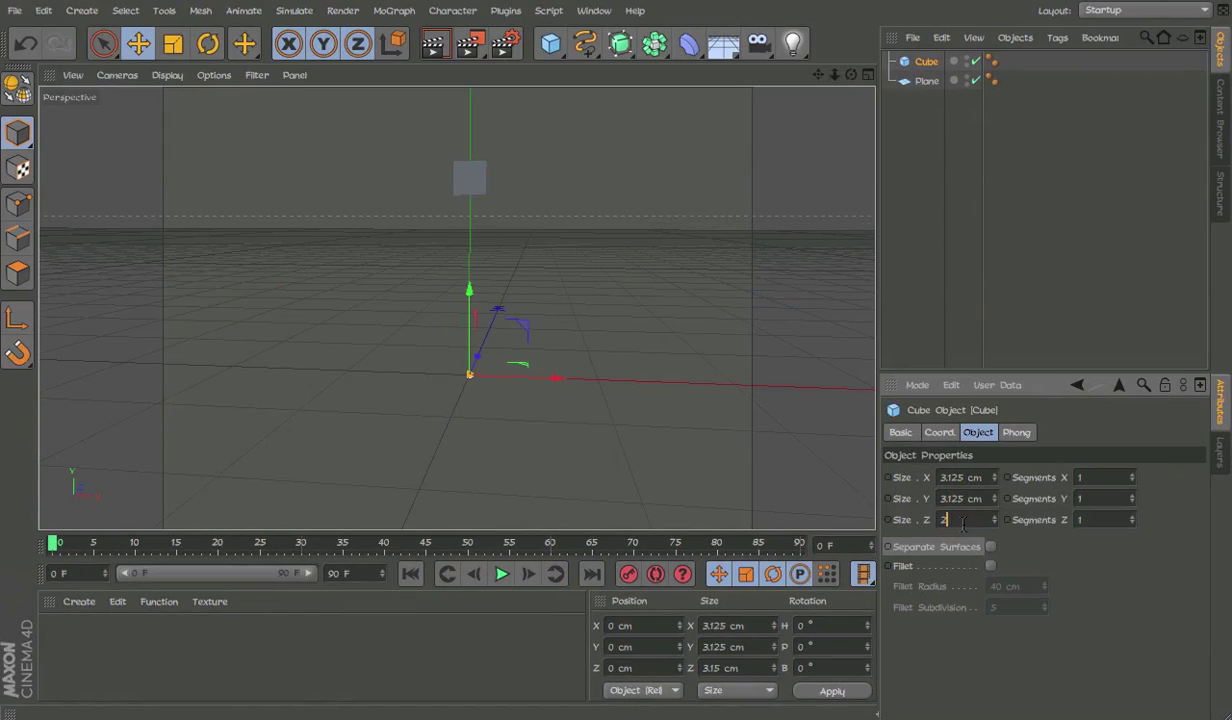
{"action": "key", "text": "Return"}
Parent the cube under the plane, centre it, and enable axis editing.
{"action": "mouse_move", "coordinate": [951, 64]}
{"action": "left_mouse_down"}
{"action": "mouse_move", "coordinate": [938, 91]}
{"action": "mouse_move", "coordinate": [932, 82]}
{"action": "left_mouse_up"}
{"action": "left_click", "coordinate": [940, 432]}
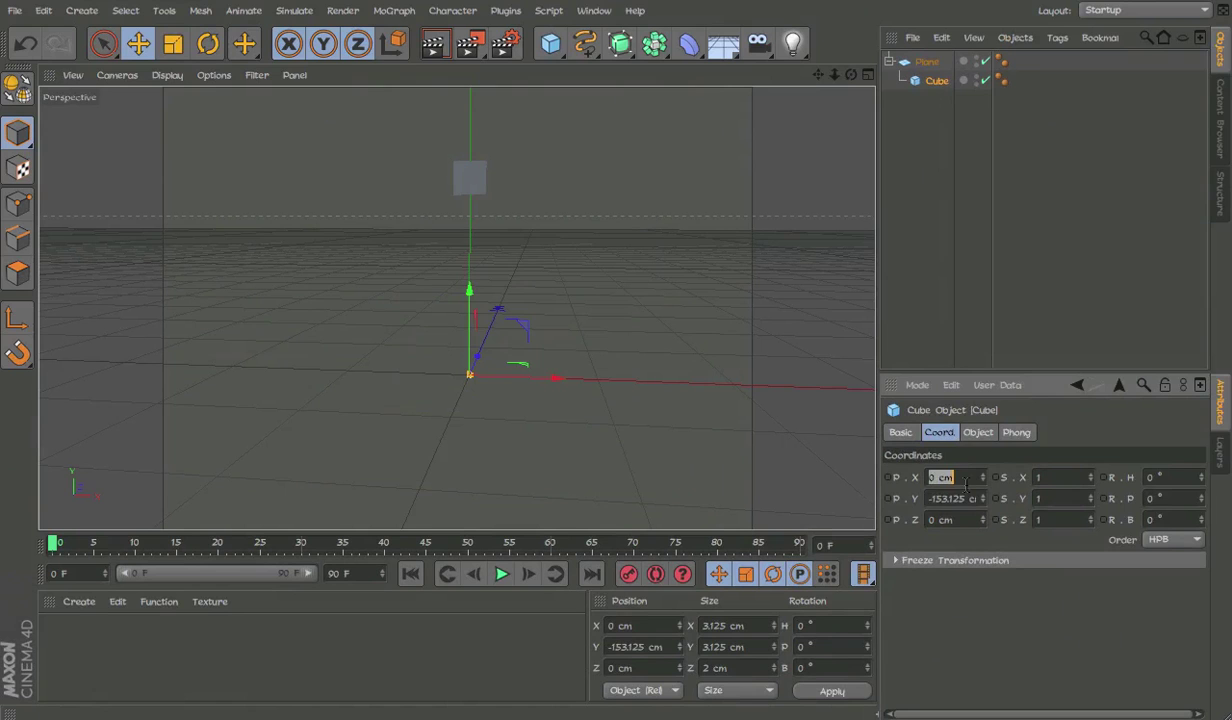
{"action": "key", "text": "o"}
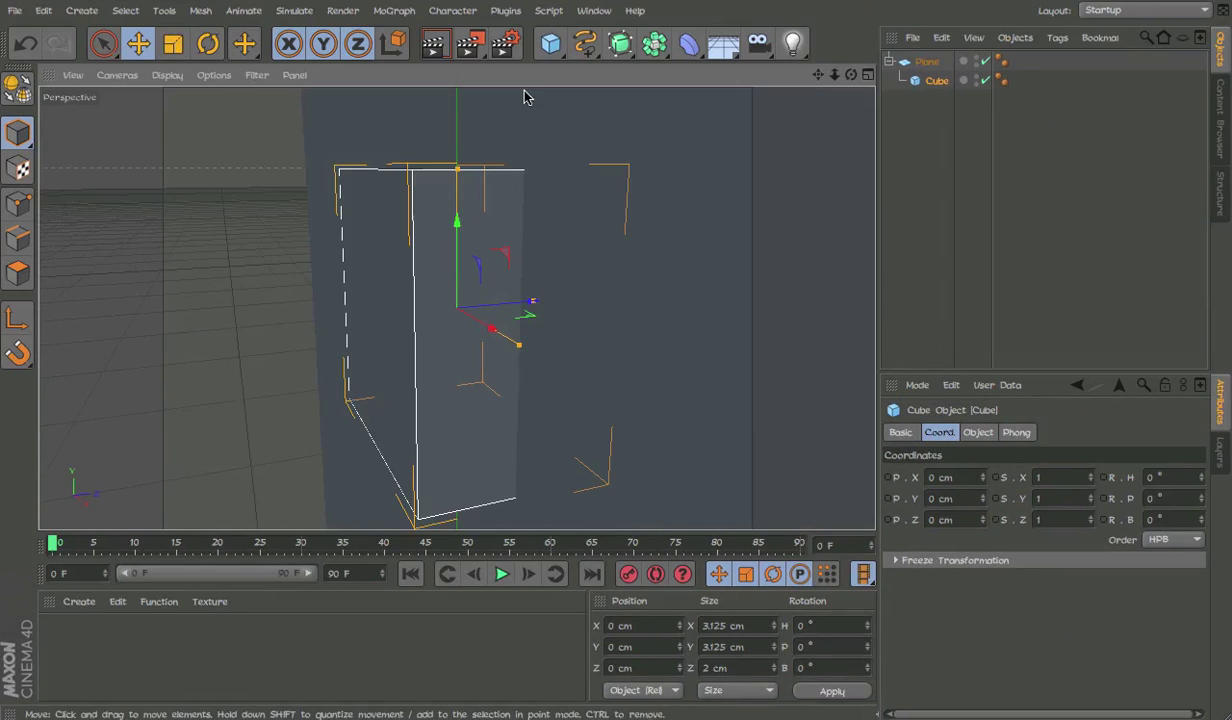
{"action": "scroll", "coordinate": [510, 188], "scroll_direction": "down", "scroll_amount": 5}
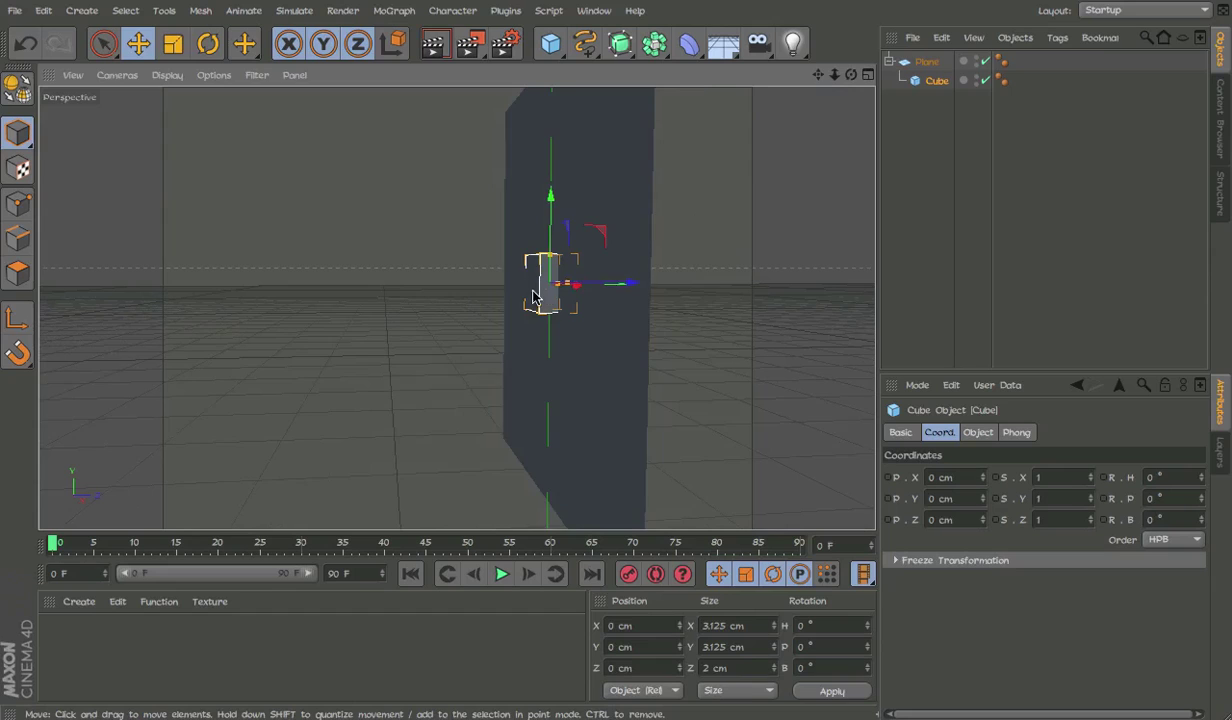
{"action": "scroll", "coordinate": [533, 296], "scroll_direction": "up", "scroll_amount": 2}
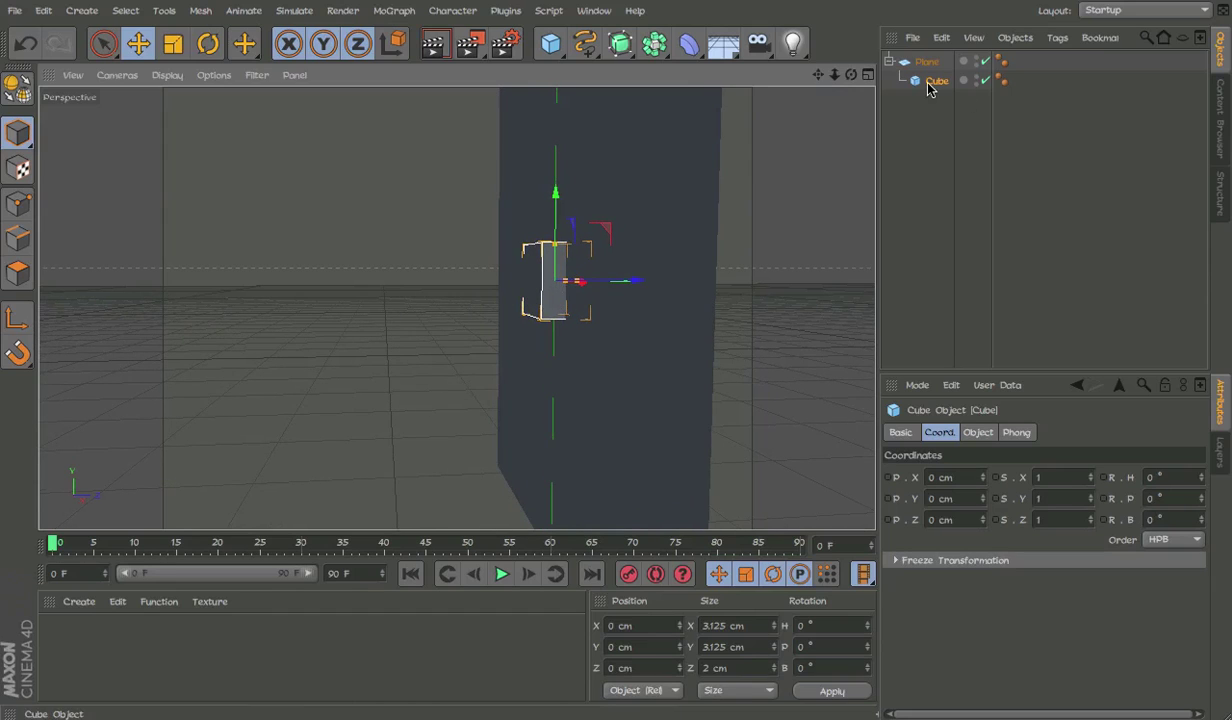
{"action": "left_click", "coordinate": [18, 319]}
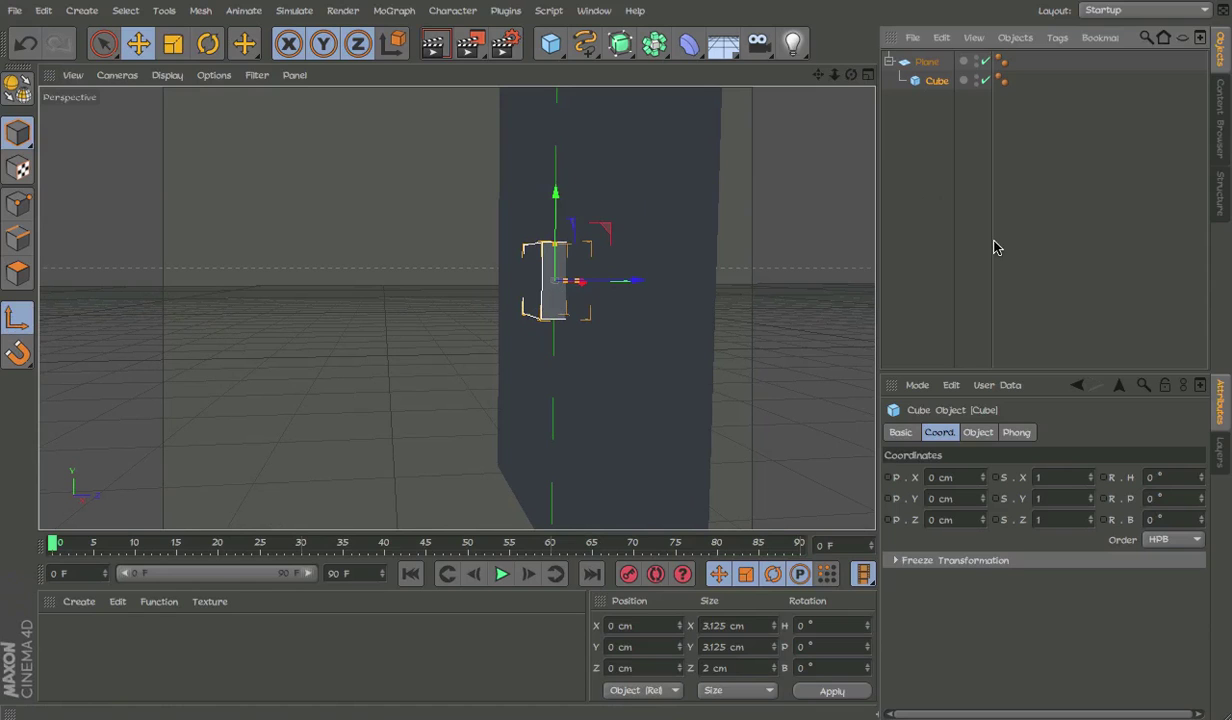
Make the cube and plane editable and set the cube's Z position to -1 cm.
{"action": "key", "text": "c"}
{"action": "left_click", "coordinate": [926, 61]}
{"action": "key", "text": "c"}
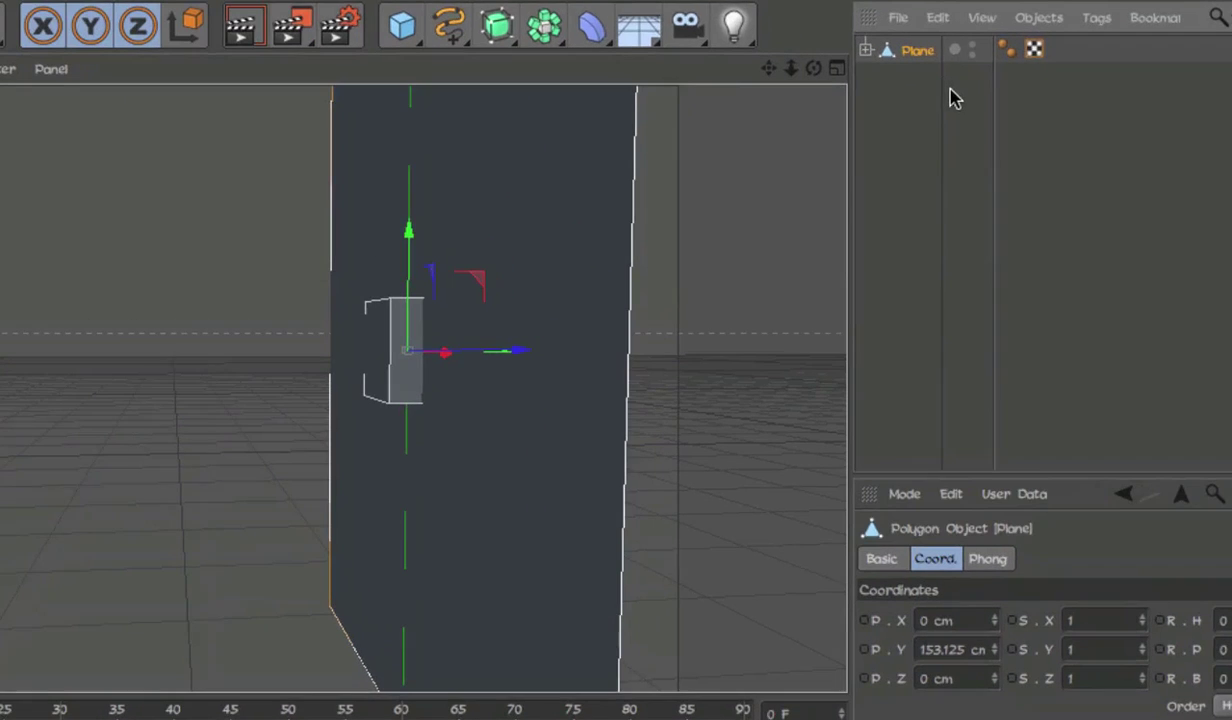
{"action": "left_click", "coordinate": [888, 61]}
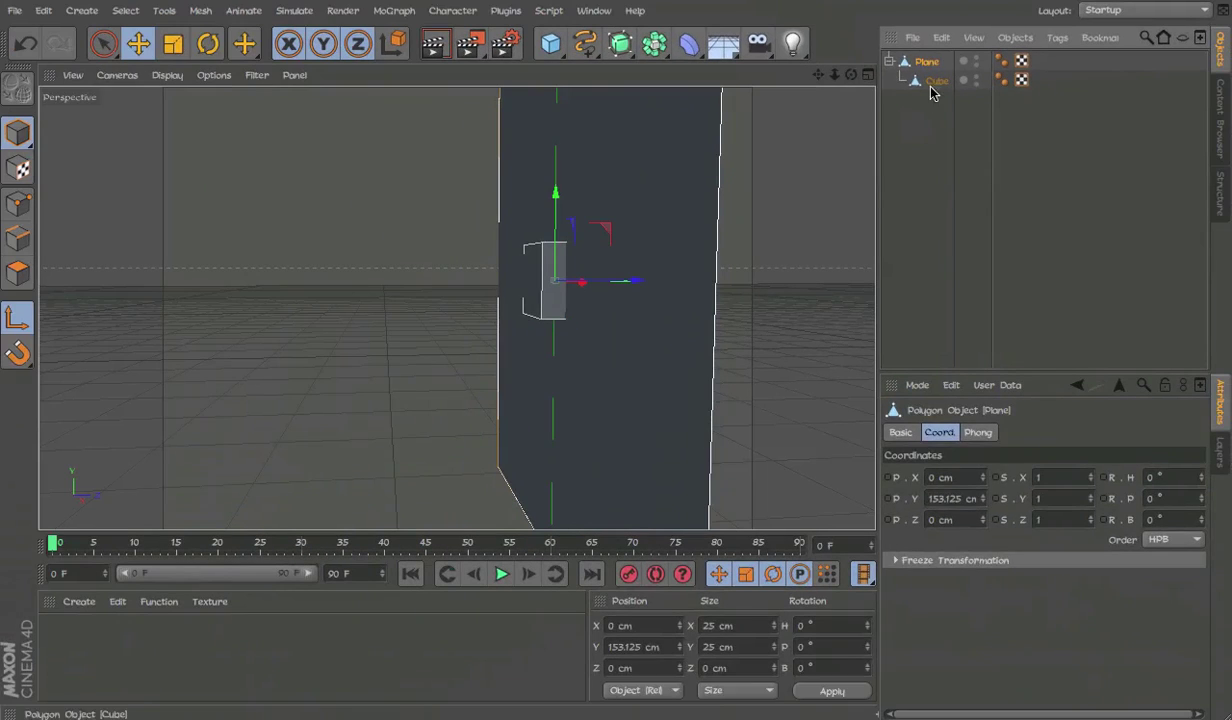
{"action": "left_click", "coordinate": [933, 82]}
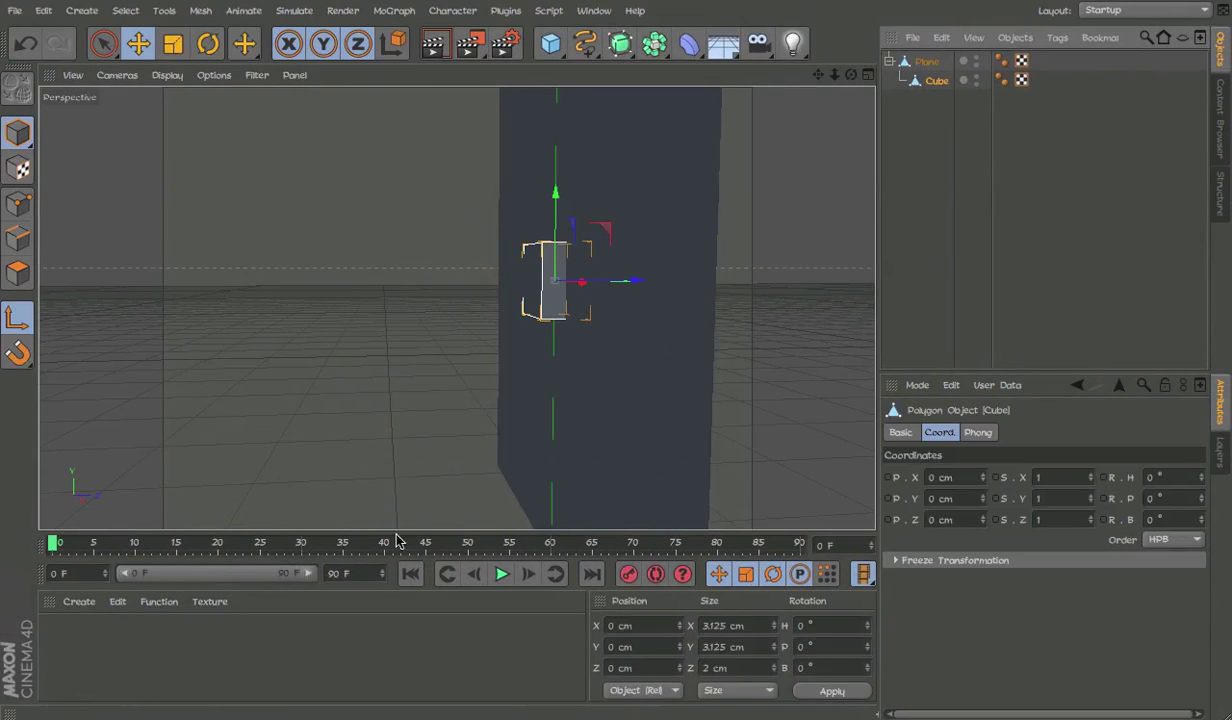
{"action": "double_click", "coordinate": [625, 668]}
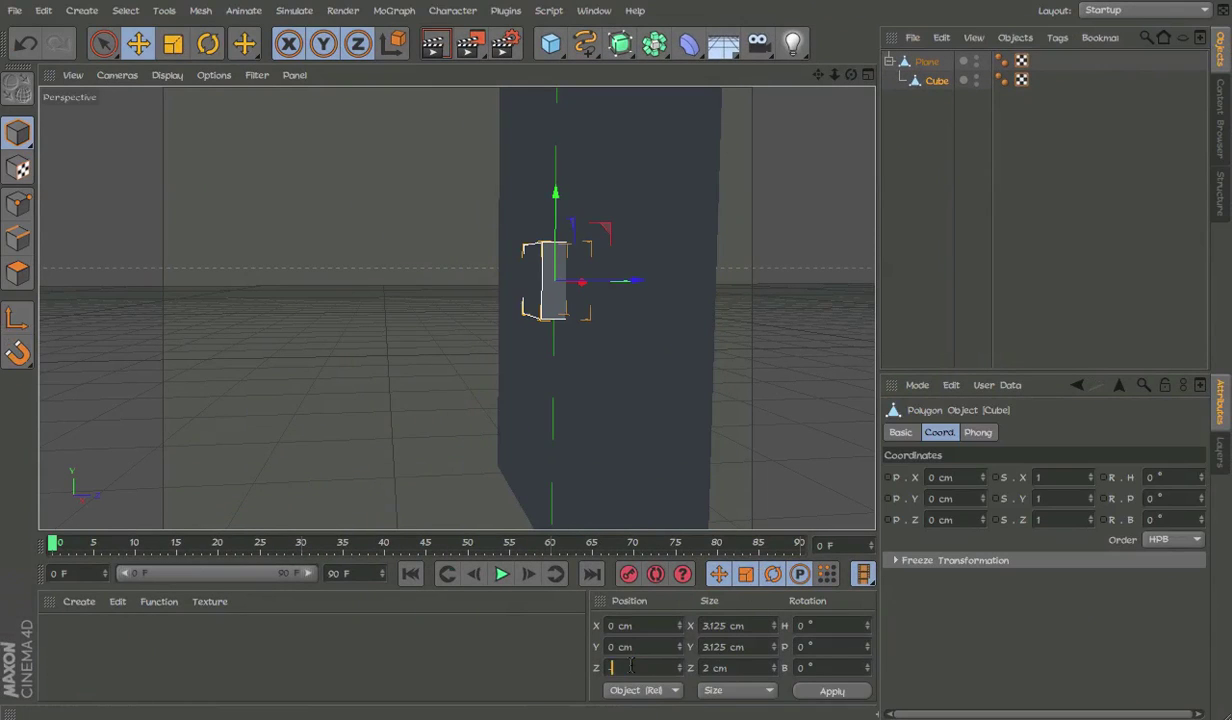
{"action": "type", "text": "-1"}
{"action": "key", "text": "Return"}
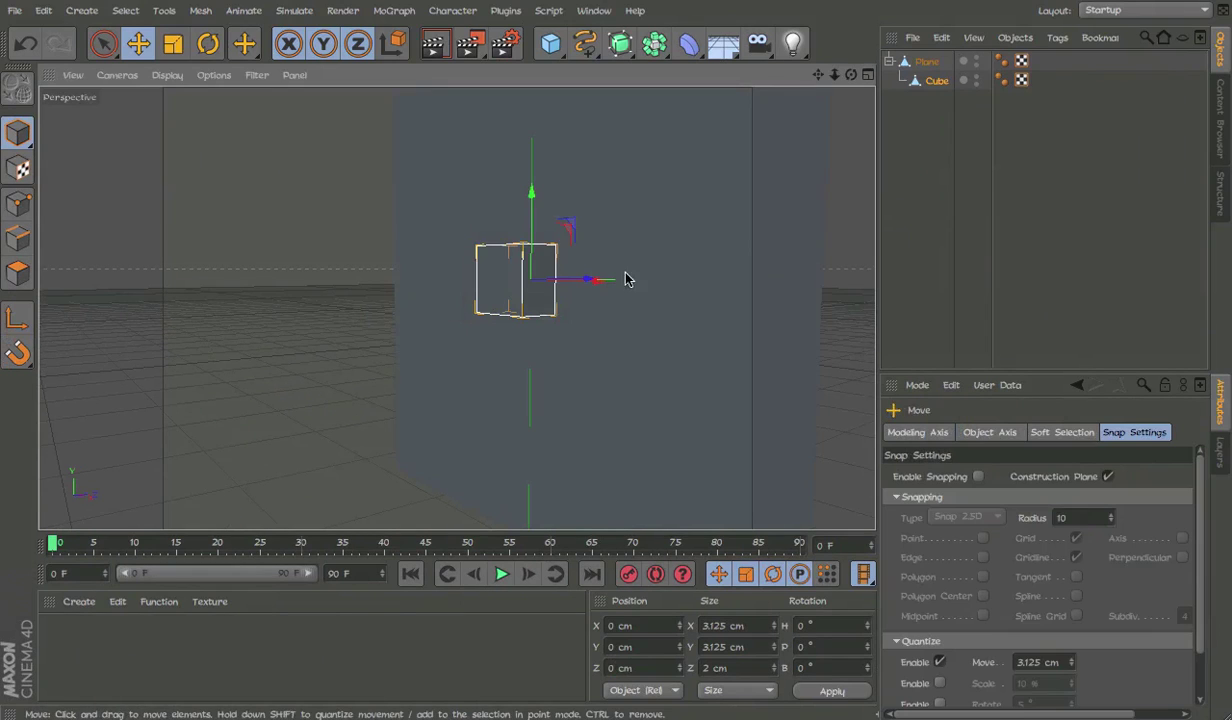
{"action": "mouse_move", "coordinate": [562, 231]}
{"action": "left_mouse_down", "text": "alt"}
{"action": "mouse_move", "coordinate": [536, 137]}
{"action": "mouse_move", "coordinate": [652, 366]}
{"action": "mouse_move", "coordinate": [623, 360]}
{"action": "left_mouse_up", "text": "alt"}
Add a Protection tag limiting the cube to ±11.5 cm in X and Y, then test-drag it.
{"action": "right_click", "coordinate": [935, 80]}
{"action": "mouse_move", "coordinate": [990, 4]}
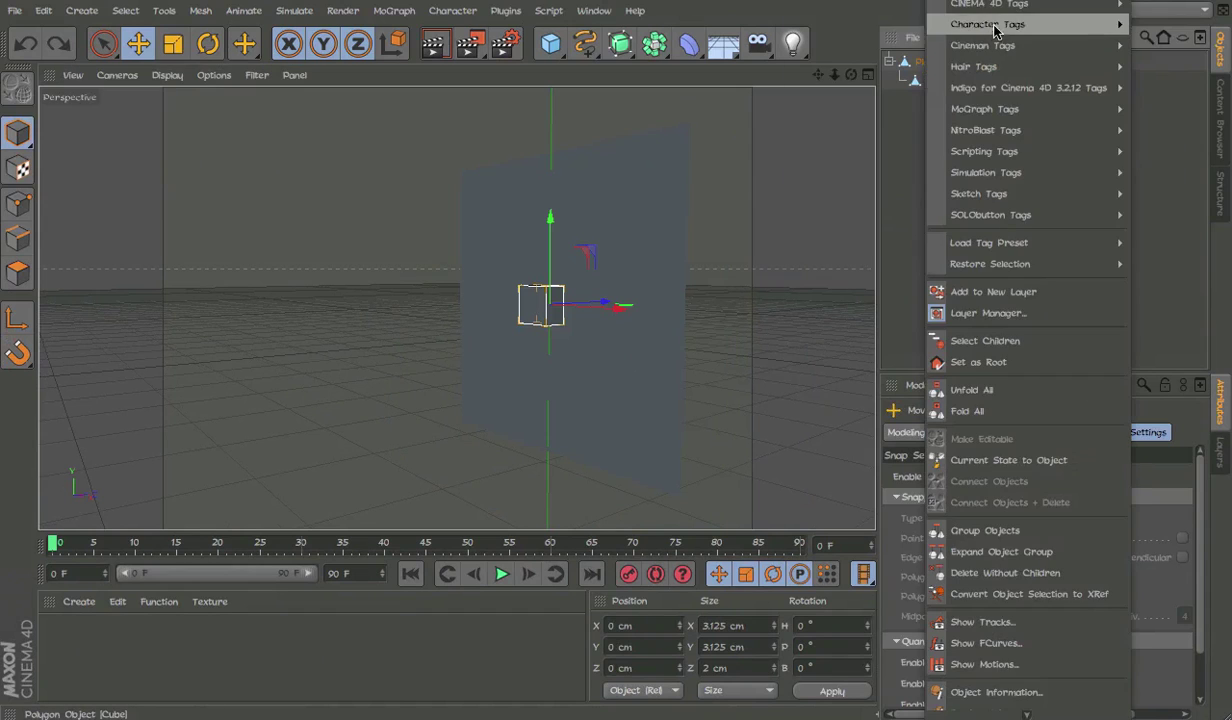
{"action": "left_click", "coordinate": [850, 277]}
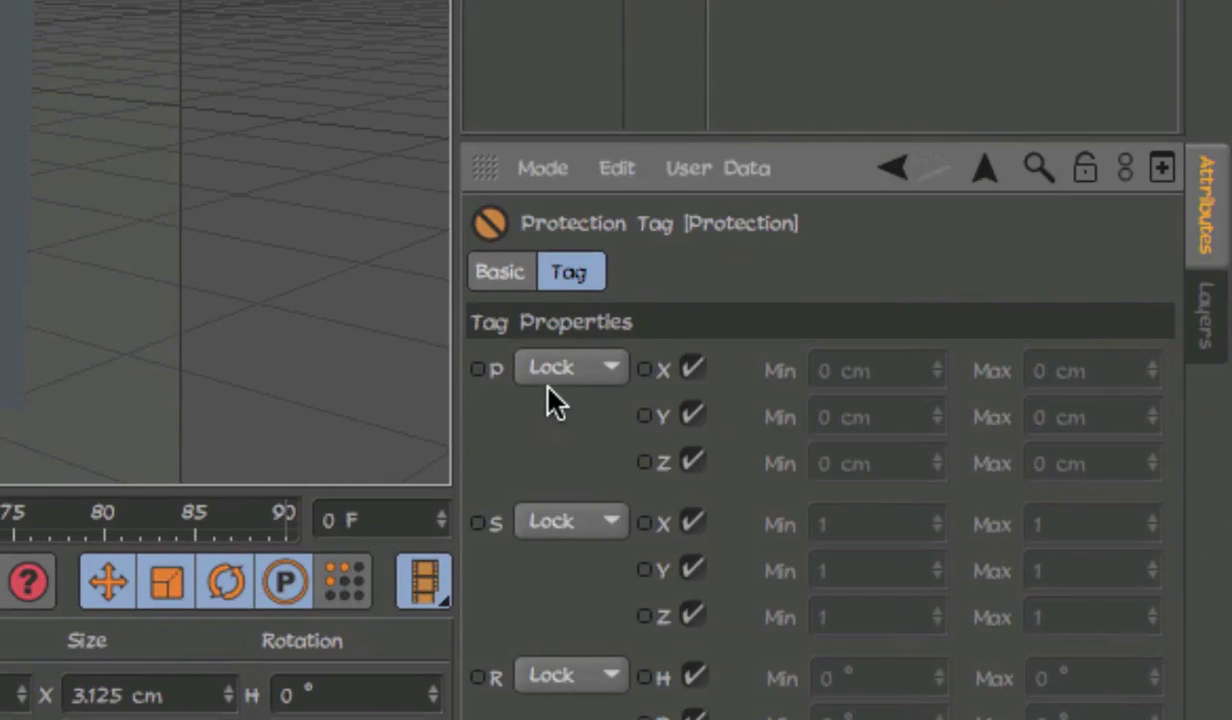
{"action": "left_click", "coordinate": [928, 476]}
{"action": "left_click", "coordinate": [556, 503]}
{"action": "left_click", "coordinate": [918, 365]}
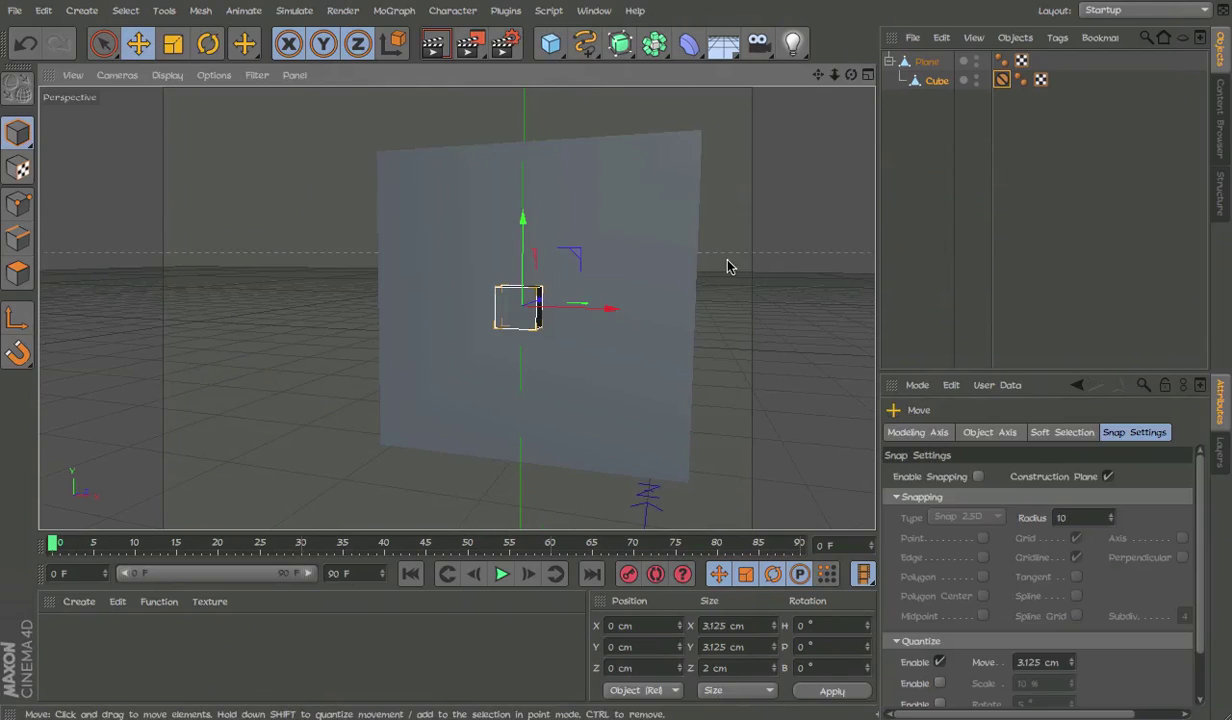
{"action": "mouse_move", "coordinate": [522, 305]}
{"action": "left_mouse_down"}
{"action": "mouse_move", "coordinate": [567, 170]}
{"action": "mouse_move", "coordinate": [674, 473]}
{"action": "mouse_move", "coordinate": [674, 385]}
{"action": "mouse_move", "coordinate": [400, 440]}
{"action": "mouse_move", "coordinate": [682, 135]}
{"action": "mouse_move", "coordinate": [489, 445]}
{"action": "mouse_move", "coordinate": [665, 255]}
{"action": "mouse_move", "coordinate": [418, 426]}
{"action": "left_mouse_up"}
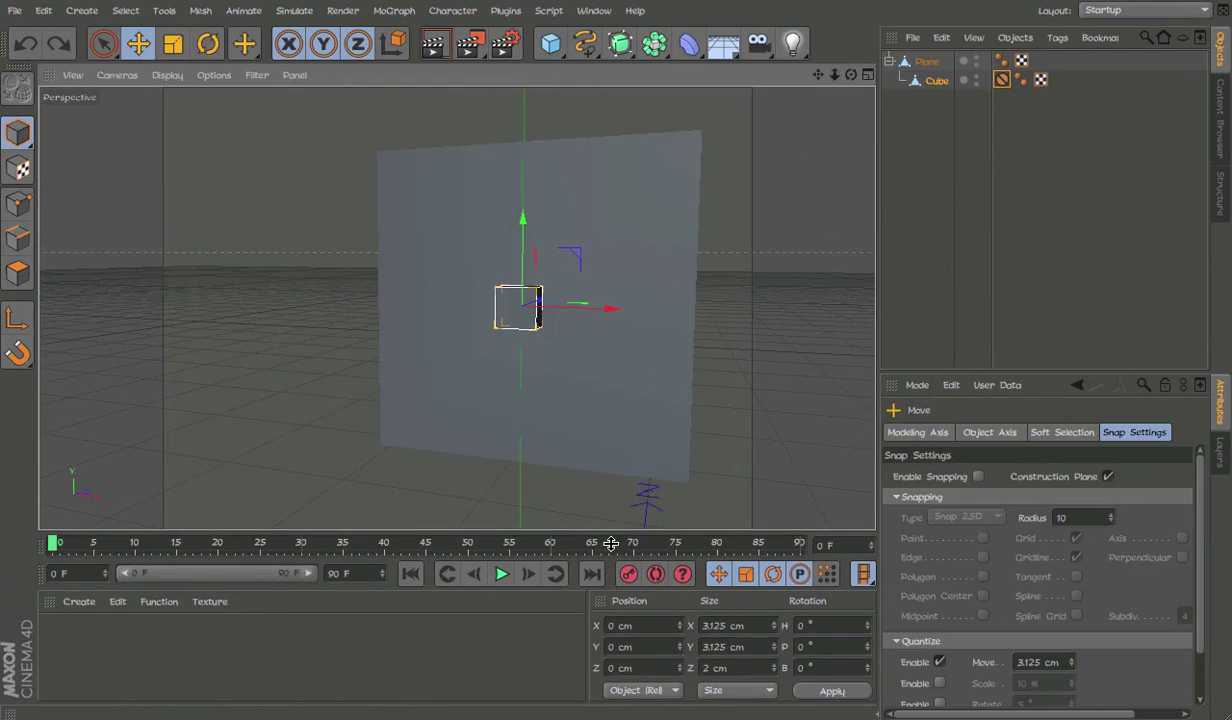
Drag the cube to its limit and tighten the X/Y position limits to ±11 cm.
{"action": "left_click_drag", "start_coordinate": [764, 440], "coordinate": [407, 438]}
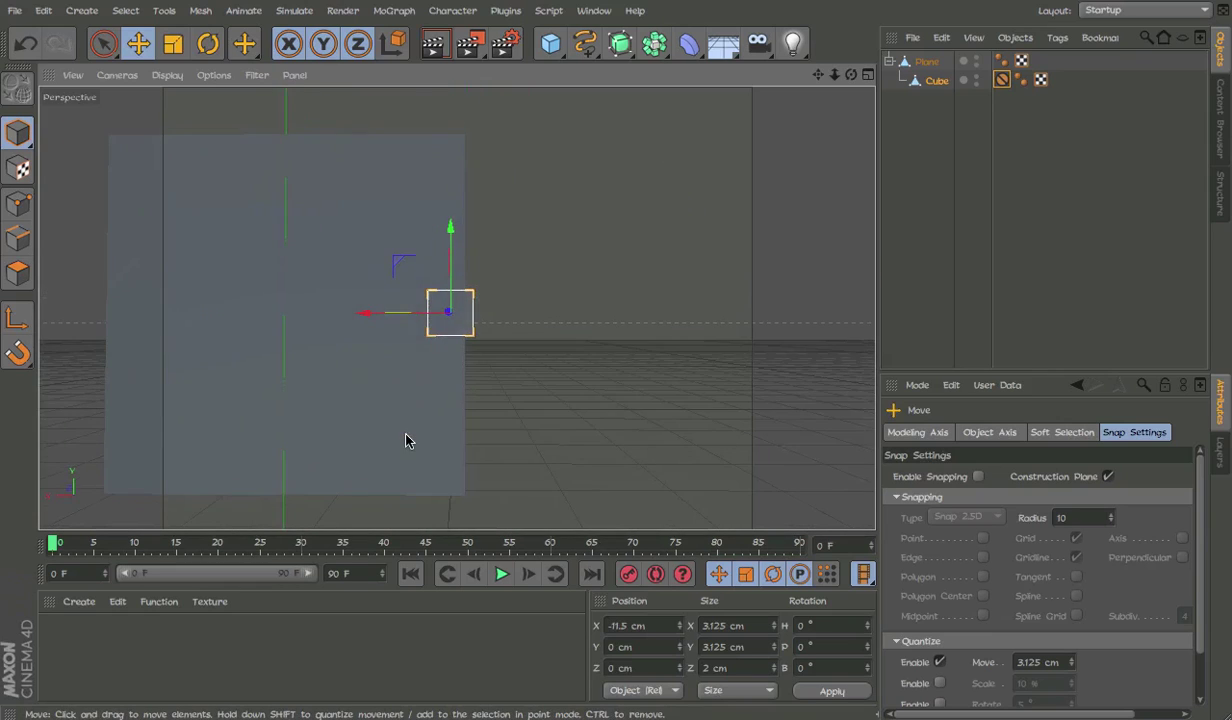
{"action": "scroll", "coordinate": [407, 438], "scroll_direction": "up", "scroll_amount": 3}
{"action": "left_click", "coordinate": [1000, 82]}
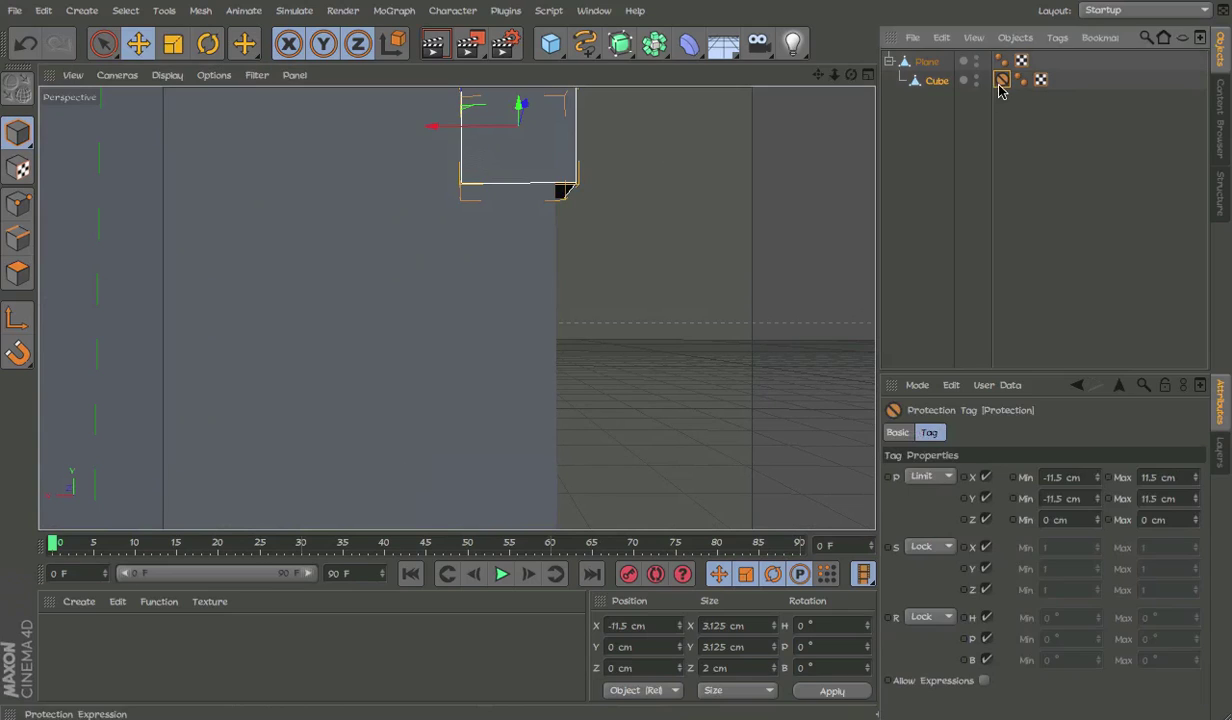
{"action": "double_click", "coordinate": [1069, 477]}
{"action": "type", "text": "-"}
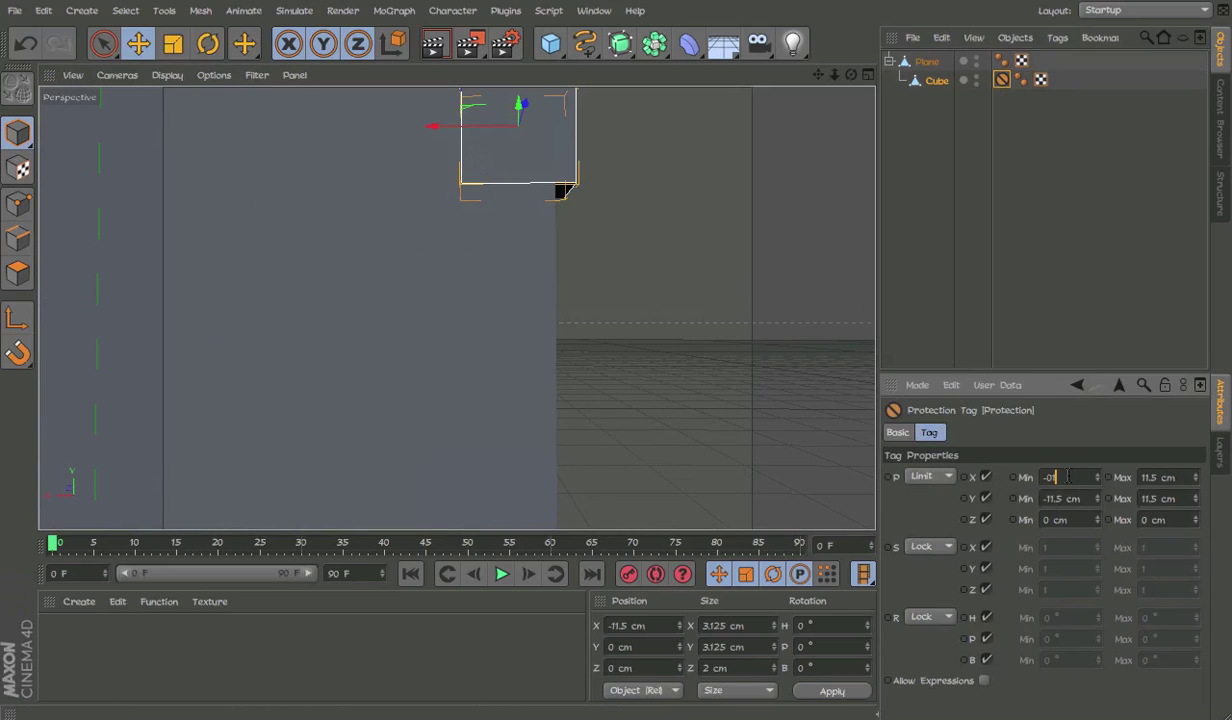
{"action": "type", "text": "1"}
{"action": "key", "text": "Tab"}
{"action": "type", "text": "11"}
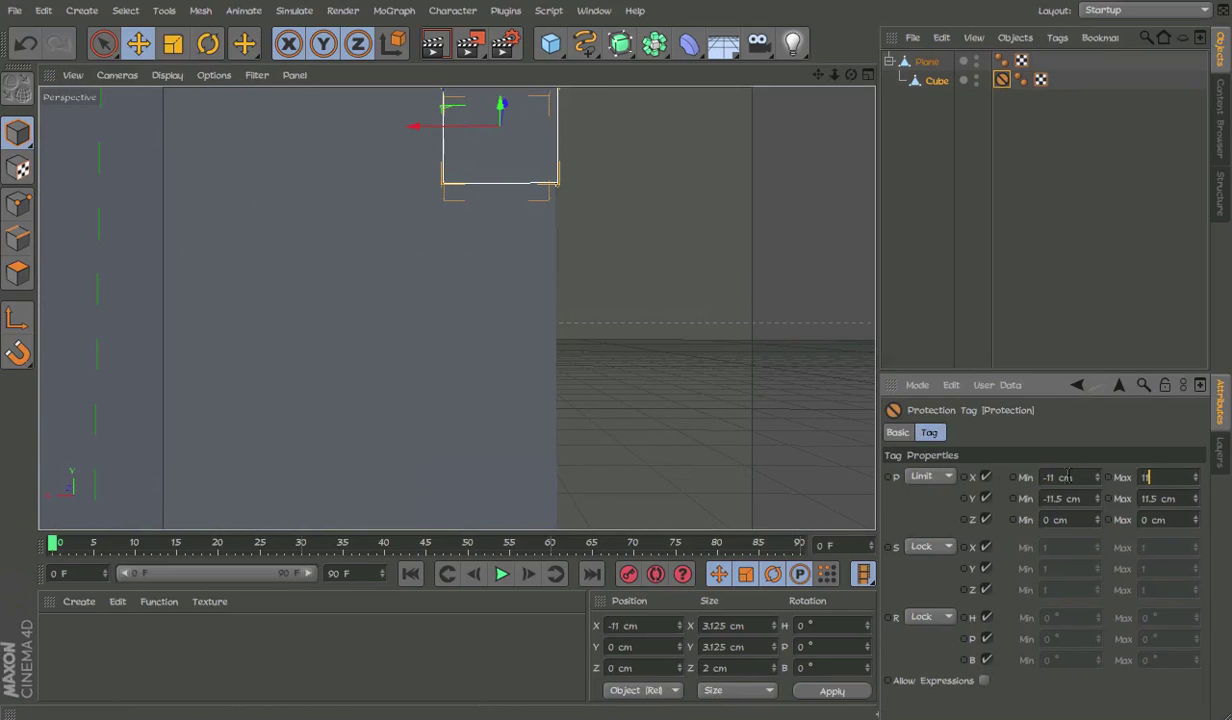
{"action": "key", "text": "Return"}
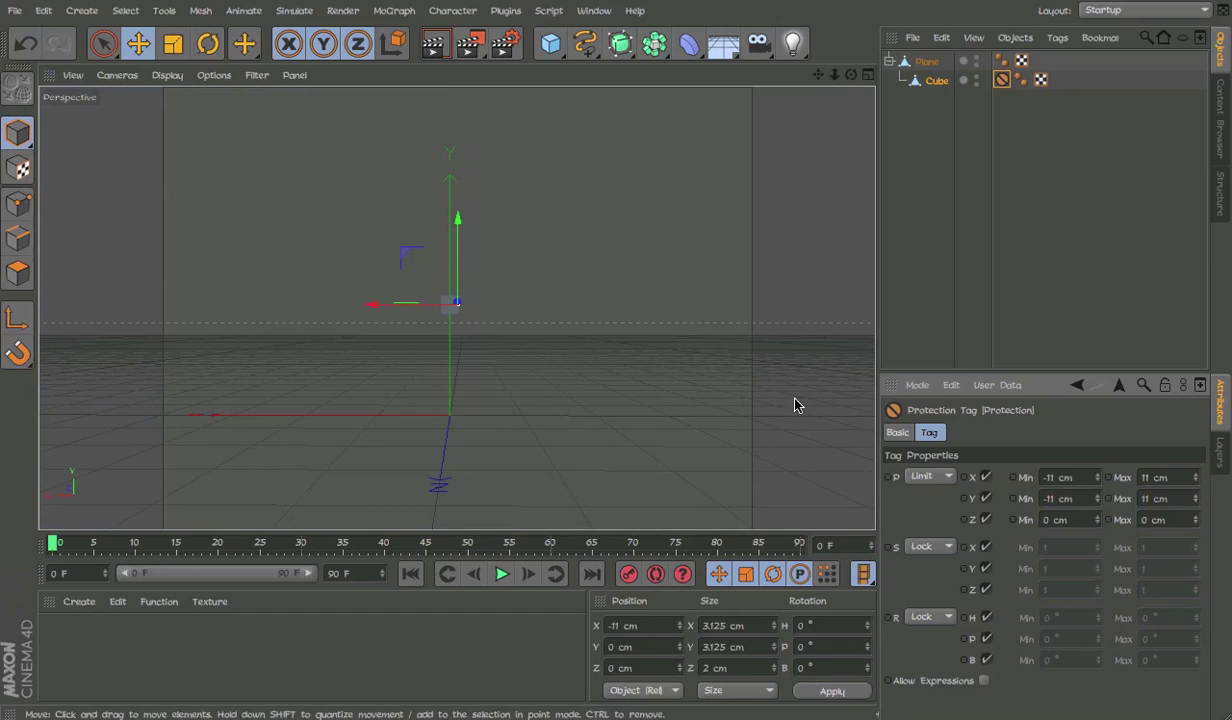
Frame the cube and reset its X position to 0 cm.
{"action": "key", "text": "o"}
{"action": "mouse_move", "coordinate": [514, 286]}
{"action": "left_mouse_down", "text": "alt"}
{"action": "mouse_move", "coordinate": [277, 304]}
{"action": "mouse_move", "coordinate": [349, 267]}
{"action": "mouse_move", "coordinate": [542, 270]}
{"action": "left_mouse_up", "text": "alt"}
{"action": "key", "text": "e"}
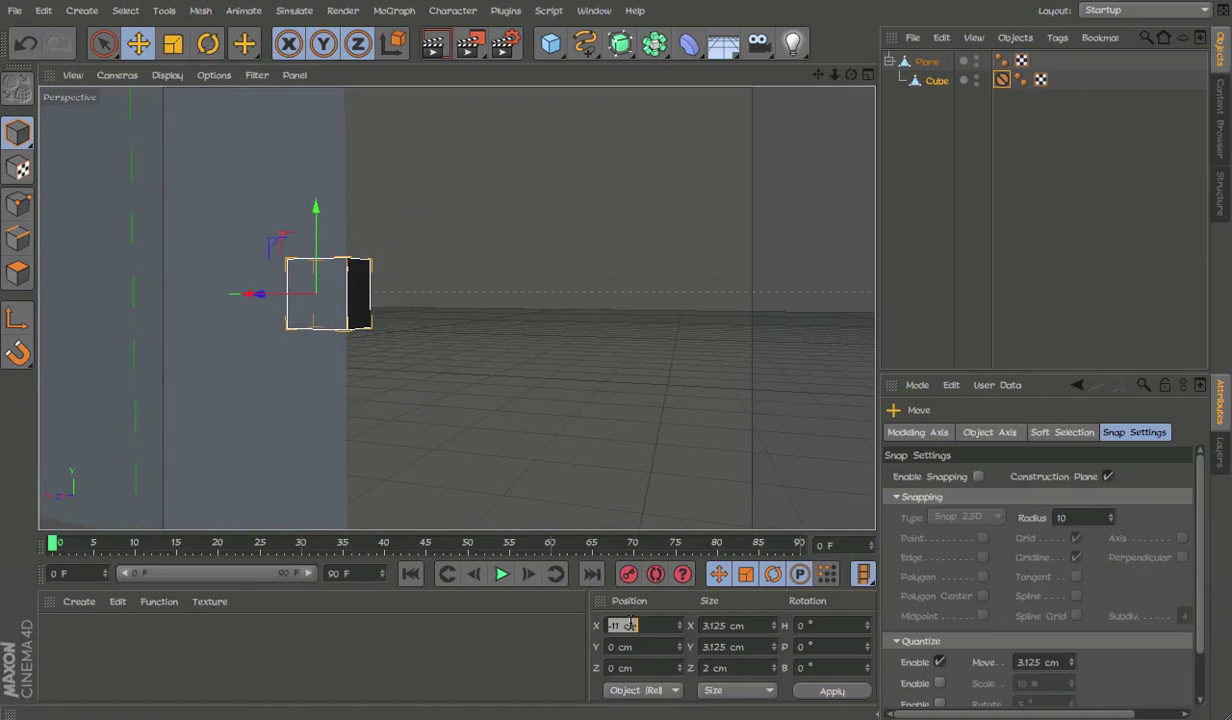
{"action": "double_click", "coordinate": [622, 625]}
{"action": "type", "text": "0"}
{"action": "key", "text": "Return"}
{"action": "mouse_move", "coordinate": [300, 400]}
{"action": "left_mouse_down", "text": "alt"}
{"action": "mouse_move", "coordinate": [165, 420]}
{"action": "mouse_move", "coordinate": [231, 382]}
{"action": "mouse_move", "coordinate": [454, 341]}
{"action": "left_mouse_up", "text": "alt"}
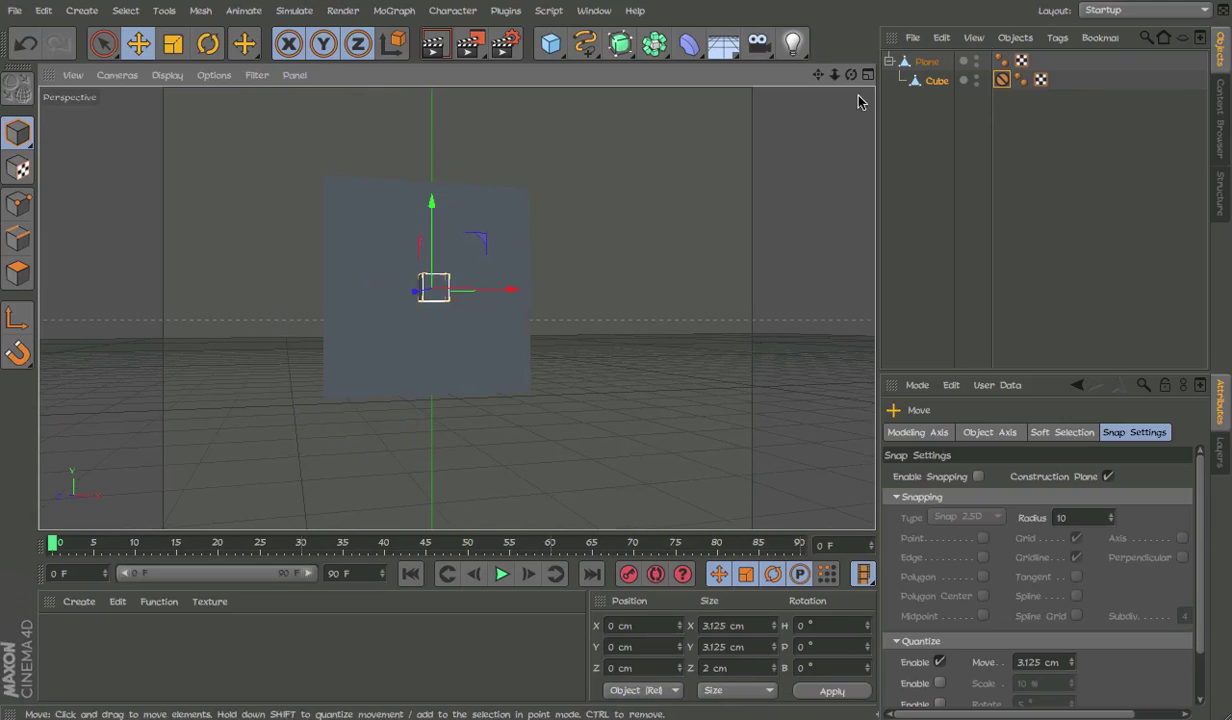
Select the plane and orbit the view around it.
{"action": "left_click_drag", "start_coordinate": [605, 218], "coordinate": [525, 255], "text": "alt"}
{"action": "right_click", "coordinate": [935, 61]}
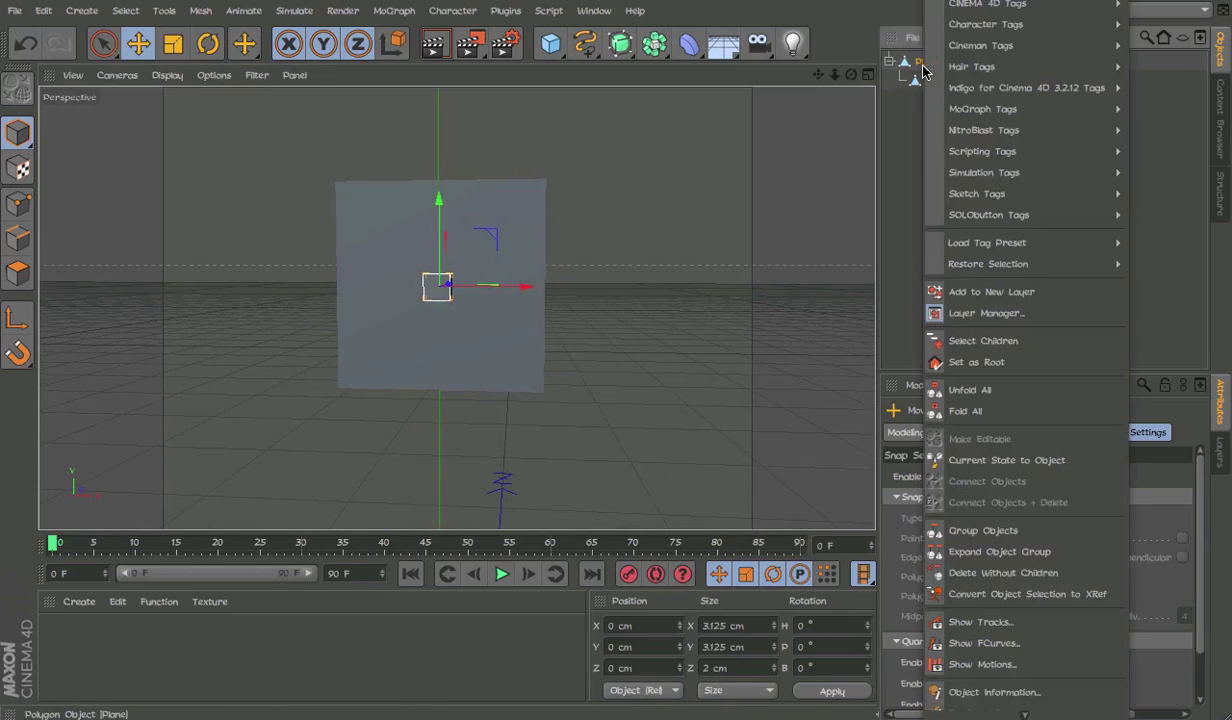
{"action": "left_click", "coordinate": [1180, 125]}
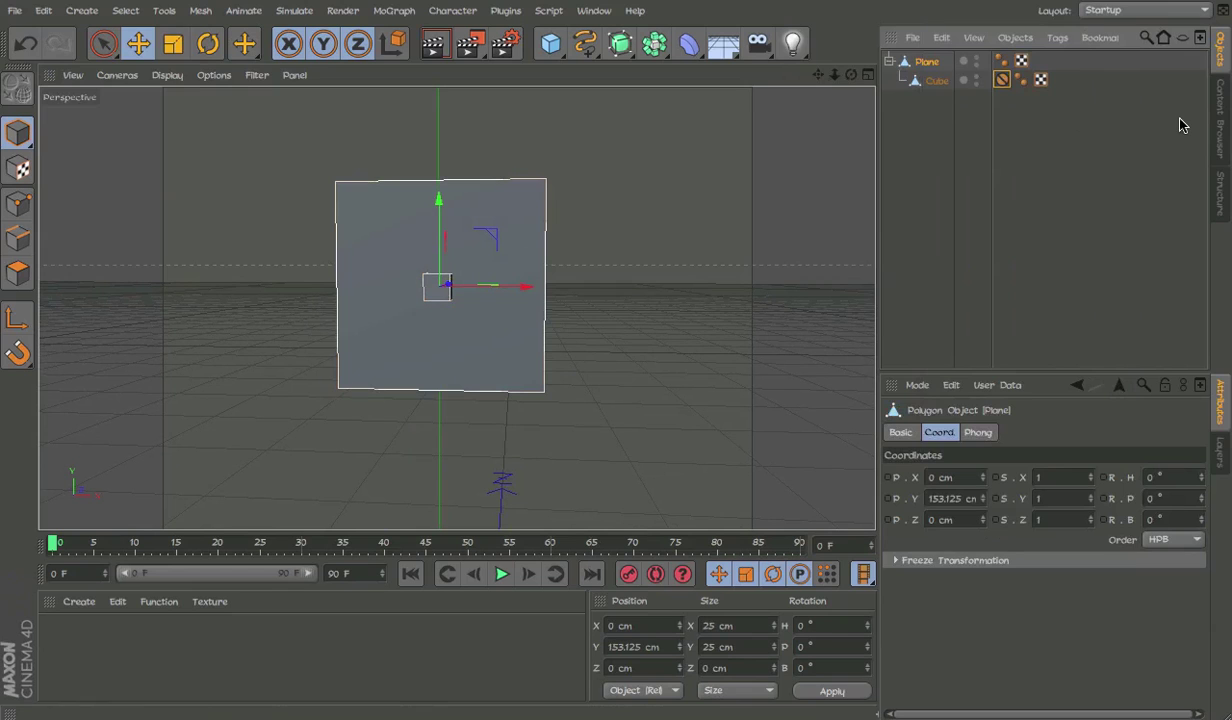
{"action": "left_click", "coordinate": [550, 43]}
{"action": "scroll", "coordinate": [435, 245], "scroll_direction": "down", "scroll_amount": 3}
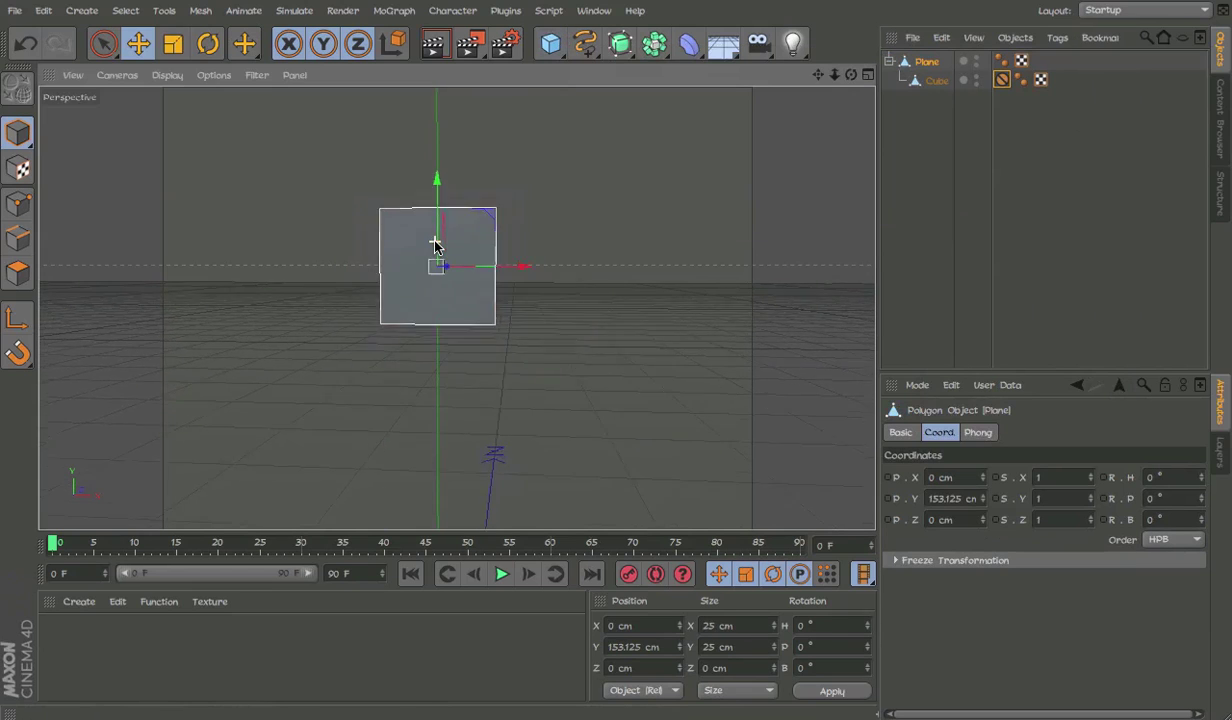
{"action": "left_click_drag", "start_coordinate": [435, 245], "coordinate": [488, 225], "text": "alt"}
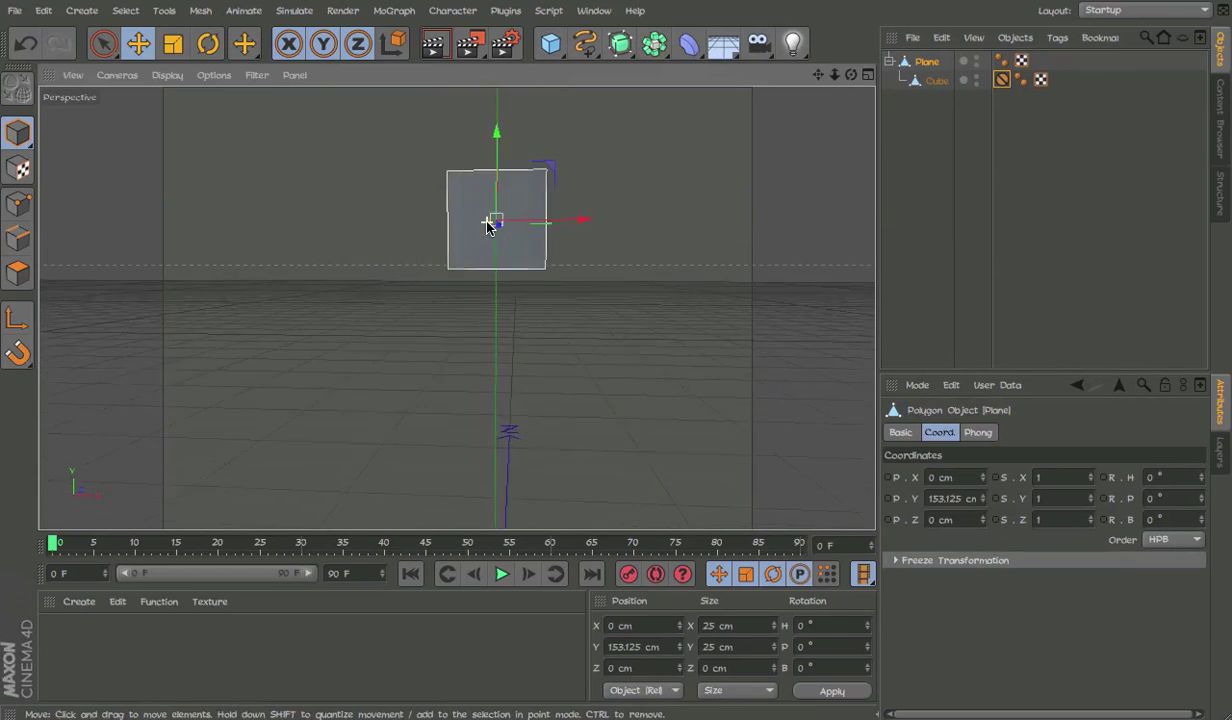
{"action": "scroll", "coordinate": [488, 225], "scroll_direction": "up", "scroll_amount": 3}
Add a Display tag to the plane with shading mode overridden to Lines.
{"action": "right_click", "coordinate": [969, 95]}
{"action": "mouse_move", "coordinate": [1001, 5]}
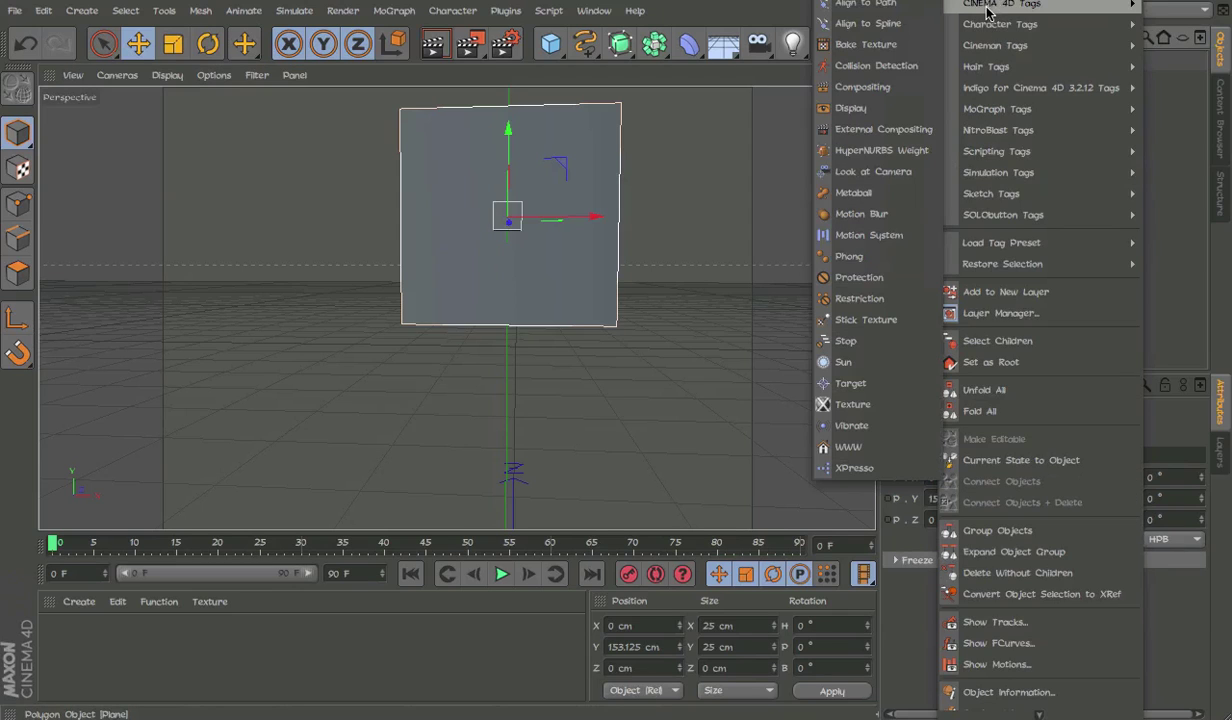
{"action": "left_click", "coordinate": [851, 107]}
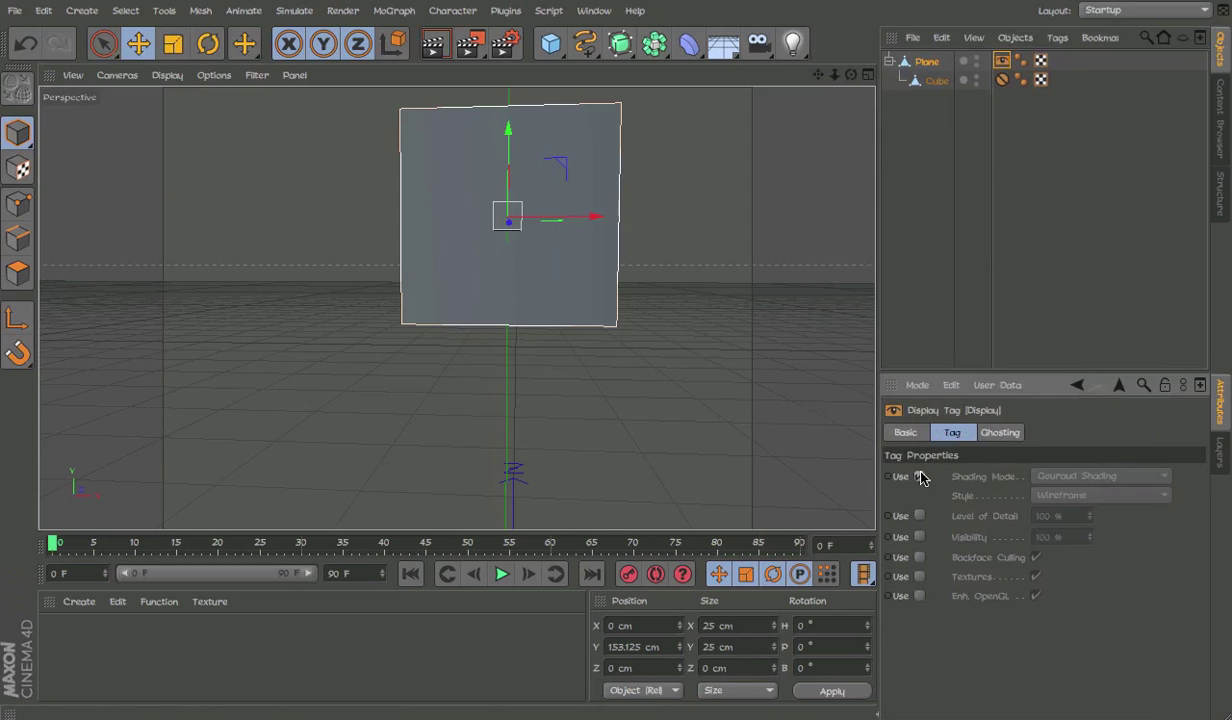
{"action": "left_click", "coordinate": [919, 477]}
{"action": "left_click", "coordinate": [1036, 476]}
{"action": "left_click", "coordinate": [1050, 644]}
{"action": "left_click", "coordinate": [1043, 357]}
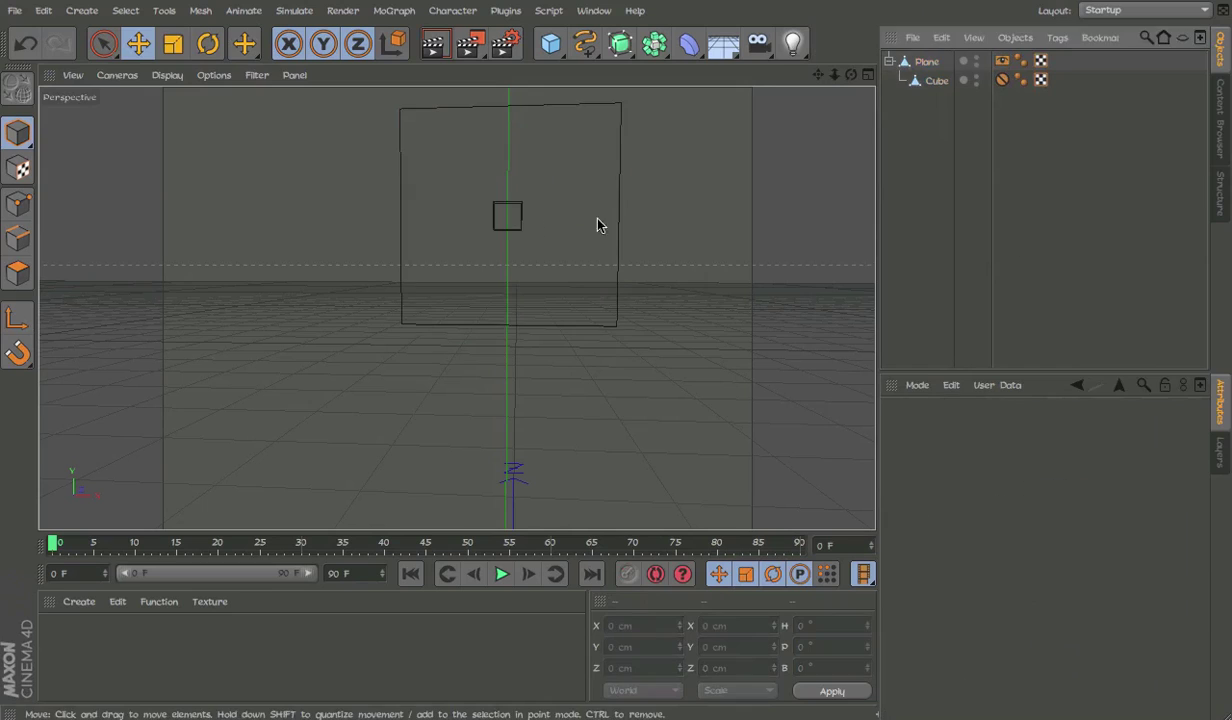
{"action": "left_click_drag", "start_coordinate": [550, 228], "coordinate": [358, 262], "text": "alt"}
{"action": "left_click", "coordinate": [500, 218]}
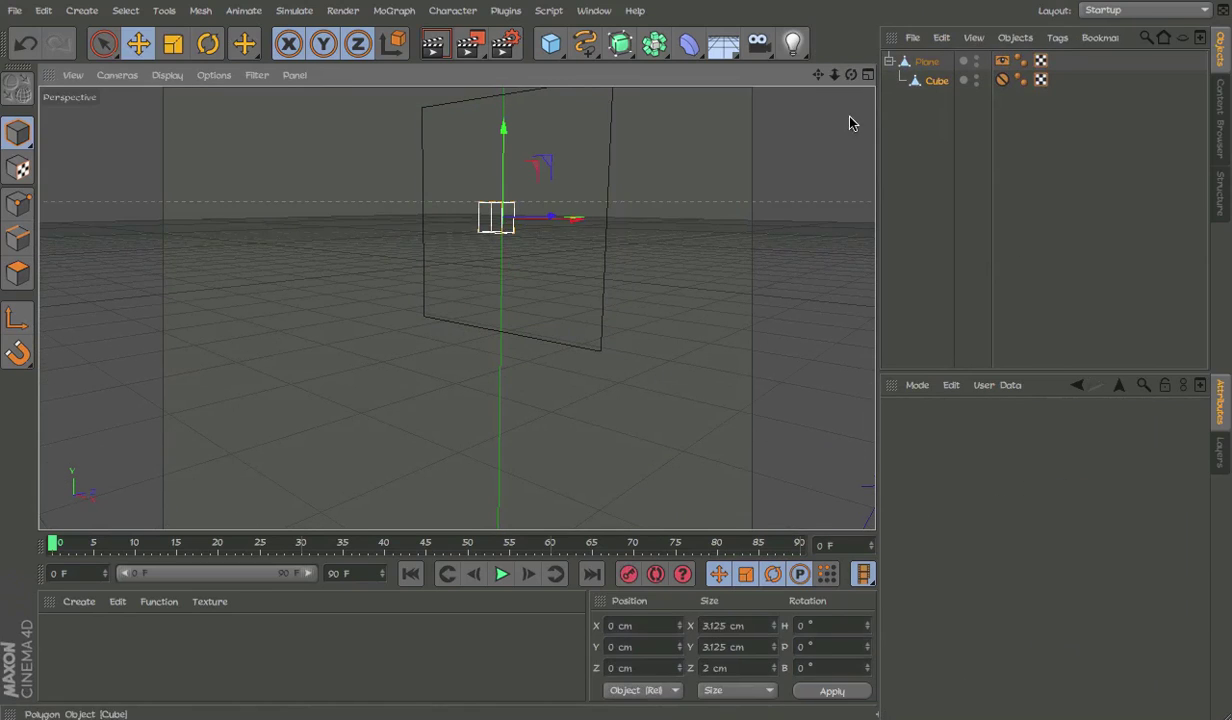
Turn on a custom red display colour for the cube.
{"action": "left_click", "coordinate": [1226, 466]}
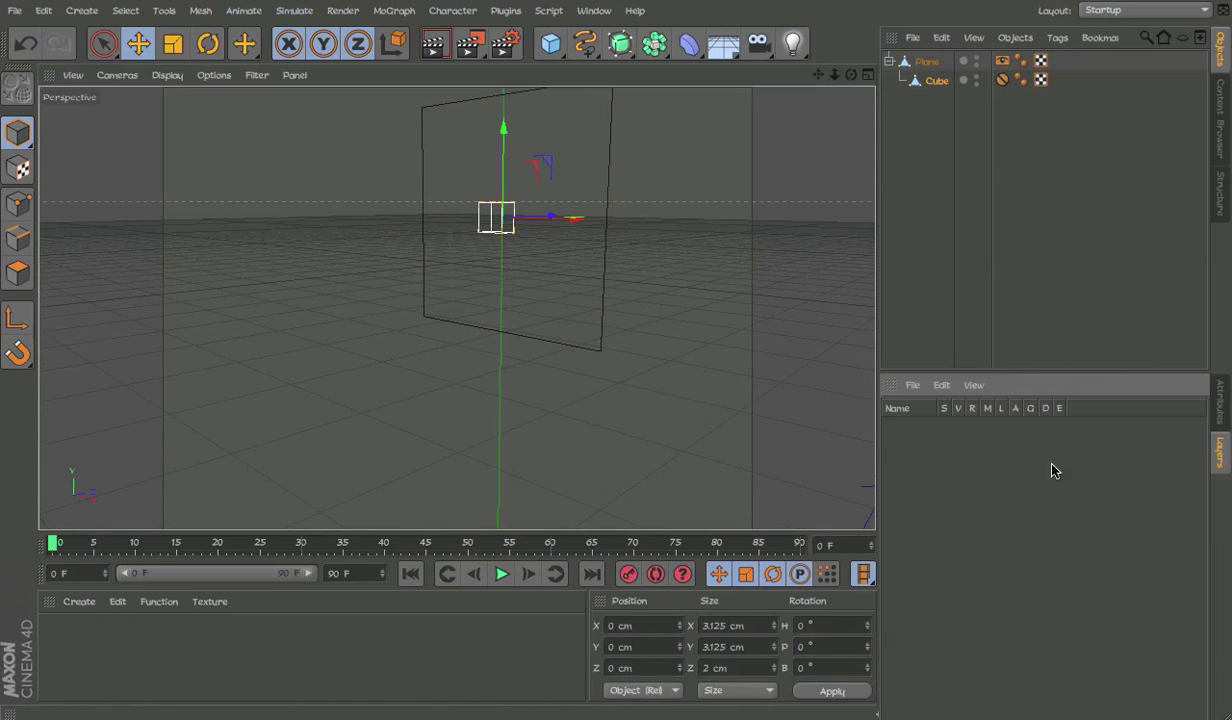
{"action": "left_click", "coordinate": [1229, 398]}
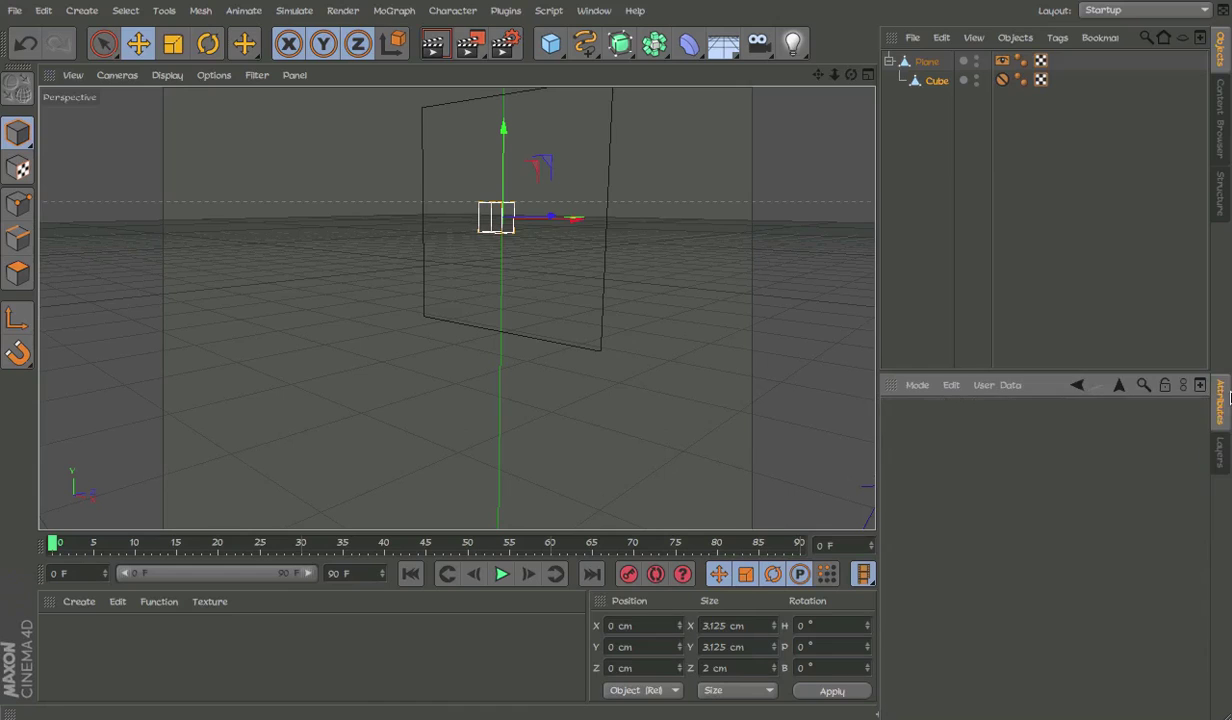
{"action": "left_click", "coordinate": [926, 62]}
{"action": "left_click", "coordinate": [910, 432]}
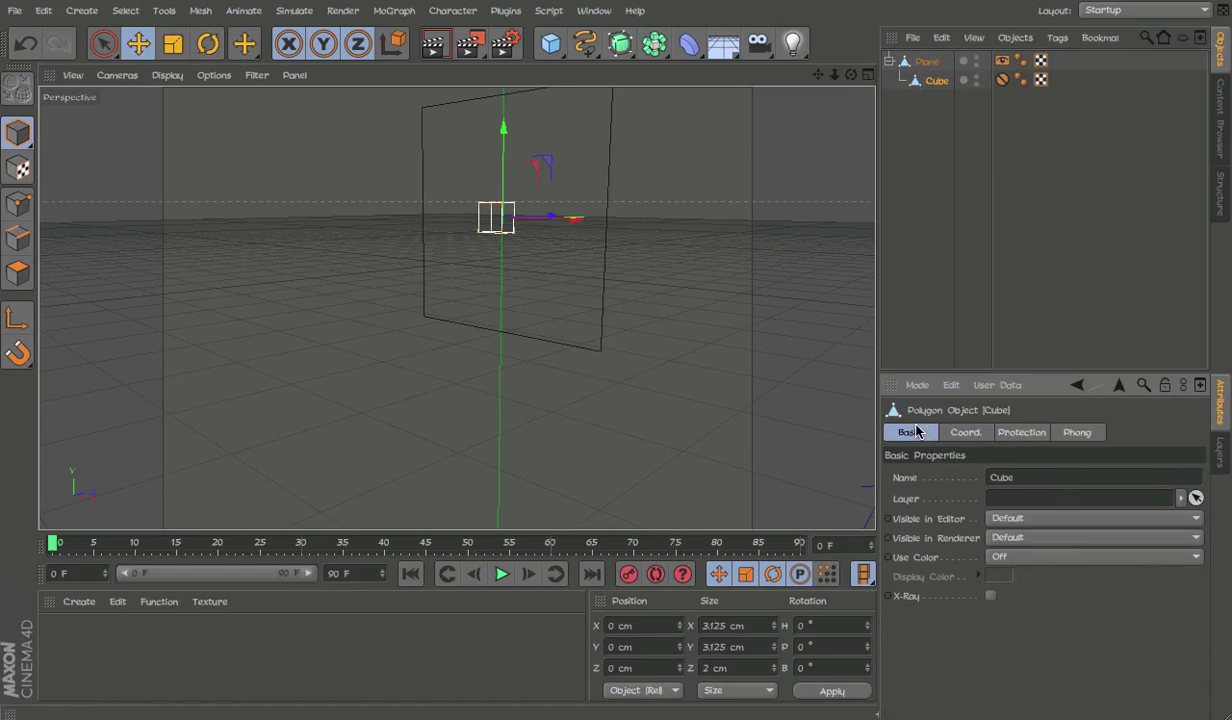
{"action": "left_click", "coordinate": [1015, 557]}
{"action": "left_click", "coordinate": [1017, 617]}
{"action": "left_click", "coordinate": [1000, 576]}
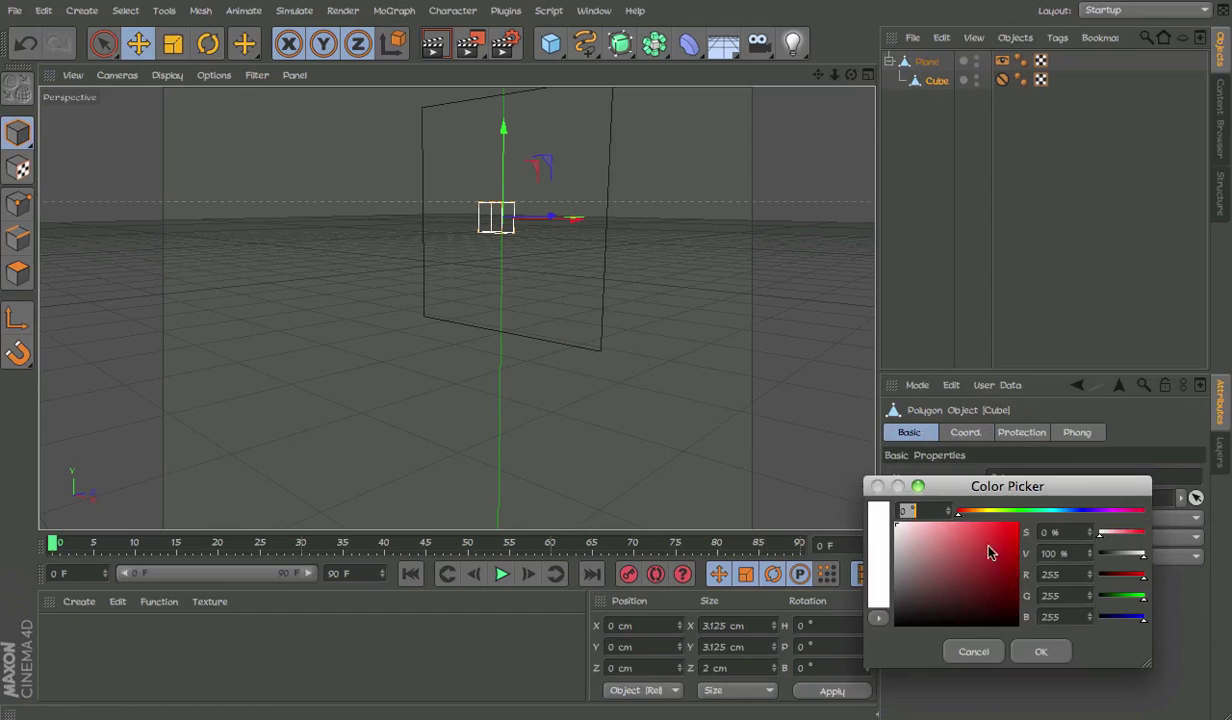
{"action": "left_click_drag", "start_coordinate": [995, 558], "coordinate": [1017, 523]}
{"action": "left_click", "coordinate": [1040, 651]}
{"action": "left_click", "coordinate": [816, 197]}
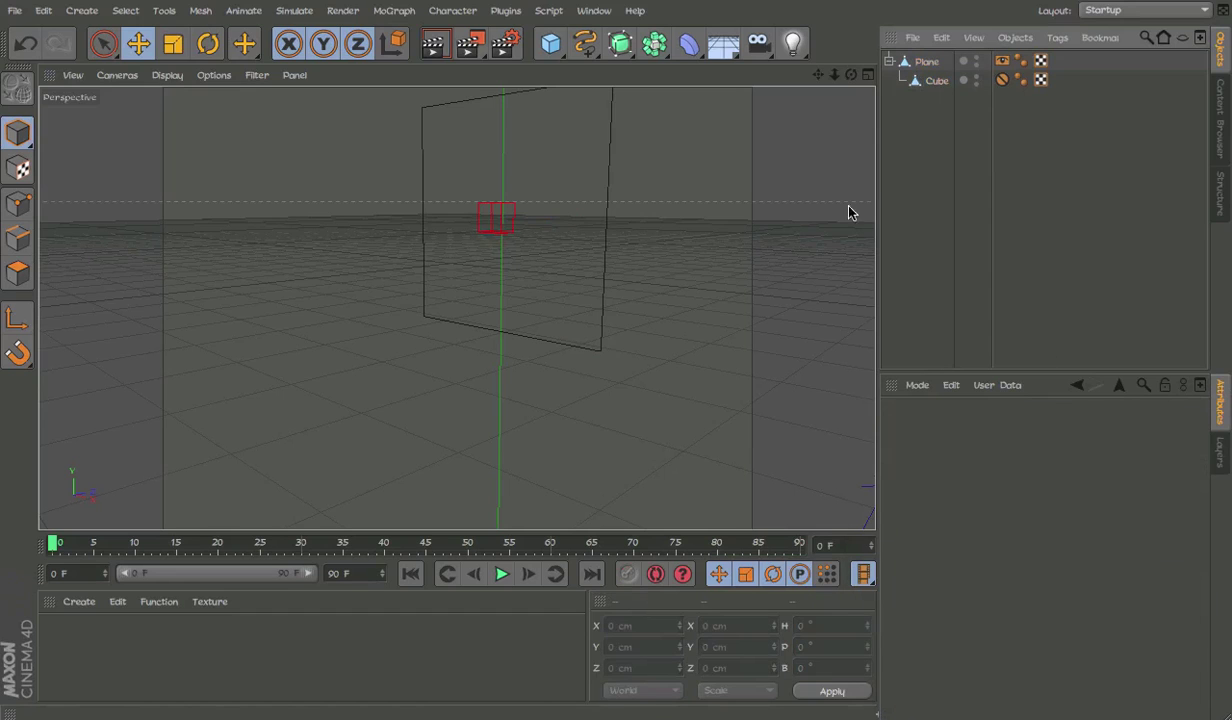
Turn on a custom yellow display colour for the plane.
{"action": "left_click", "coordinate": [608, 250]}
{"action": "left_click", "coordinate": [1030, 557]}
{"action": "left_click", "coordinate": [1020, 617]}
{"action": "left_click", "coordinate": [998, 574]}
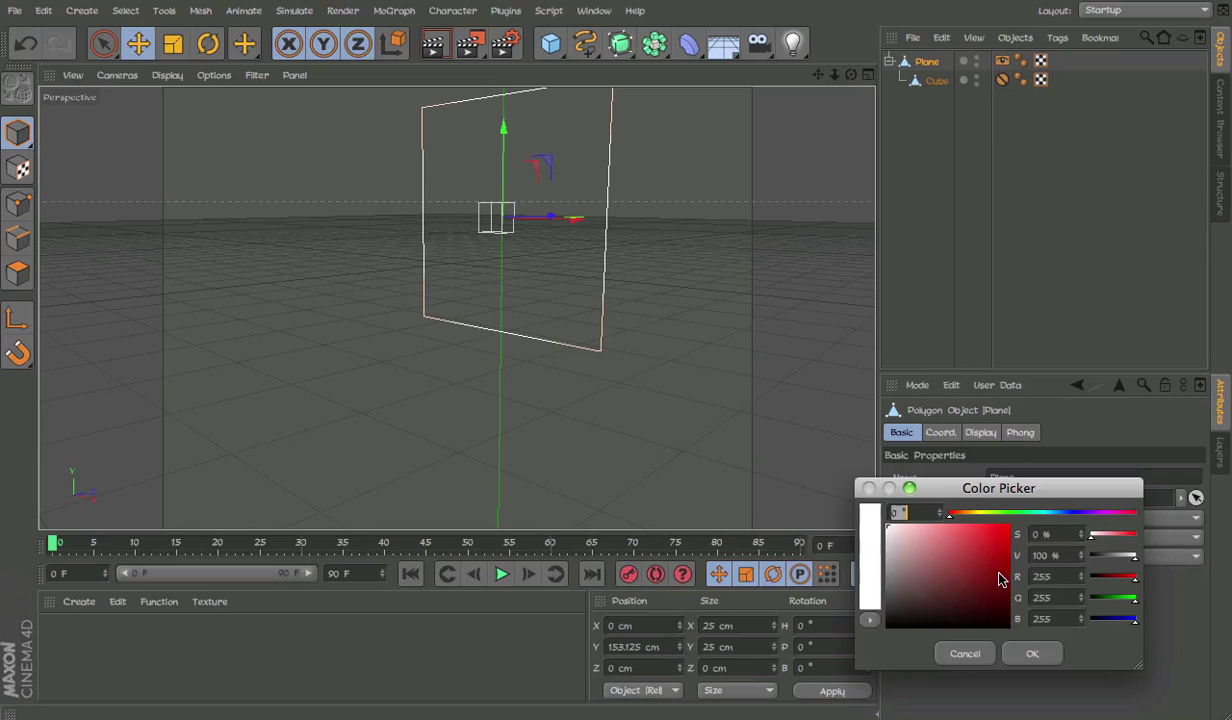
{"action": "left_click", "coordinate": [984, 513]}
{"action": "left_click", "coordinate": [1033, 653]}
{"action": "left_click", "coordinate": [1050, 236]}
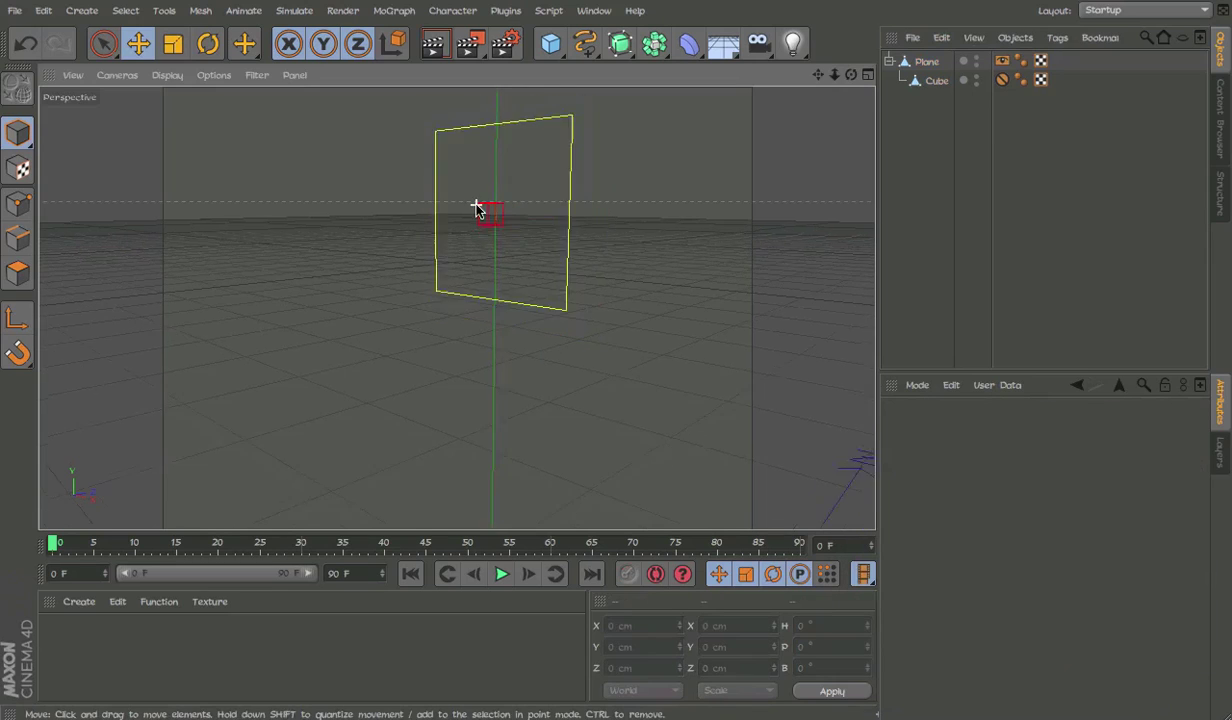
Test-drag the cube to the plane's corner, then undo to recentre it.
{"action": "left_click_drag", "start_coordinate": [476, 212], "coordinate": [786, 226], "text": "alt"}
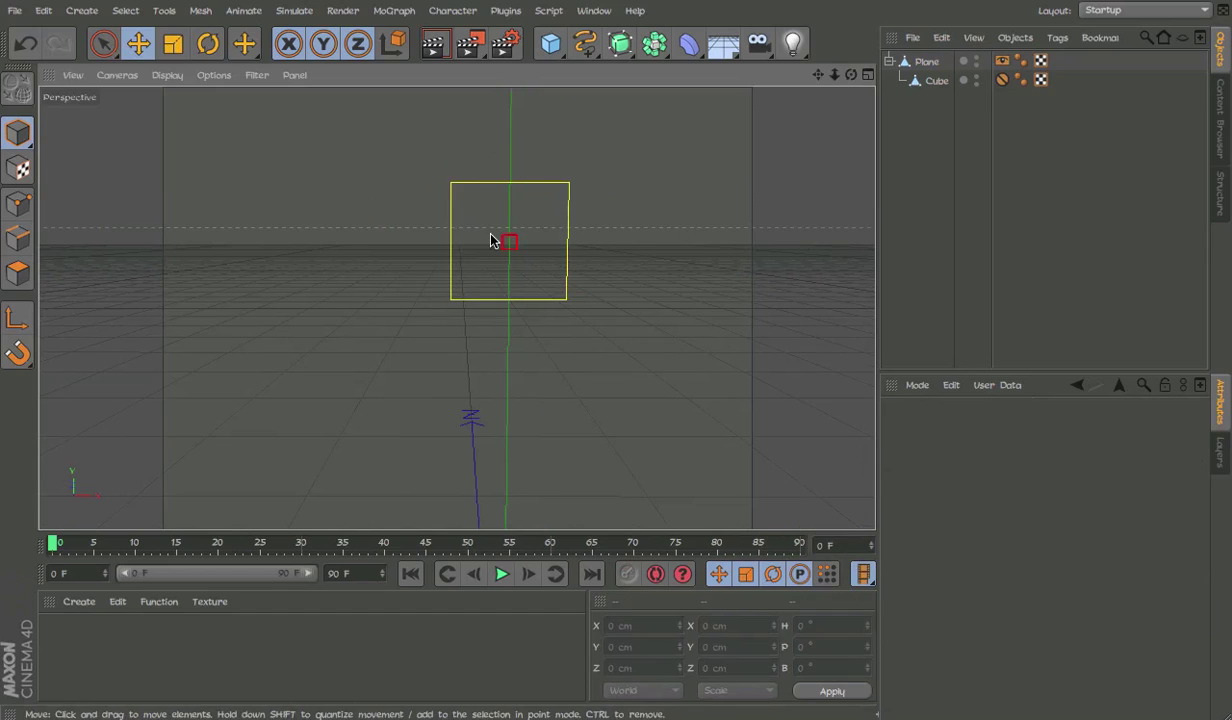
{"action": "left_click", "coordinate": [490, 240]}
{"action": "mouse_move", "coordinate": [506, 242]}
{"action": "left_mouse_down"}
{"action": "mouse_move", "coordinate": [654, 333]}
{"action": "mouse_move", "coordinate": [498, 283]}
{"action": "mouse_move", "coordinate": [556, 271]}
{"action": "mouse_move", "coordinate": [477, 220]}
{"action": "mouse_move", "coordinate": [540, 300]}
{"action": "left_mouse_up"}
{"action": "key", "text": "e"}
{"action": "key", "text": "ctrl+z"}
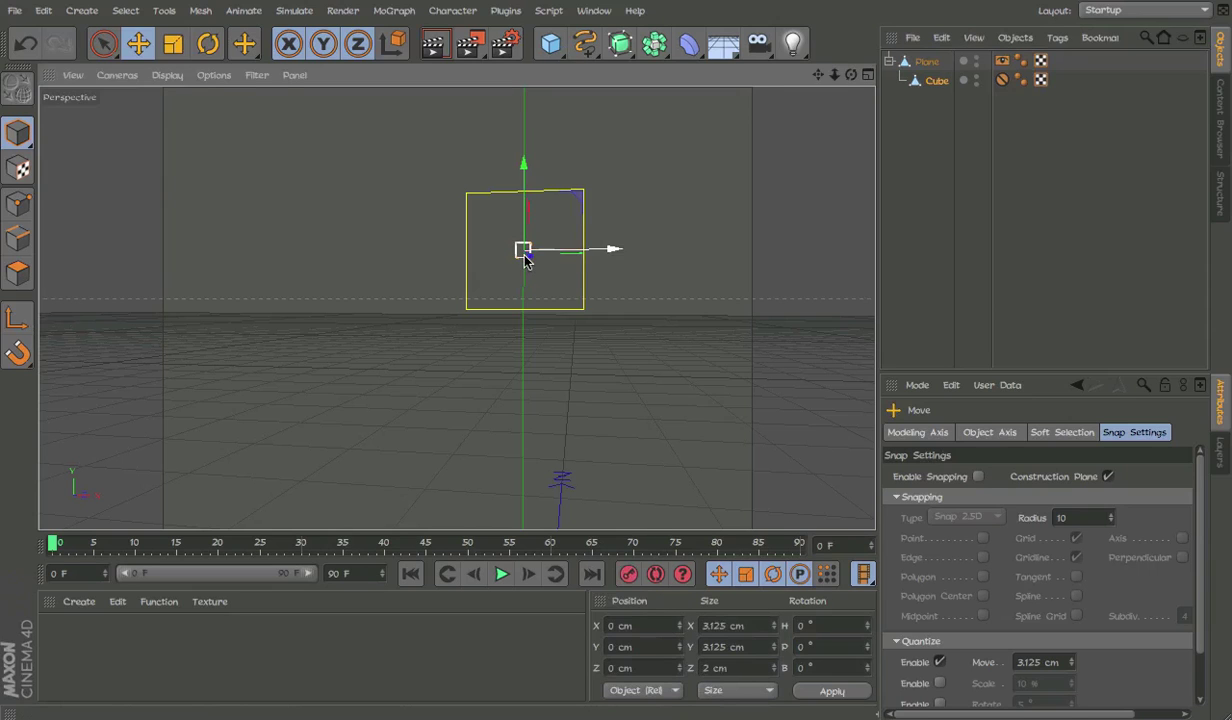
Duplicate the plane and cube, placing the copy below the original.
{"action": "scroll", "coordinate": [566, 216], "scroll_direction": "up", "scroll_amount": 3}
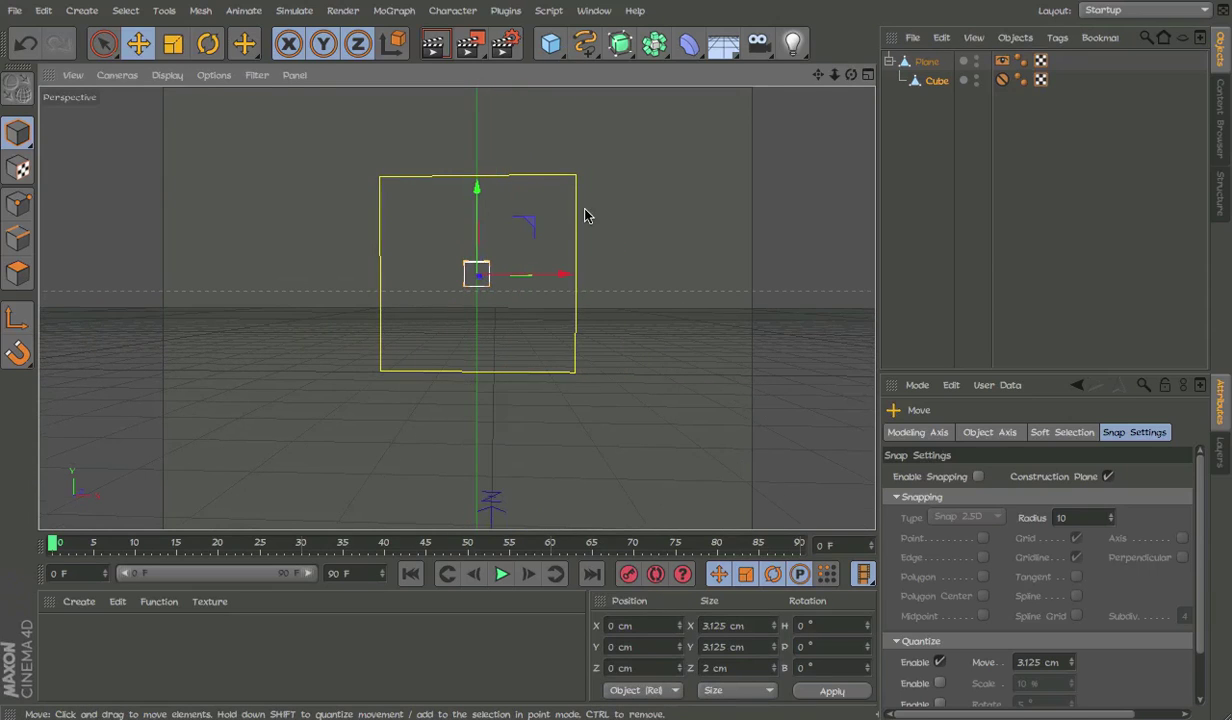
{"action": "left_click", "coordinate": [553, 210]}
{"action": "mouse_move", "coordinate": [481, 220]}
{"action": "left_mouse_down", "text": "ctrl"}
{"action": "mouse_move", "coordinate": [484, 385]}
{"action": "mouse_move", "coordinate": [481, 375]}
{"action": "left_mouse_up", "text": "ctrl"}
{"action": "middle_click_drag", "start_coordinate": [481, 373], "coordinate": [544, 269], "text": "alt"}
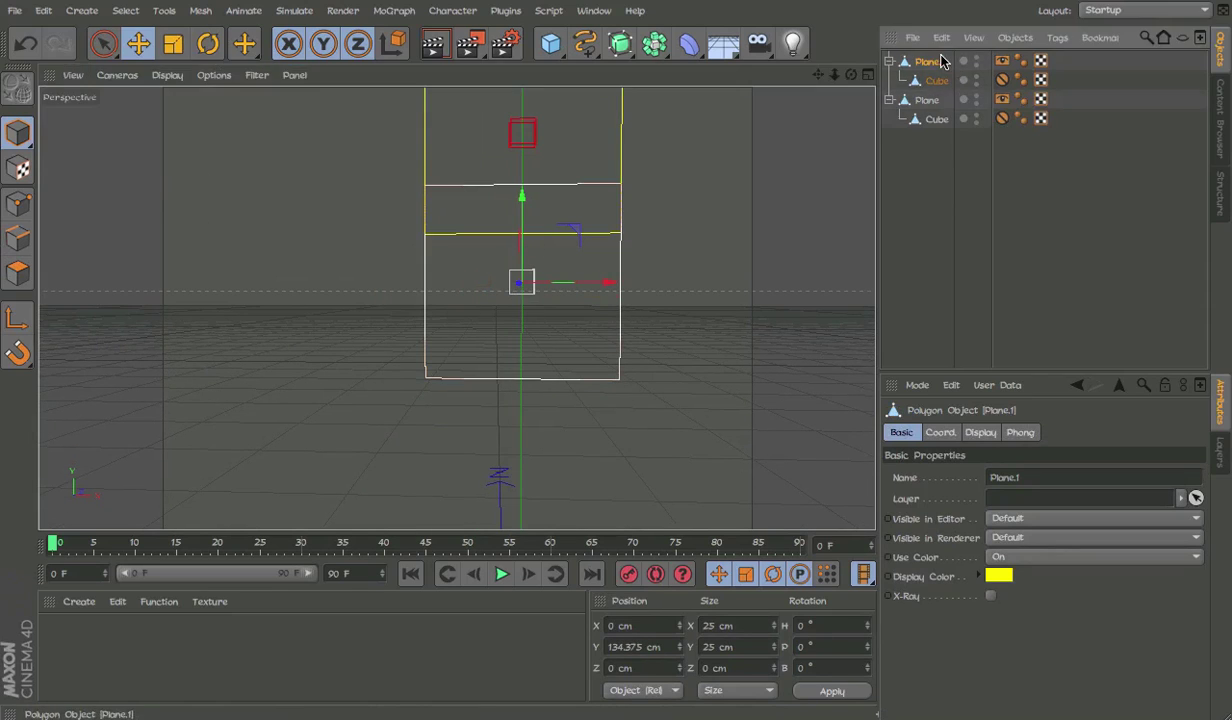
Select Plane.1's bottom edge and move it upward.
{"action": "left_click", "coordinate": [17, 237]}
{"action": "key", "text": "9"}
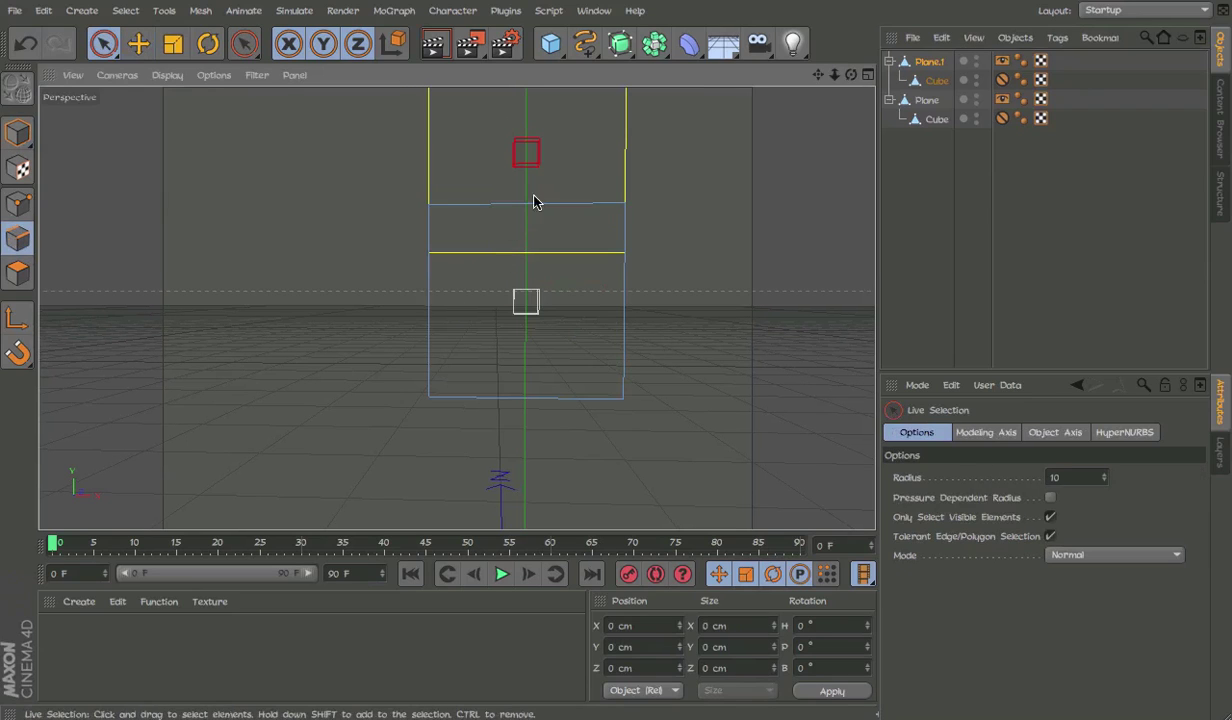
{"action": "left_click_drag", "start_coordinate": [560, 178], "coordinate": [665, 190], "text": "alt"}
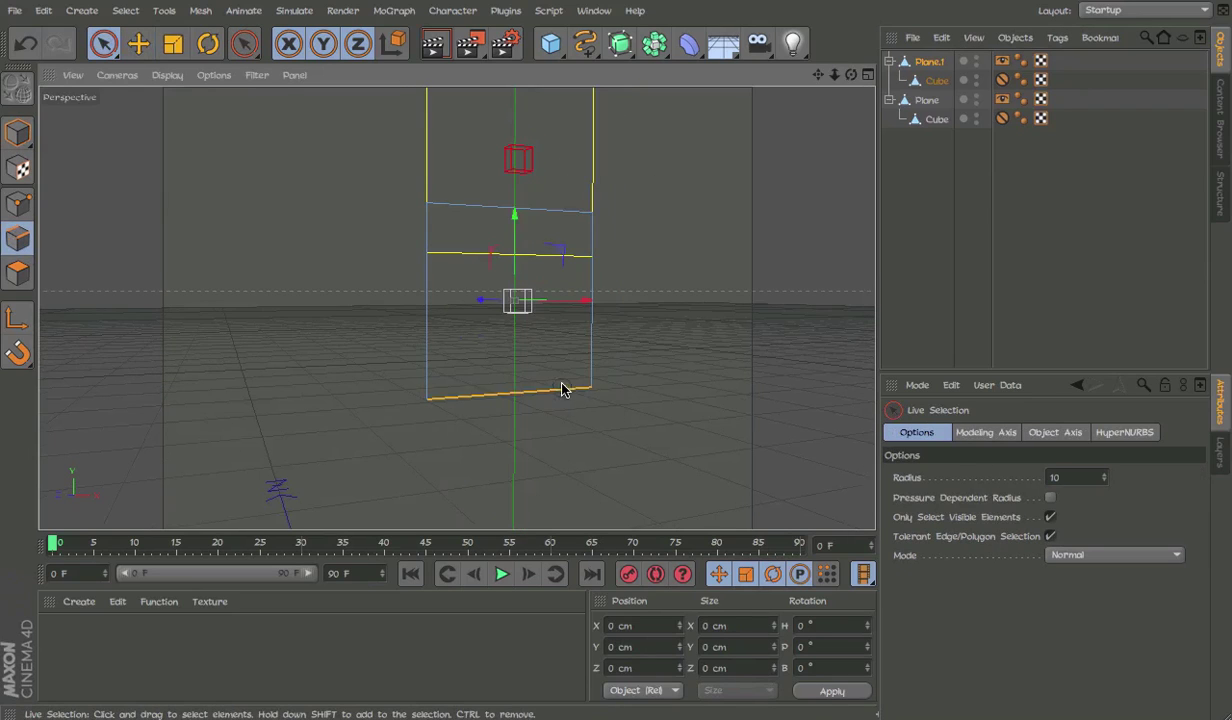
{"action": "mouse_move", "coordinate": [521, 347]}
{"action": "left_mouse_down"}
{"action": "mouse_move", "coordinate": [517, 277]}
{"action": "mouse_move", "coordinate": [432, 316]}
{"action": "mouse_move", "coordinate": [578, 308]}
{"action": "mouse_move", "coordinate": [560, 326]}
{"action": "left_mouse_up"}
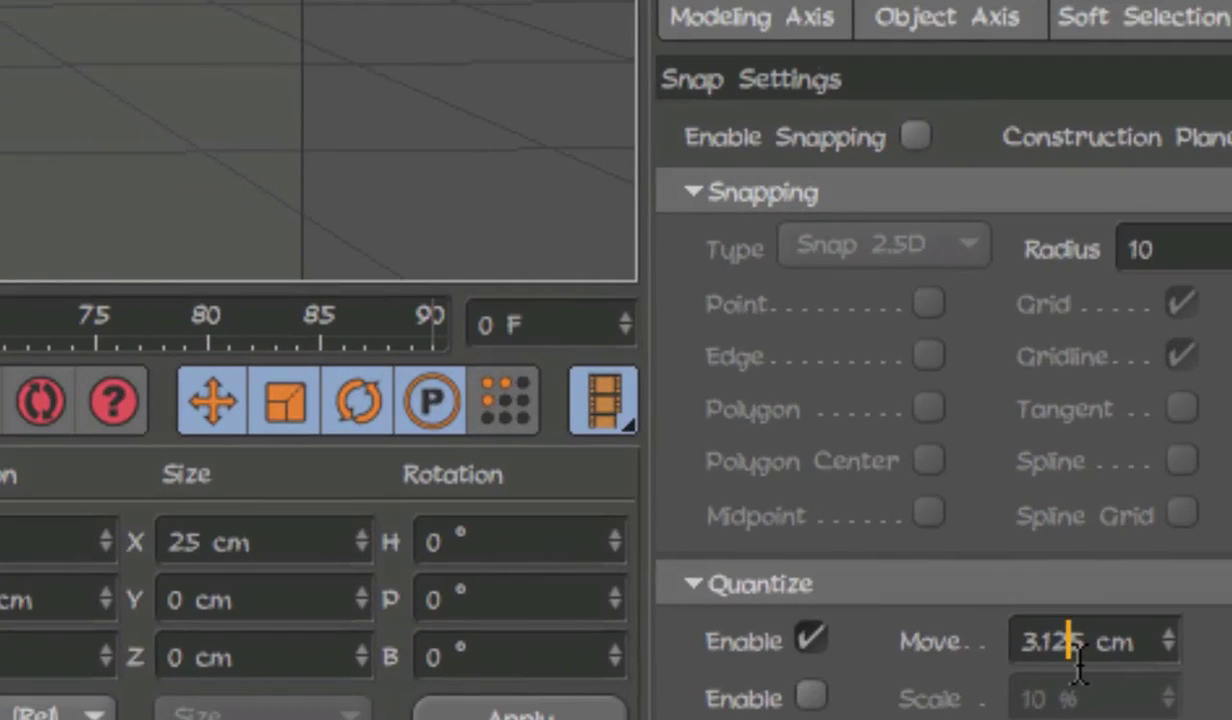
Halve the Quantize Move step to 1.562 cm (3/2) and nudge the edge up one step.
{"action": "key", "text": "Escape"}
{"action": "type", "text": "0"}
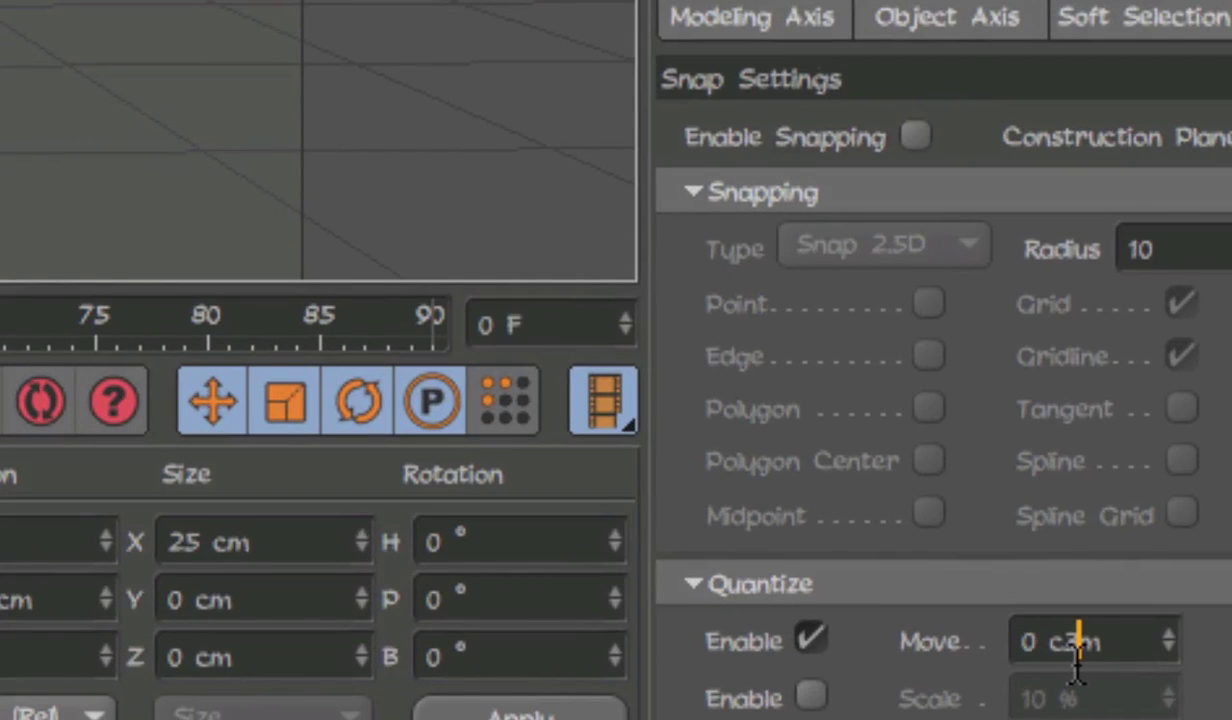
{"action": "double_click", "coordinate": [1077, 650]}
{"action": "type", "text": "3"}
{"action": "type", "text": "/2"}
{"action": "key", "text": "Return"}
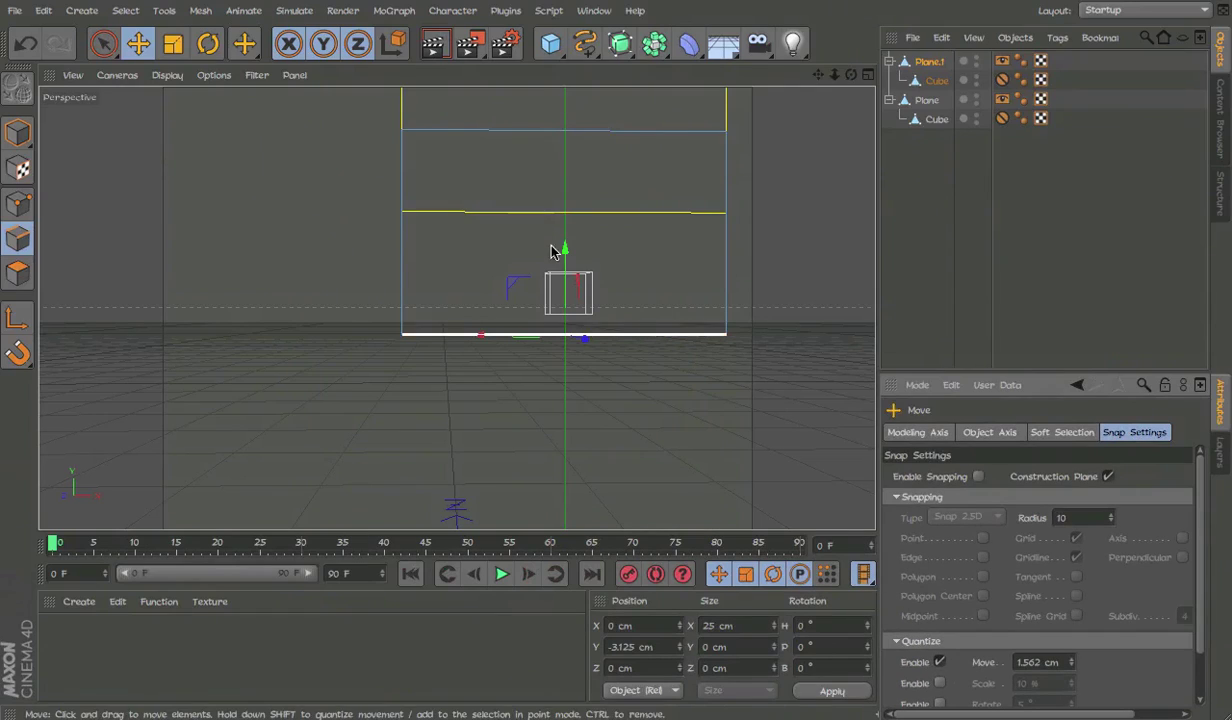
{"action": "left_click_drag", "start_coordinate": [555, 251], "coordinate": [564, 234]}
Select Plane.1's top edge and drag it down into a thin strip.
{"action": "scroll", "coordinate": [595, 320], "scroll_direction": "down", "scroll_amount": 2}
{"action": "scroll", "coordinate": [616, 327], "scroll_direction": "up", "scroll_amount": 2}
{"action": "key", "text": "space"}
{"action": "left_click", "coordinate": [646, 262]}
{"action": "key", "text": "space"}
{"action": "mouse_move", "coordinate": [583, 267]}
{"action": "left_mouse_down"}
{"action": "mouse_move", "coordinate": [586, 289]}
{"action": "mouse_move", "coordinate": [624, 214]}
{"action": "mouse_move", "coordinate": [621, 278]}
{"action": "left_mouse_up"}
{"action": "key", "text": "ctrl+z"}
{"action": "key", "text": "space"}
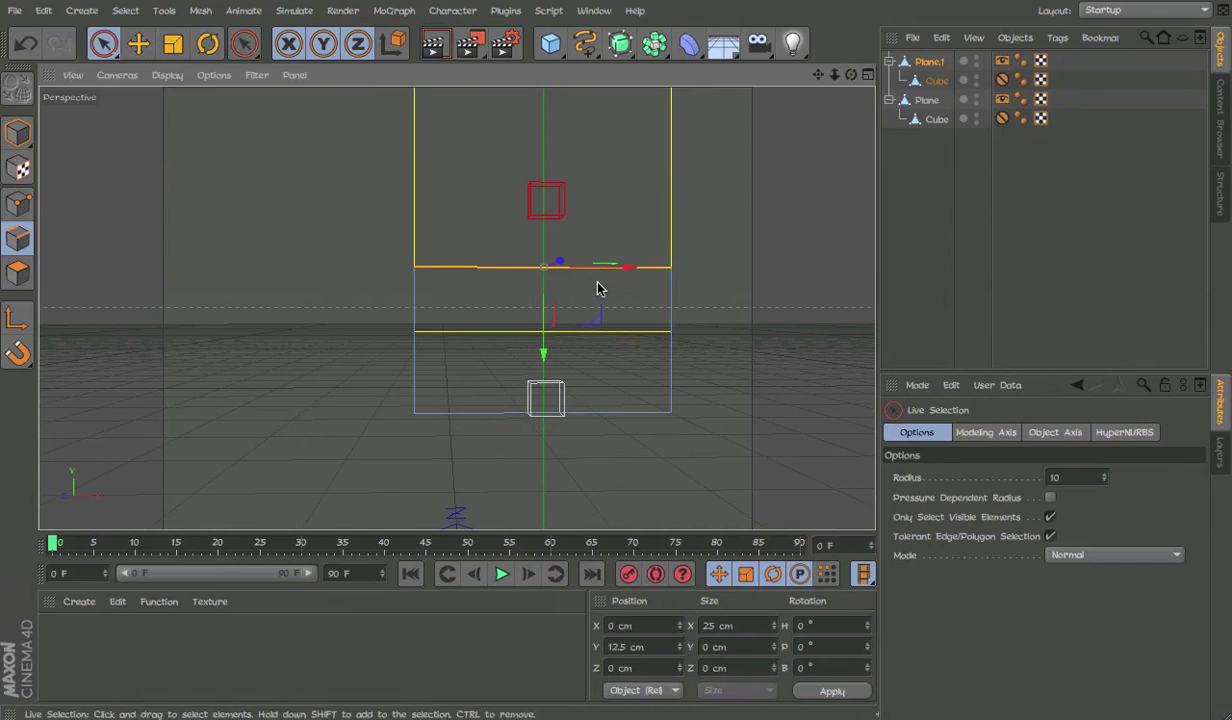
{"action": "left_click_drag", "start_coordinate": [548, 324], "coordinate": [523, 382]}
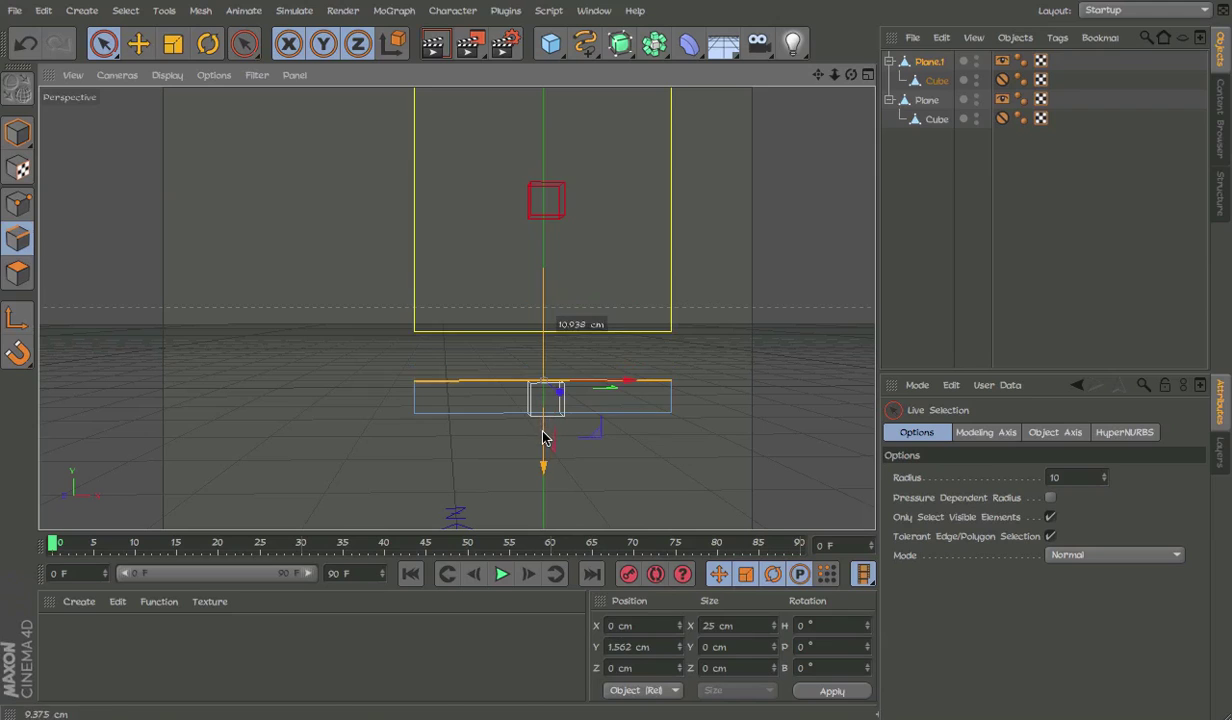
{"action": "left_click", "coordinate": [17, 132]}
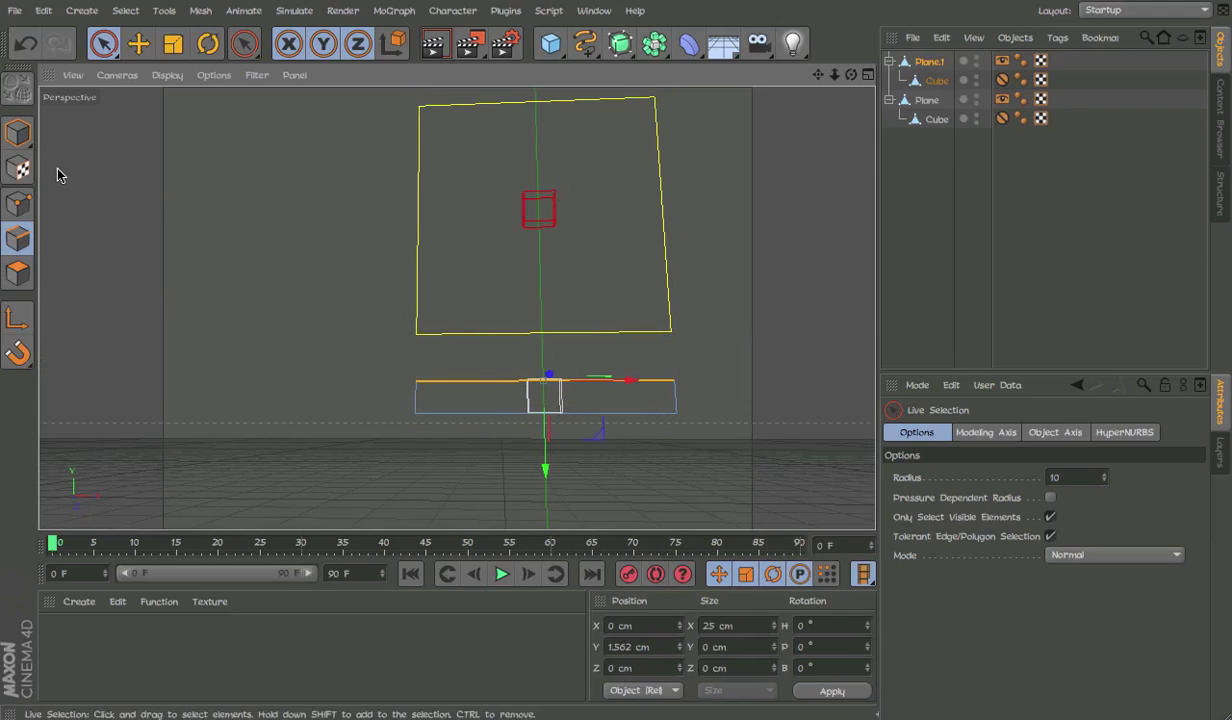
Slide the small cube left along X on its strip.
{"action": "left_click", "coordinate": [575, 497]}
{"action": "key", "text": "e"}
{"action": "left_click", "coordinate": [558, 400]}
{"action": "mouse_move", "coordinate": [591, 404]}
{"action": "left_mouse_down"}
{"action": "mouse_move", "coordinate": [505, 401]}
{"action": "mouse_move", "coordinate": [616, 396]}
{"action": "mouse_move", "coordinate": [481, 401]}
{"action": "mouse_move", "coordinate": [624, 407]}
{"action": "mouse_move", "coordinate": [440, 385]}
{"action": "mouse_move", "coordinate": [569, 388]}
{"action": "mouse_move", "coordinate": [553, 388]}
{"action": "mouse_move", "coordinate": [545, 318]}
{"action": "left_mouse_up"}
{"action": "scroll", "coordinate": [481, 400], "scroll_direction": "up", "scroll_amount": 3}
{"action": "left_click", "coordinate": [500, 373]}
Reposition Plane.1 so the thin strip sits just under the square.
{"action": "left_click", "coordinate": [551, 382]}
{"action": "left_click", "coordinate": [584, 451]}
{"action": "scroll", "coordinate": [555, 349], "scroll_direction": "down", "scroll_amount": 3}
{"action": "scroll", "coordinate": [555, 261], "scroll_direction": "down", "scroll_amount": 1}
{"action": "scroll", "coordinate": [539, 308], "scroll_direction": "up", "scroll_amount": 1}
{"action": "scroll", "coordinate": [514, 324], "scroll_direction": "up", "scroll_amount": 2}
{"action": "scroll", "coordinate": [456, 404], "scroll_direction": "up", "scroll_amount": 2}
Set Position Y Min and Max to 0 cm in the cube's Protection tag.
{"action": "mouse_move", "coordinate": [455, 400]}
{"action": "left_mouse_down", "text": "alt"}
{"action": "mouse_move", "coordinate": [605, 399]}
{"action": "mouse_move", "coordinate": [373, 410]}
{"action": "left_mouse_up", "text": "alt"}
{"action": "scroll", "coordinate": [555, 341], "scroll_direction": "down", "scroll_amount": 4}
{"action": "left_click", "coordinate": [1004, 84]}
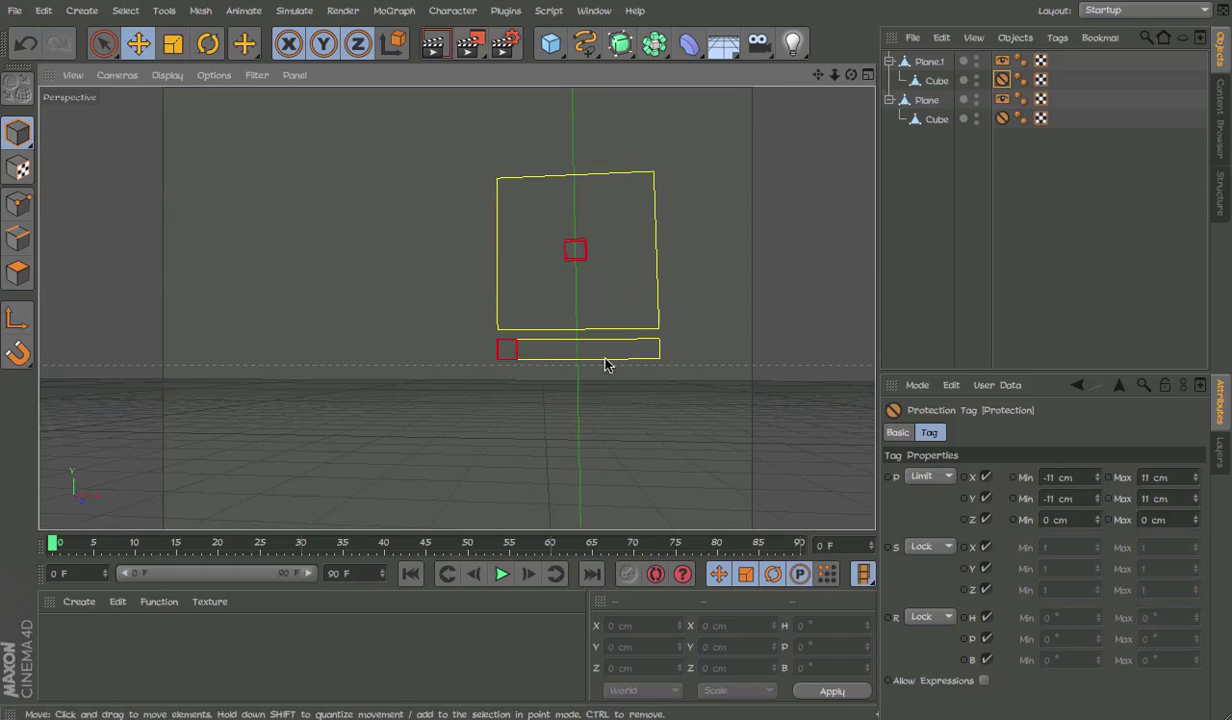
{"action": "scroll", "coordinate": [508, 358], "scroll_direction": "up", "scroll_amount": 3}
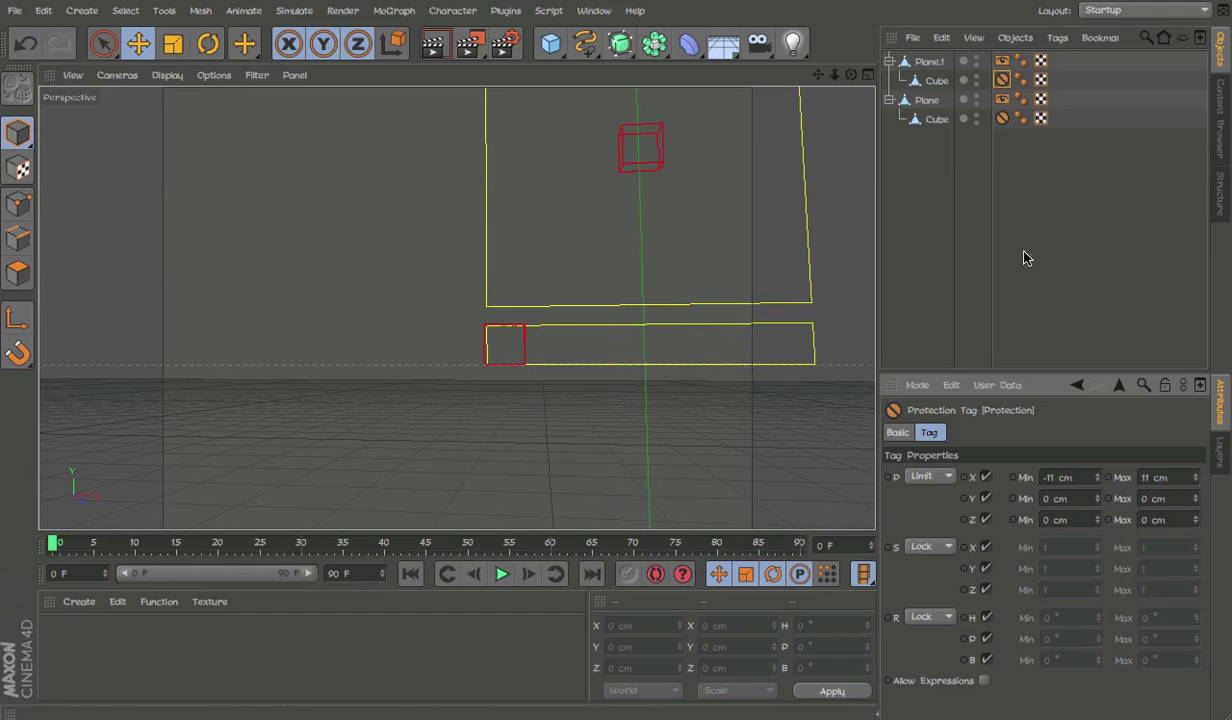
{"action": "left_click", "coordinate": [515, 352]}
Test-slide the cube along Plane.1's strip.
{"action": "mouse_move", "coordinate": [399, 253]}
{"action": "left_mouse_down"}
{"action": "mouse_move", "coordinate": [920, 341]}
{"action": "mouse_move", "coordinate": [357, 407]}
{"action": "left_mouse_up"}
{"action": "scroll", "coordinate": [380, 403], "scroll_direction": "down", "scroll_amount": 3}
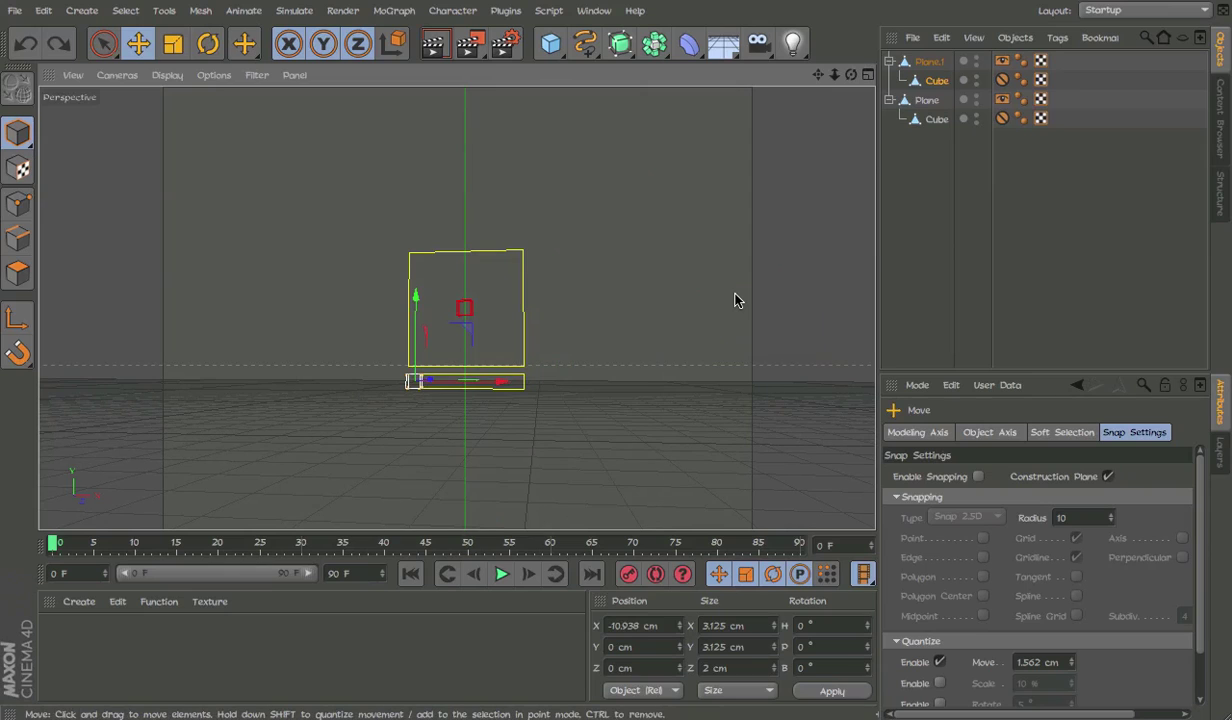
{"action": "middle_click_drag", "start_coordinate": [564, 302], "coordinate": [597, 415], "text": "alt"}
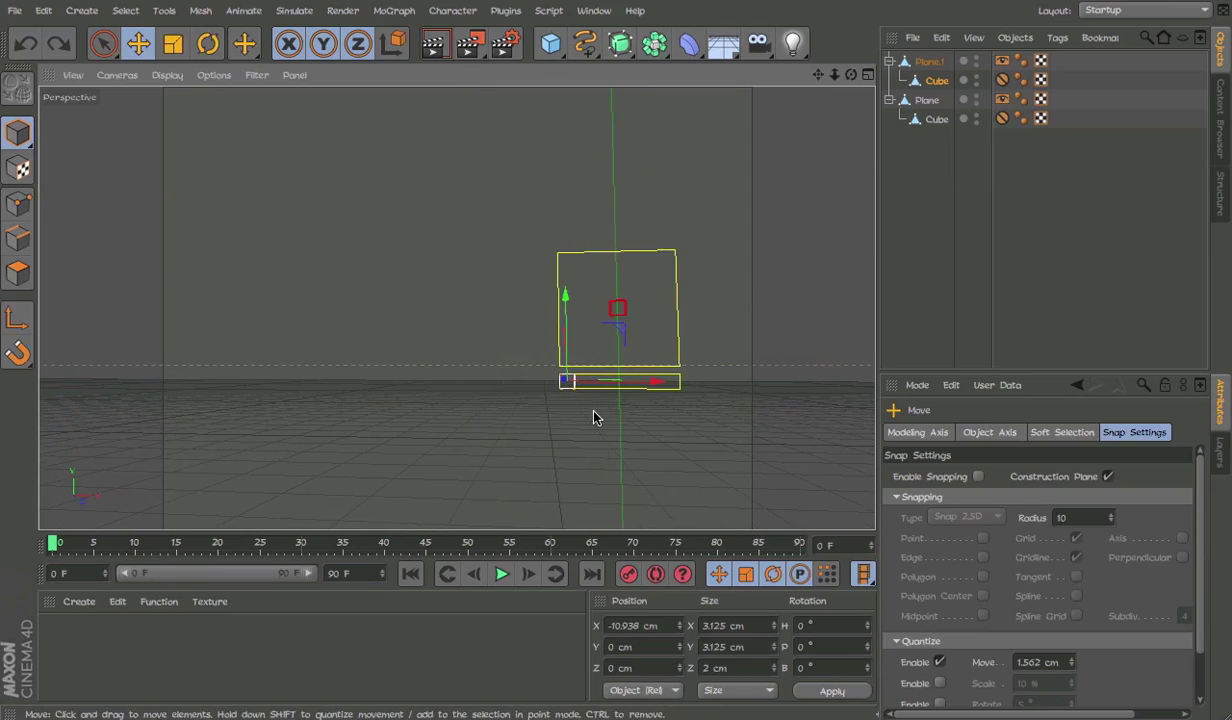
{"action": "scroll", "coordinate": [705, 347], "scroll_direction": "up", "scroll_amount": 3}
Ctrl-drag Plane.1 up-left to create the duplicate Plane.2, then select it.
{"action": "mouse_move", "coordinate": [671, 357]}
{"action": "left_mouse_down", "text": "ctrl"}
{"action": "mouse_move", "coordinate": [563, 249]}
{"action": "mouse_move", "coordinate": [530, 266]}
{"action": "left_mouse_up", "text": "ctrl"}
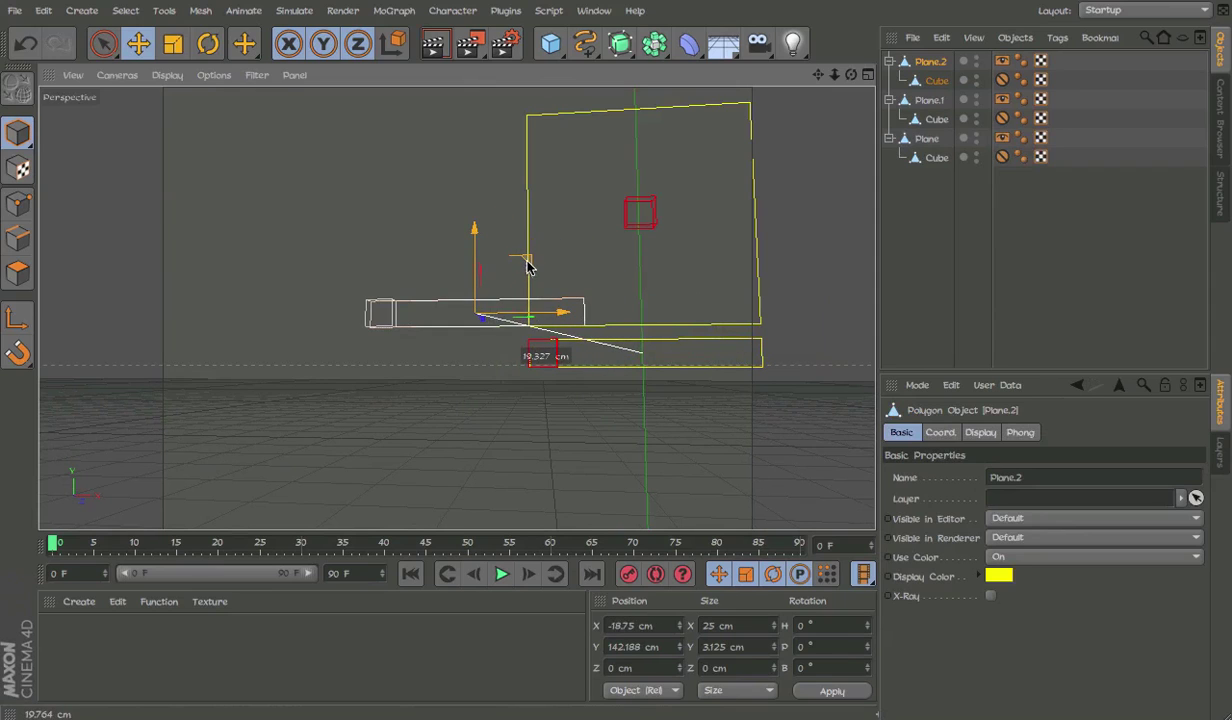
{"action": "scroll", "coordinate": [433, 338], "scroll_direction": "up", "scroll_amount": 2}
{"action": "scroll", "coordinate": [423, 335], "scroll_direction": "up", "scroll_amount": 3}
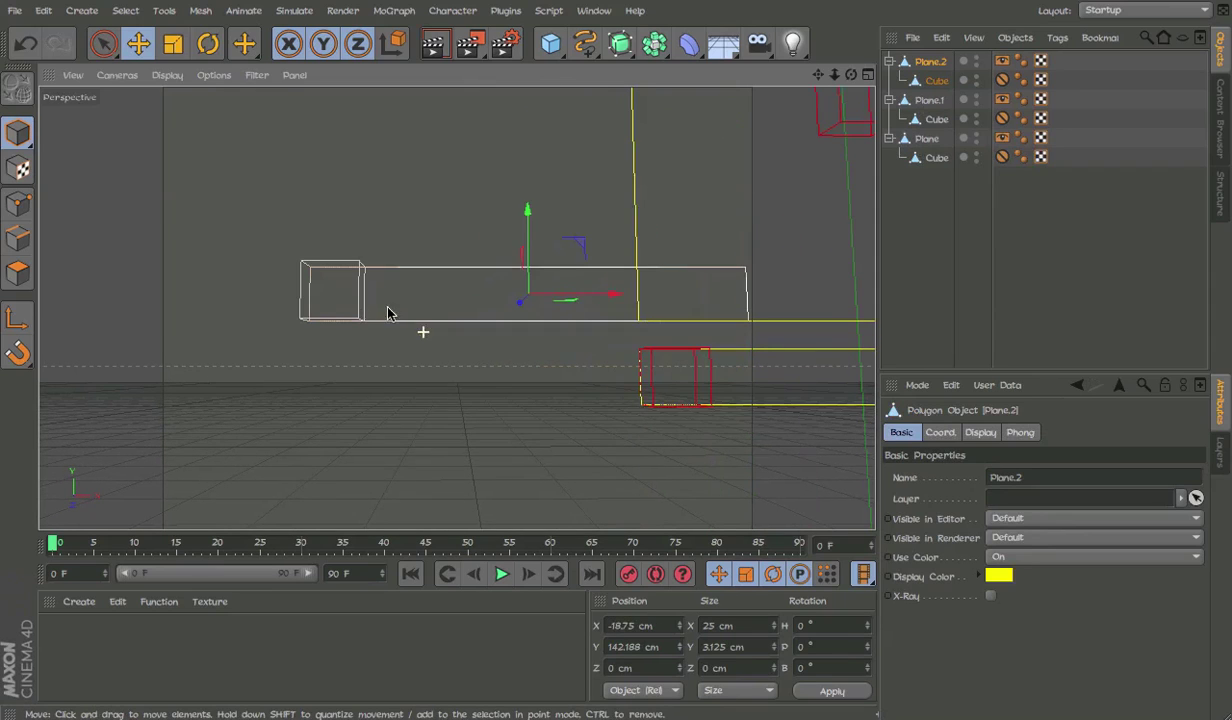
{"action": "left_click", "coordinate": [376, 305]}
{"action": "scroll", "coordinate": [392, 337], "scroll_direction": "down", "scroll_amount": 2}
{"action": "left_click", "coordinate": [507, 323]}
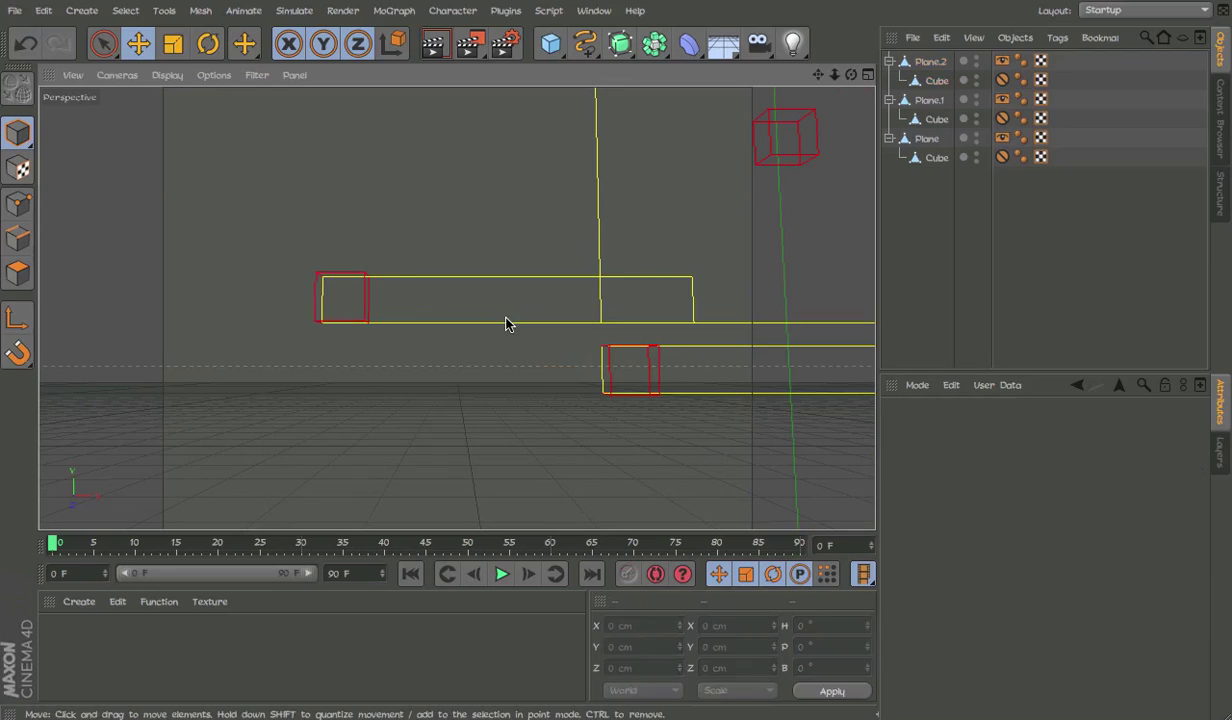
In Edge mode, pull Plane.2's right edge left to narrow it.
{"action": "left_click", "coordinate": [17, 240]}
{"action": "key", "text": "9"}
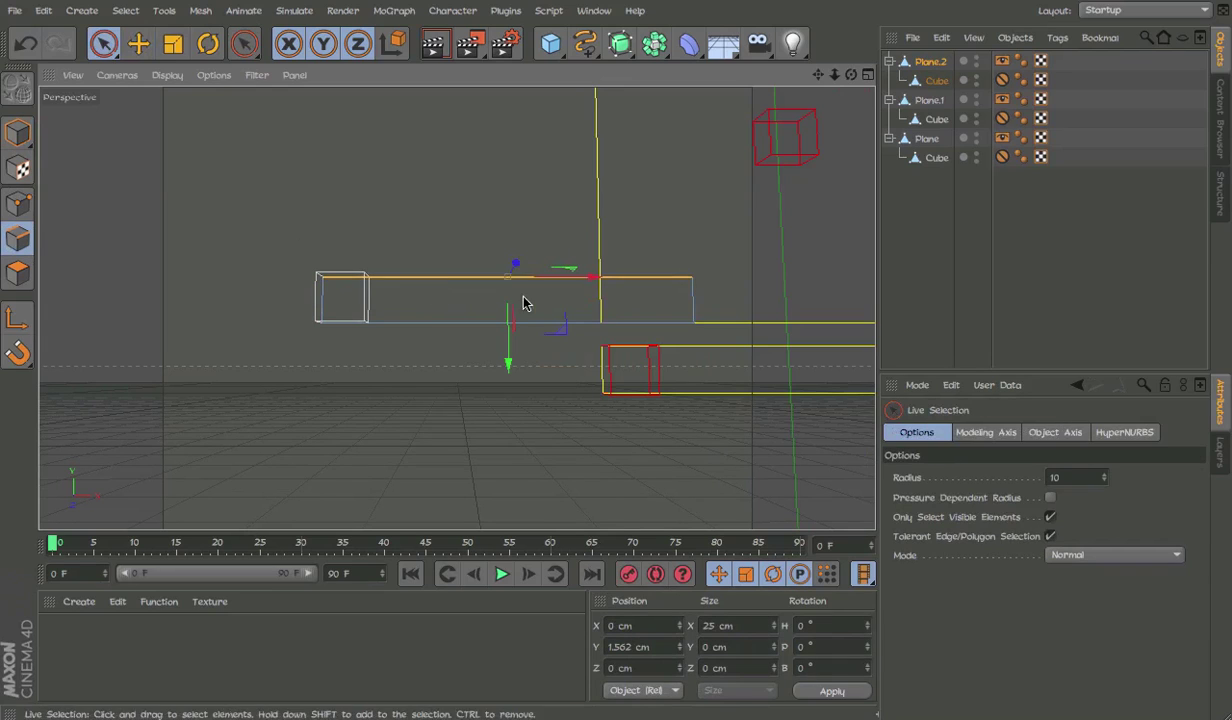
{"action": "left_click", "coordinate": [572, 322]}
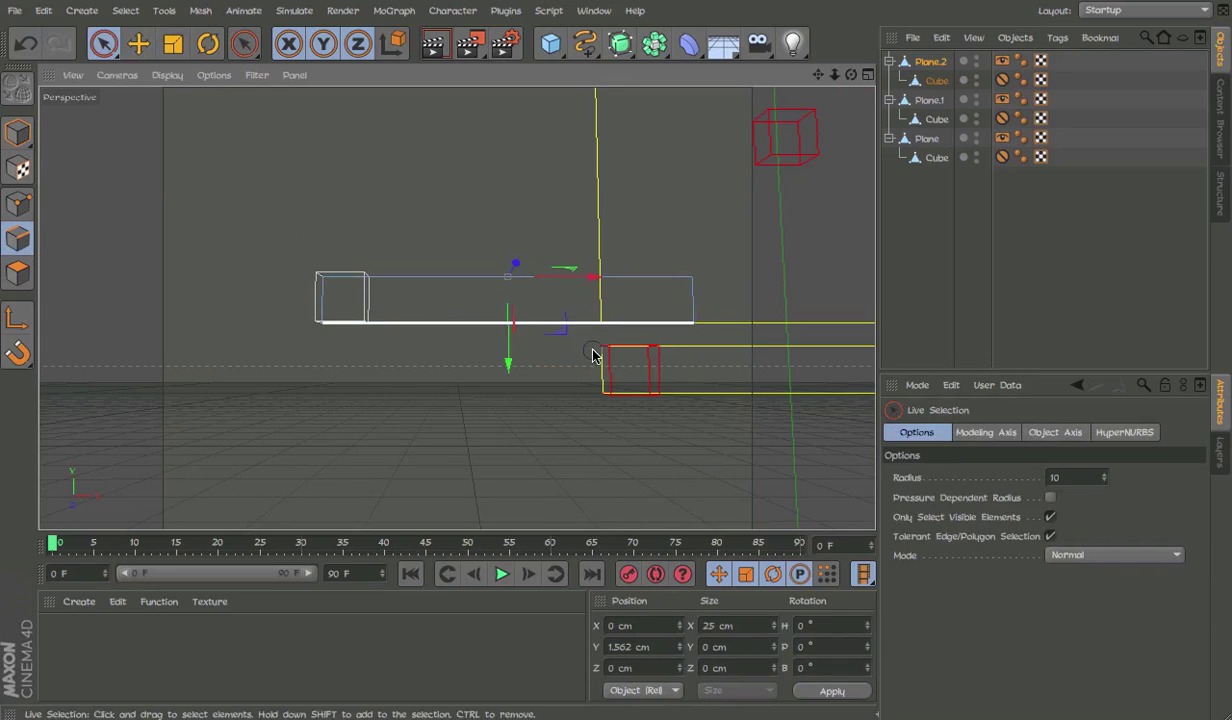
{"action": "left_click", "coordinate": [689, 303]}
{"action": "key", "text": "e"}
{"action": "mouse_move", "coordinate": [643, 300]}
{"action": "left_mouse_down"}
{"action": "mouse_move", "coordinate": [322, 308]}
{"action": "mouse_move", "coordinate": [346, 305]}
{"action": "left_mouse_up"}
Raise Plane.2's top edge into a tall vertical bar, then return to object mode.
{"action": "key", "text": "9"}
{"action": "left_click", "coordinate": [349, 290]}
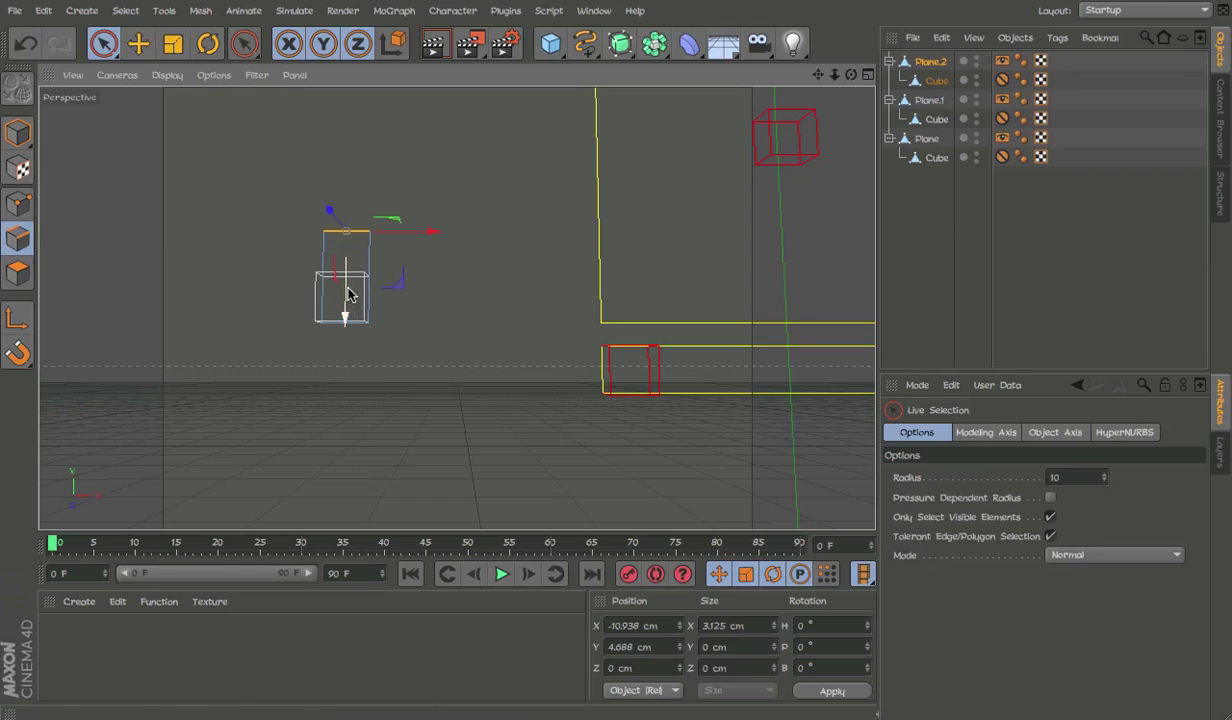
{"action": "scroll", "coordinate": [385, 322], "scroll_direction": "down", "scroll_amount": 2}
{"action": "scroll", "coordinate": [385, 318], "scroll_direction": "down", "scroll_amount": 3}
{"action": "scroll", "coordinate": [385, 330], "scroll_direction": "up", "scroll_amount": 5}
{"action": "left_click_drag", "start_coordinate": [399, 340], "coordinate": [399, 302]}
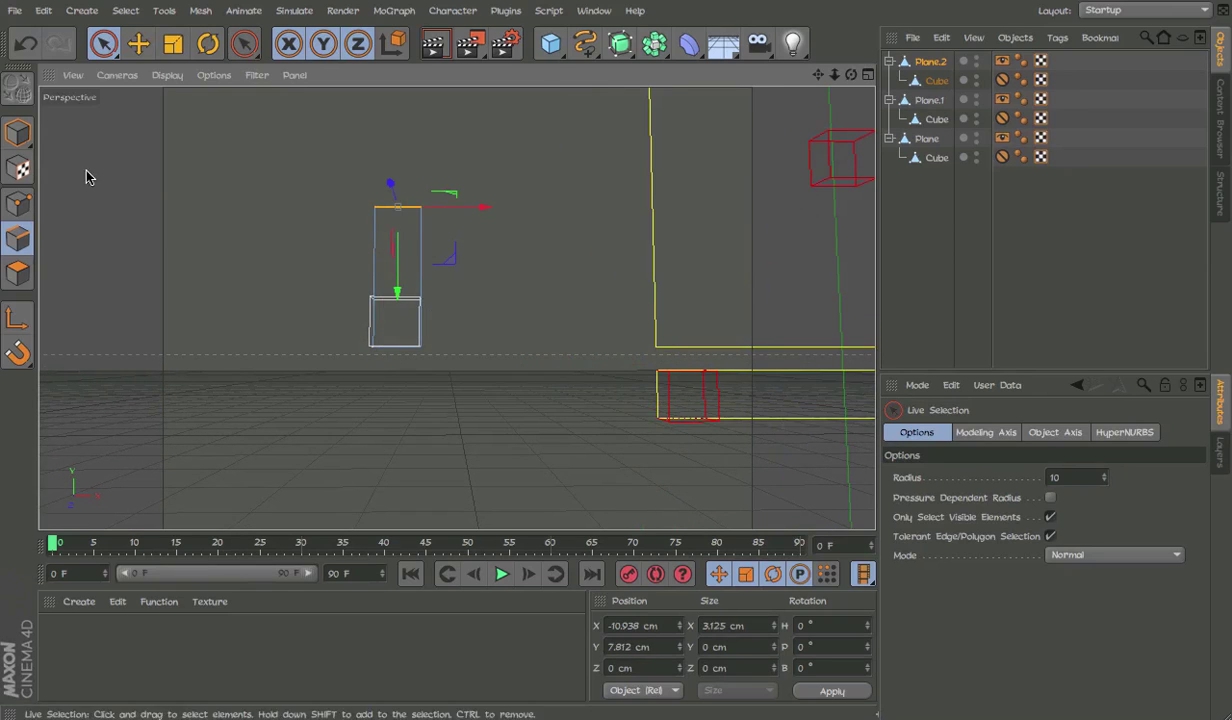
{"action": "left_click", "coordinate": [18, 133]}
{"action": "scroll", "coordinate": [578, 290], "scroll_direction": "down", "scroll_amount": 2}
Set Position X Min and Max to 0 cm in Plane.2's cube Protection tag.
{"action": "left_click", "coordinate": [470, 300]}
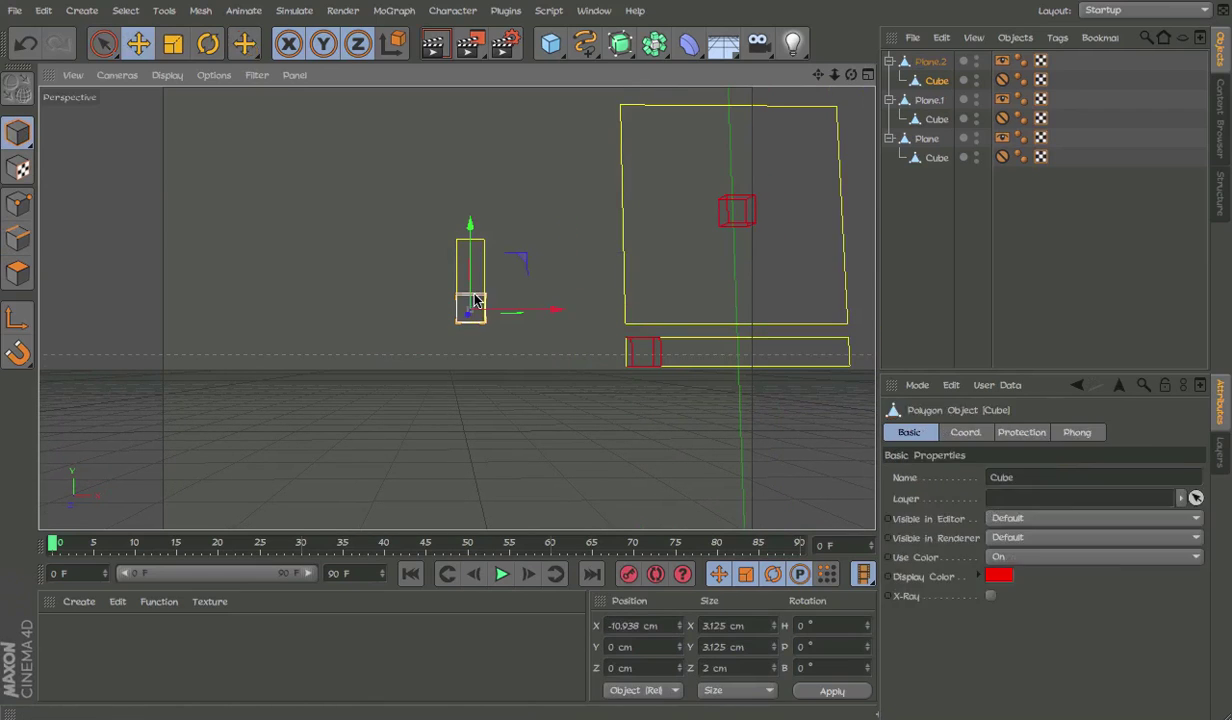
{"action": "key", "text": "e"}
{"action": "left_click", "coordinate": [1001, 60]}
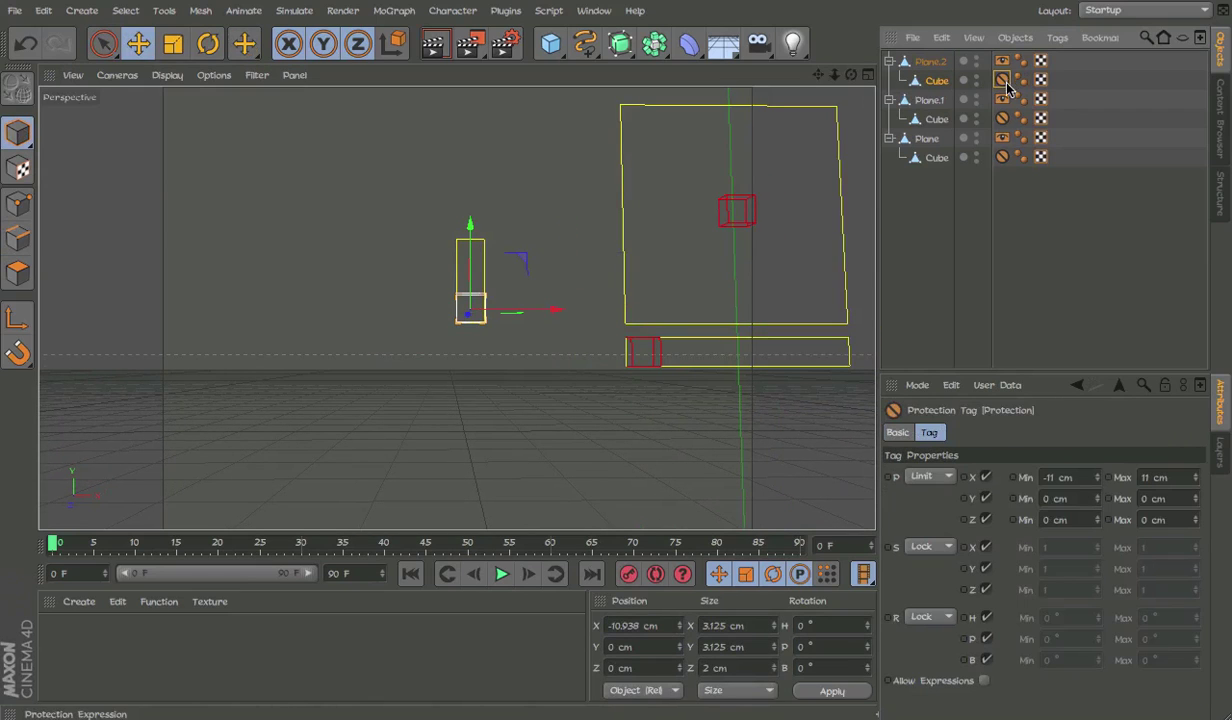
{"action": "left_click", "coordinate": [1067, 476]}
{"action": "type", "text": "0"}
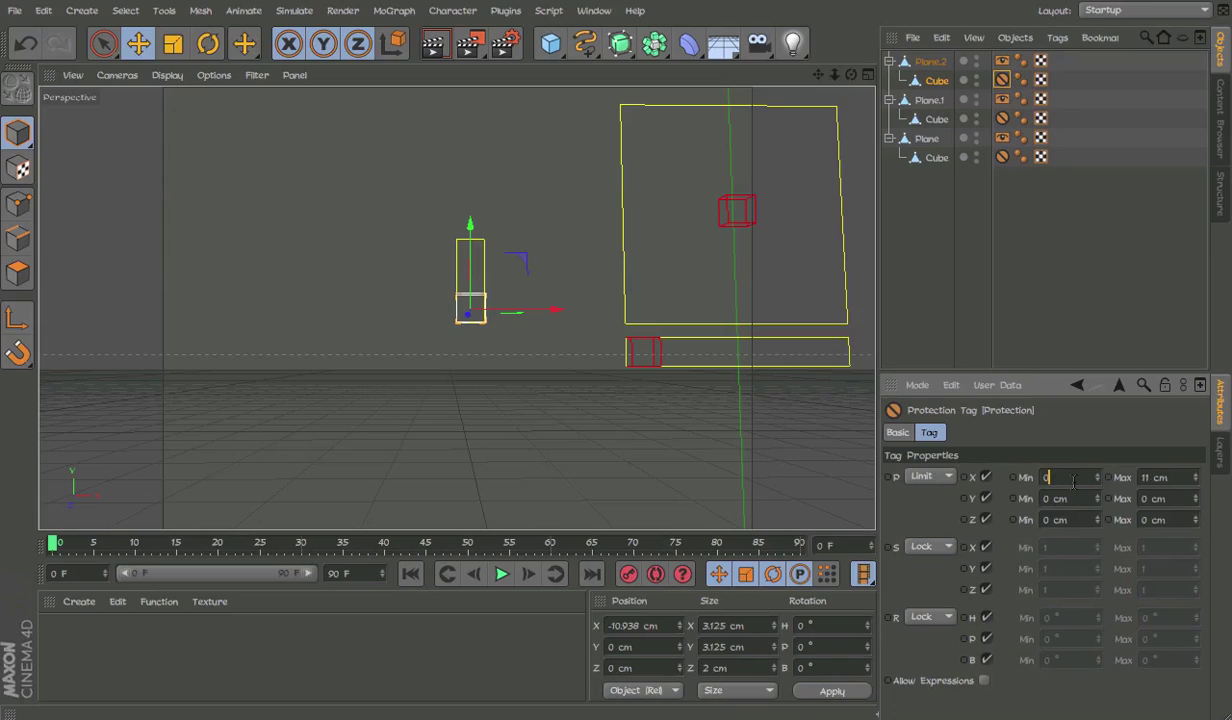
{"action": "key", "text": "Tab"}
{"action": "type", "text": "0"}
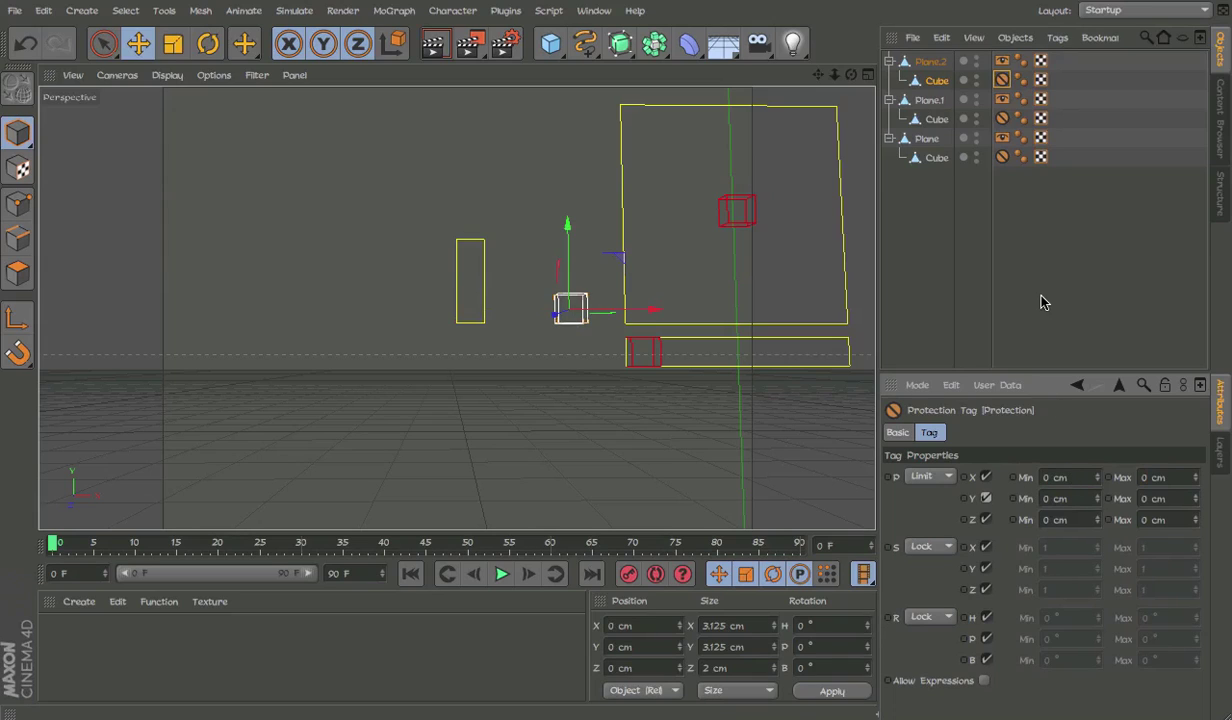
{"action": "left_click", "coordinate": [1041, 302]}
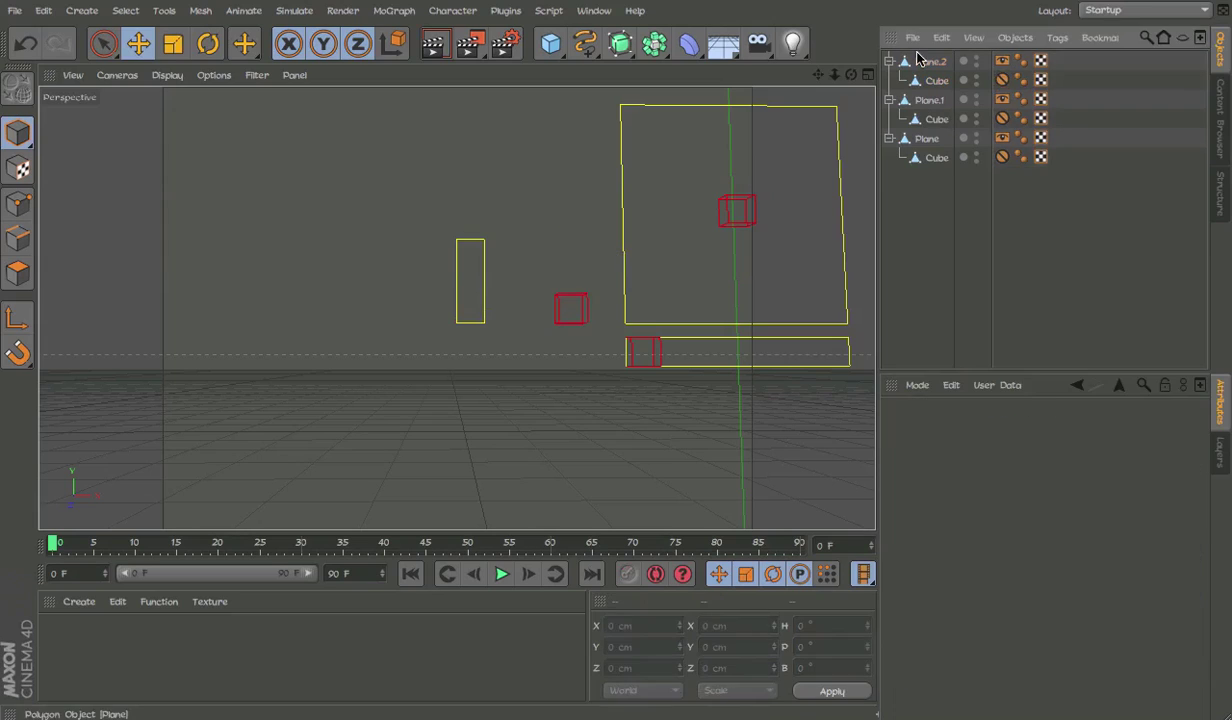
Reselect Plane.1's cube, then Plane.1, then Plane.2.
{"action": "left_click", "coordinate": [650, 352]}
{"action": "left_click", "coordinate": [673, 366]}
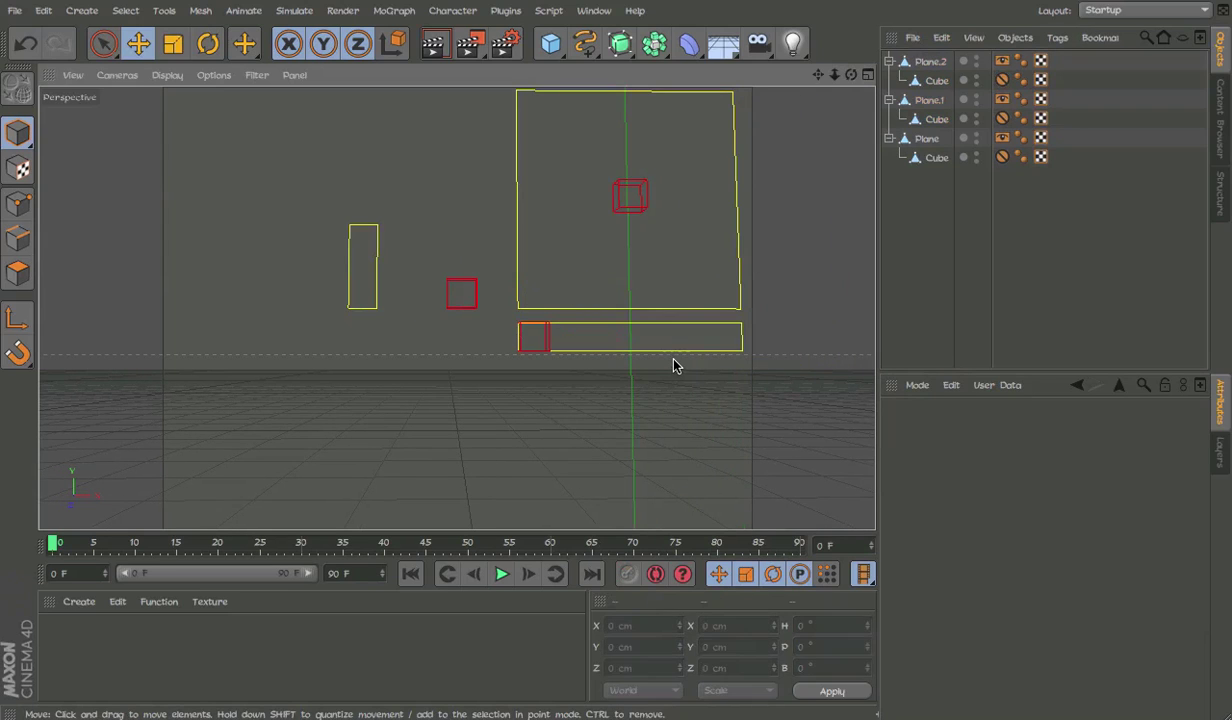
{"action": "left_click", "coordinate": [673, 357]}
{"action": "left_click", "coordinate": [476, 304]}
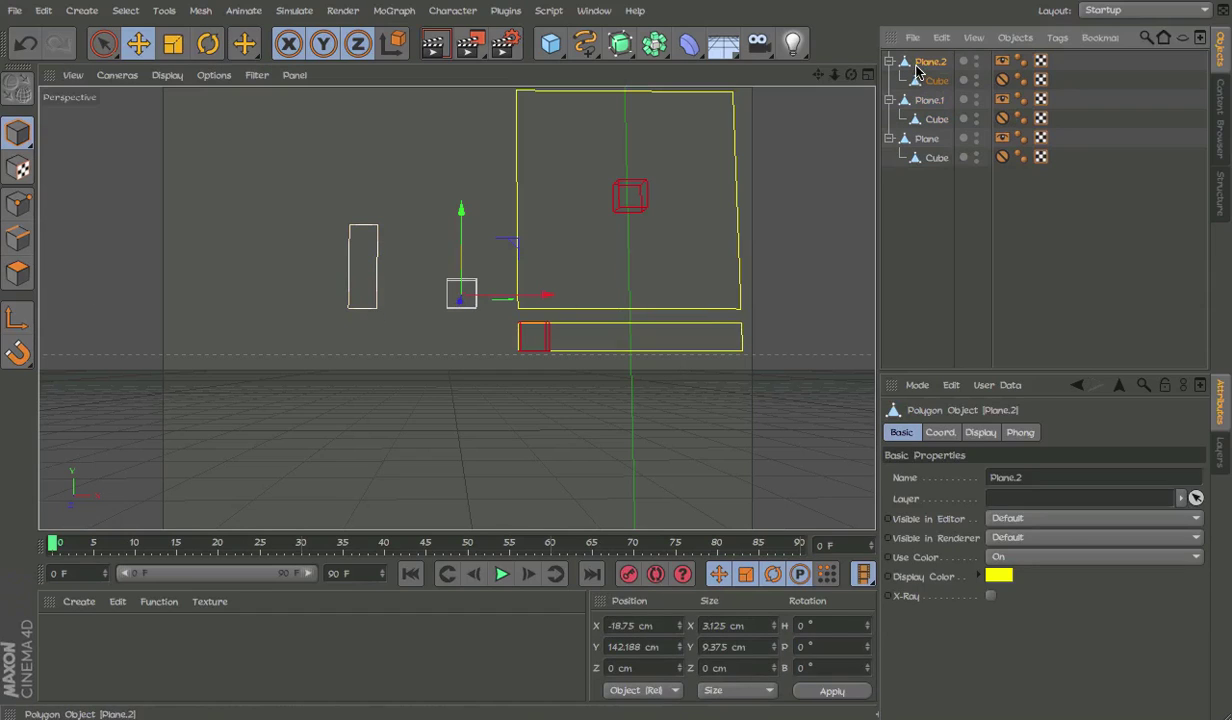
Move Plane.2's axis left and up to about X −29.7, Y 145.3 cm.
{"action": "left_click", "coordinate": [17, 318]}
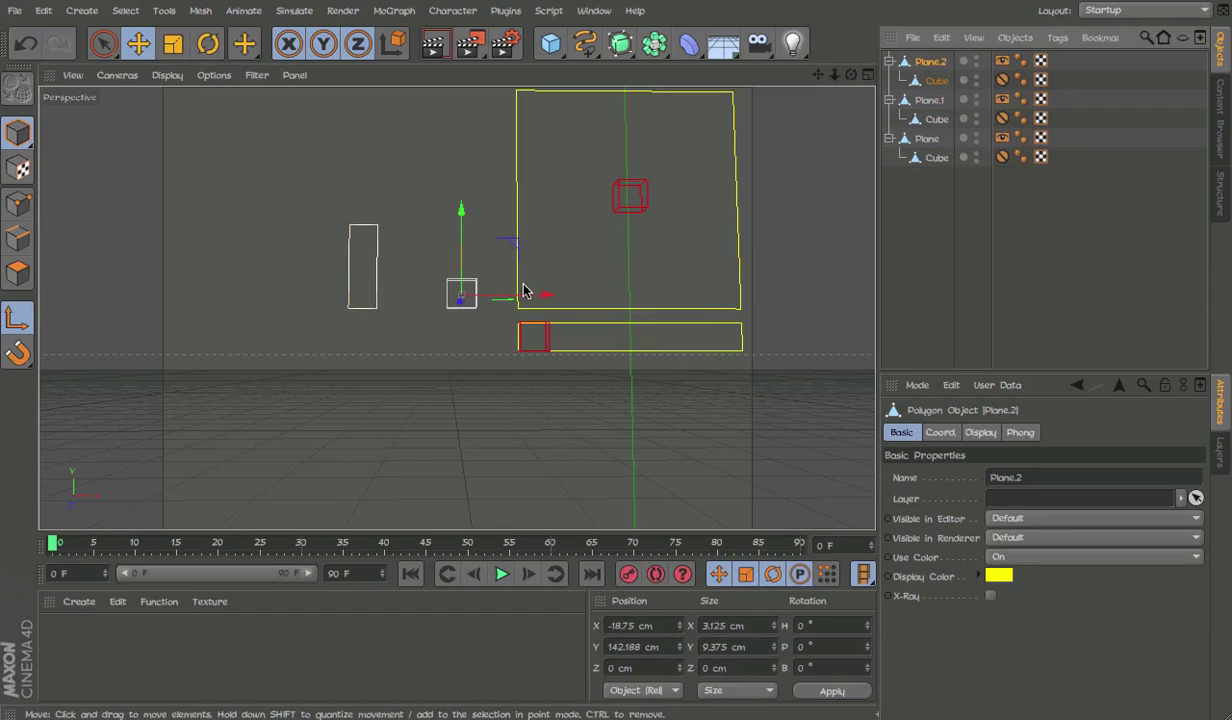
{"action": "left_click_drag", "start_coordinate": [522, 295], "coordinate": [428, 297]}
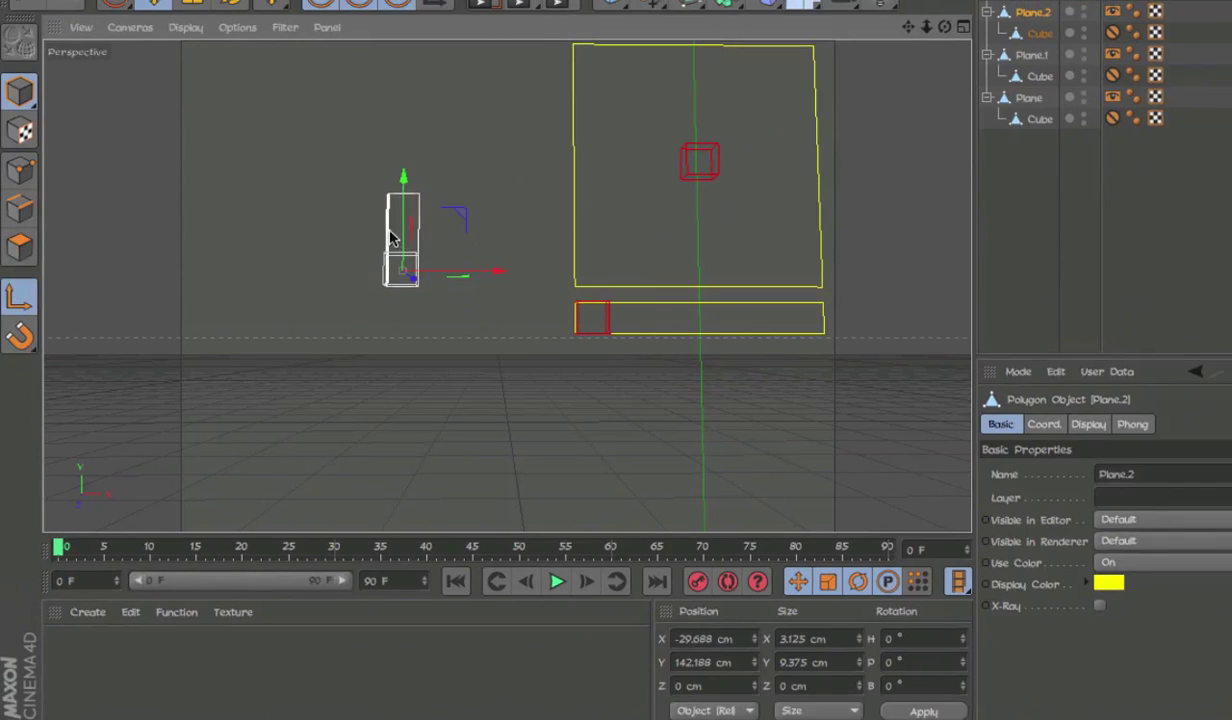
{"action": "left_click_drag", "start_coordinate": [391, 238], "coordinate": [404, 200]}
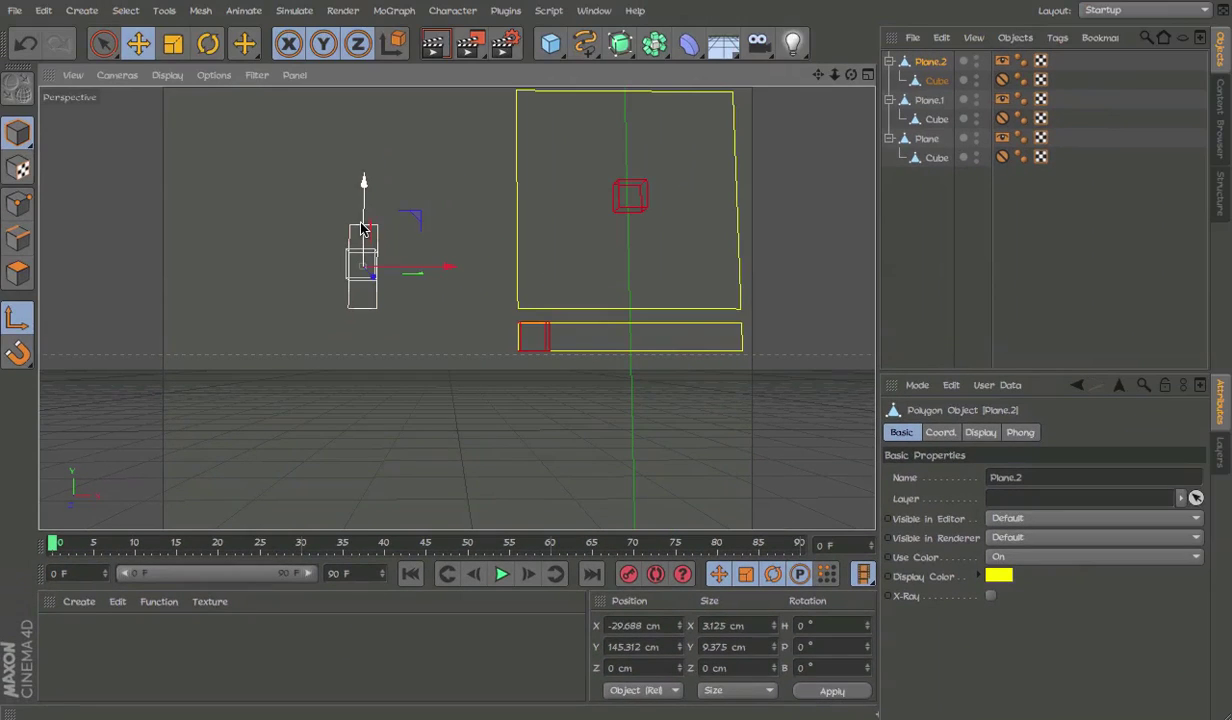
{"action": "scroll", "coordinate": [370, 265], "scroll_direction": "up", "scroll_amount": 2}
{"action": "scroll", "coordinate": [360, 230], "scroll_direction": "up", "scroll_amount": 2}
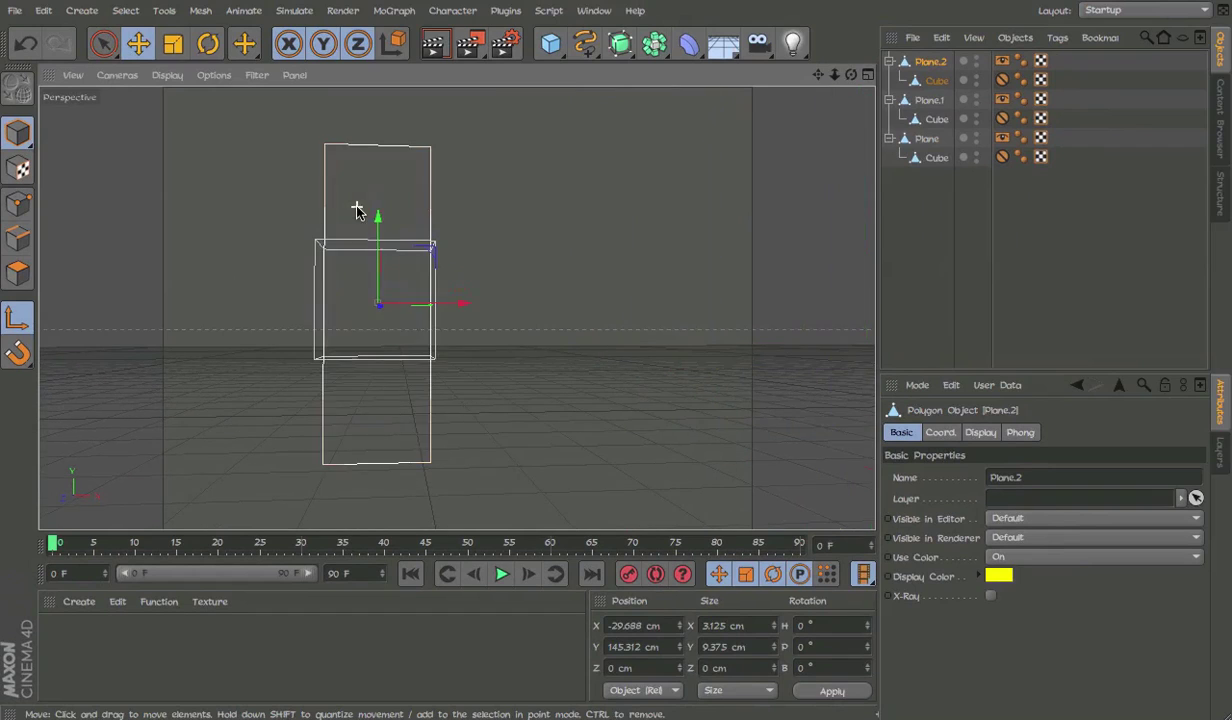
{"action": "scroll", "coordinate": [357, 209], "scroll_direction": "up", "scroll_amount": 2}
{"action": "left_click", "coordinate": [393, 372]}
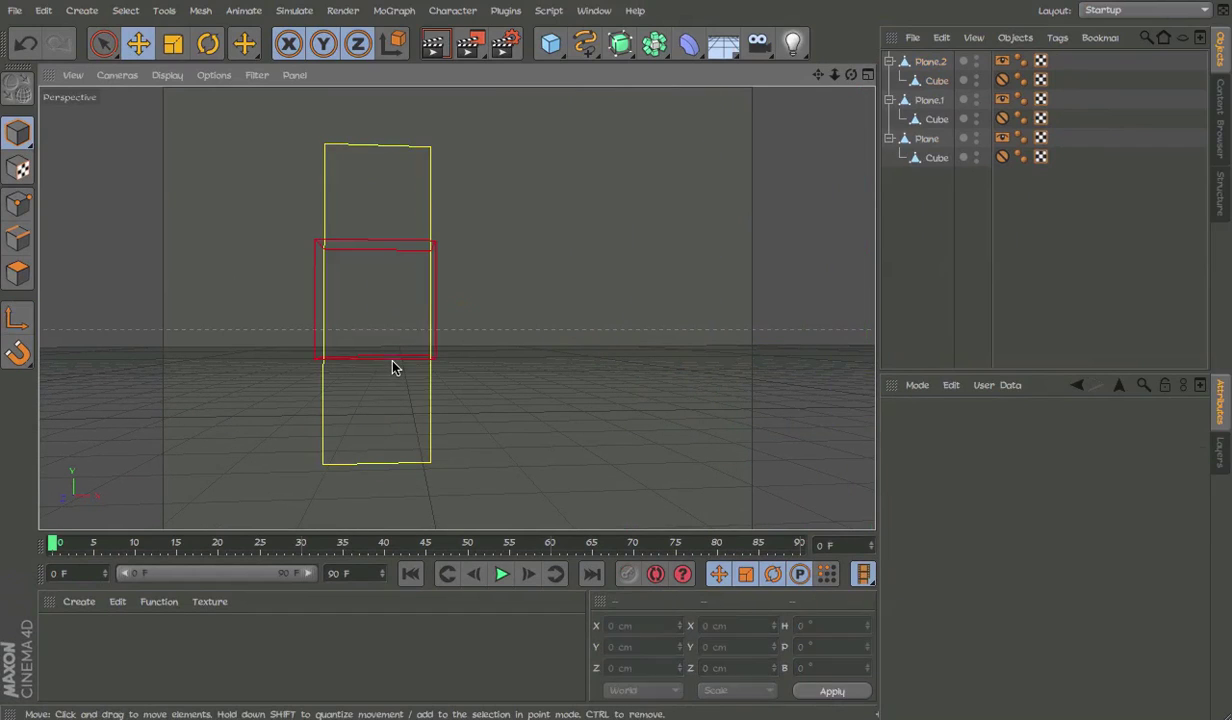
Limit Plane.2's cube to Y travel of −3.125 to 3.125 cm and test-drag it.
{"action": "scroll", "coordinate": [392, 365], "scroll_direction": "down", "scroll_amount": 1}
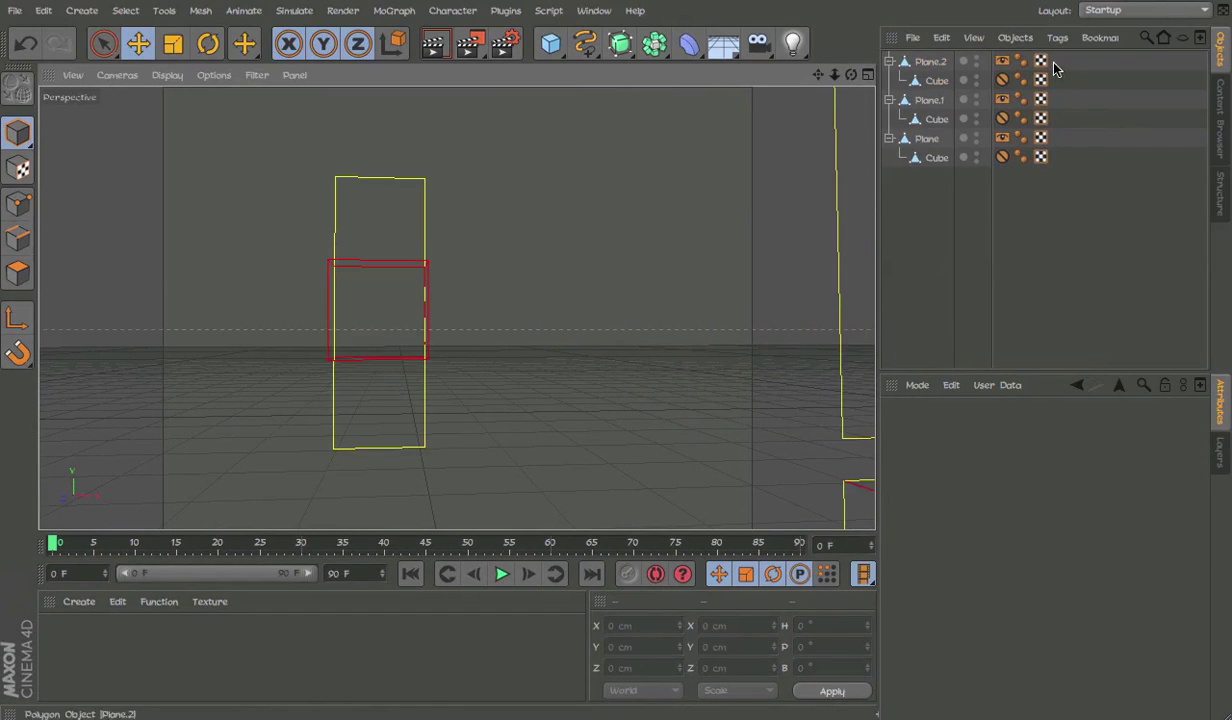
{"action": "left_click", "coordinate": [1004, 79]}
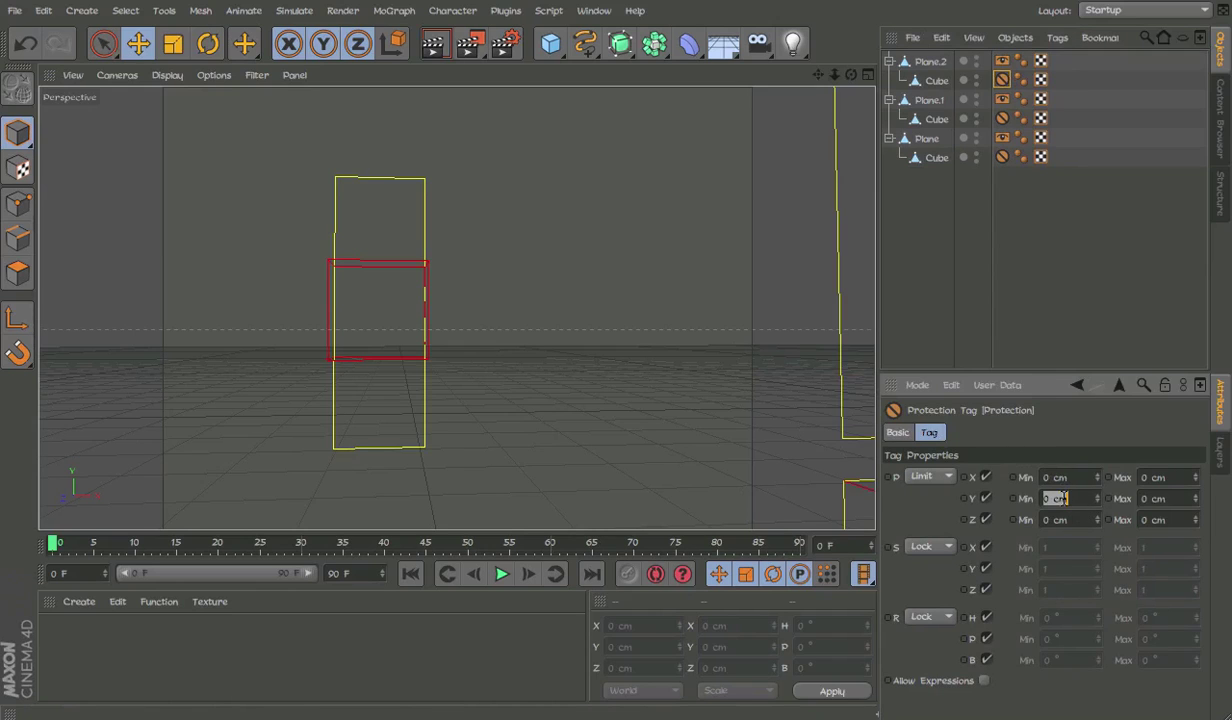
{"action": "left_click", "coordinate": [986, 498]}
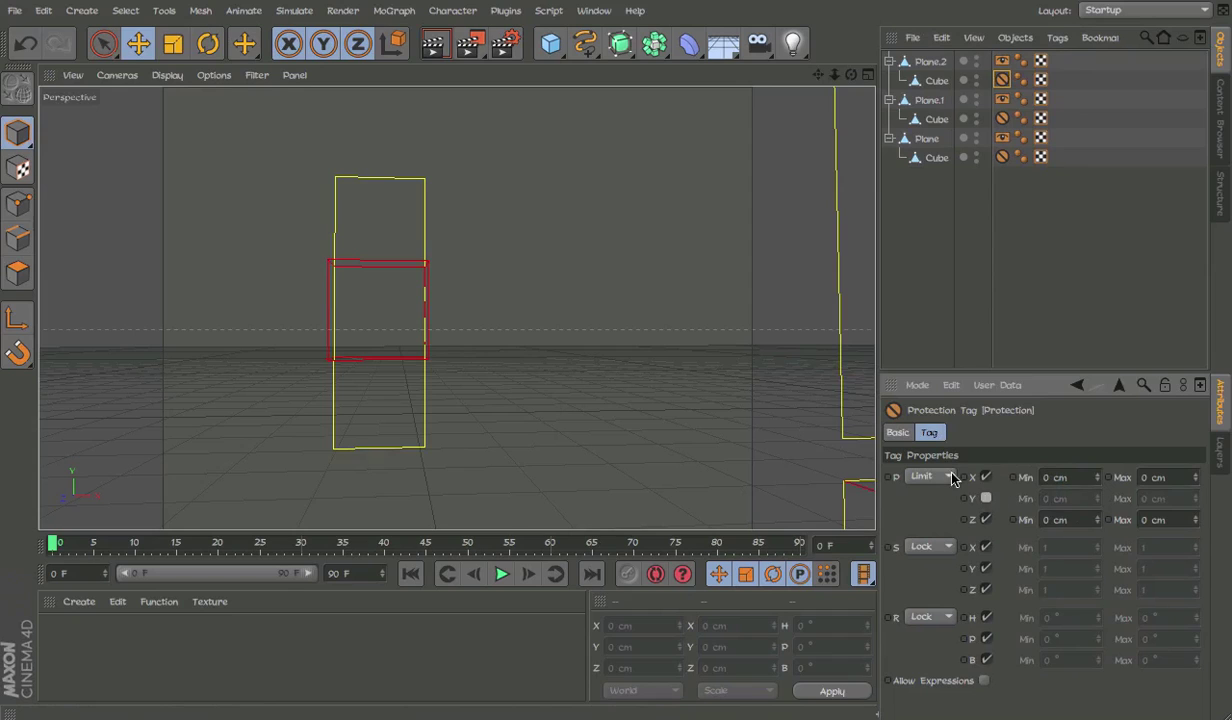
{"action": "left_click", "coordinate": [385, 357]}
{"action": "mouse_move", "coordinate": [380, 360]}
{"action": "left_mouse_down"}
{"action": "mouse_move", "coordinate": [377, 404]}
{"action": "mouse_move", "coordinate": [368, 375]}
{"action": "left_mouse_up"}
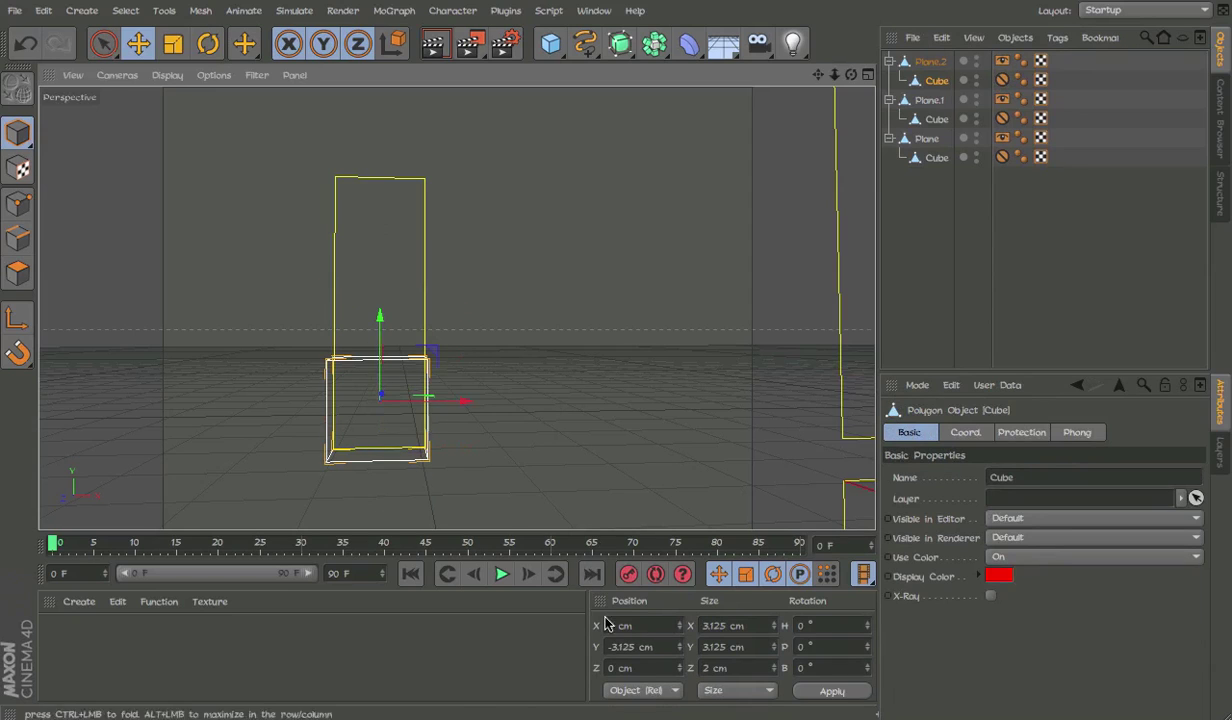
{"action": "mouse_move", "coordinate": [404, 434]}
{"action": "left_mouse_down", "text": "alt"}
{"action": "mouse_move", "coordinate": [385, 403]}
{"action": "mouse_move", "coordinate": [484, 410]}
{"action": "mouse_move", "coordinate": [476, 467]}
{"action": "mouse_move", "coordinate": [470, 400]}
{"action": "left_mouse_up", "text": "alt"}
{"action": "left_click", "coordinate": [1001, 80]}
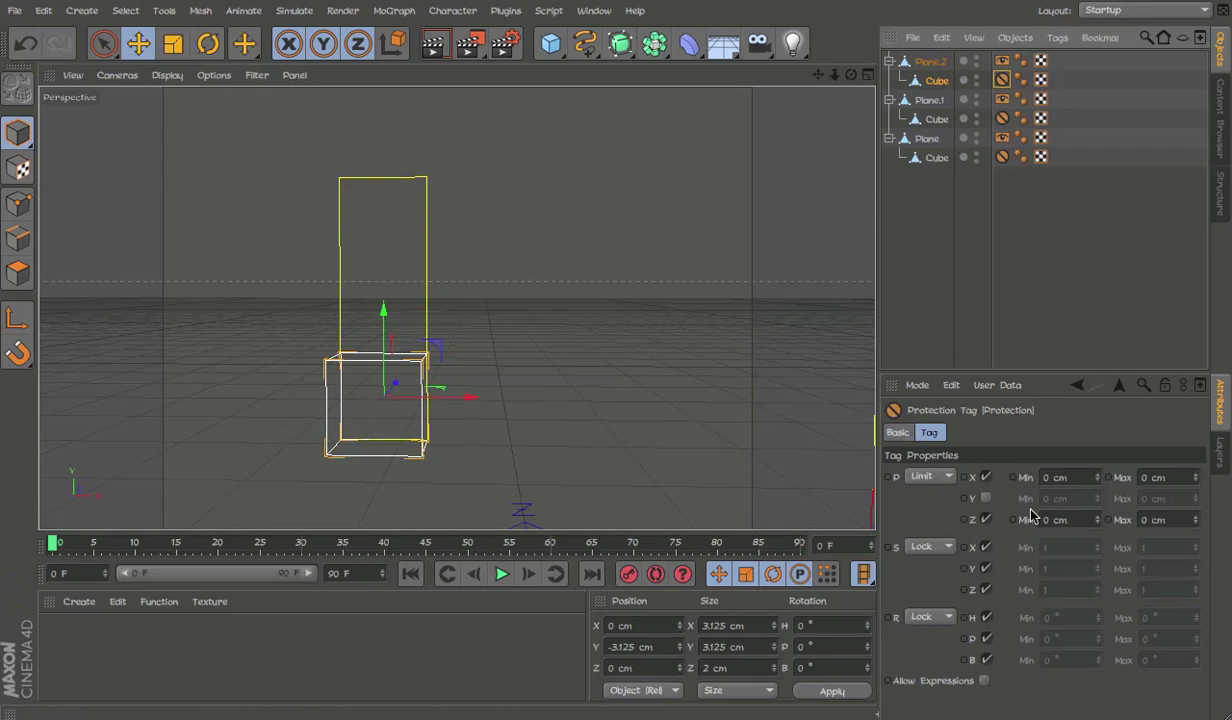
{"action": "left_click", "coordinate": [986, 498]}
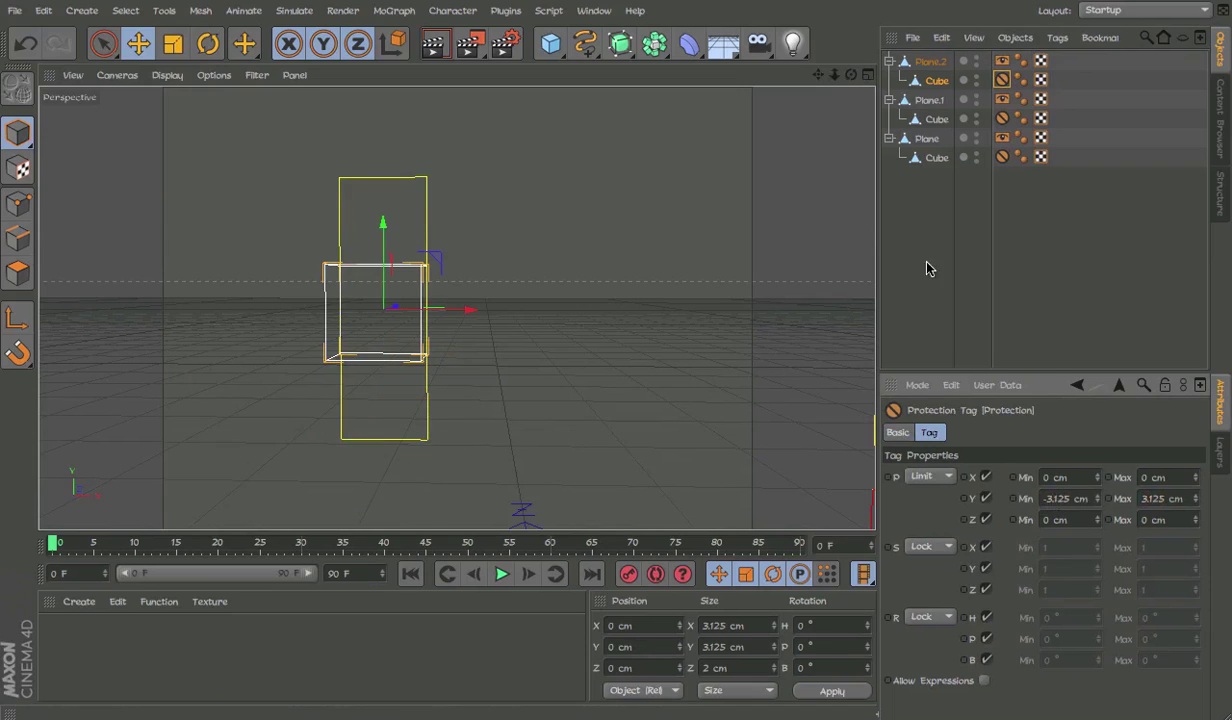
{"action": "mouse_move", "coordinate": [816, 255]}
{"action": "left_mouse_down"}
{"action": "mouse_move", "coordinate": [707, 459]}
{"action": "mouse_move", "coordinate": [641, 333]}
{"action": "mouse_move", "coordinate": [636, 260]}
{"action": "left_mouse_up"}
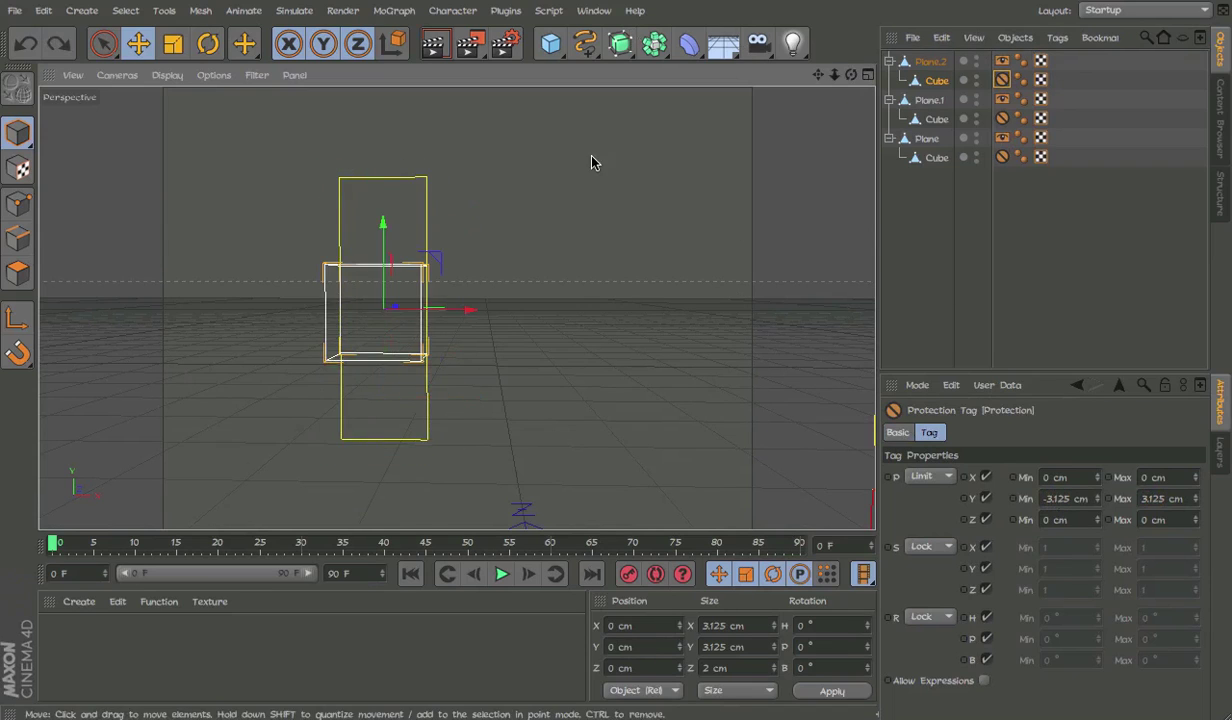
Move Plane.2 sideways into place left of the large square controller.
{"action": "scroll", "coordinate": [590, 165], "scroll_direction": "down", "scroll_amount": 3}
{"action": "key", "text": "e"}
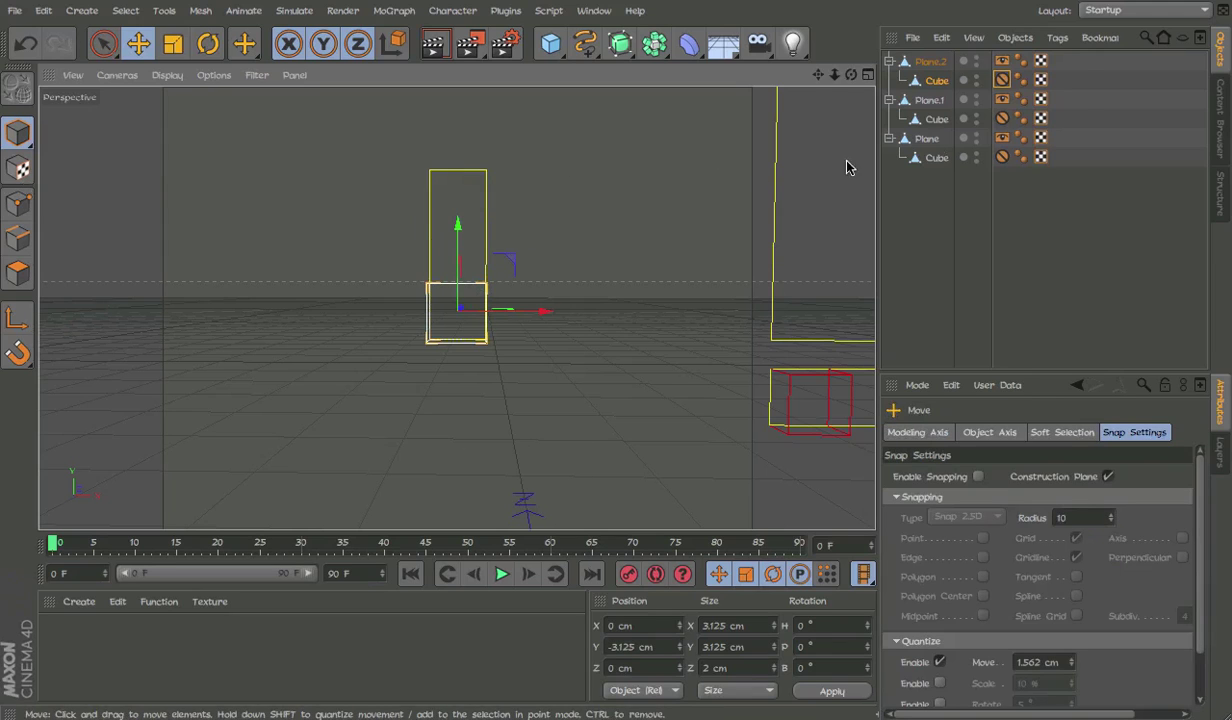
{"action": "left_click", "coordinate": [929, 61]}
{"action": "mouse_move", "coordinate": [555, 246]}
{"action": "left_mouse_down"}
{"action": "mouse_move", "coordinate": [640, 241]}
{"action": "mouse_move", "coordinate": [668, 267]}
{"action": "mouse_move", "coordinate": [512, 316]}
{"action": "mouse_move", "coordinate": [612, 240]}
{"action": "left_mouse_up"}
{"action": "scroll", "coordinate": [612, 240], "scroll_direction": "down", "scroll_amount": 4}
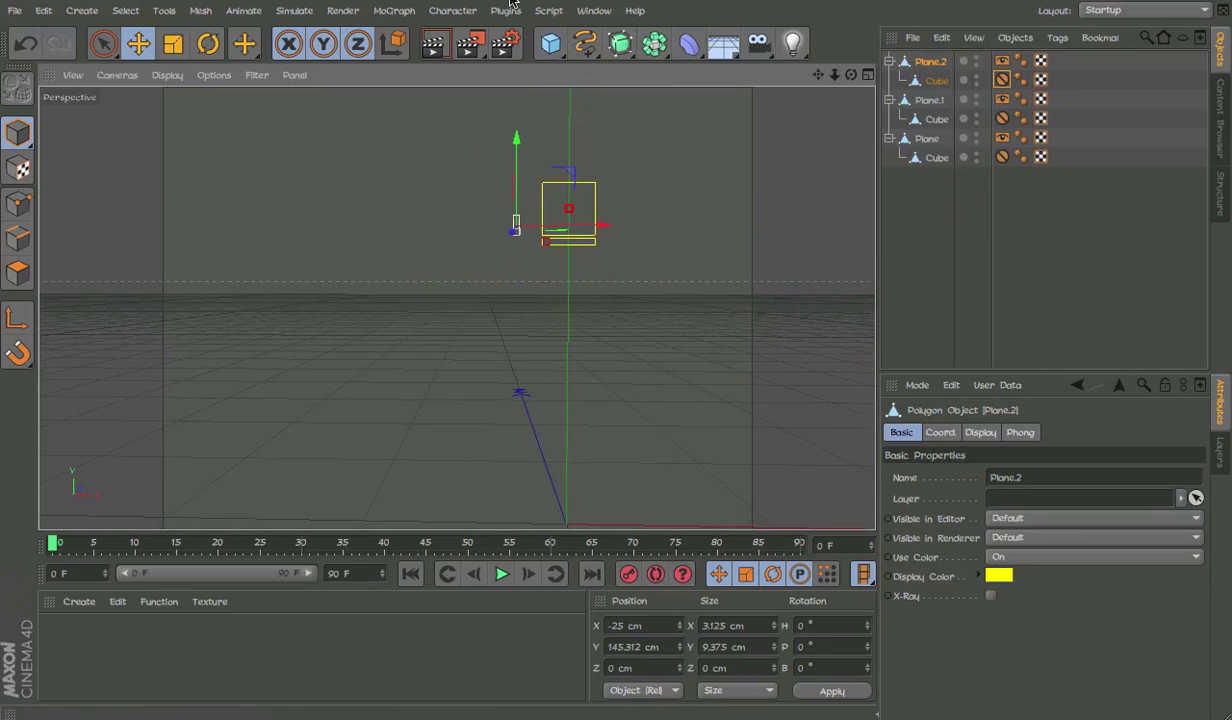
Add a MoText object, inspect its caps settings, then delete it.
{"action": "left_click", "coordinate": [452, 10]}
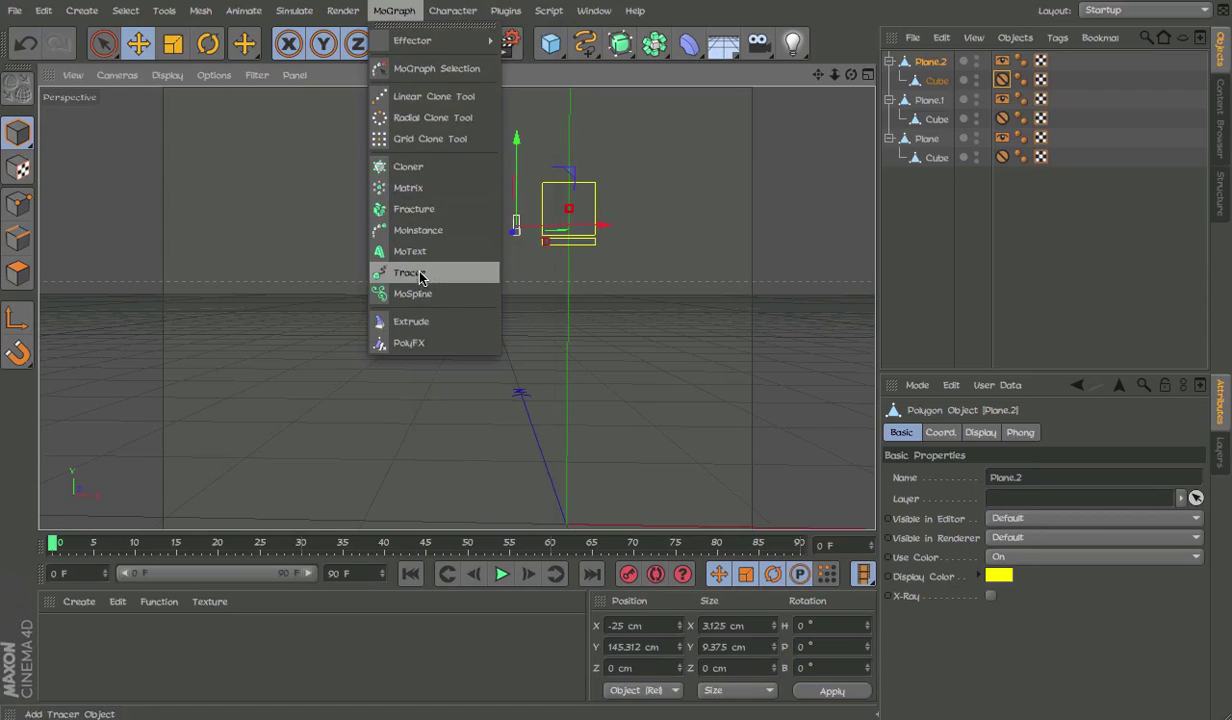
{"action": "left_click", "coordinate": [410, 251]}
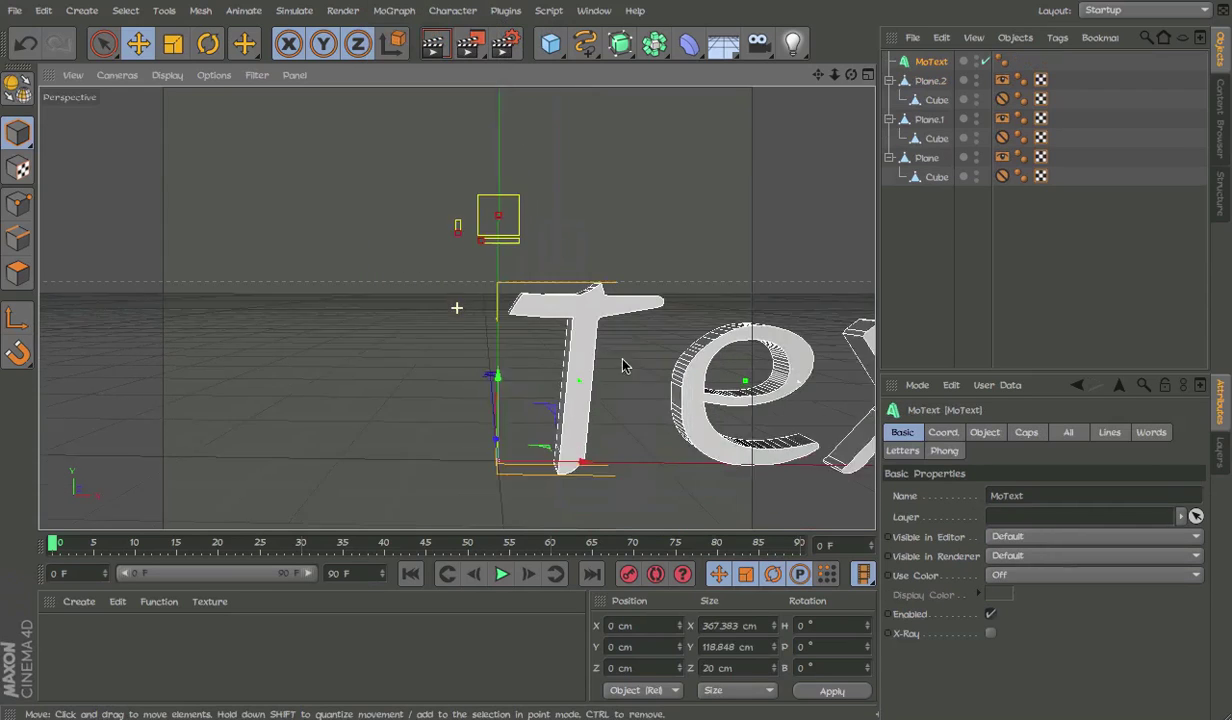
{"action": "left_click", "coordinate": [1025, 432]}
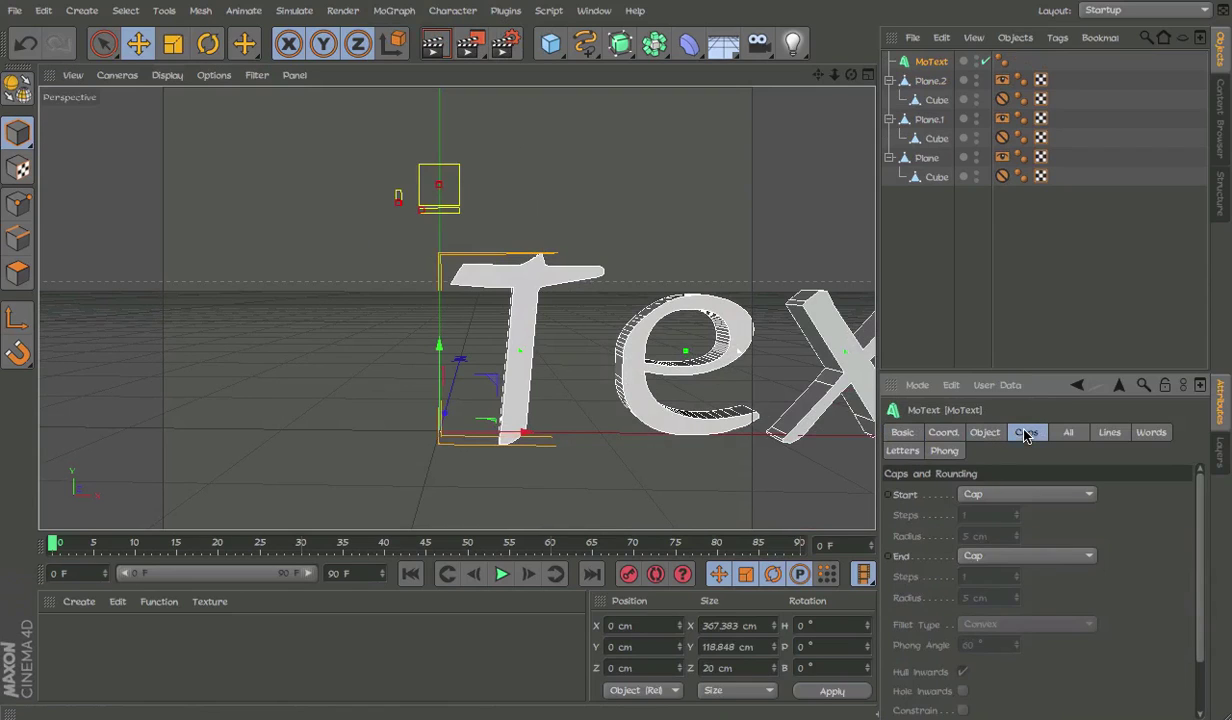
{"action": "double_click", "coordinate": [949, 65]}
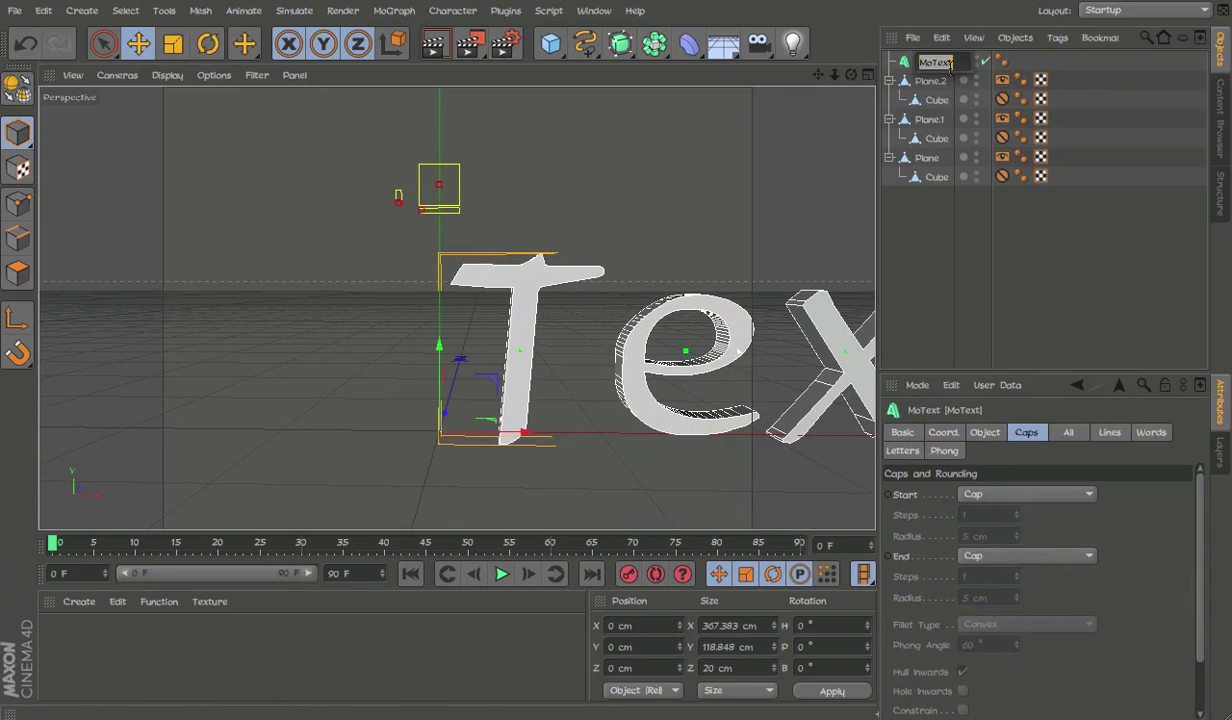
{"action": "left_click", "coordinate": [930, 82]}
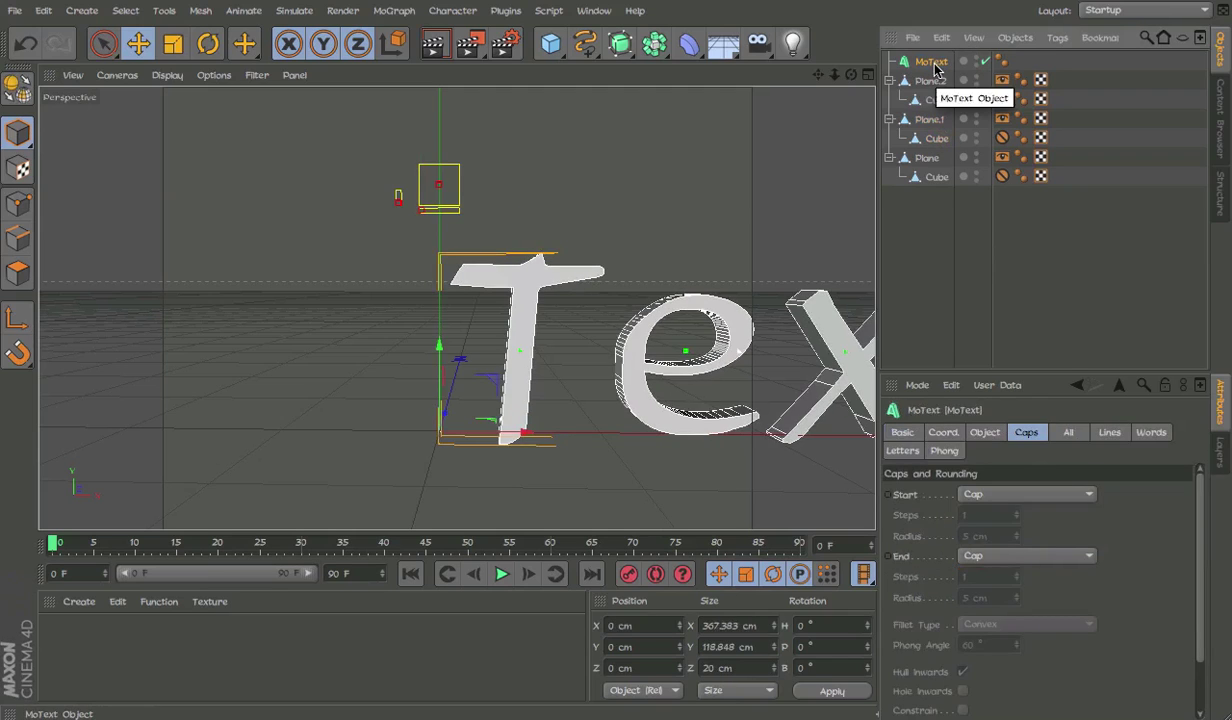
{"action": "key", "text": "Delete"}
Move Plane.2 up and to the right, then reselect it from a frontal view.
{"action": "scroll", "coordinate": [400, 195], "scroll_direction": "up", "scroll_amount": 5}
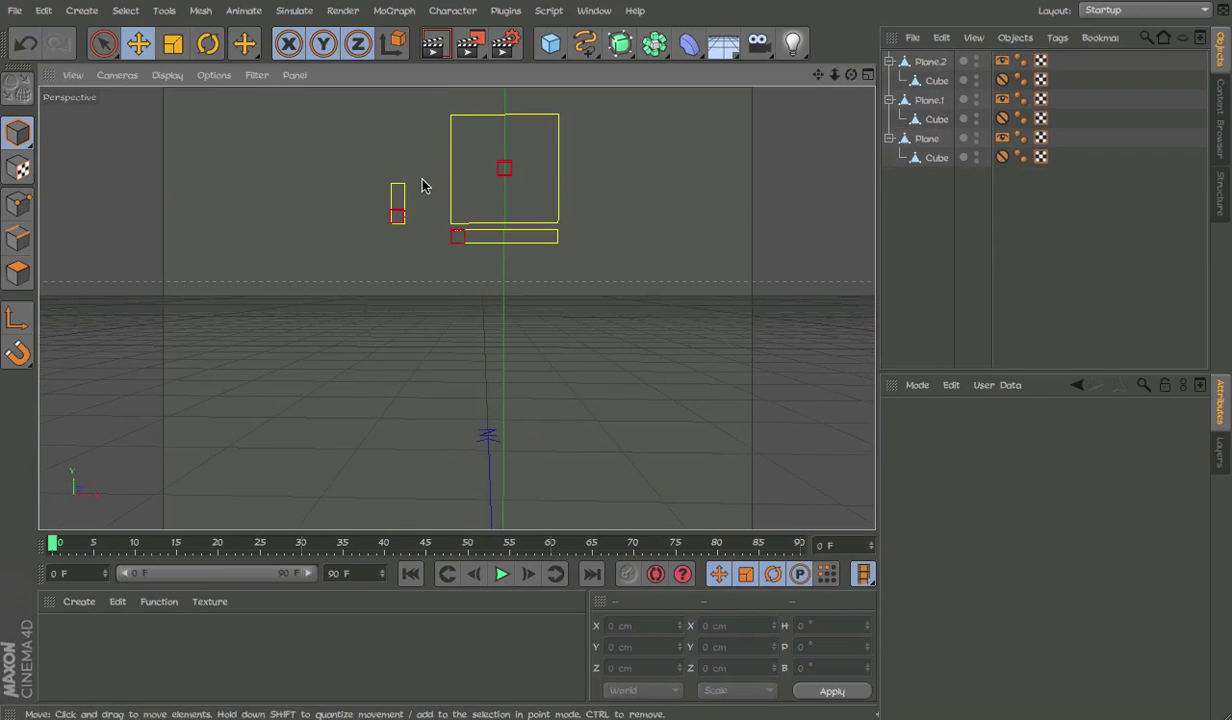
{"action": "left_click", "coordinate": [397, 200]}
{"action": "key", "text": "e"}
{"action": "left_click_drag", "start_coordinate": [404, 204], "coordinate": [591, 151]}
{"action": "left_click", "coordinate": [591, 151]}
{"action": "scroll", "coordinate": [558, 222], "scroll_direction": "up", "scroll_amount": 3}
{"action": "left_click_drag", "start_coordinate": [558, 225], "coordinate": [340, 257], "text": "alt"}
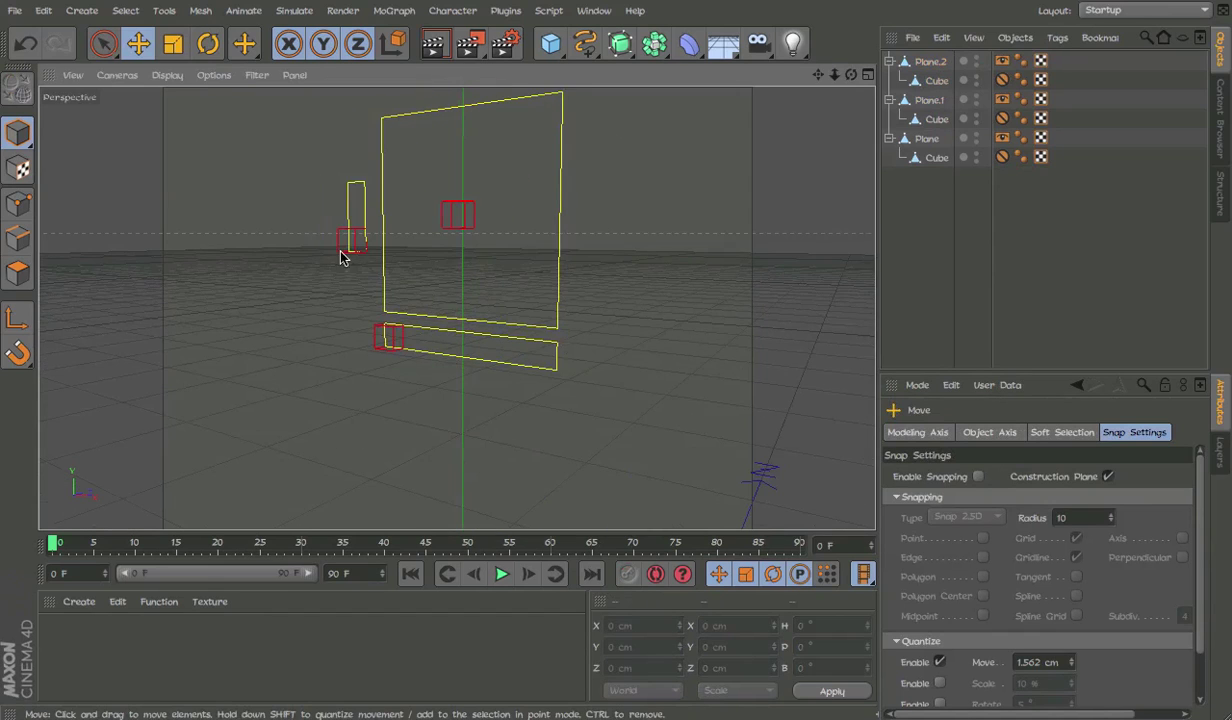
{"action": "left_click", "coordinate": [1221, 120]}
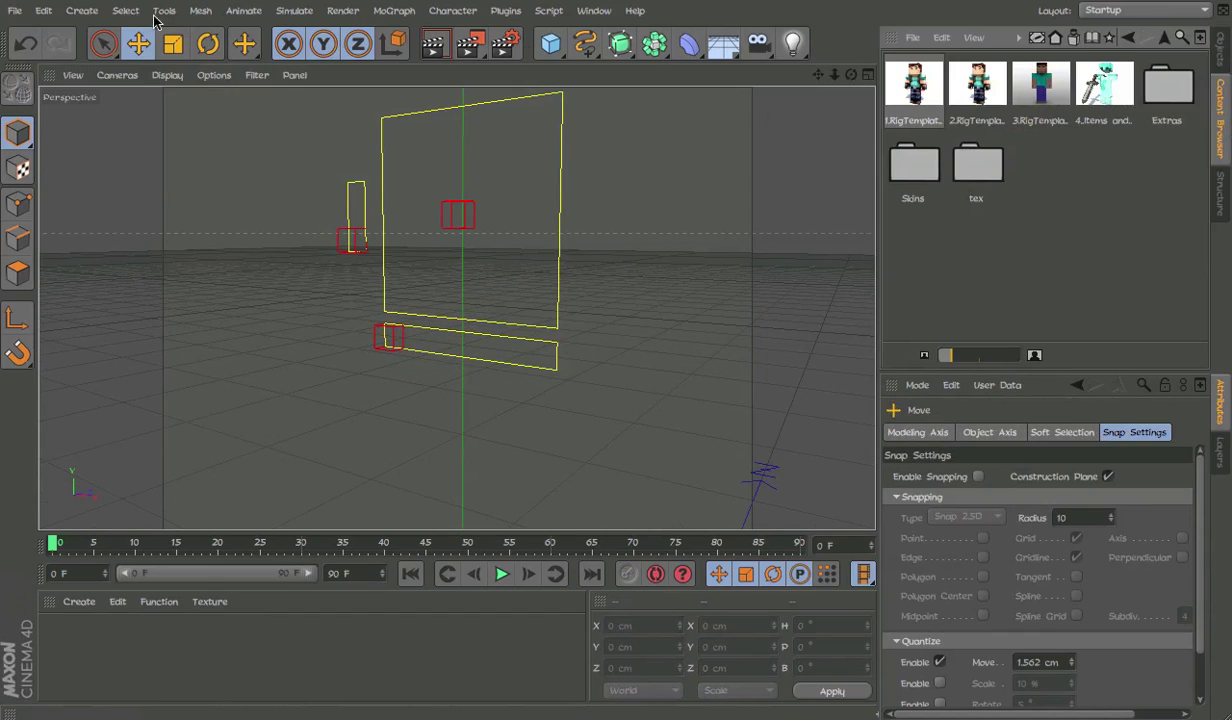
{"action": "left_click", "coordinate": [1221, 50]}
{"action": "left_click", "coordinate": [930, 61]}
{"action": "left_click_drag", "start_coordinate": [700, 200], "coordinate": [585, 166], "text": "alt"}
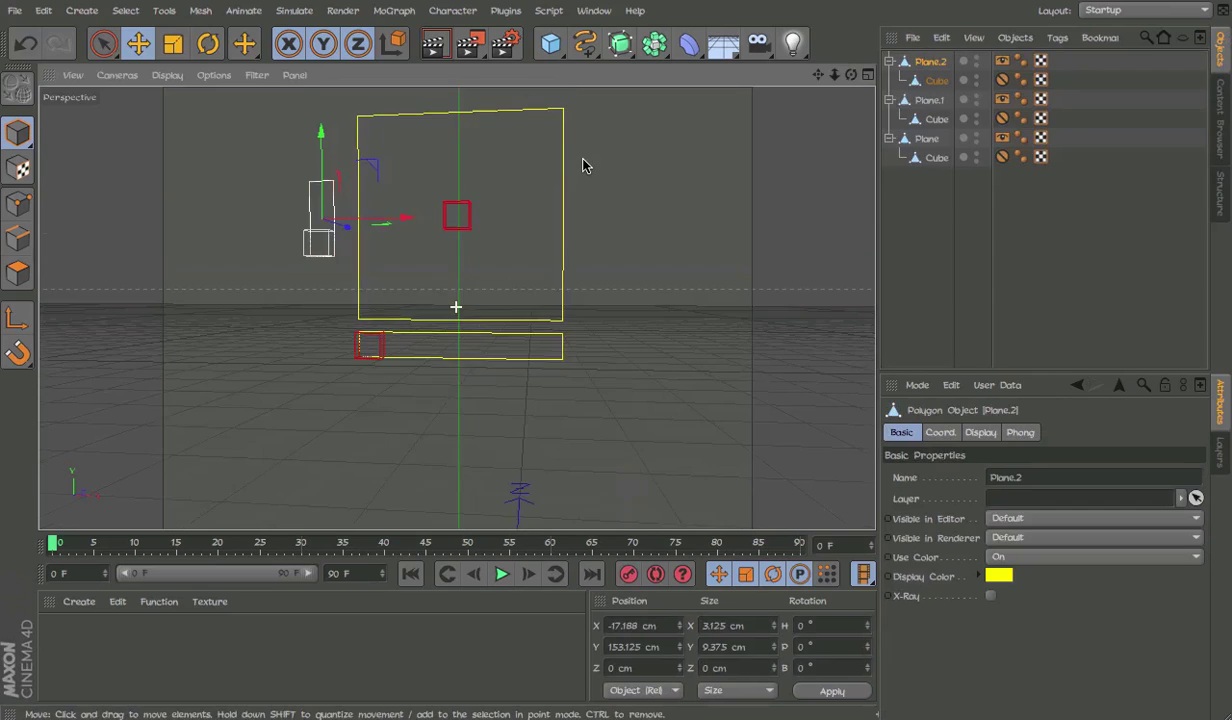
{"action": "scroll", "coordinate": [585, 166], "scroll_direction": "down", "scroll_amount": 2}
Create Plane.3, scale it down, and set its Size Y to 50 cm.
{"action": "left_click_drag", "start_coordinate": [550, 43], "coordinate": [715, 102]}
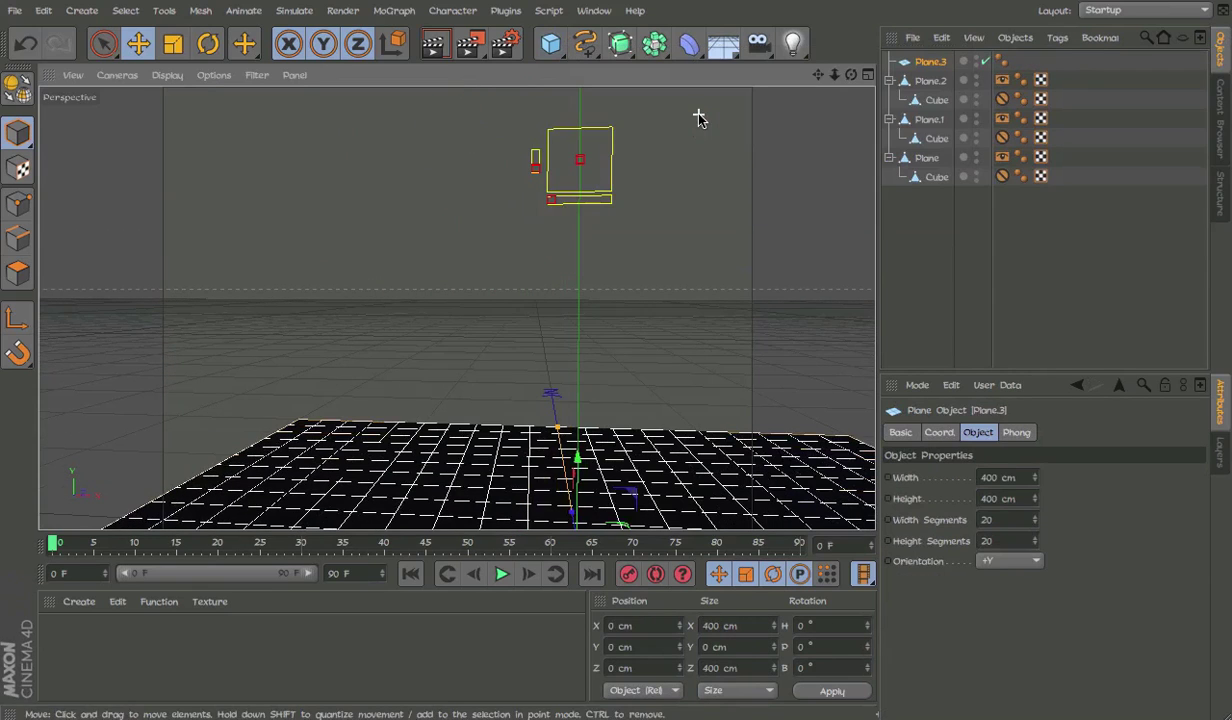
{"action": "key", "text": "ctrl+z"}
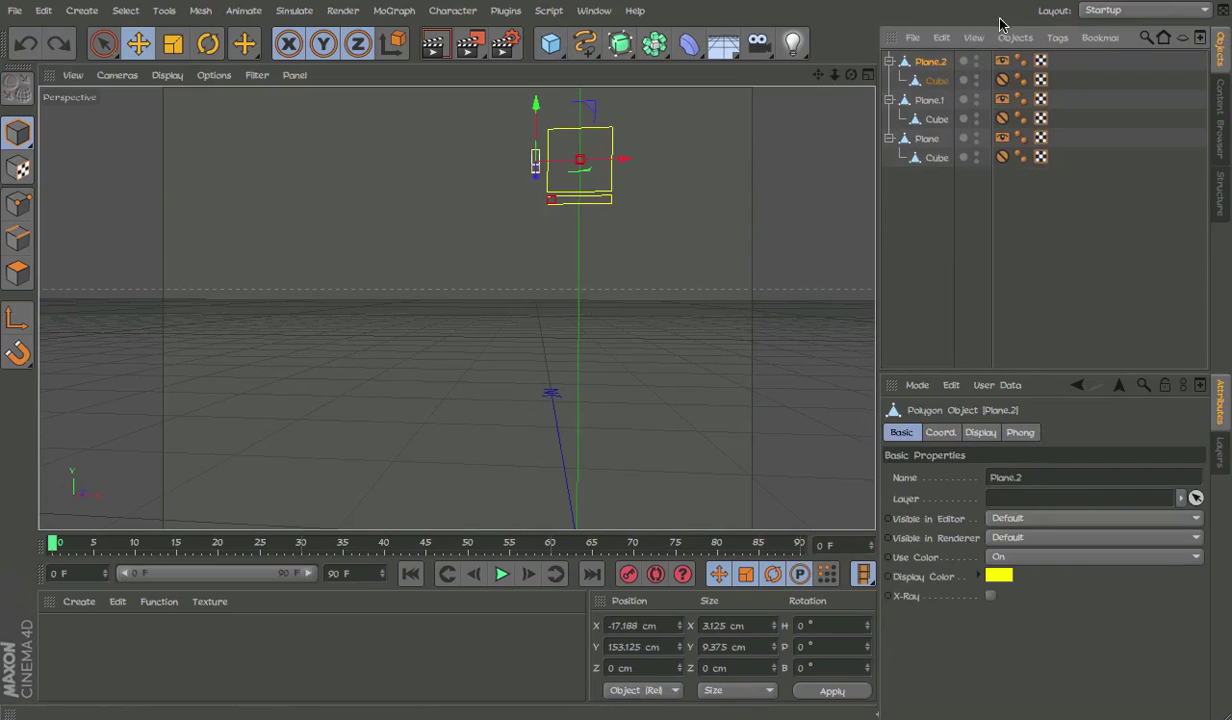
{"action": "key", "text": "ctrl+z"}
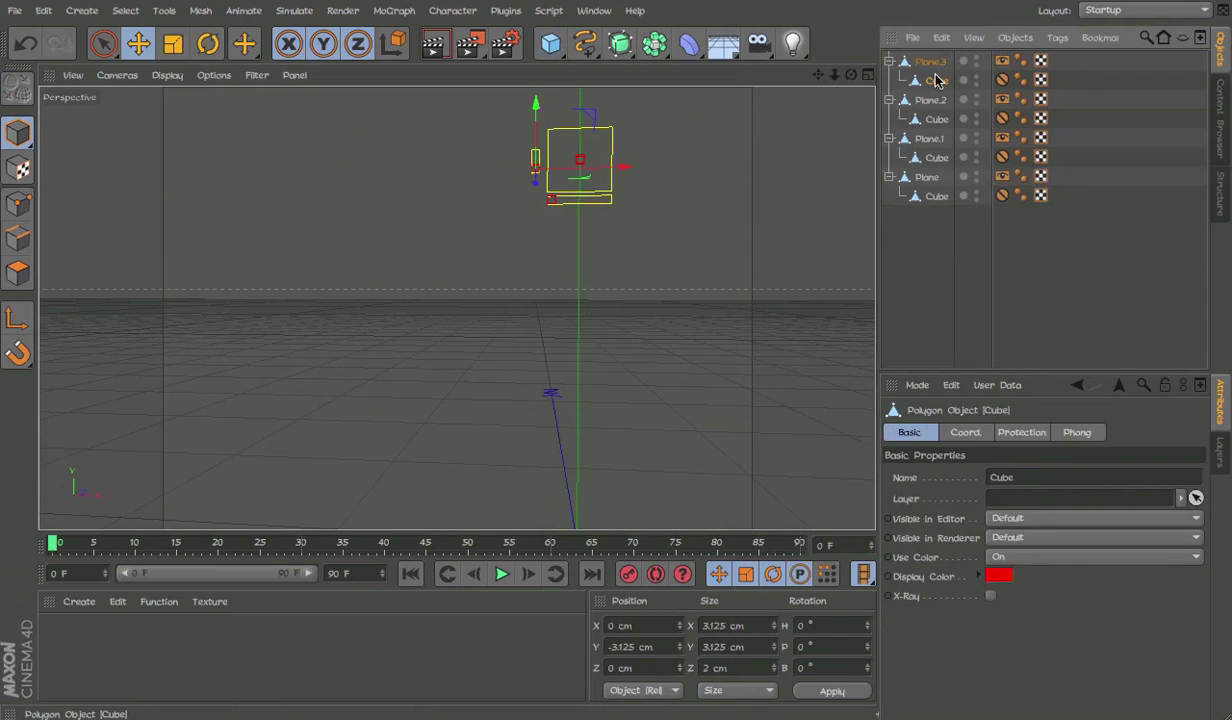
{"action": "key", "text": "ctrl+y"}
{"action": "key", "text": "ctrl+y"}
{"action": "key", "text": "t"}
{"action": "mouse_move", "coordinate": [650, 152]}
{"action": "left_mouse_down"}
{"action": "mouse_move", "coordinate": [875, 152]}
{"action": "mouse_move", "coordinate": [688, 194]}
{"action": "left_mouse_up"}
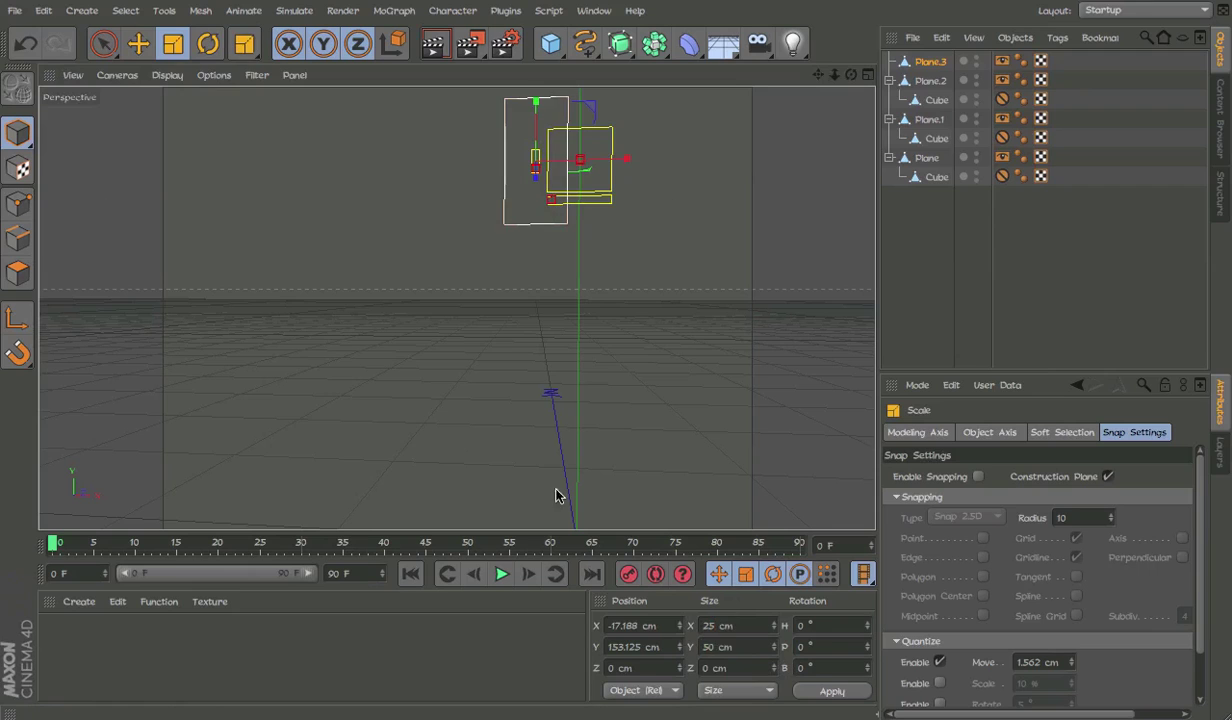
{"action": "type", "text": "0"}
{"action": "key", "text": "Return"}
In polygon mode, widen Plane.3 to 62.5 cm.
{"action": "scroll", "coordinate": [602, 184], "scroll_direction": "up", "scroll_amount": 5}
{"action": "scroll", "coordinate": [533, 467], "scroll_direction": "down", "scroll_amount": 3}
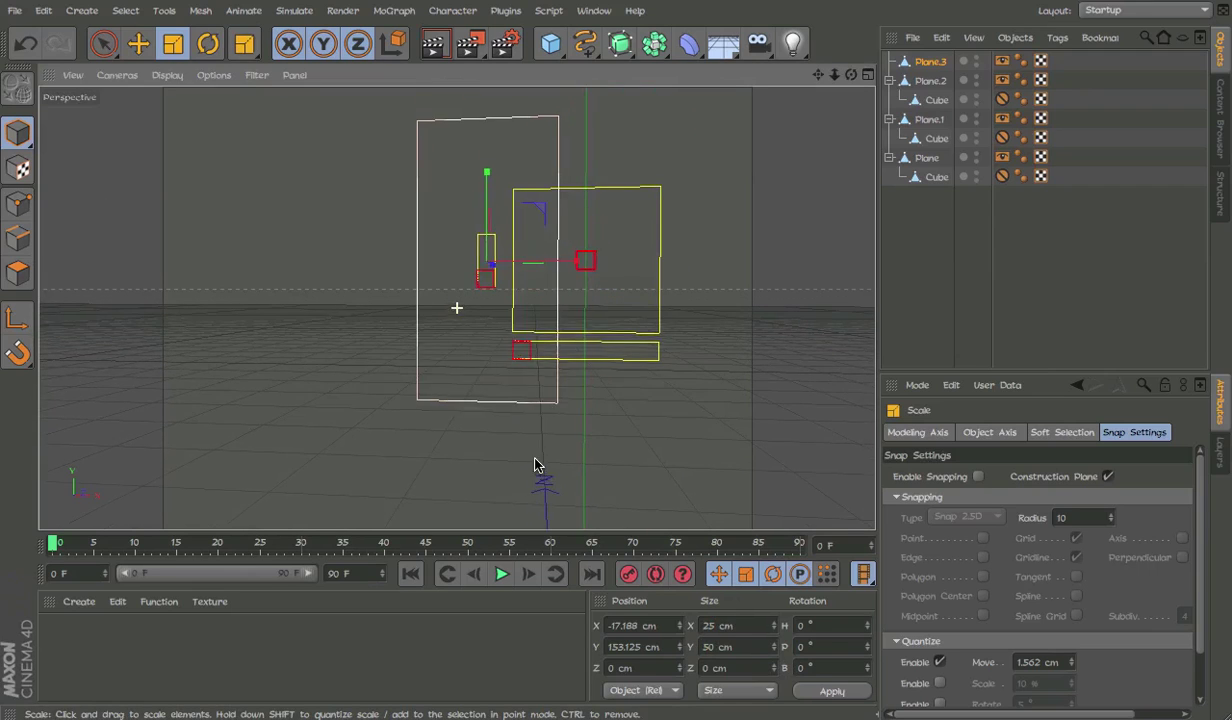
{"action": "left_click", "coordinate": [18, 237]}
{"action": "key", "text": "9"}
{"action": "left_click", "coordinate": [552, 245]}
{"action": "key", "text": "e"}
{"action": "left_click_drag", "start_coordinate": [545, 247], "coordinate": [770, 253]}
Move Plane.3's top, left and bottom edges inward to frame the controllers.
{"action": "key", "text": "9"}
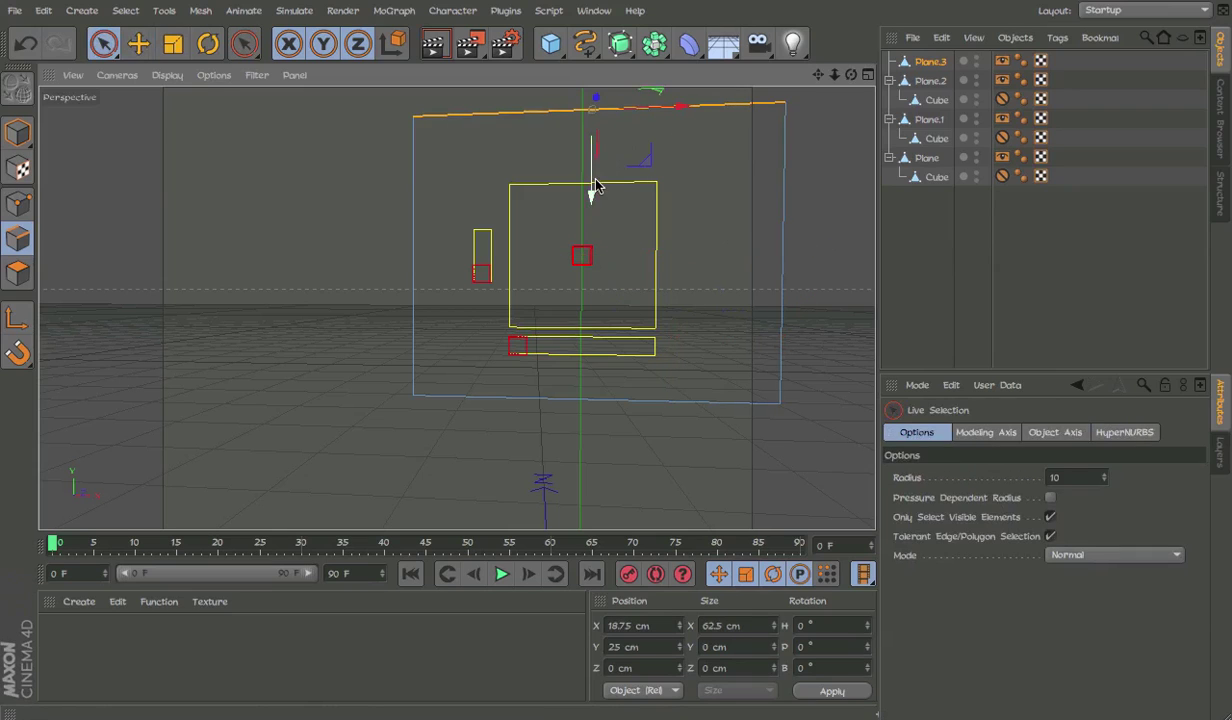
{"action": "left_click_drag", "start_coordinate": [591, 194], "coordinate": [591, 250]}
{"action": "left_click", "coordinate": [772, 248]}
{"action": "mouse_move", "coordinate": [689, 285]}
{"action": "left_mouse_down"}
{"action": "mouse_move", "coordinate": [632, 284]}
{"action": "mouse_move", "coordinate": [687, 283]}
{"action": "left_mouse_up"}
{"action": "key", "text": "ctrl+z"}
{"action": "left_click", "coordinate": [414, 290]}
{"action": "left_click_drag", "start_coordinate": [484, 286], "coordinate": [518, 286]}
{"action": "left_click", "coordinate": [618, 398]}
{"action": "left_click_drag", "start_coordinate": [577, 316], "coordinate": [576, 308]}
Parent the three controllers under Plane.3 and delete their display tags.
{"action": "left_click", "coordinate": [14, 130]}
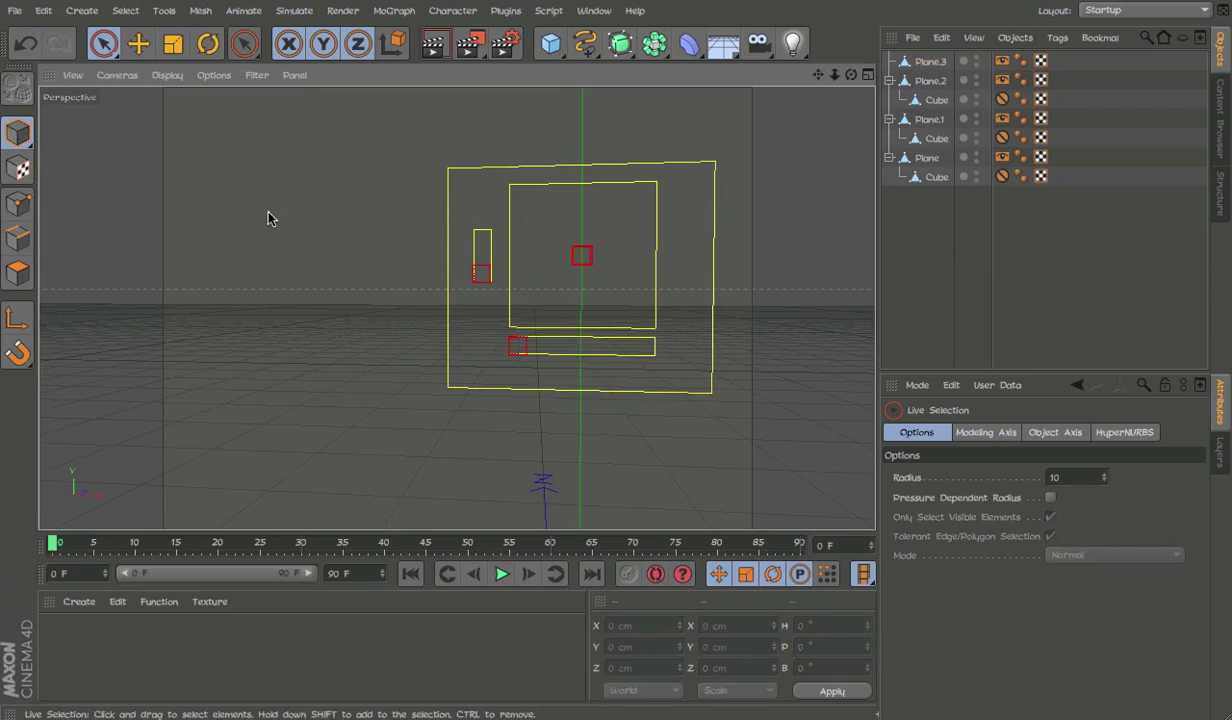
{"action": "left_click", "coordinate": [932, 62]}
{"action": "left_click", "coordinate": [940, 178], "text": "shift"}
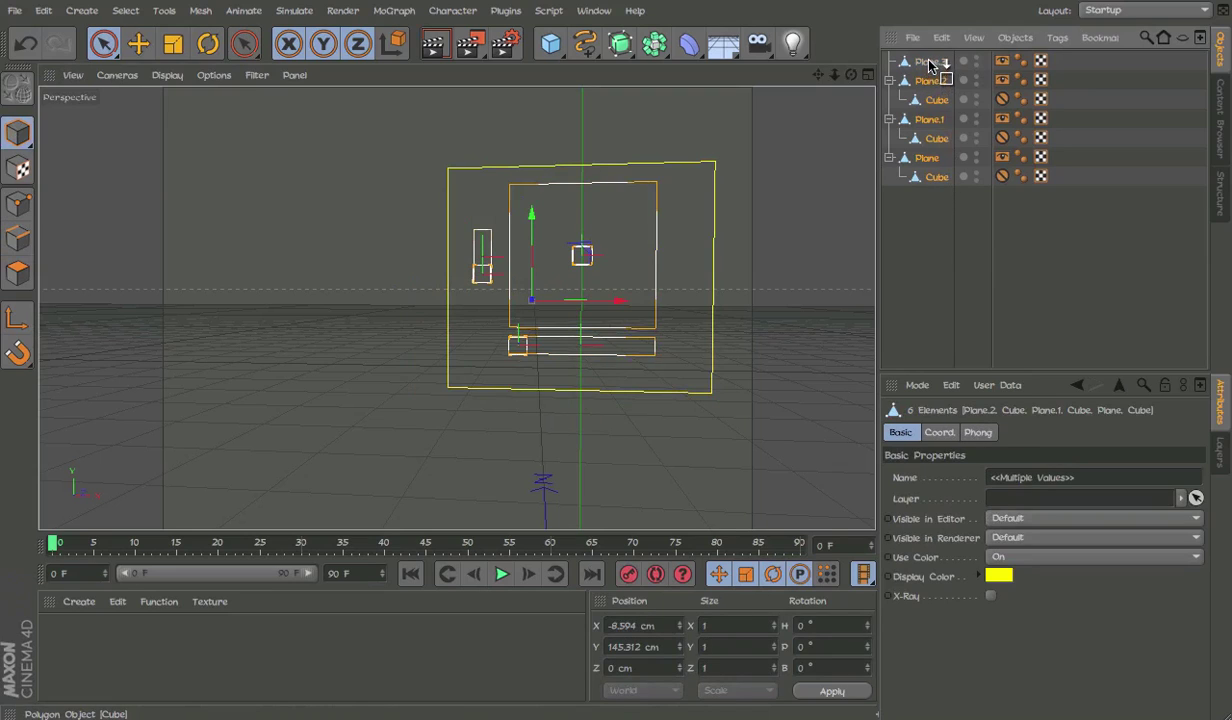
{"action": "left_click_drag", "start_coordinate": [930, 65], "coordinate": [930, 63]}
{"action": "left_click", "coordinate": [1013, 118]}
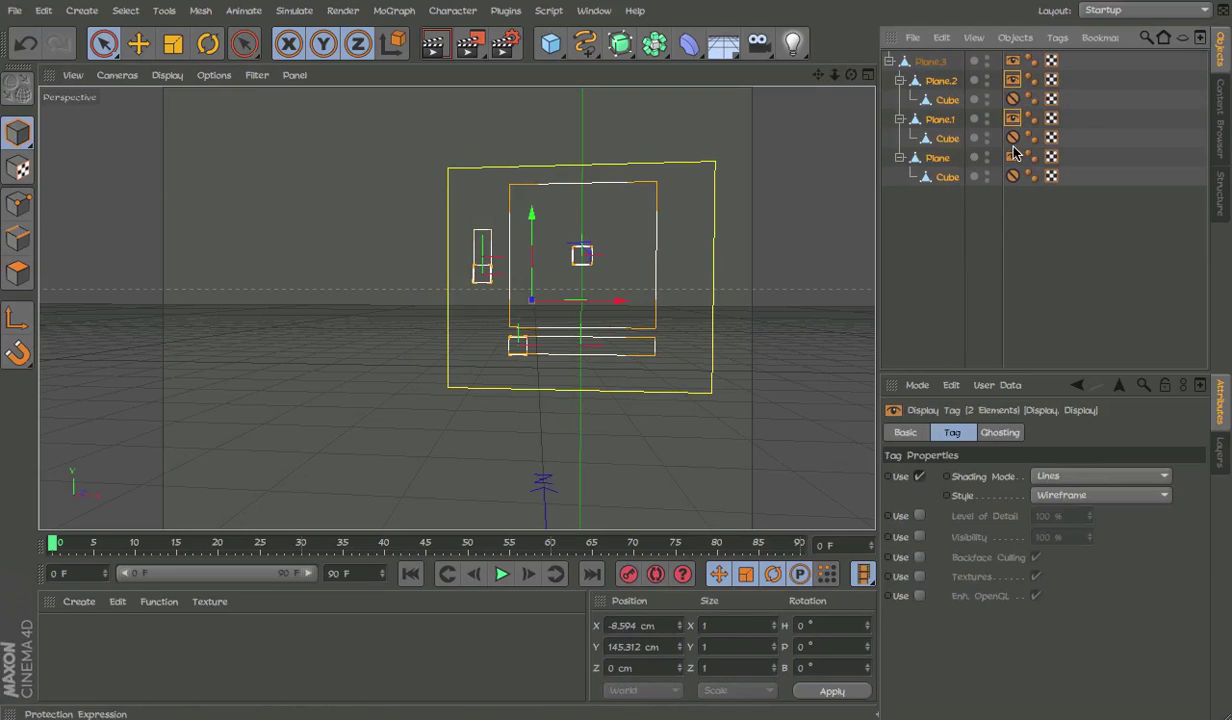
{"action": "key", "text": "Delete"}
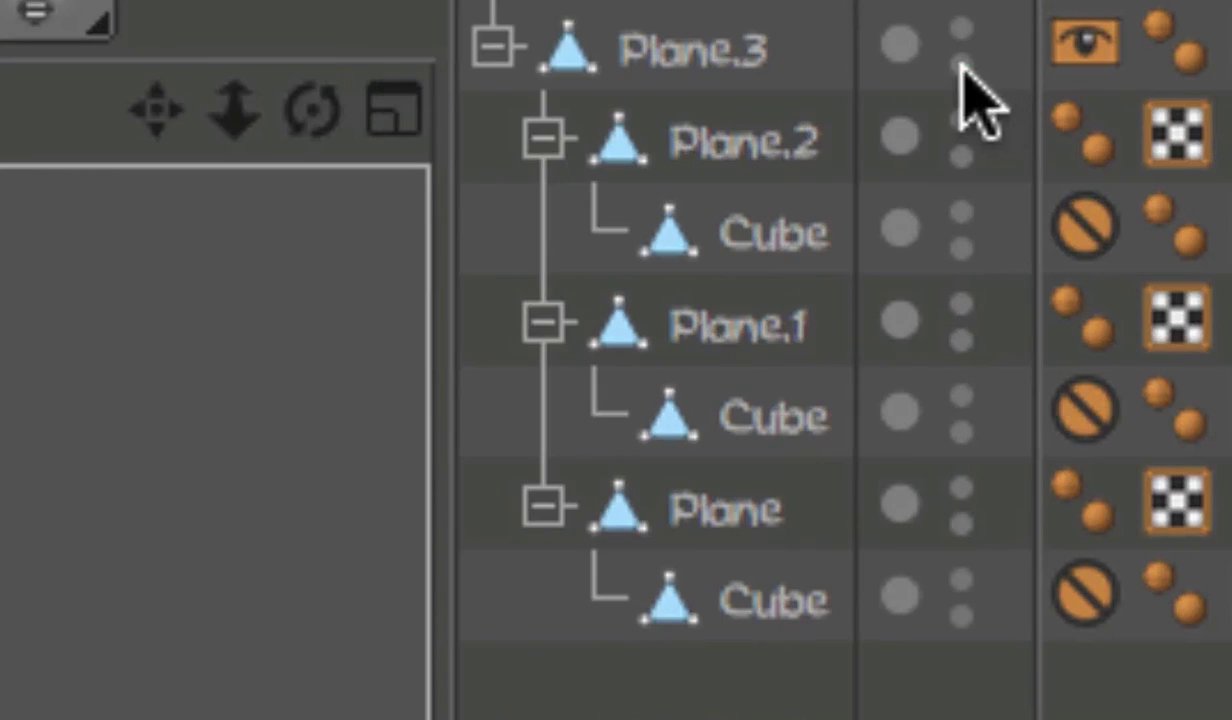
Hide Plane.3 from renders, checking with playback and a test render.
{"action": "left_click", "coordinate": [987, 66]}
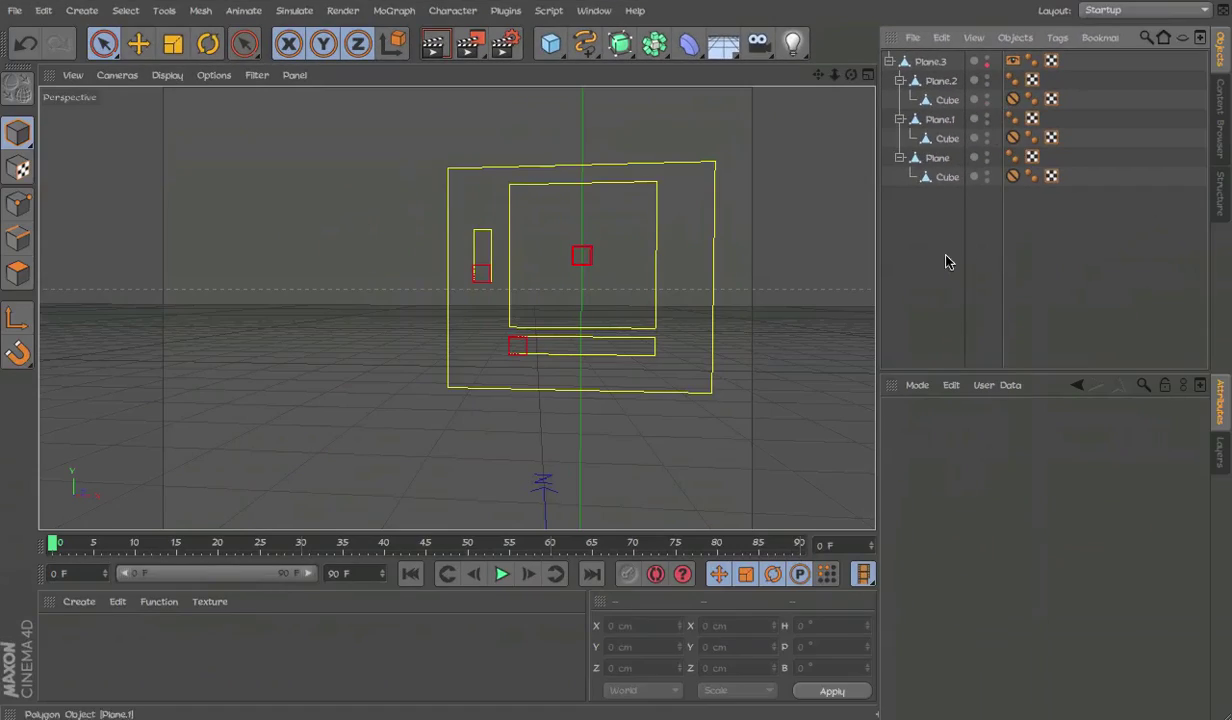
{"action": "key", "text": "F8"}
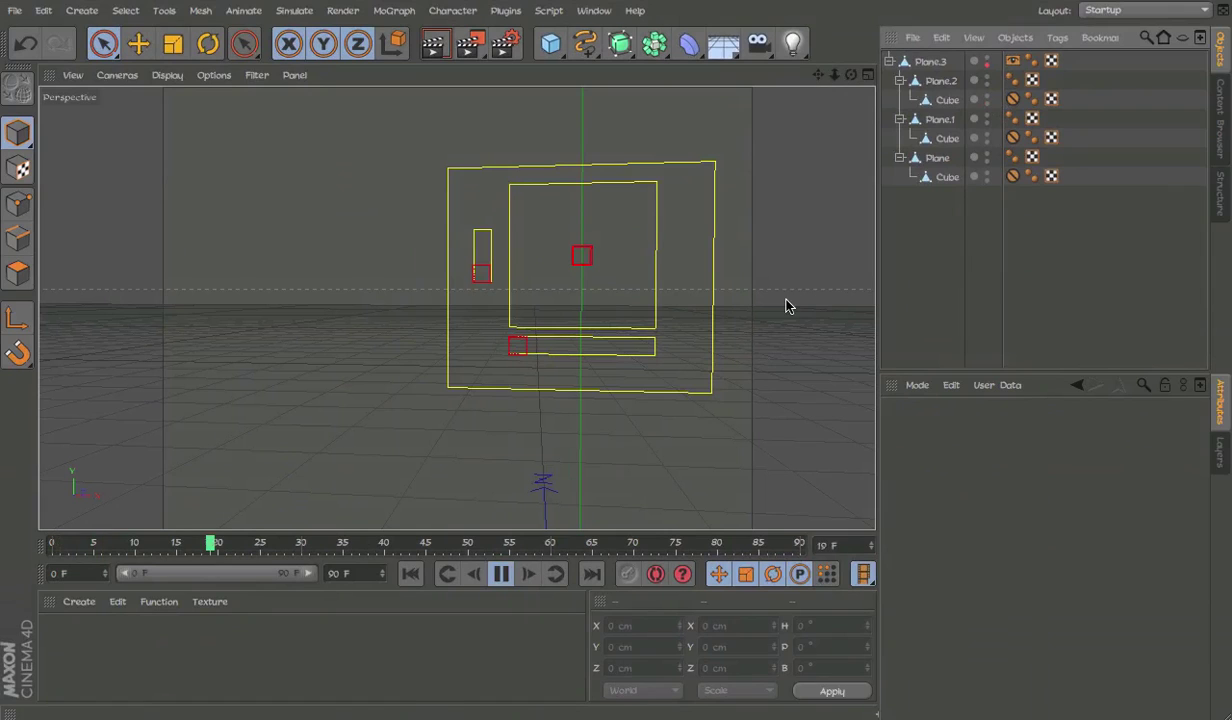
{"action": "key", "text": "F8"}
{"action": "left_click", "coordinate": [987, 62]}
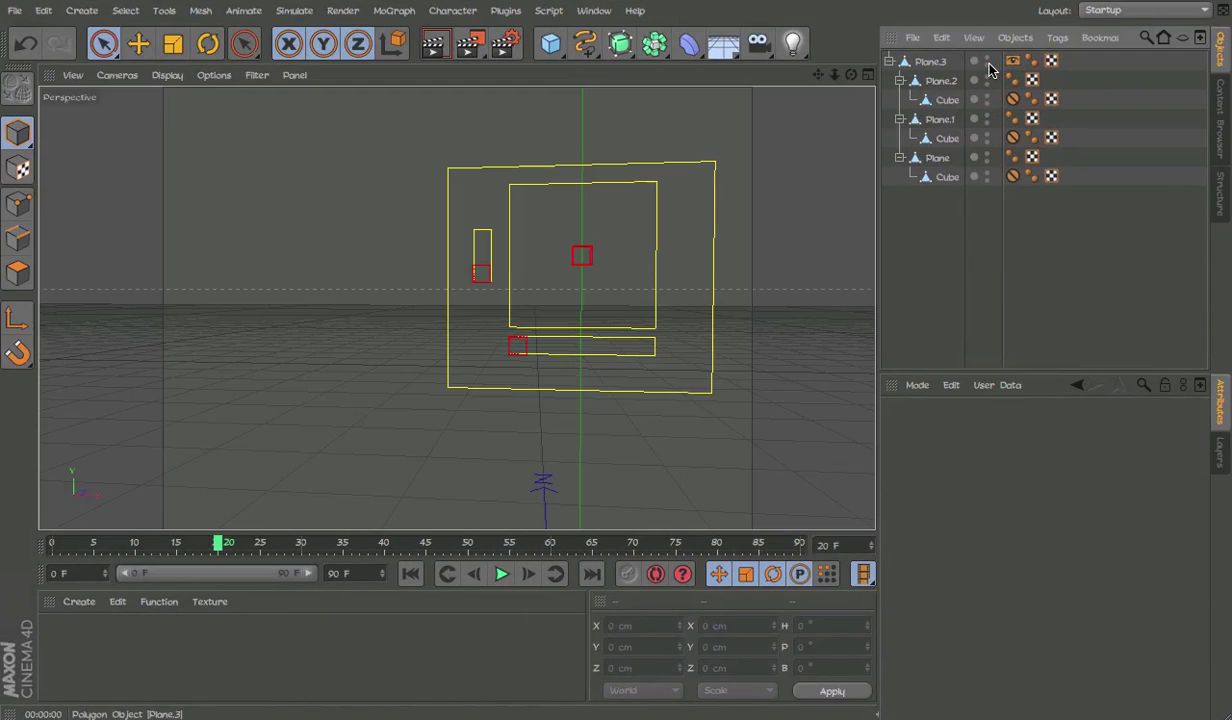
{"action": "key", "text": "ctrl+r"}
{"action": "left_click", "coordinate": [987, 62]}
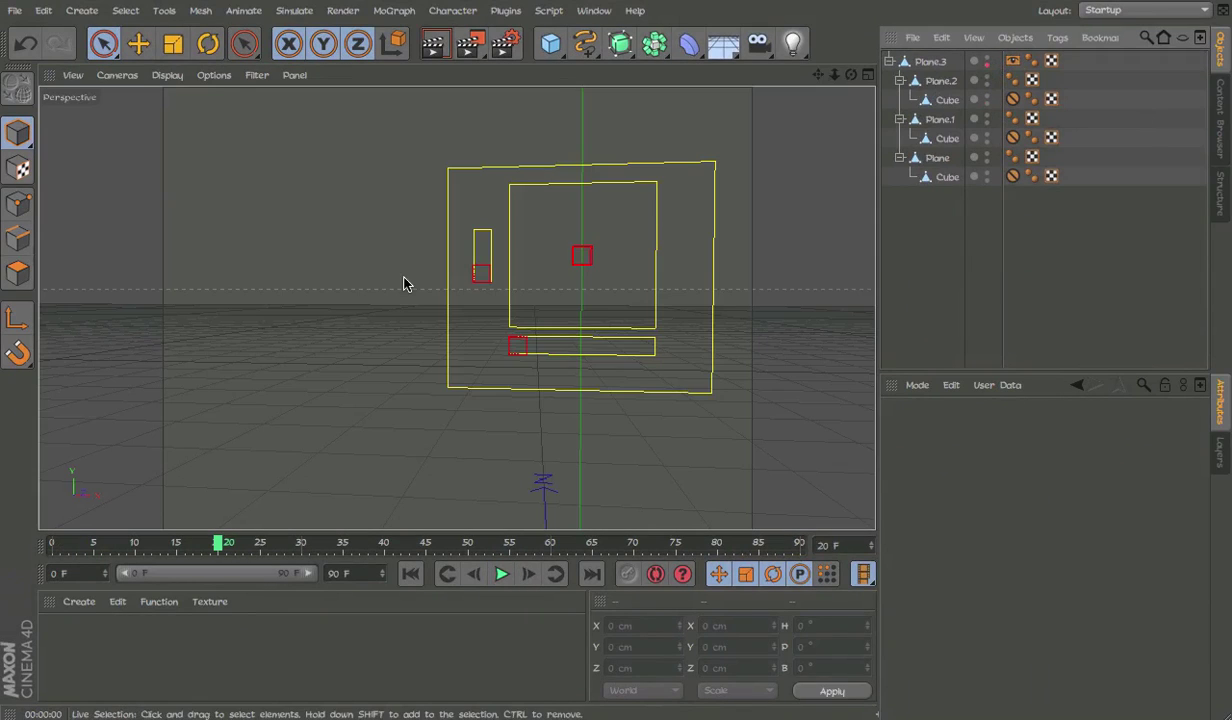
Slide the controller frame right along X to 46.875 cm.
{"action": "mouse_move", "coordinate": [404, 284]}
{"action": "right_mouse_down", "text": "alt"}
{"action": "mouse_move", "coordinate": [583, 261]}
{"action": "mouse_move", "coordinate": [487, 247]}
{"action": "mouse_move", "coordinate": [418, 272]}
{"action": "mouse_move", "coordinate": [643, 181]}
{"action": "right_mouse_up", "text": "alt"}
{"action": "scroll", "coordinate": [634, 183], "scroll_direction": "down", "scroll_amount": 3}
{"action": "key", "text": "e"}
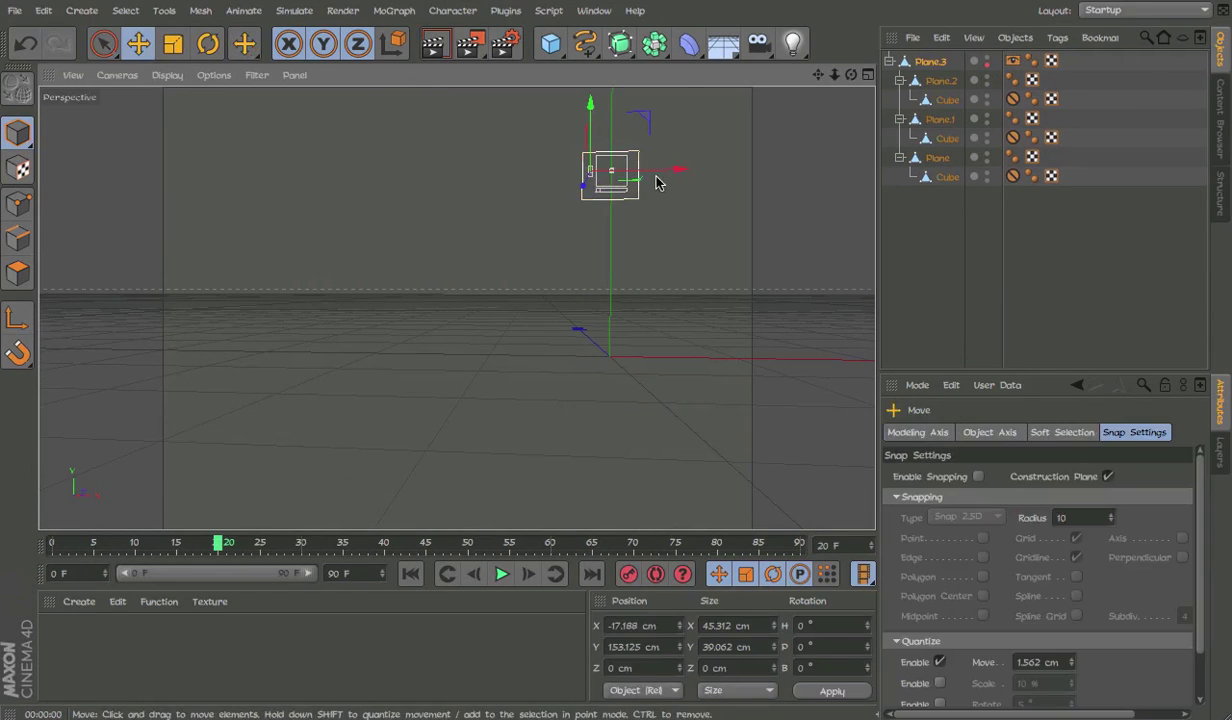
{"action": "mouse_move", "coordinate": [657, 182]}
{"action": "left_mouse_down"}
{"action": "mouse_move", "coordinate": [797, 187]}
{"action": "mouse_move", "coordinate": [696, 181]}
{"action": "mouse_move", "coordinate": [751, 170]}
{"action": "mouse_move", "coordinate": [630, 176]}
{"action": "left_mouse_up"}
Open the TemplateV4 character scene without saving and paste the Plane.3 controller frame.
{"action": "left_click", "coordinate": [930, 61]}
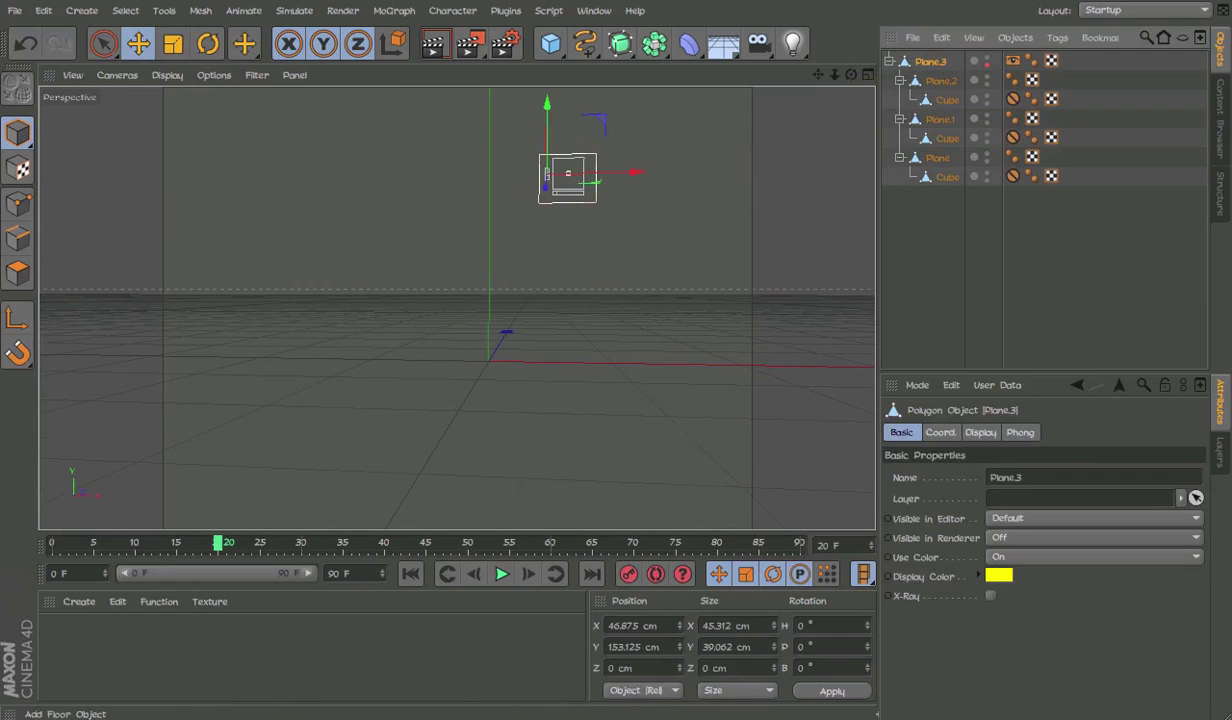
{"action": "left_click", "coordinate": [542, 248]}
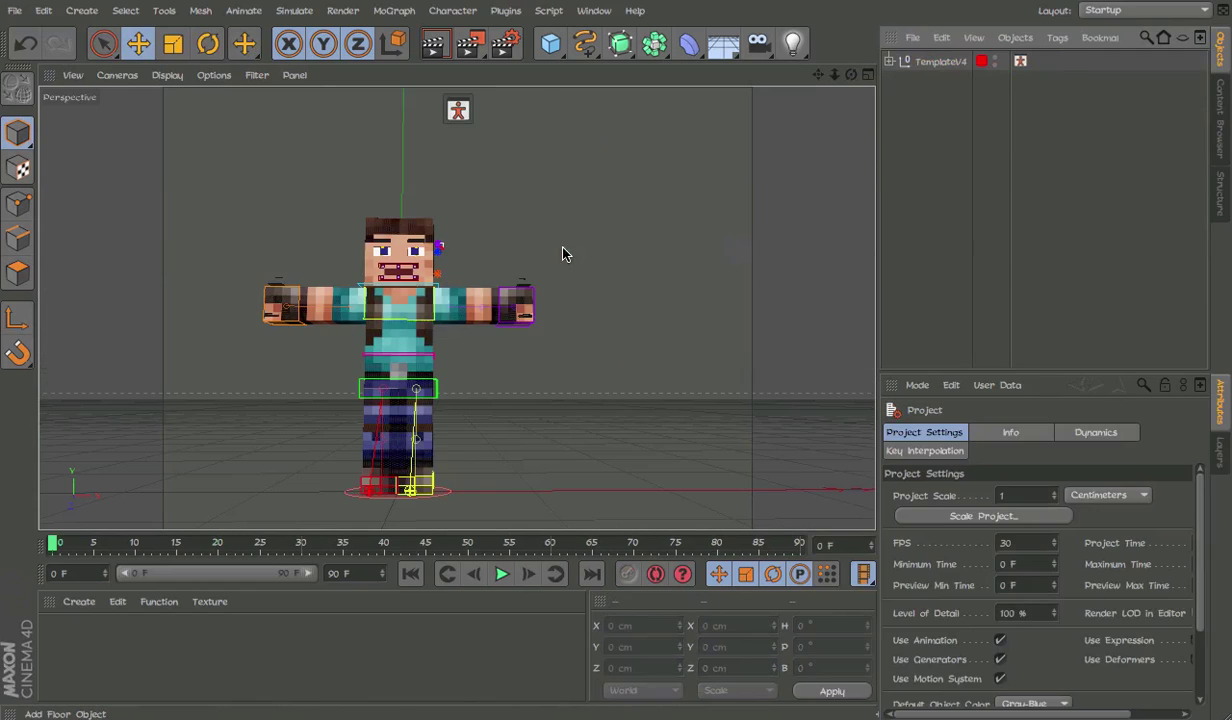
{"action": "key", "text": "ctrl+v"}
Move the controller frame up and right, level with the character's head.
{"action": "mouse_move", "coordinate": [515, 254]}
{"action": "left_mouse_down"}
{"action": "mouse_move", "coordinate": [624, 206]}
{"action": "mouse_move", "coordinate": [594, 220]}
{"action": "mouse_move", "coordinate": [548, 305]}
{"action": "left_mouse_up"}
{"action": "scroll", "coordinate": [674, 330], "scroll_direction": "up", "scroll_amount": 2}
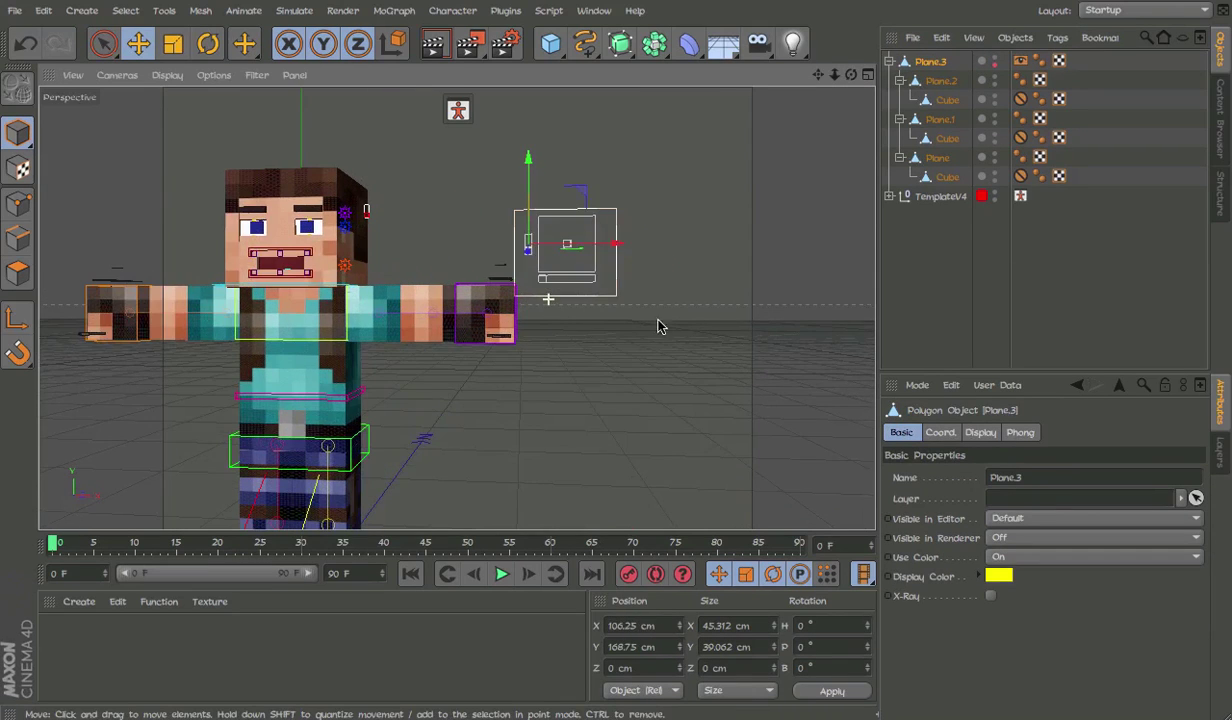
{"action": "left_click", "coordinate": [630, 294]}
{"action": "scroll", "coordinate": [657, 305], "scroll_direction": "up", "scroll_amount": 3}
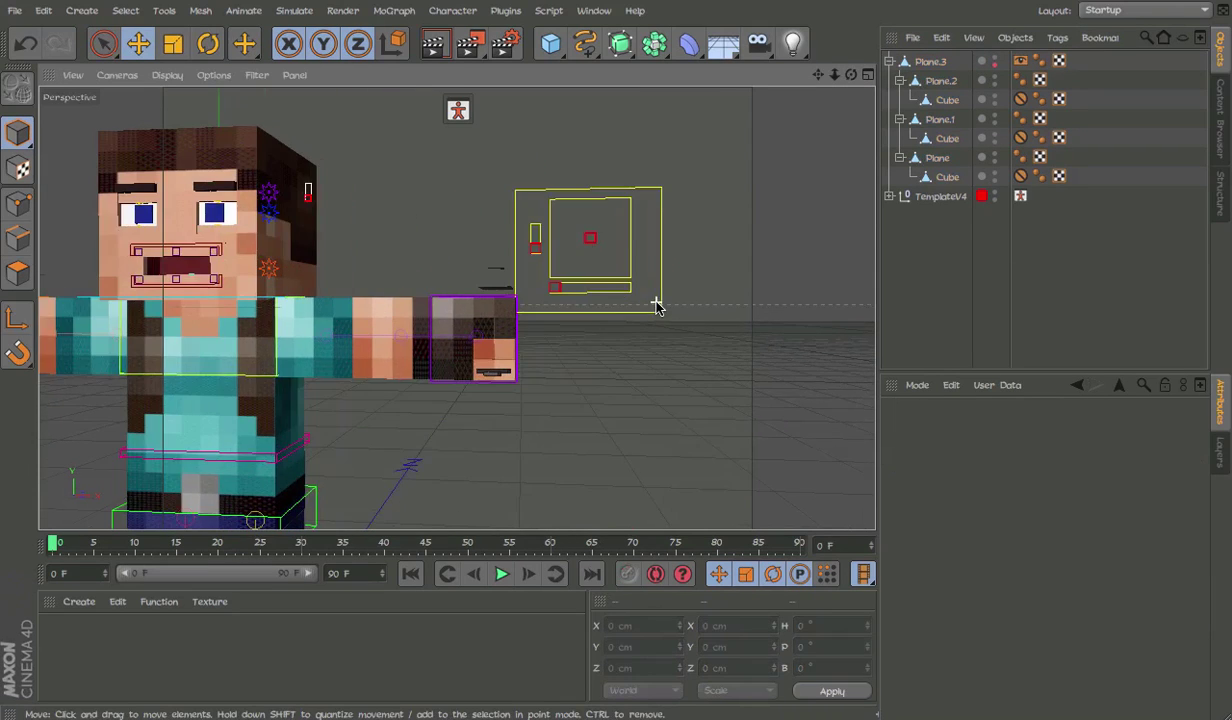
{"action": "left_click", "coordinate": [660, 198]}
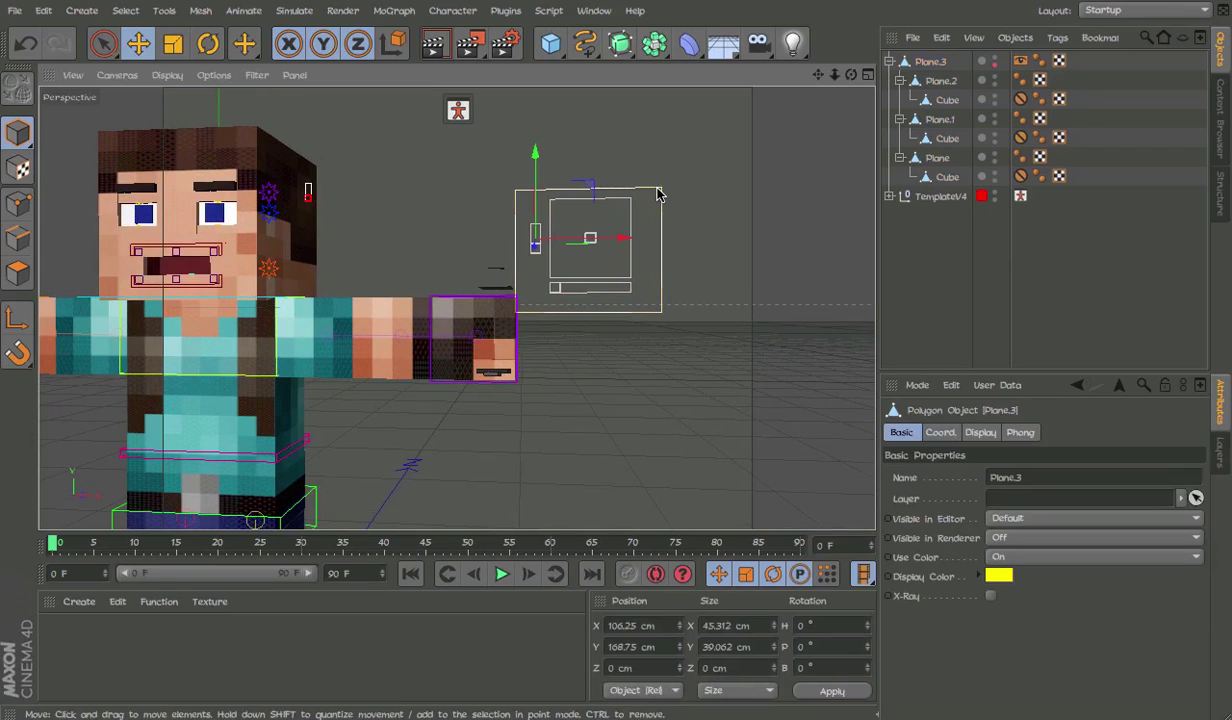
{"action": "left_click_drag", "start_coordinate": [592, 191], "coordinate": [592, 170]}
{"action": "middle_click_drag", "start_coordinate": [606, 170], "coordinate": [628, 167], "text": "alt"}
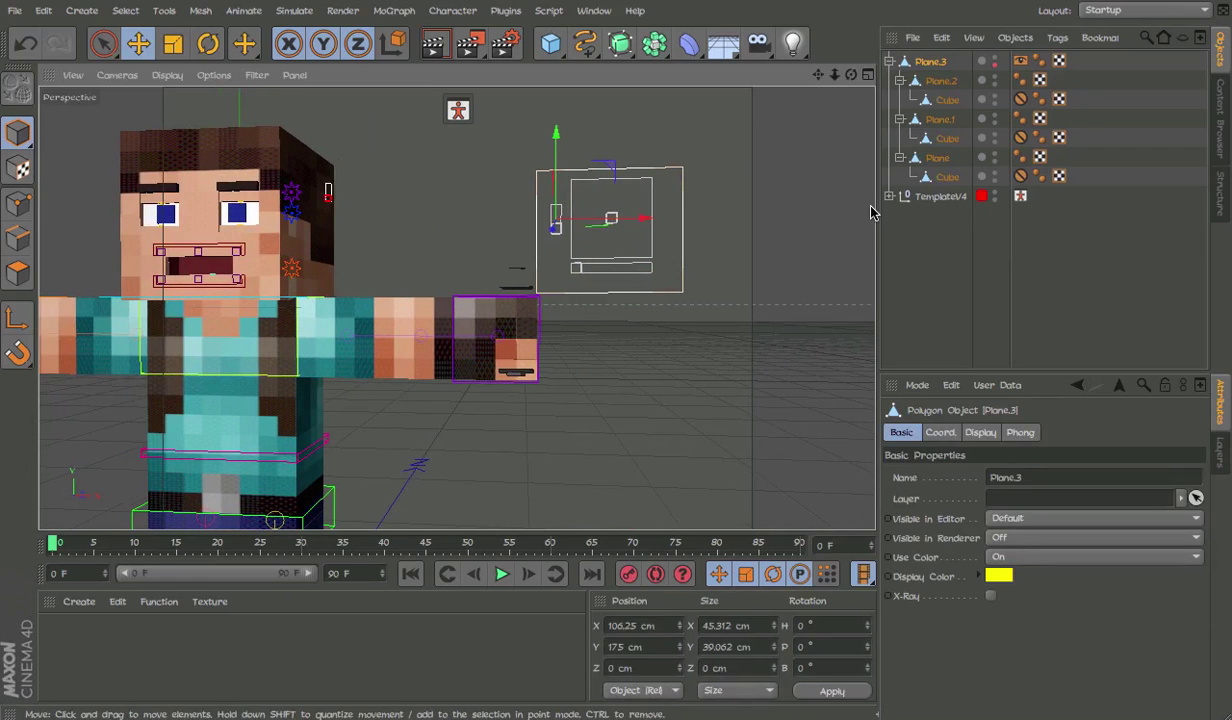
{"action": "scroll", "coordinate": [737, 192], "scroll_direction": "down", "scroll_amount": 2}
{"action": "scroll", "coordinate": [800, 190], "scroll_direction": "down", "scroll_amount": 1}
Expand the TemplateV4 rig hierarchy down to the Head's children.
{"action": "left_click", "coordinate": [940, 197]}
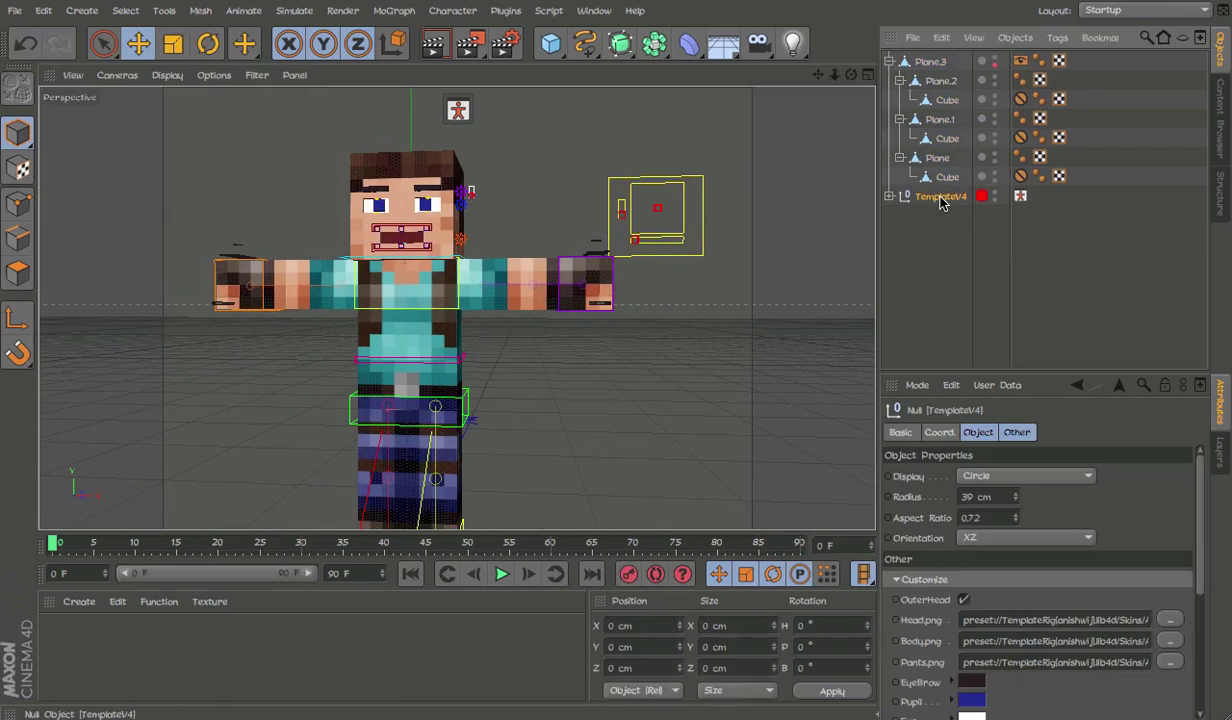
{"action": "left_click", "coordinate": [938, 228]}
{"action": "left_click", "coordinate": [889, 196]}
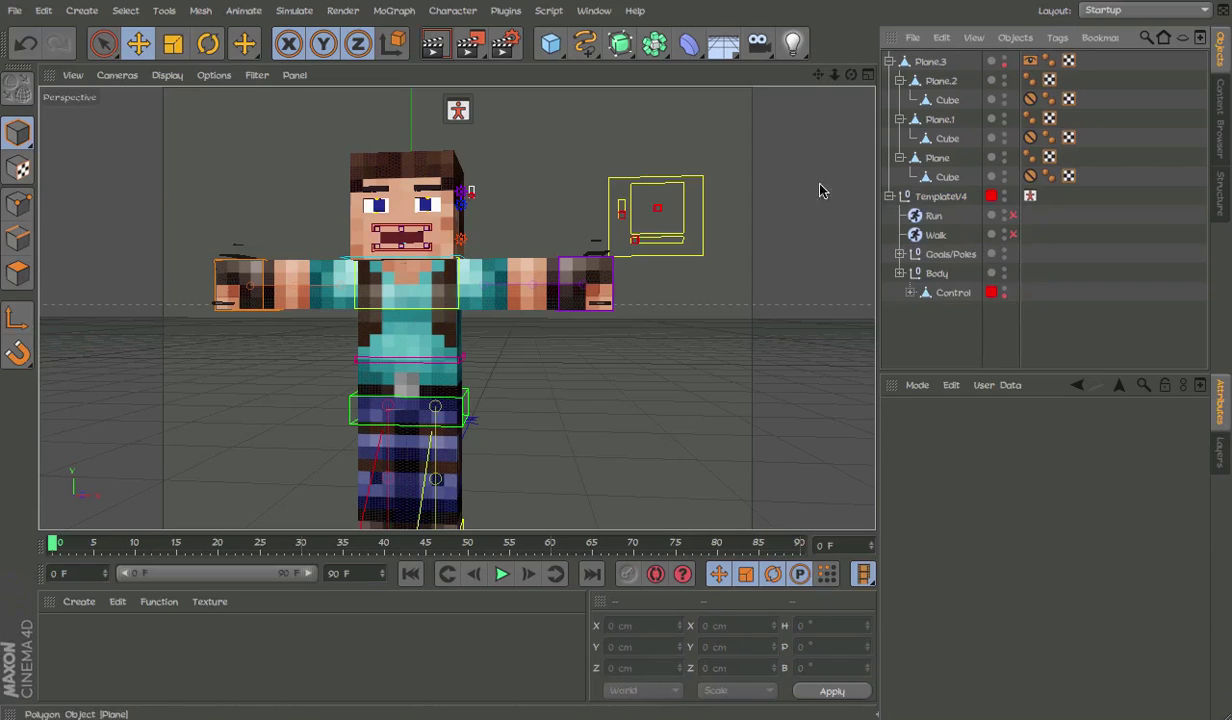
{"action": "left_click", "coordinate": [461, 206]}
{"action": "left_click", "coordinate": [461, 237]}
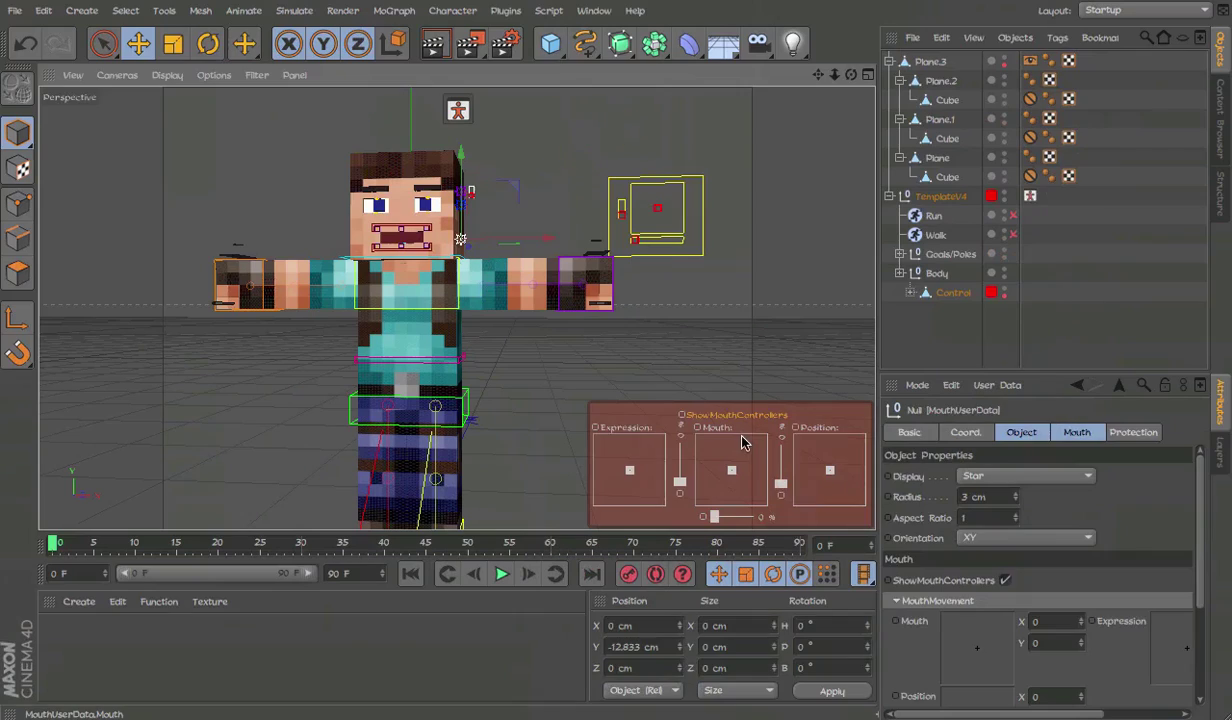
{"action": "left_click", "coordinate": [1116, 225]}
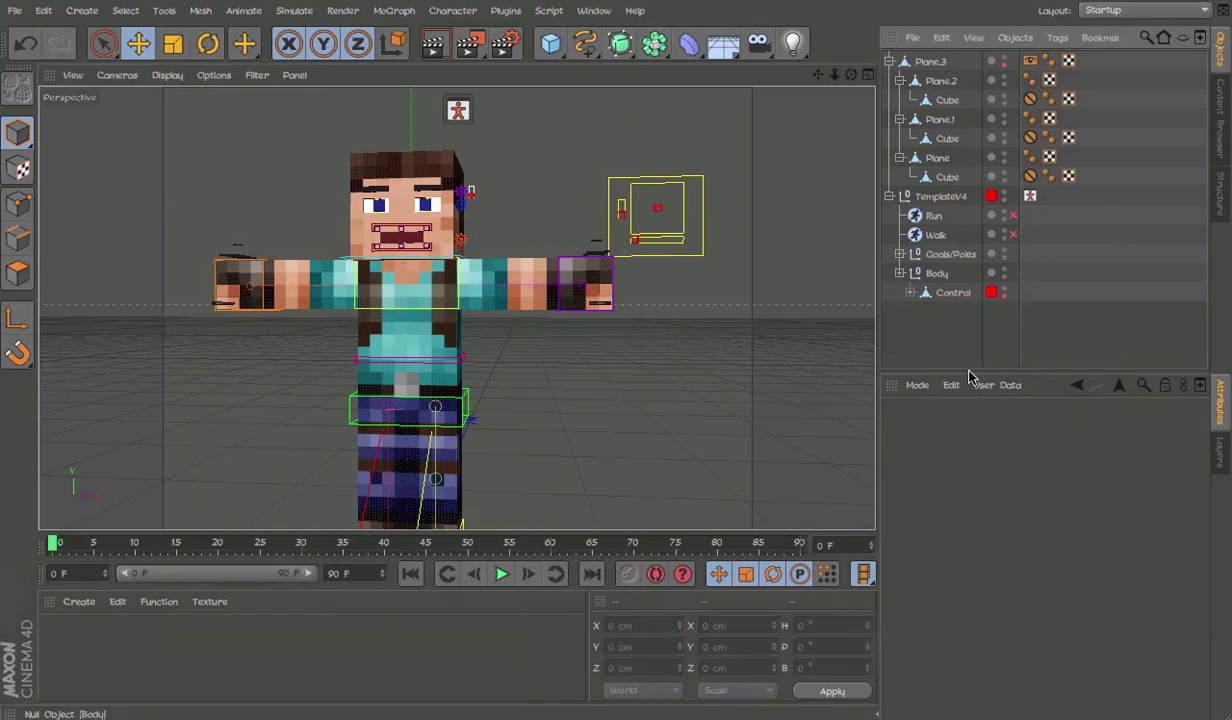
{"action": "left_click", "coordinate": [901, 292]}
{"action": "scroll", "coordinate": [1040, 220], "scroll_direction": "down", "scroll_amount": 5}
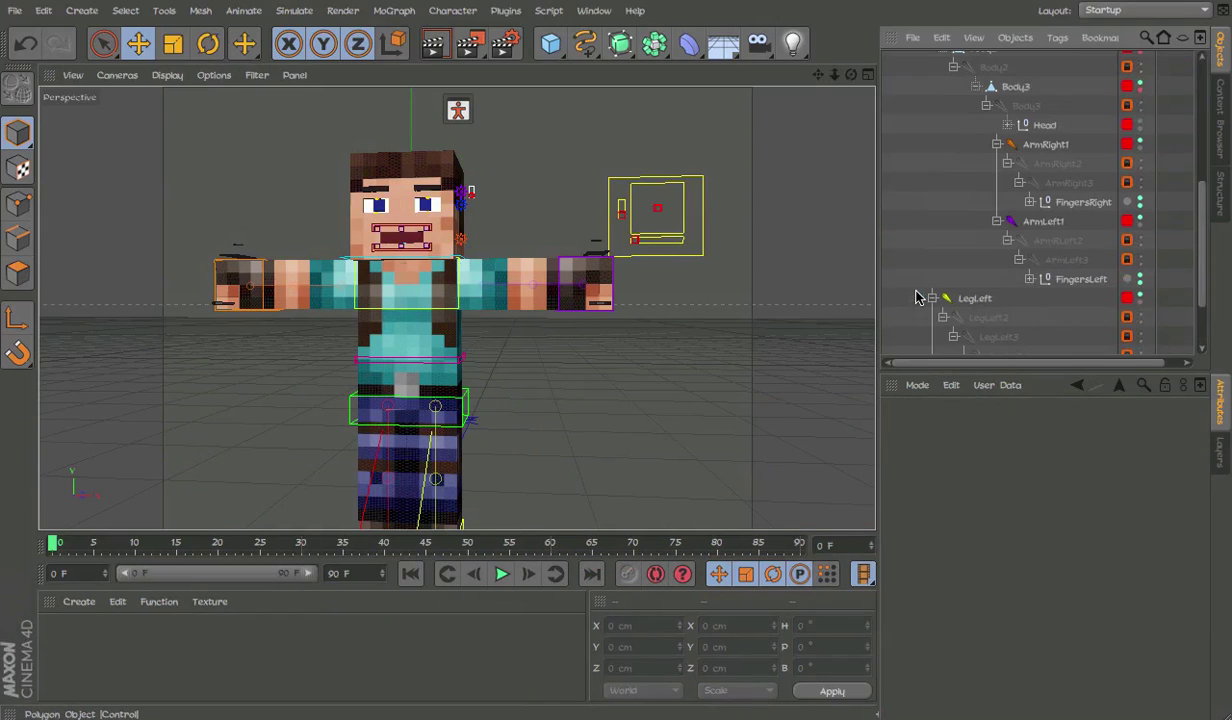
{"action": "left_click", "coordinate": [1008, 125]}
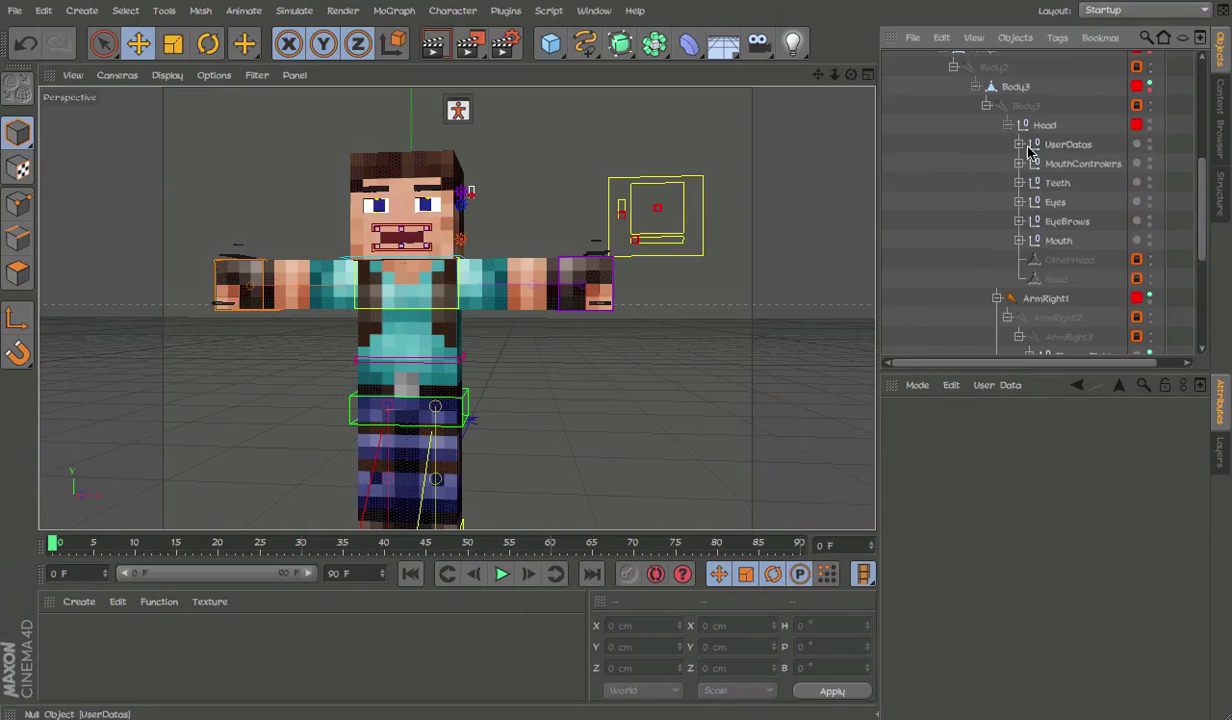
Expand the Head's UserDatas groups and select MouthUserData.
{"action": "left_click", "coordinate": [1019, 144]}
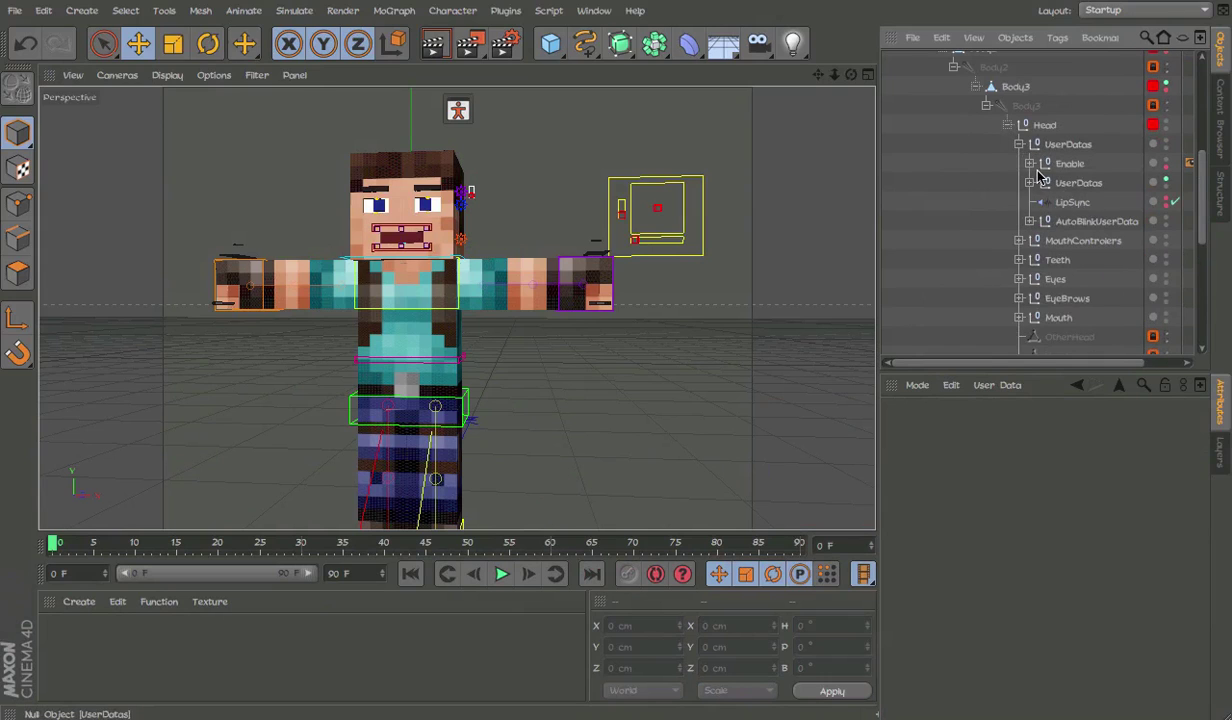
{"action": "left_click", "coordinate": [1030, 183]}
{"action": "left_click", "coordinate": [1116, 243]}
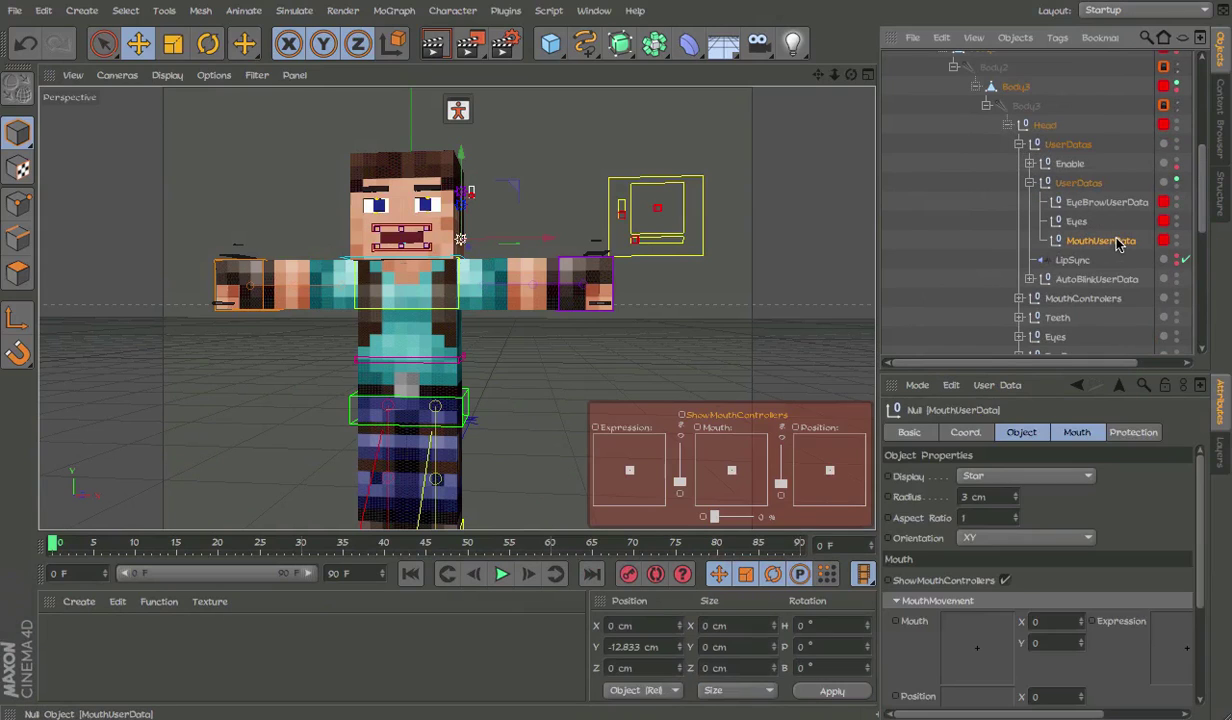
{"action": "scroll", "coordinate": [1110, 240], "scroll_direction": "up", "scroll_amount": 10}
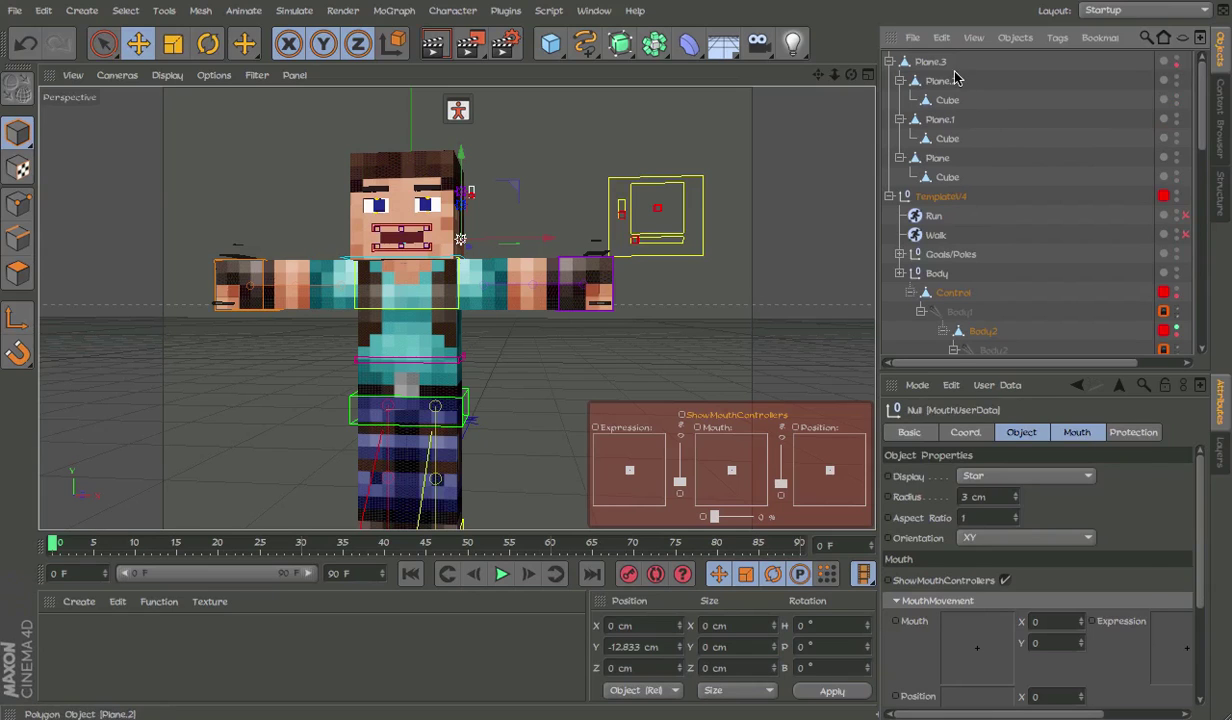
Add an XPresso tag to Plane.3 from its Cinema 4D Tags menu.
{"action": "right_click", "coordinate": [904, 60]}
{"action": "mouse_move", "coordinate": [1003, 5]}
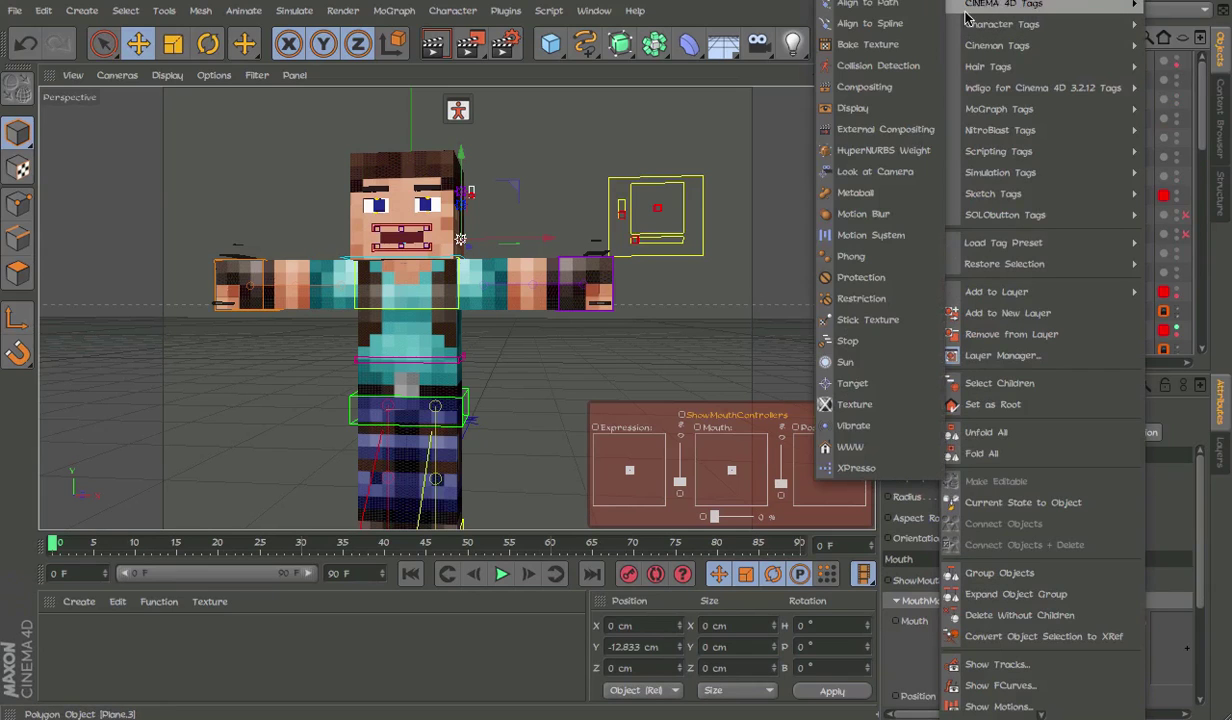
{"action": "left_click", "coordinate": [848, 450]}
{"action": "scroll", "coordinate": [1080, 200], "scroll_direction": "down", "scroll_amount": 2}
{"action": "scroll", "coordinate": [1081, 201], "scroll_direction": "up", "scroll_amount": 5}
{"action": "scroll", "coordinate": [1083, 200], "scroll_direction": "down", "scroll_amount": 5}
{"action": "scroll", "coordinate": [1085, 200], "scroll_direction": "up", "scroll_amount": 4}
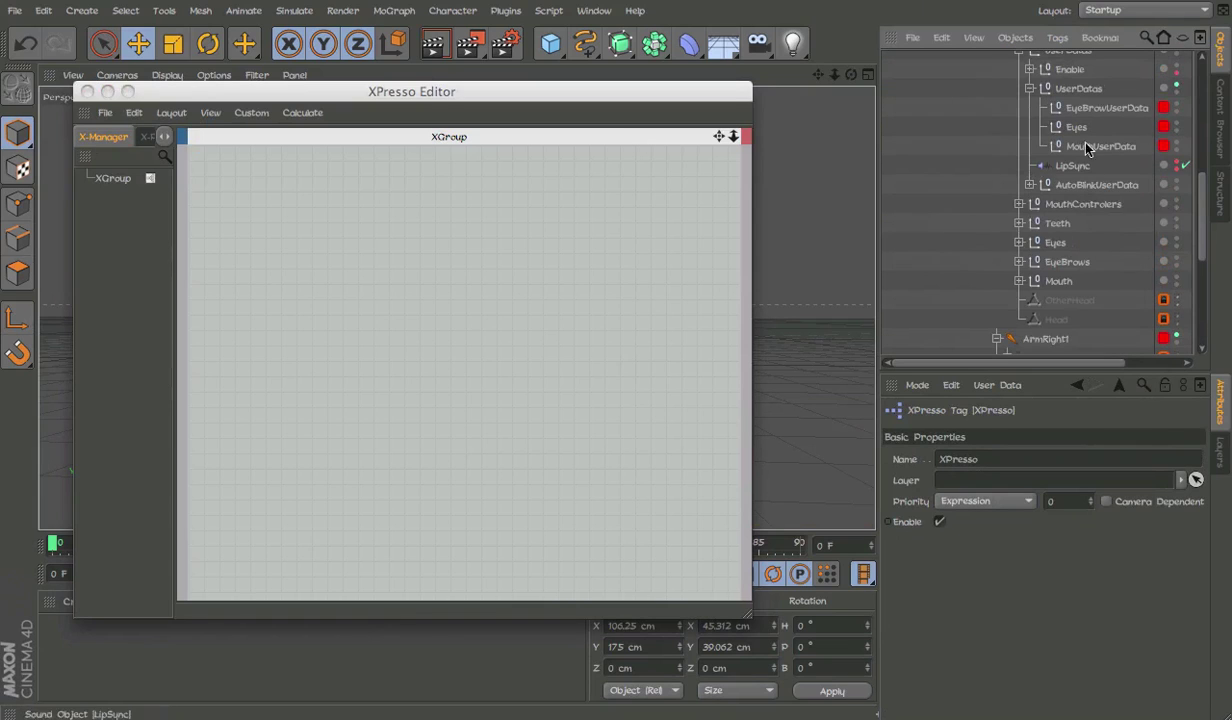
Drag MouthUserData into the XPresso Editor to create its node.
{"action": "left_click_drag", "start_coordinate": [359, 305], "coordinate": [338, 295]}
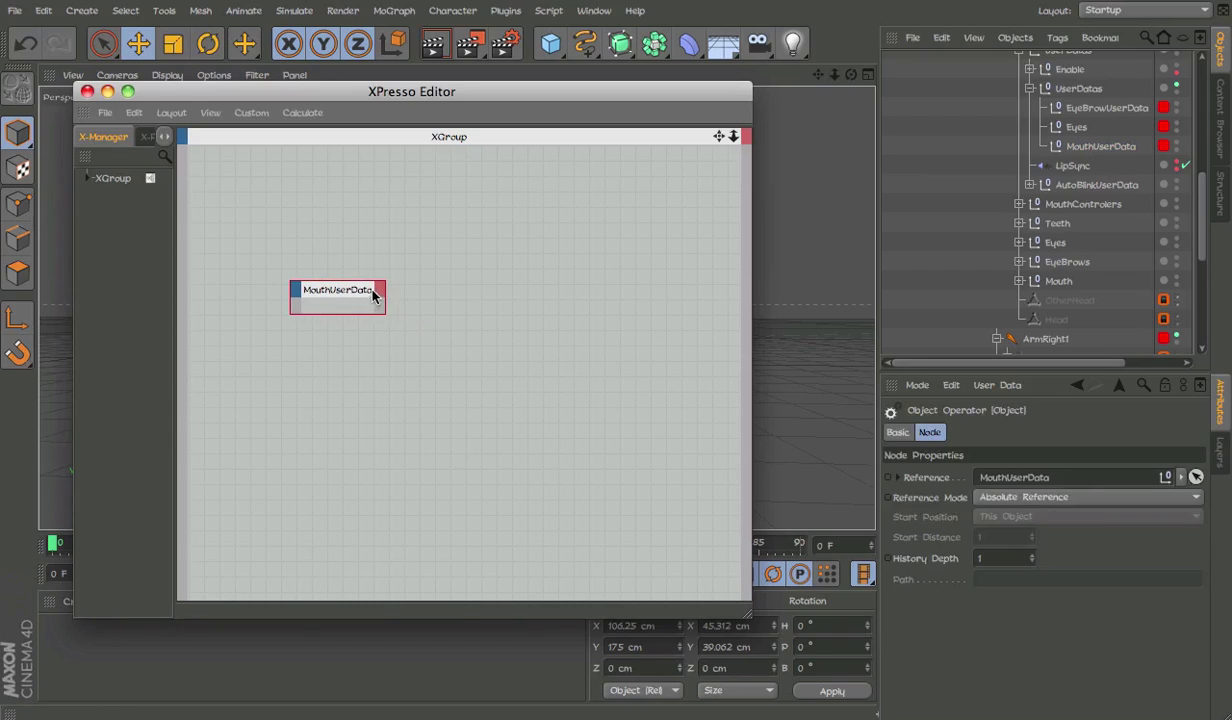
{"action": "left_click", "coordinate": [380, 290]}
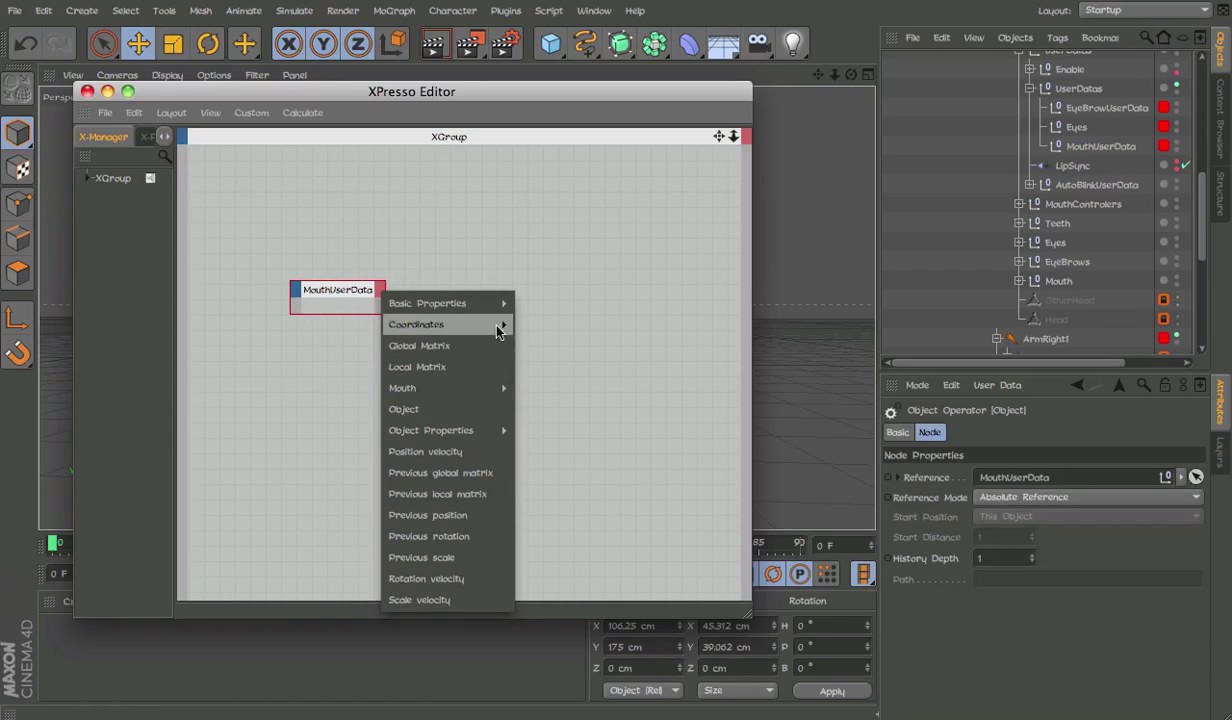
{"action": "left_click", "coordinate": [603, 280]}
Inspect MouthUserData's Mouth and teeth user data, testing the Mouth pad's X/Y values.
{"action": "left_click", "coordinate": [1068, 110]}
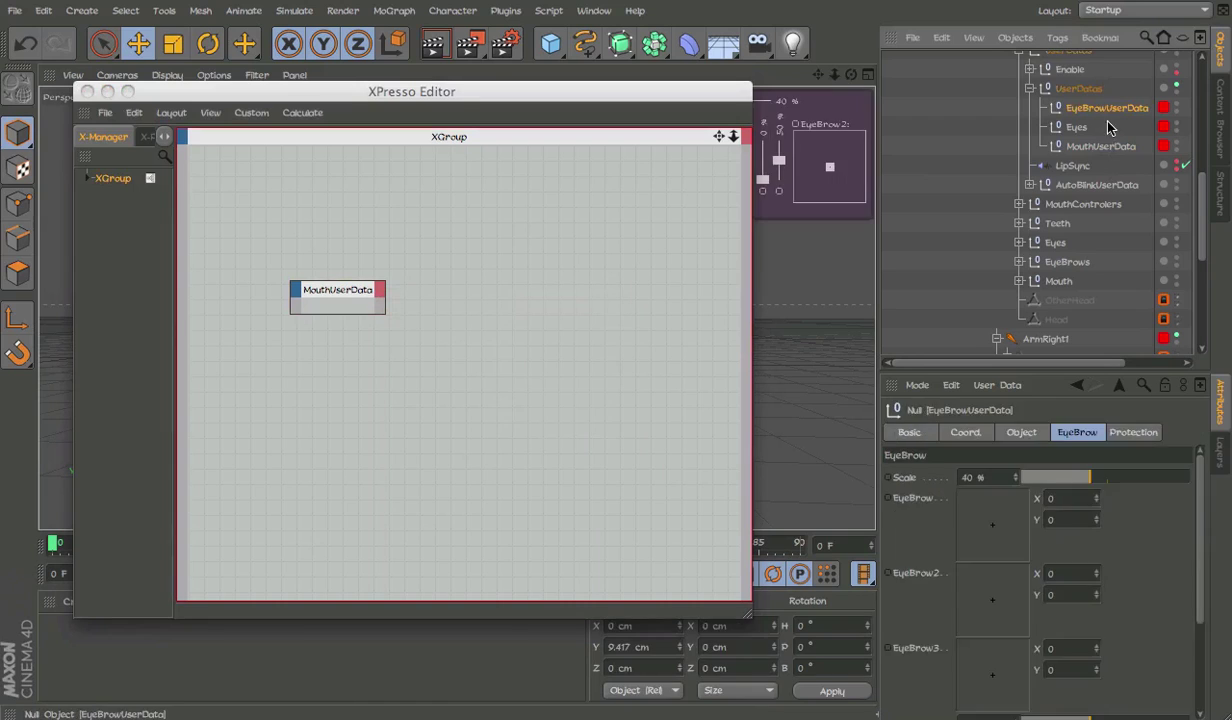
{"action": "left_click", "coordinate": [1066, 143]}
{"action": "scroll", "coordinate": [873, 620], "scroll_direction": "down", "scroll_amount": 3}
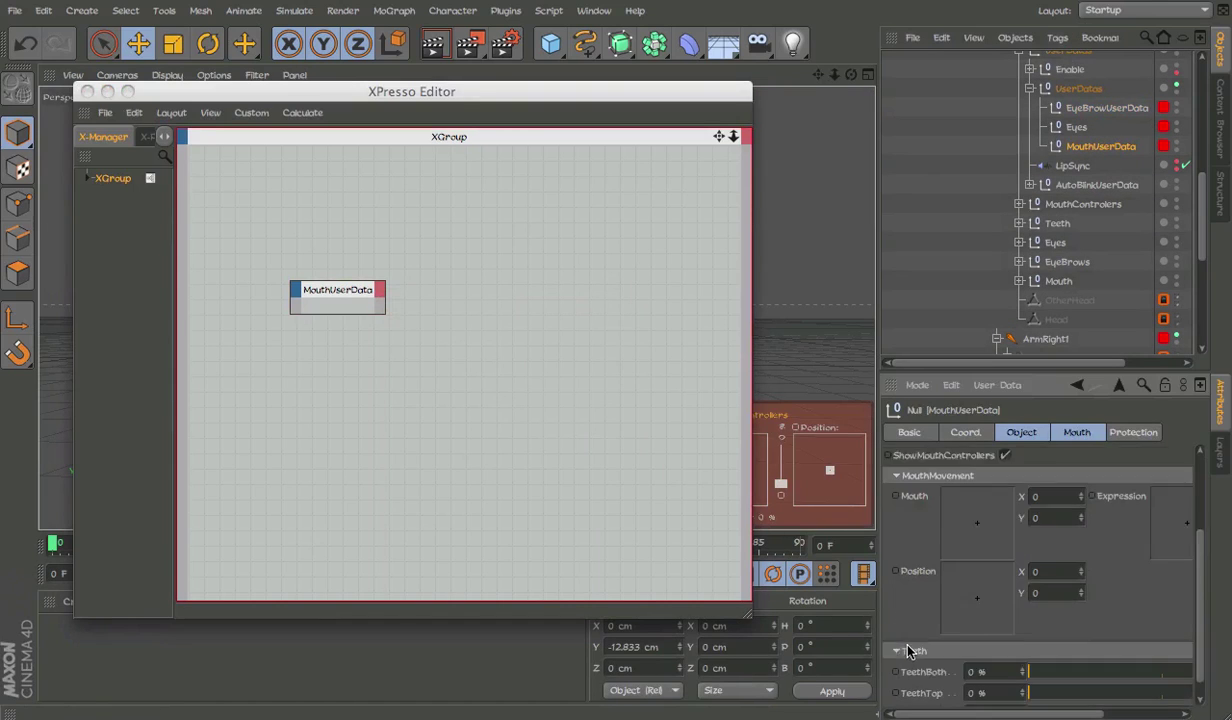
{"action": "scroll", "coordinate": [873, 620], "scroll_direction": "down", "scroll_amount": 1}
{"action": "scroll", "coordinate": [910, 620], "scroll_direction": "up", "scroll_amount": 4}
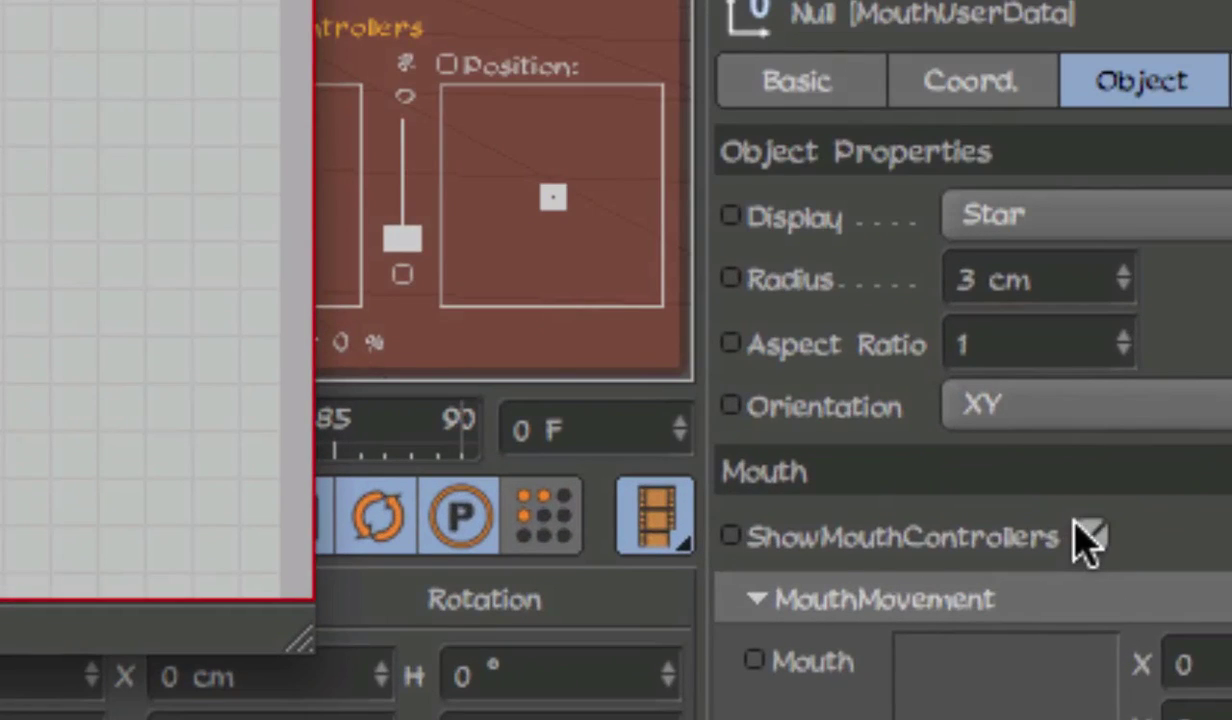
{"action": "scroll", "coordinate": [960, 578], "scroll_direction": "down", "scroll_amount": 4}
{"action": "mouse_move", "coordinate": [940, 390]}
{"action": "left_mouse_down"}
{"action": "mouse_move", "coordinate": [899, 225]}
{"action": "mouse_move", "coordinate": [949, 399]}
{"action": "mouse_move", "coordinate": [976, 316]}
{"action": "left_mouse_up"}
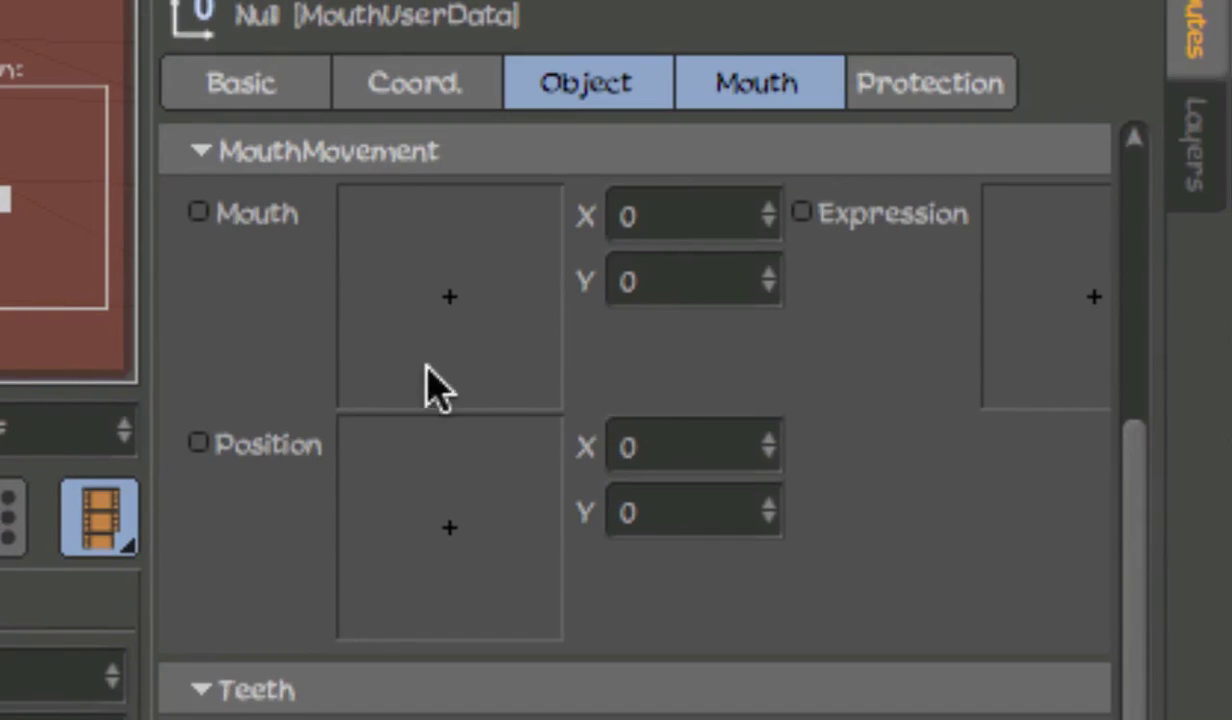
{"action": "scroll", "coordinate": [240, 408], "scroll_direction": "up", "scroll_amount": 5}
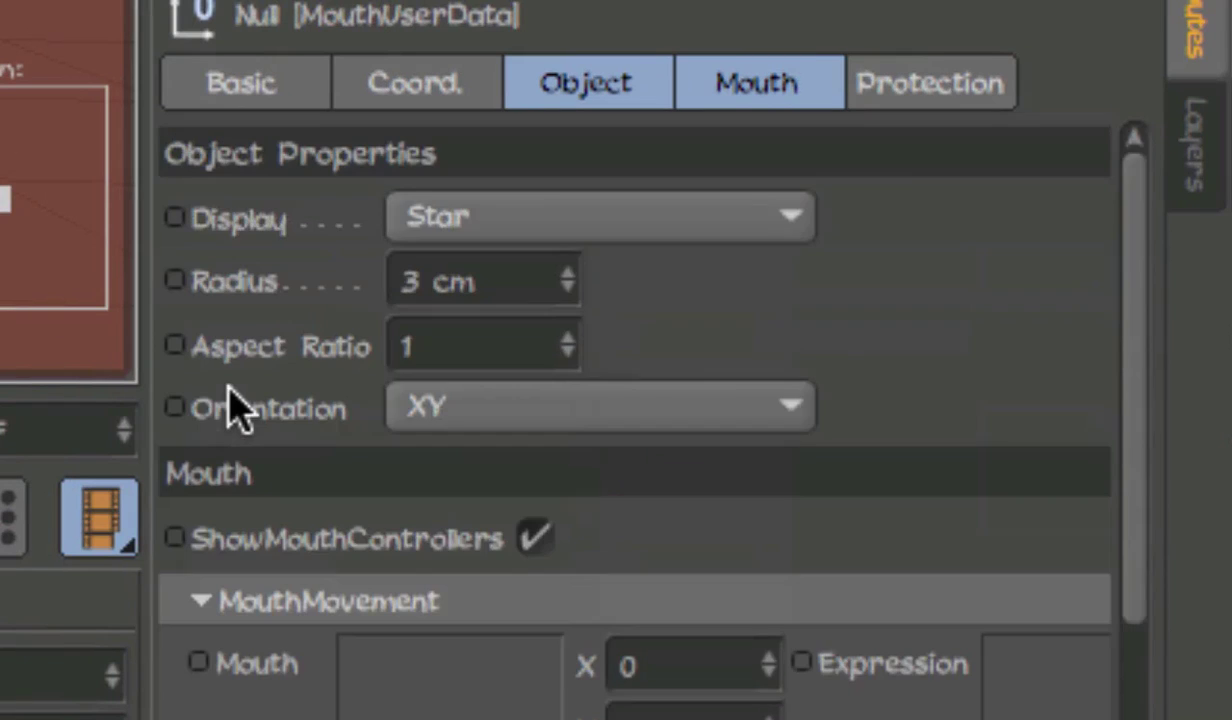
{"action": "scroll", "coordinate": [240, 400], "scroll_direction": "down", "scroll_amount": 5}
{"action": "scroll", "coordinate": [260, 375], "scroll_direction": "up", "scroll_amount": 3}
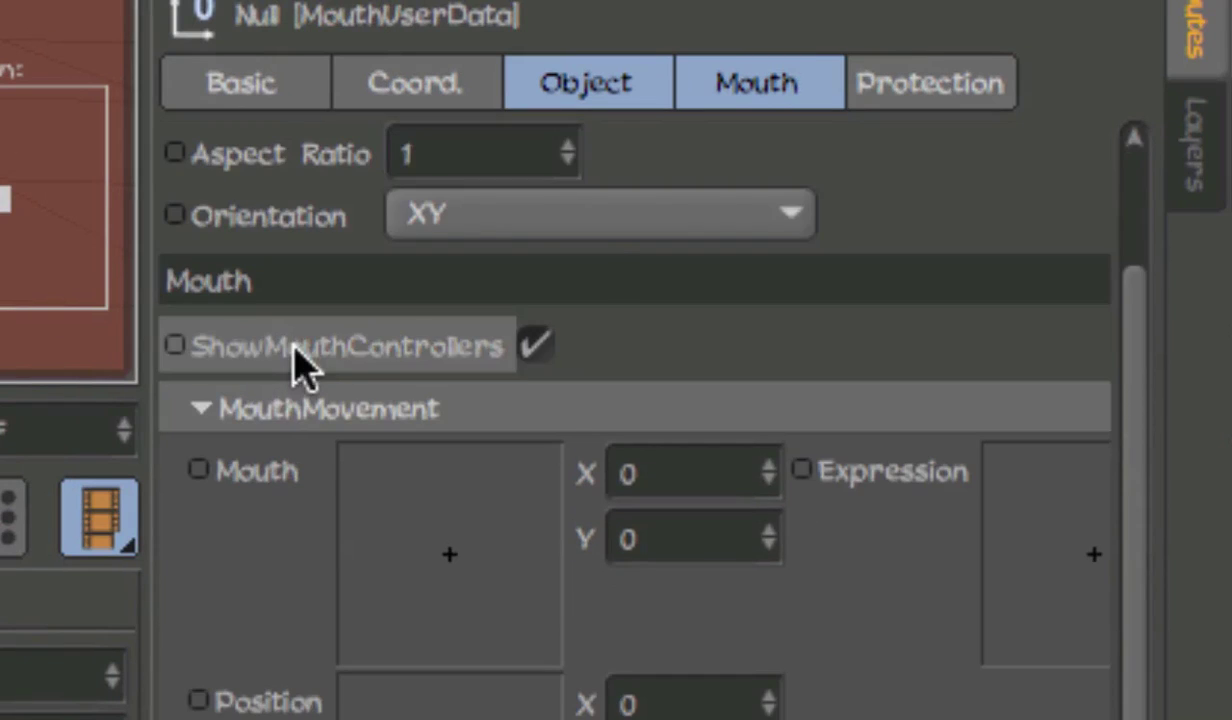
{"action": "scroll", "coordinate": [290, 400], "scroll_direction": "down", "scroll_amount": 3}
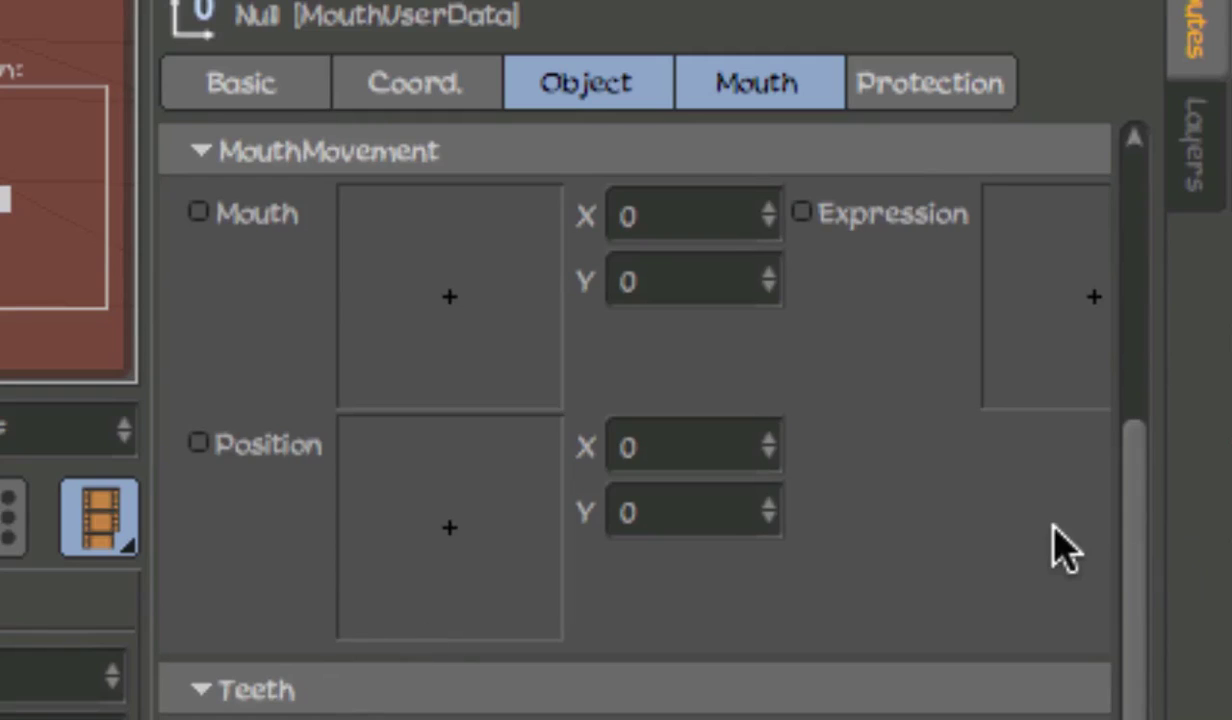
{"action": "scroll", "coordinate": [1000, 620], "scroll_direction": "down", "scroll_amount": 3}
{"action": "mouse_move", "coordinate": [612, 490]}
{"action": "left_mouse_down"}
{"action": "mouse_move", "coordinate": [701, 508]}
{"action": "mouse_move", "coordinate": [289, 357]}
{"action": "left_mouse_up"}
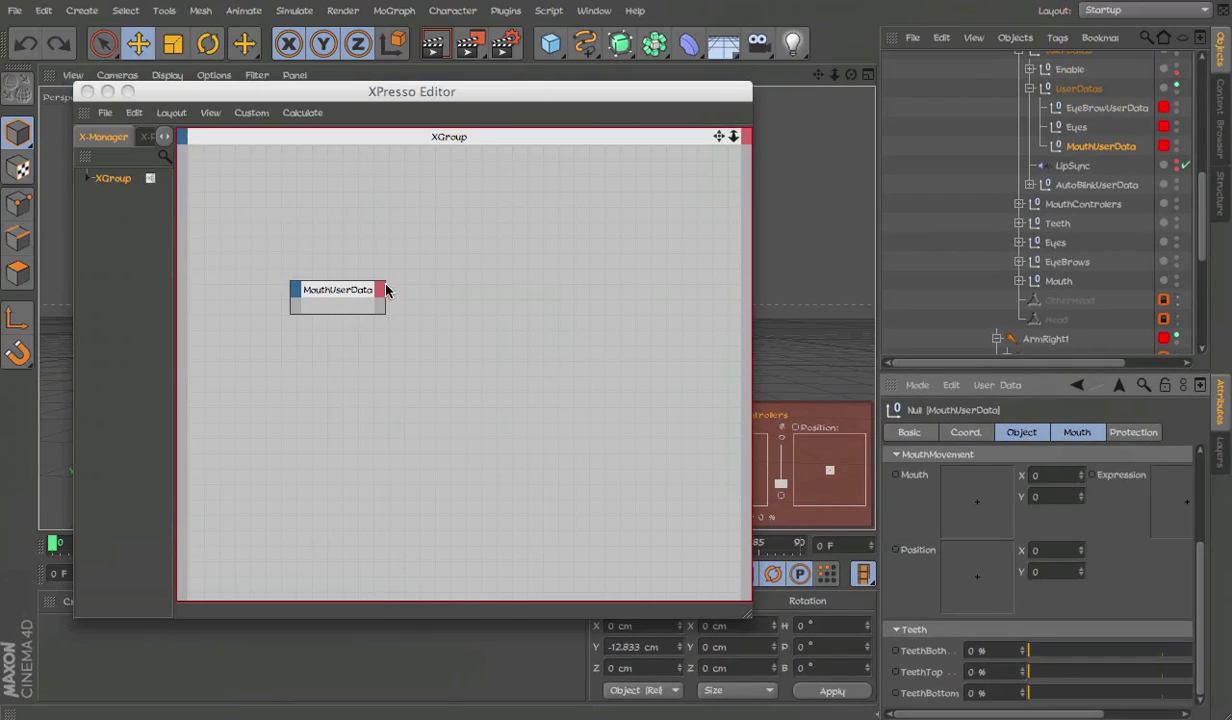
Add Mouth, TeethBoth and ShowMouthControllers output ports to the MouthUserData node.
{"action": "left_click", "coordinate": [385, 290]}
{"action": "left_click", "coordinate": [913, 495]}
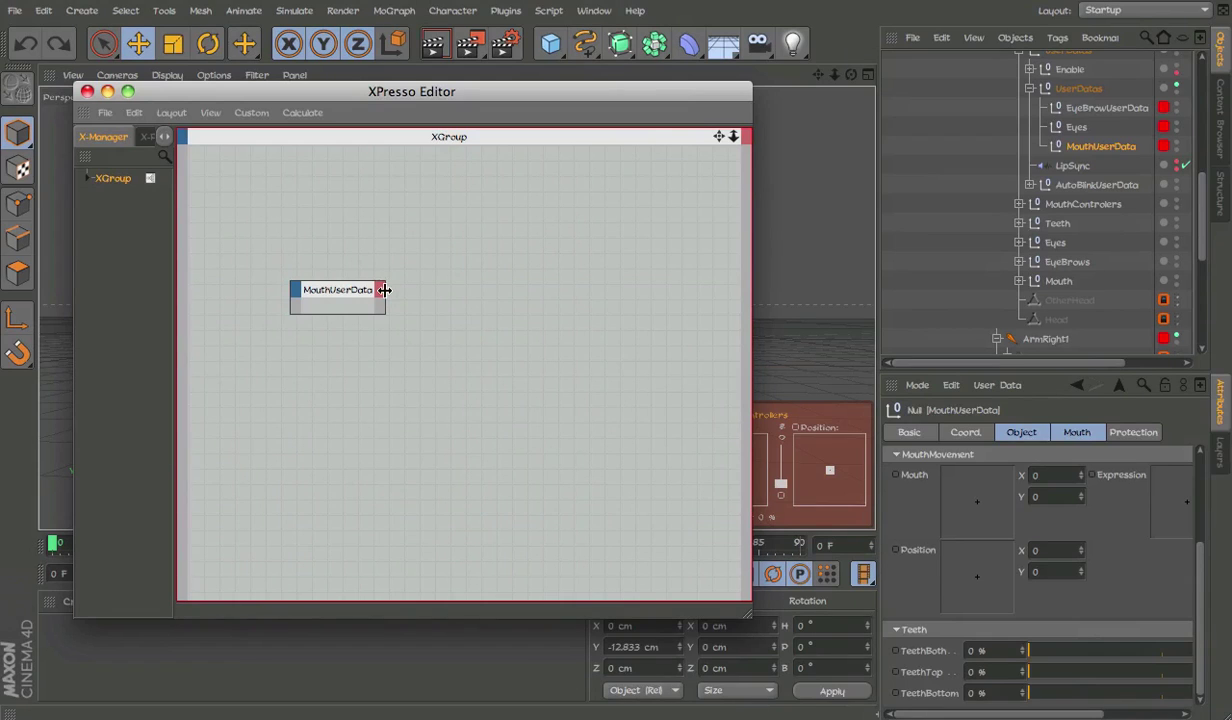
{"action": "left_click", "coordinate": [380, 290]}
{"action": "mouse_move", "coordinate": [450, 203]}
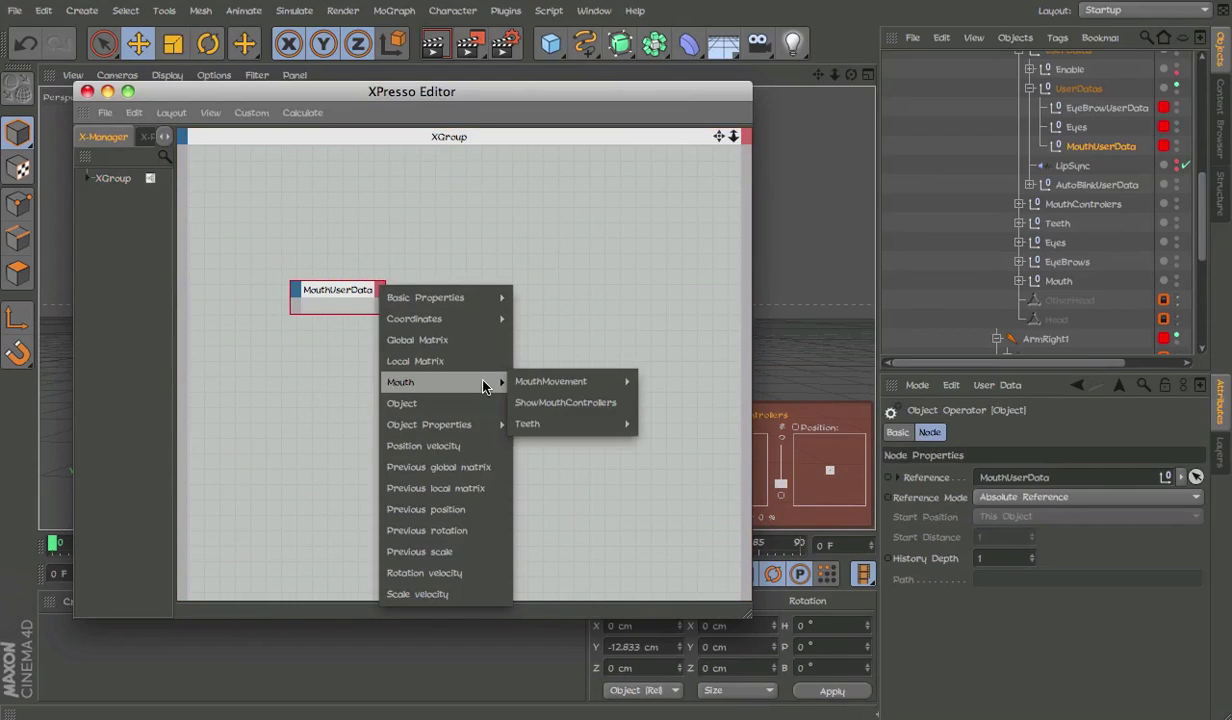
{"action": "mouse_move", "coordinate": [140, 126]}
{"action": "mouse_move", "coordinate": [390, 204]}
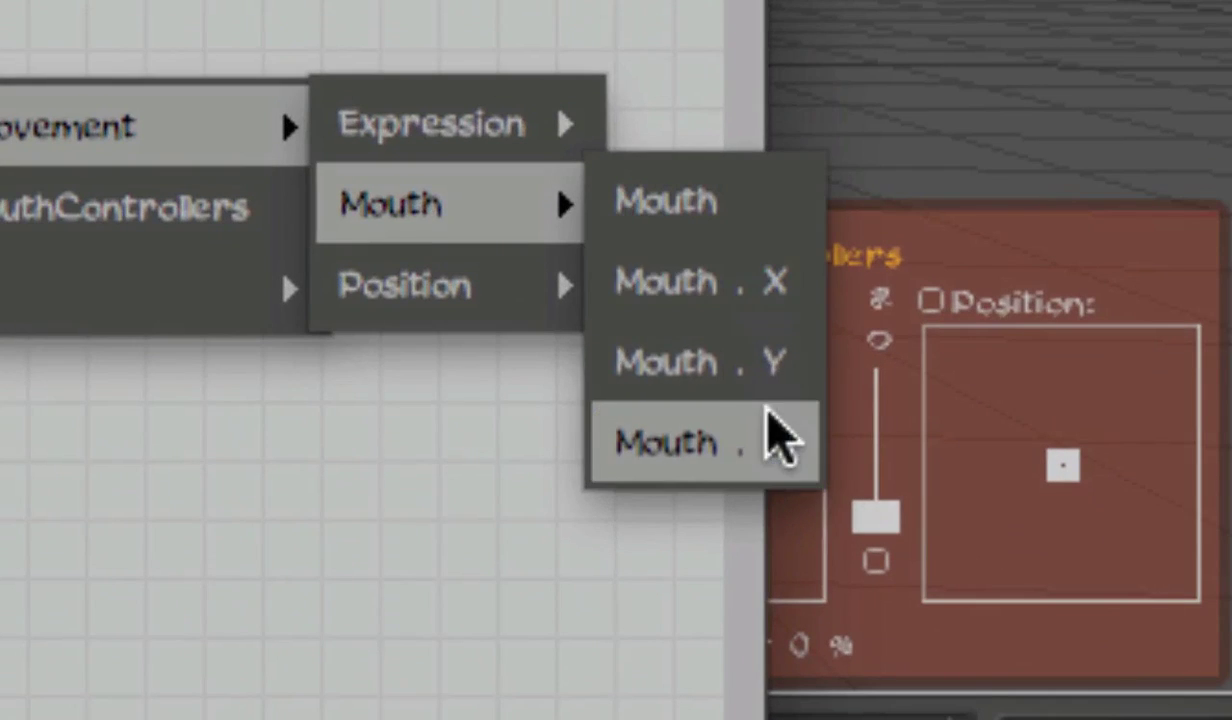
{"action": "left_click", "coordinate": [729, 201]}
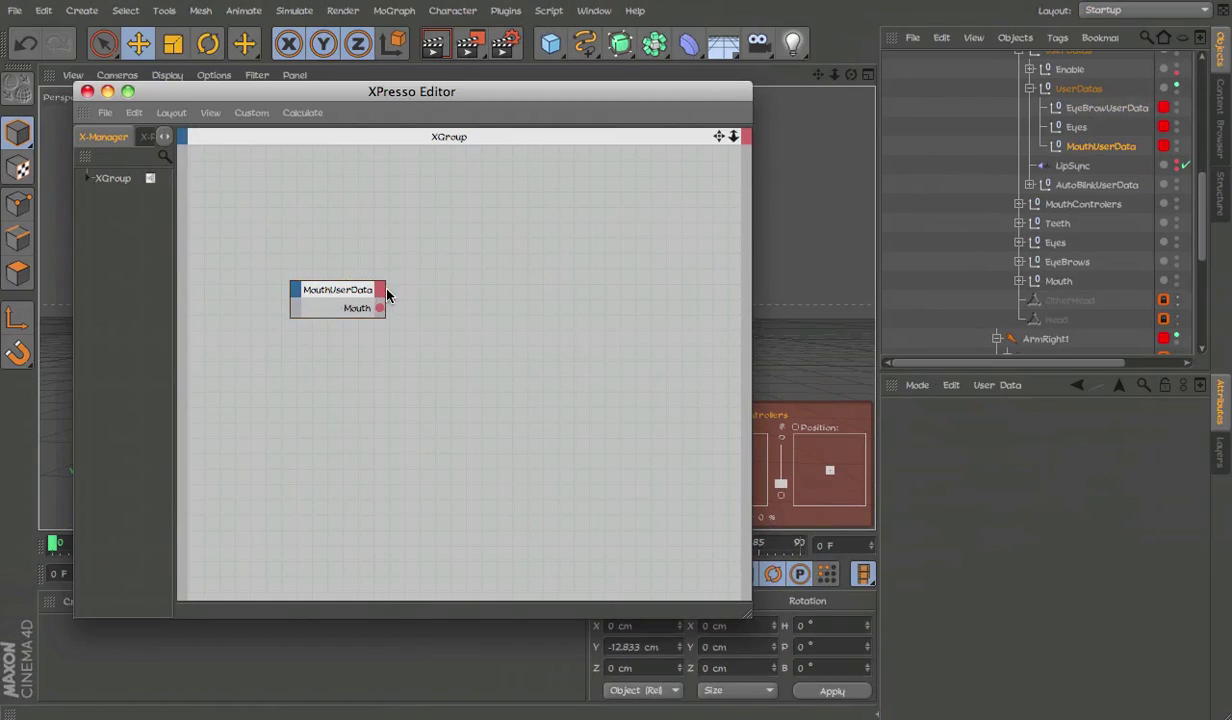
{"action": "left_click", "coordinate": [379, 290]}
{"action": "mouse_move", "coordinate": [404, 386]}
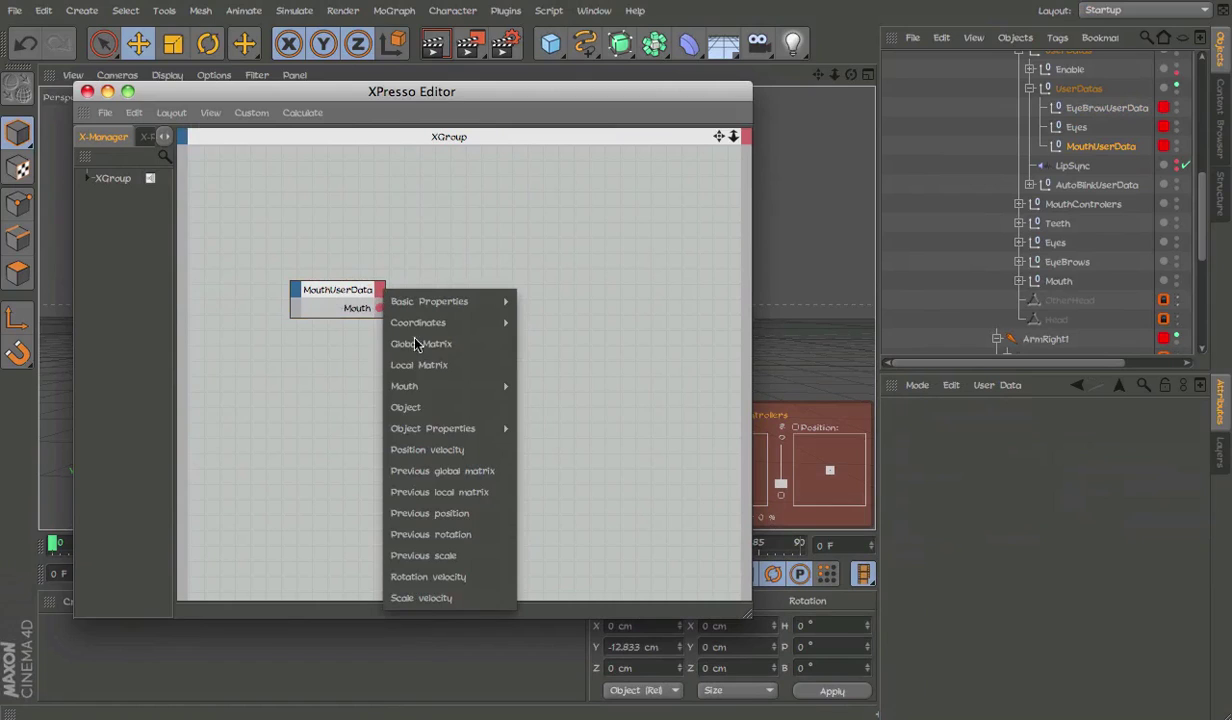
{"action": "mouse_move", "coordinate": [531, 427]}
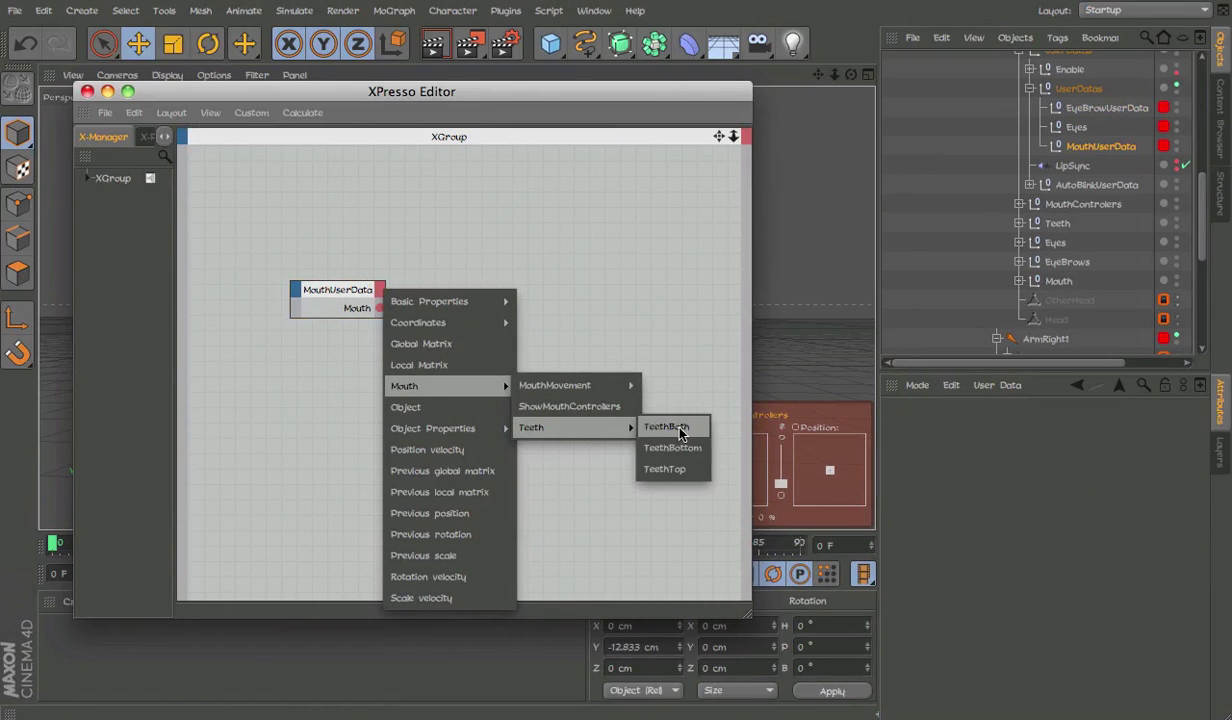
{"action": "left_click", "coordinate": [667, 427]}
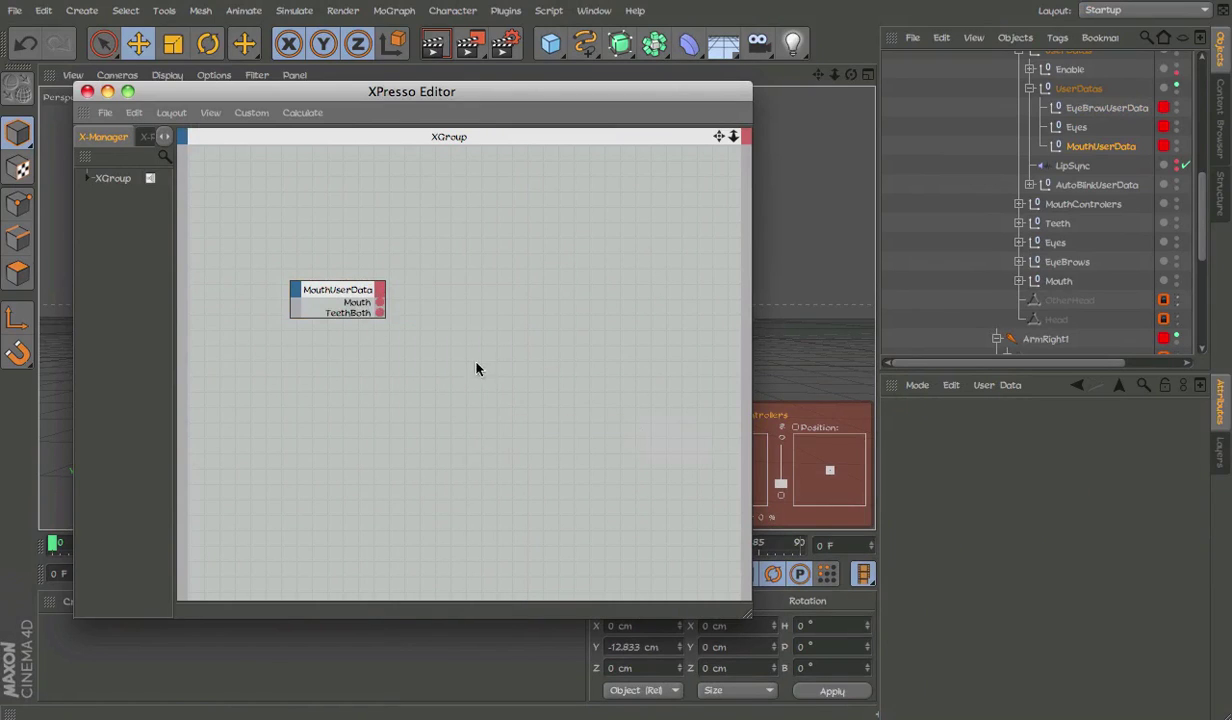
{"action": "left_click", "coordinate": [367, 290]}
{"action": "mouse_move", "coordinate": [566, 427]}
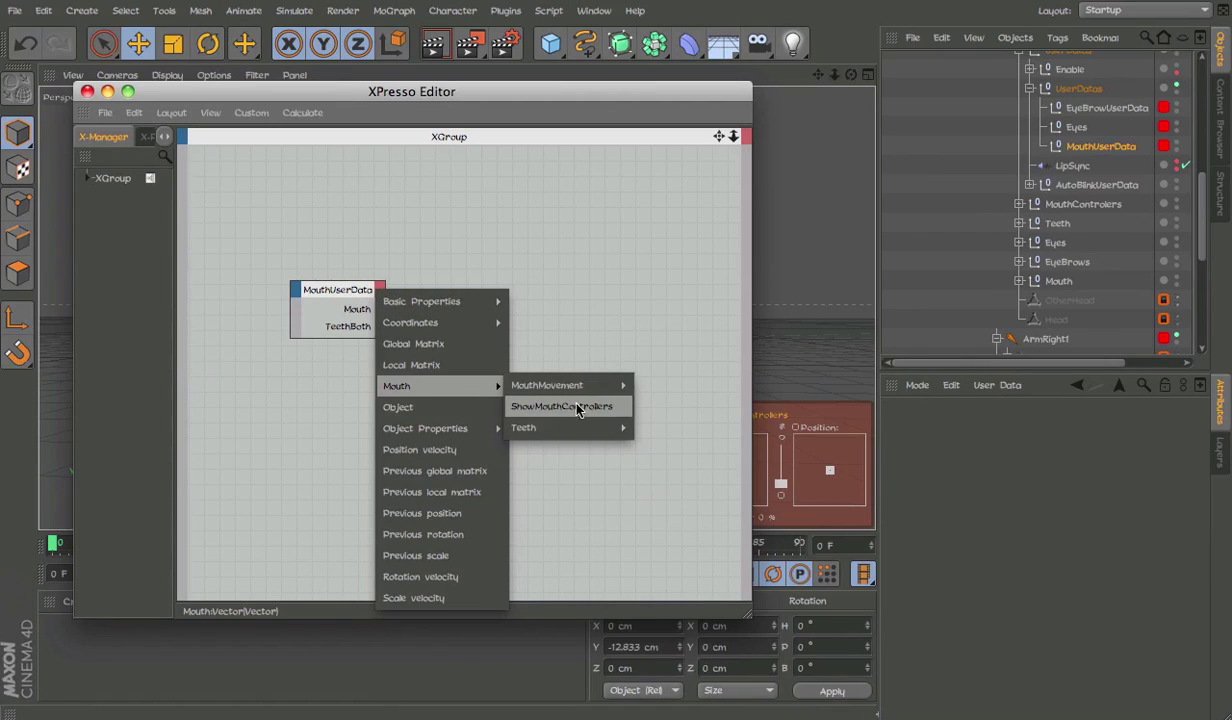
{"action": "left_click", "coordinate": [575, 406]}
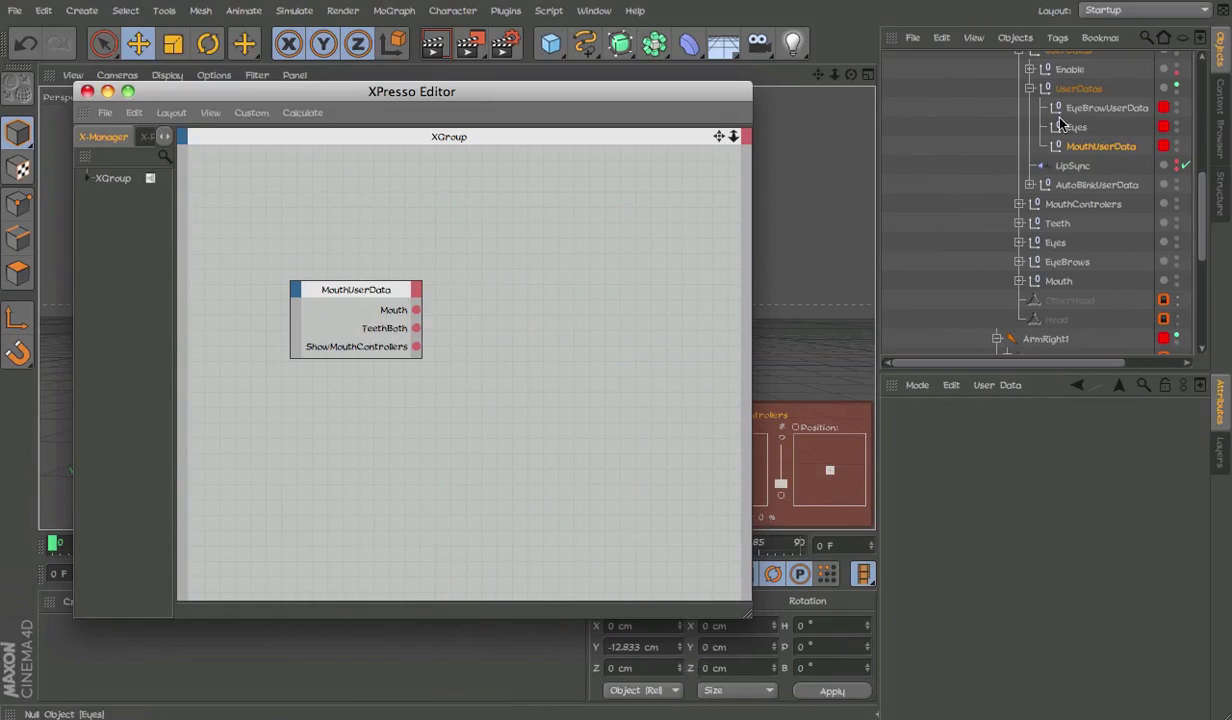
Collapse the UserDatas and TemplateV4 hierarchies in the Object Manager.
{"action": "left_click", "coordinate": [1029, 88]}
{"action": "left_click", "coordinate": [1021, 64]}
{"action": "scroll", "coordinate": [1023, 159], "scroll_direction": "up", "scroll_amount": 5}
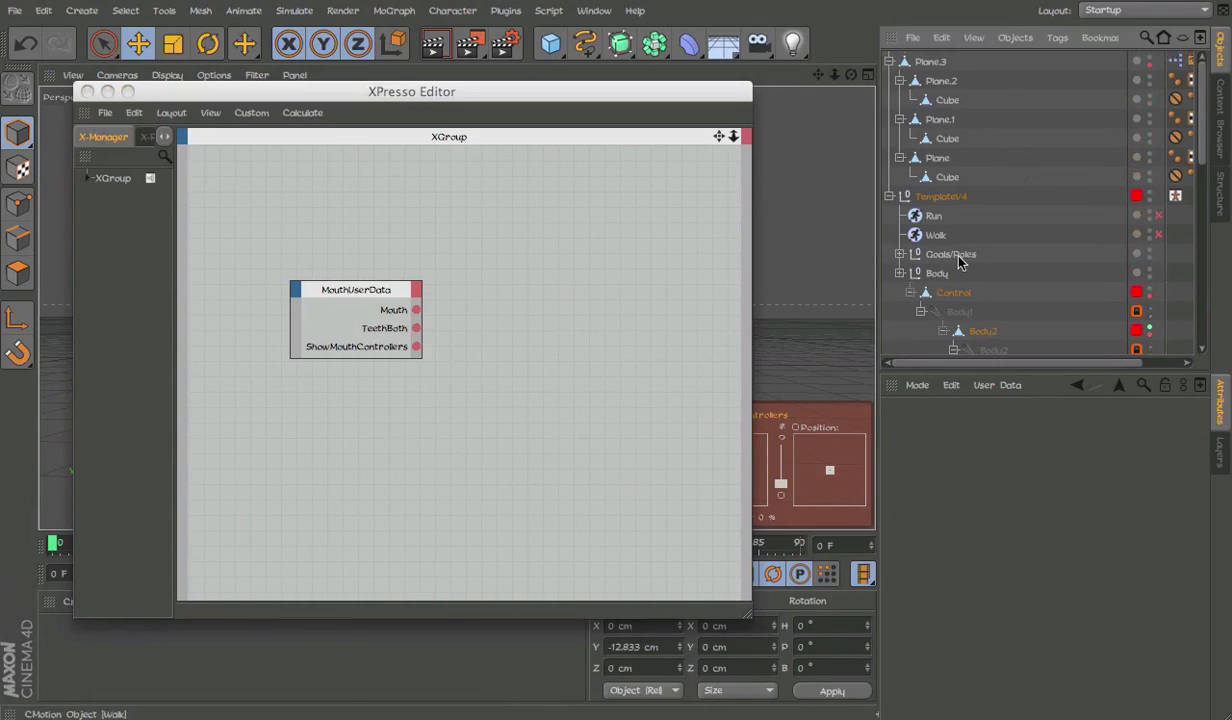
{"action": "left_click", "coordinate": [900, 273]}
{"action": "left_click", "coordinate": [890, 196]}
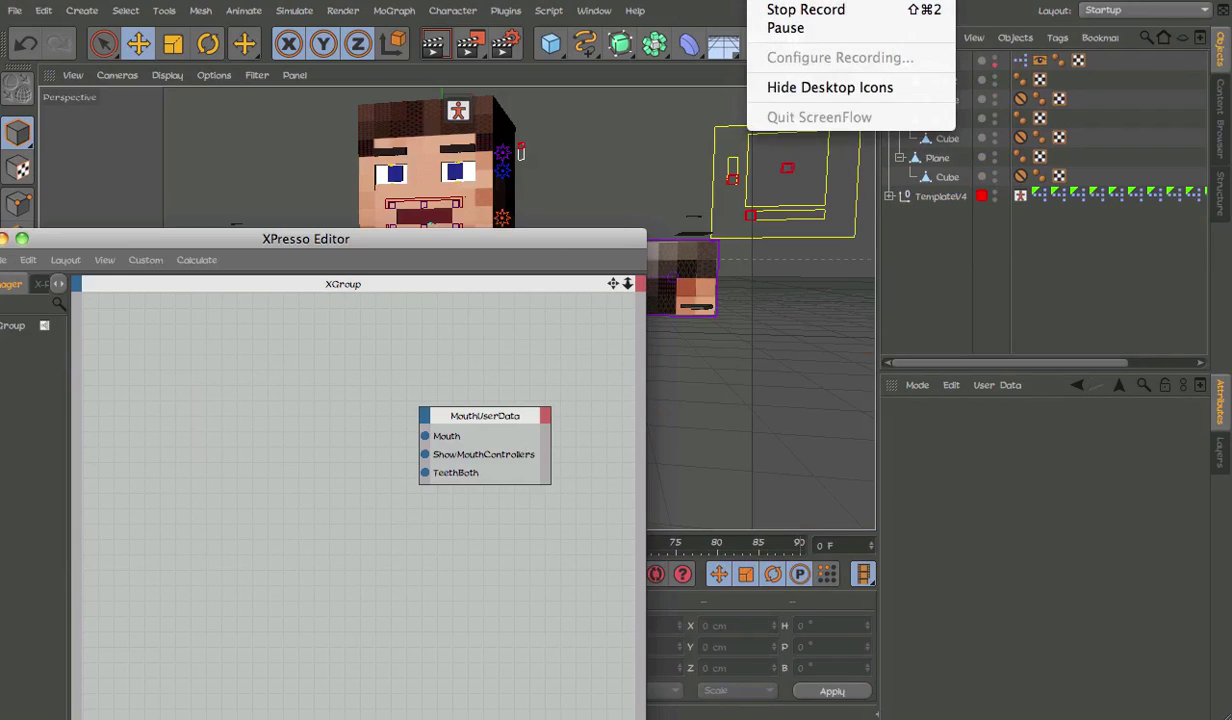
Add the cube under Plane to the graph with a Position output.
{"action": "left_click_drag", "start_coordinate": [480, 417], "coordinate": [465, 436]}
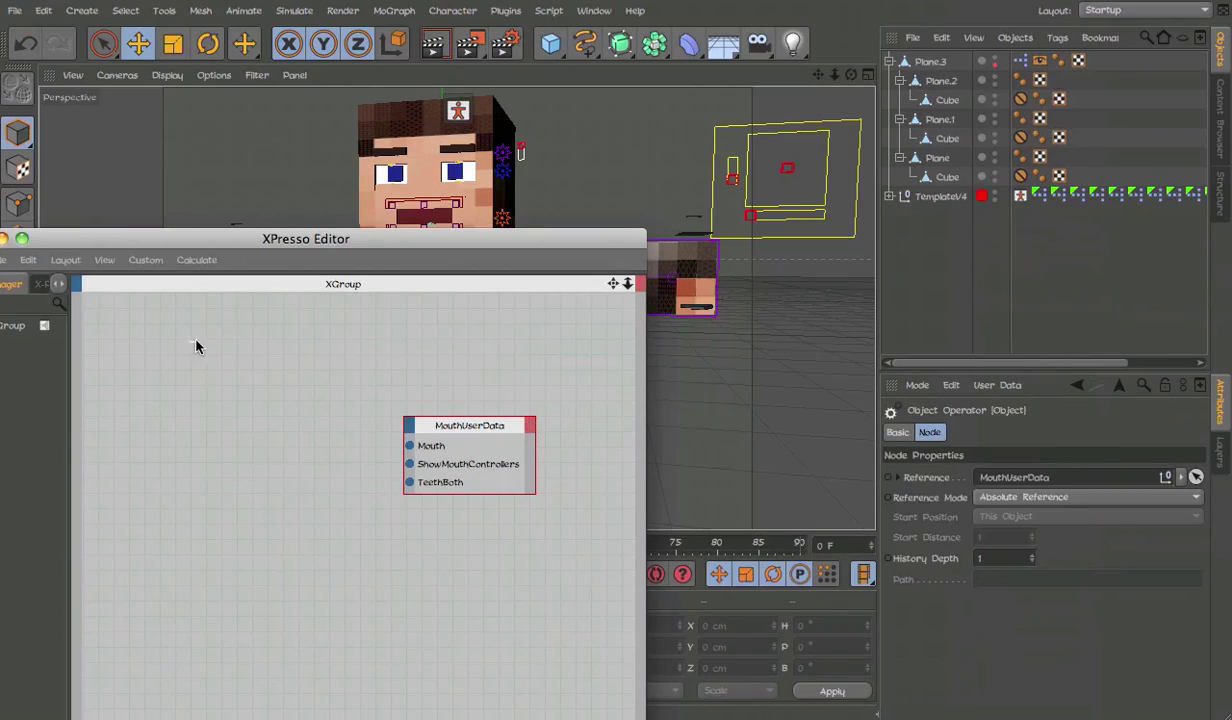
{"action": "left_click", "coordinate": [245, 382]}
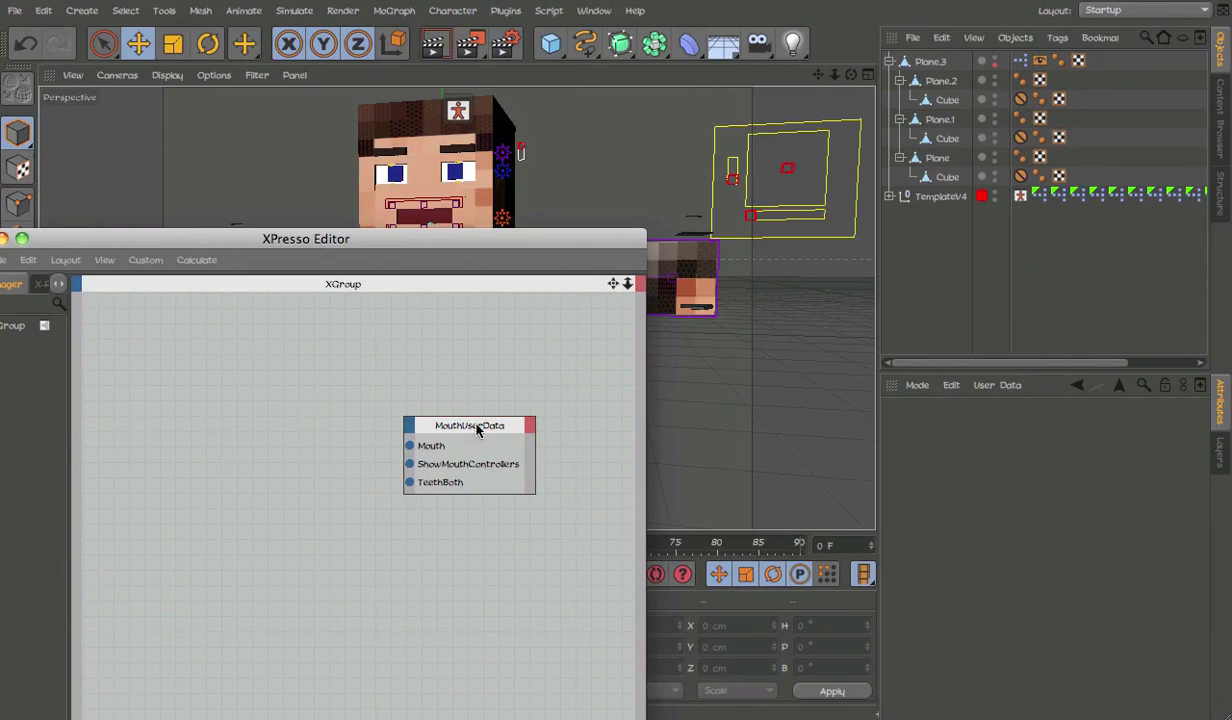
{"action": "left_click_drag", "start_coordinate": [436, 426], "coordinate": [412, 418]}
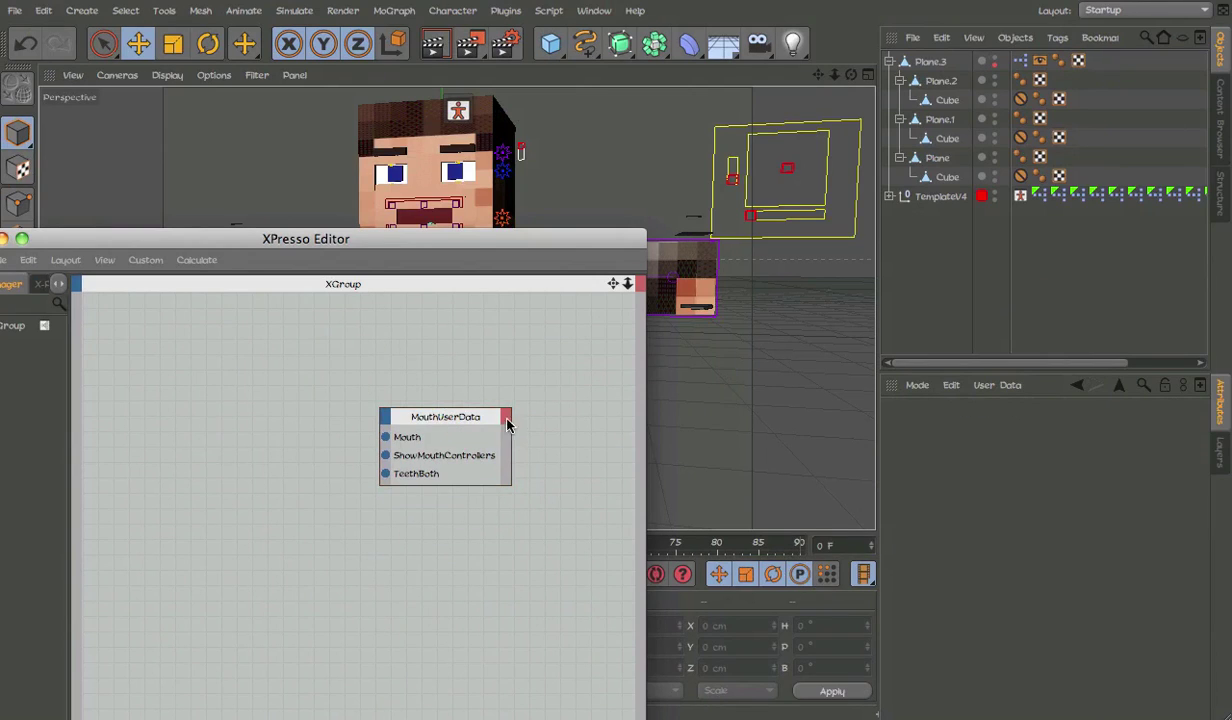
{"action": "left_click", "coordinate": [786, 168]}
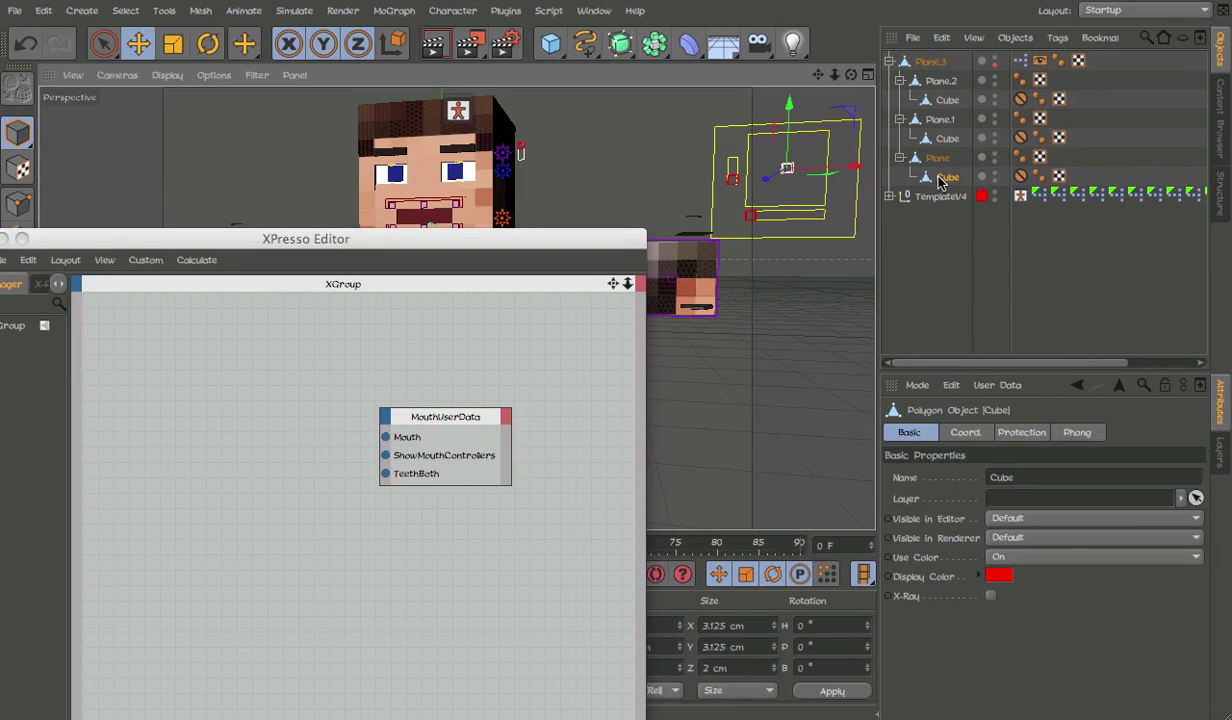
{"action": "left_click_drag", "start_coordinate": [822, 195], "coordinate": [700, 218], "text": "alt"}
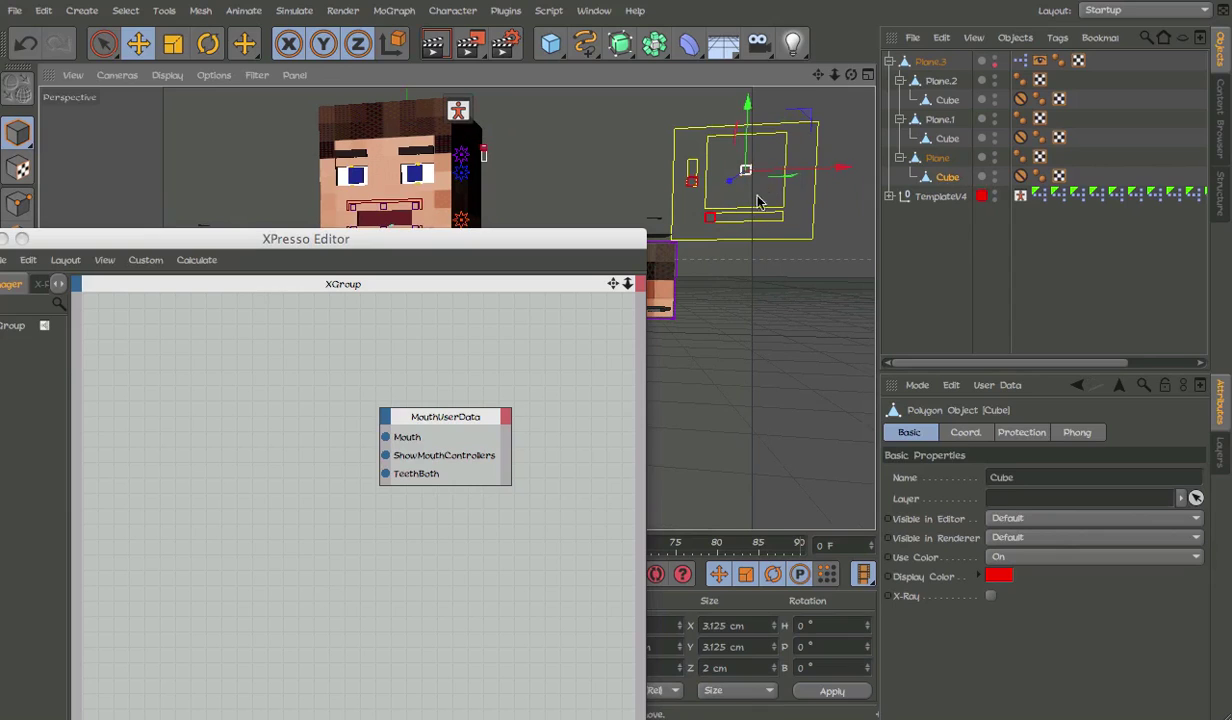
{"action": "mouse_move", "coordinate": [908, 176]}
{"action": "left_mouse_down"}
{"action": "mouse_move", "coordinate": [226, 374]}
{"action": "mouse_move", "coordinate": [197, 405]}
{"action": "left_mouse_up"}
{"action": "left_click", "coordinate": [222, 392]}
{"action": "mouse_move", "coordinate": [260, 428]}
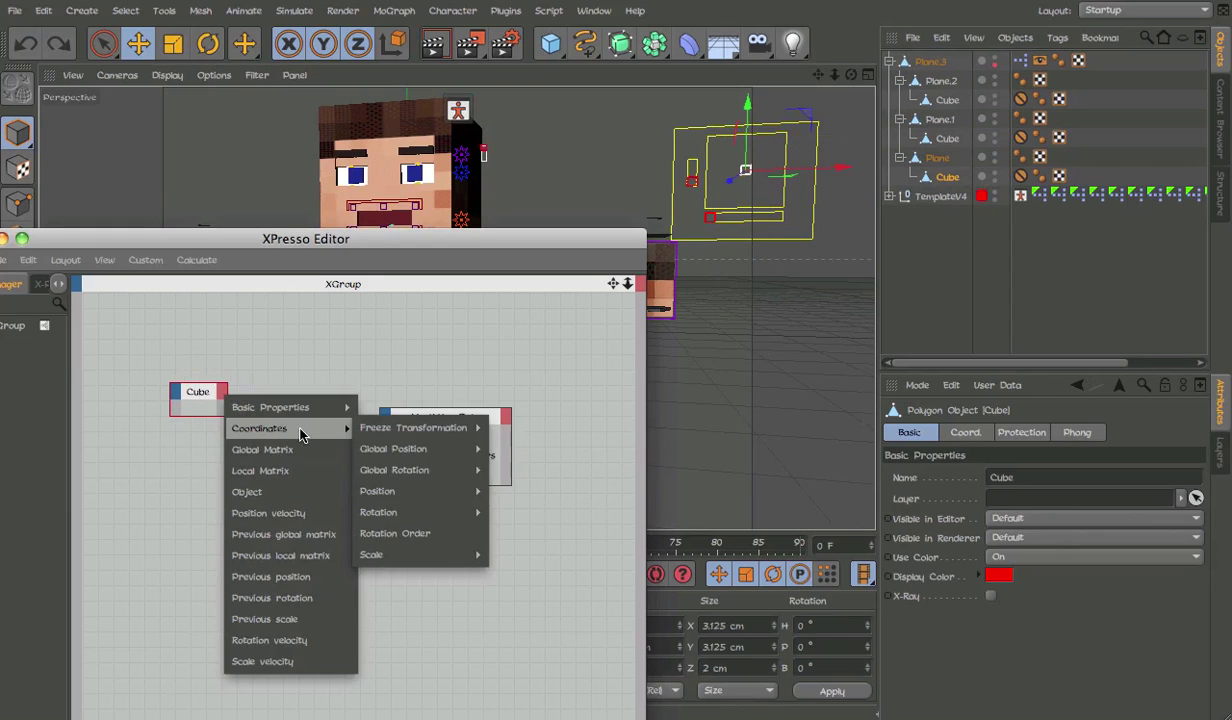
{"action": "mouse_move", "coordinate": [378, 491]}
{"action": "left_click", "coordinate": [506, 491]}
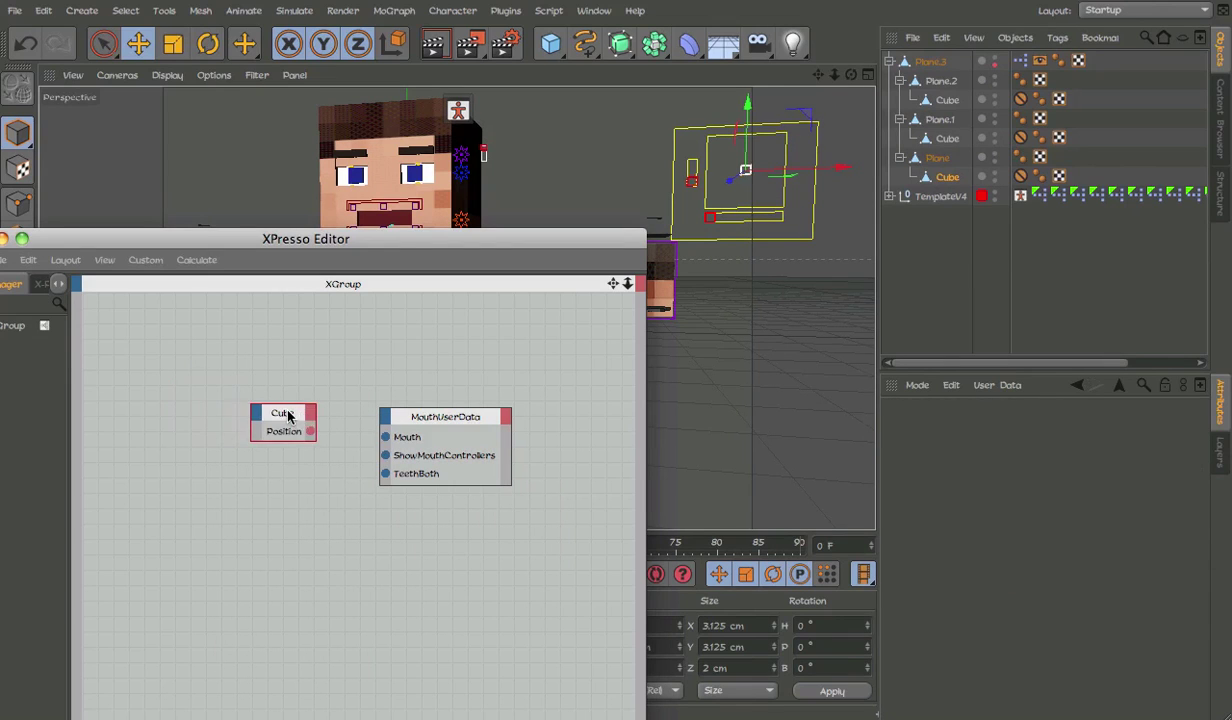
{"action": "left_click_drag", "start_coordinate": [182, 383], "coordinate": [172, 420]}
Add the Plane.1 cube below it with a Position X output.
{"action": "left_click", "coordinate": [950, 139]}
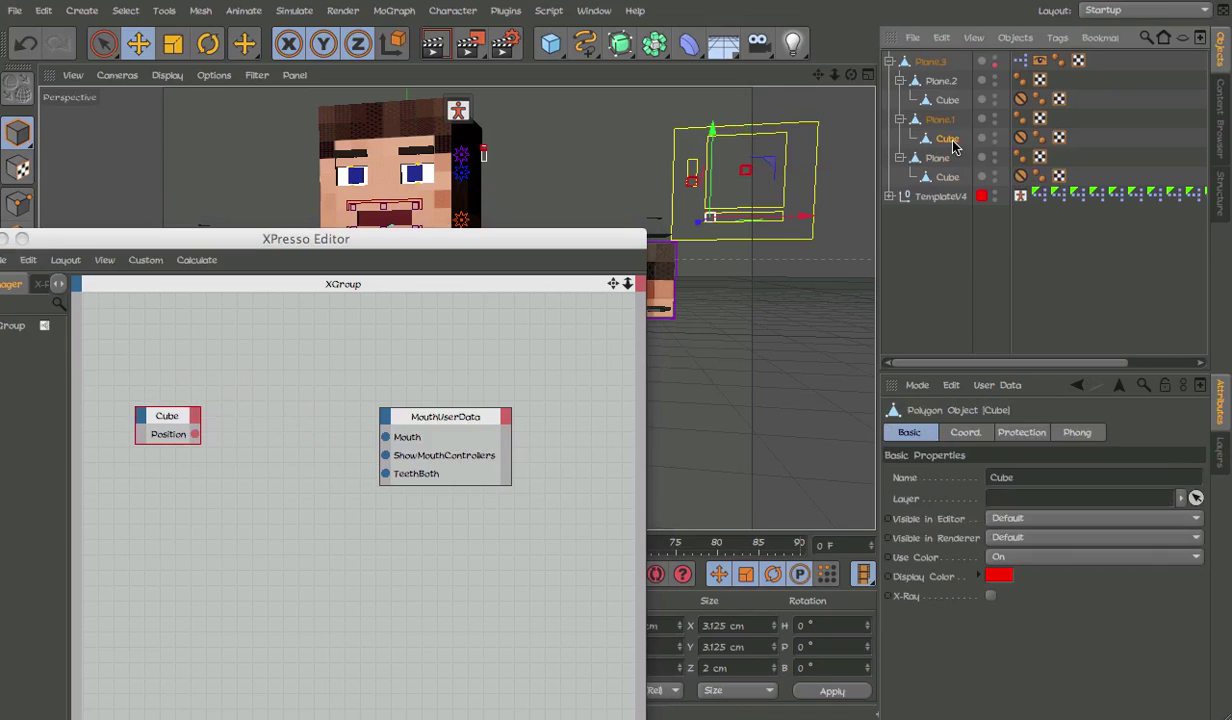
{"action": "left_click_drag", "start_coordinate": [946, 138], "coordinate": [140, 500]}
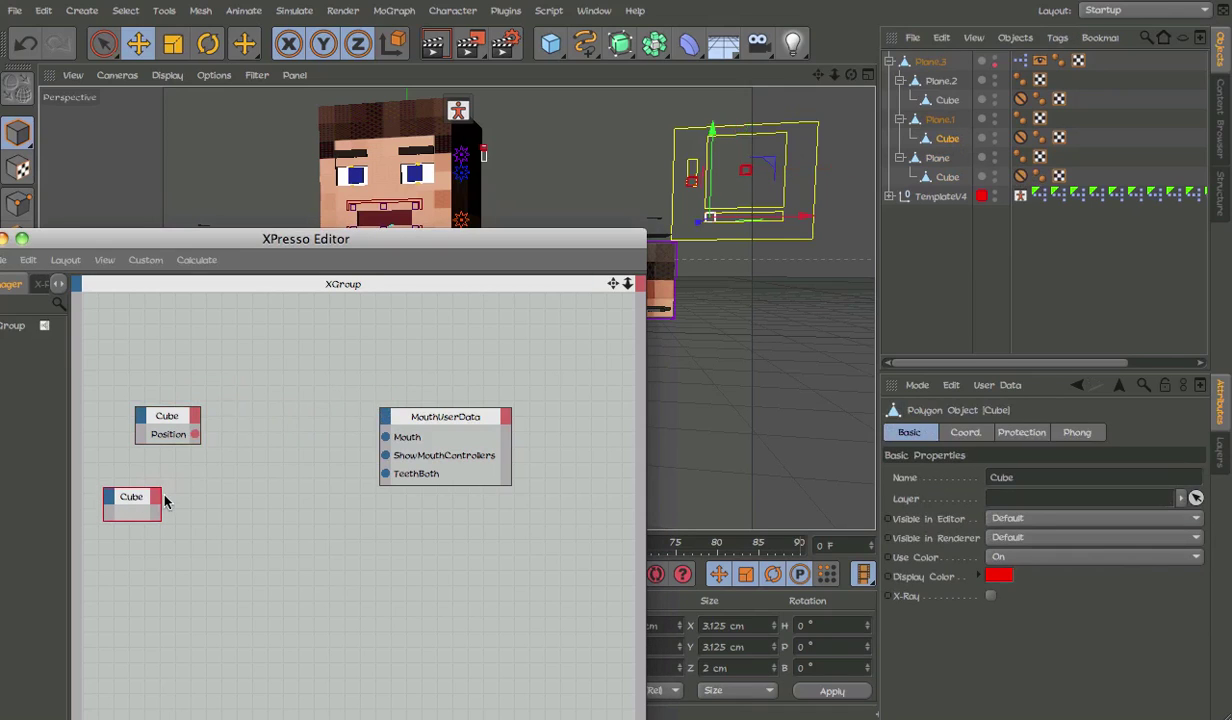
{"action": "left_click", "coordinate": [158, 498]}
{"action": "mouse_move", "coordinate": [194, 477]}
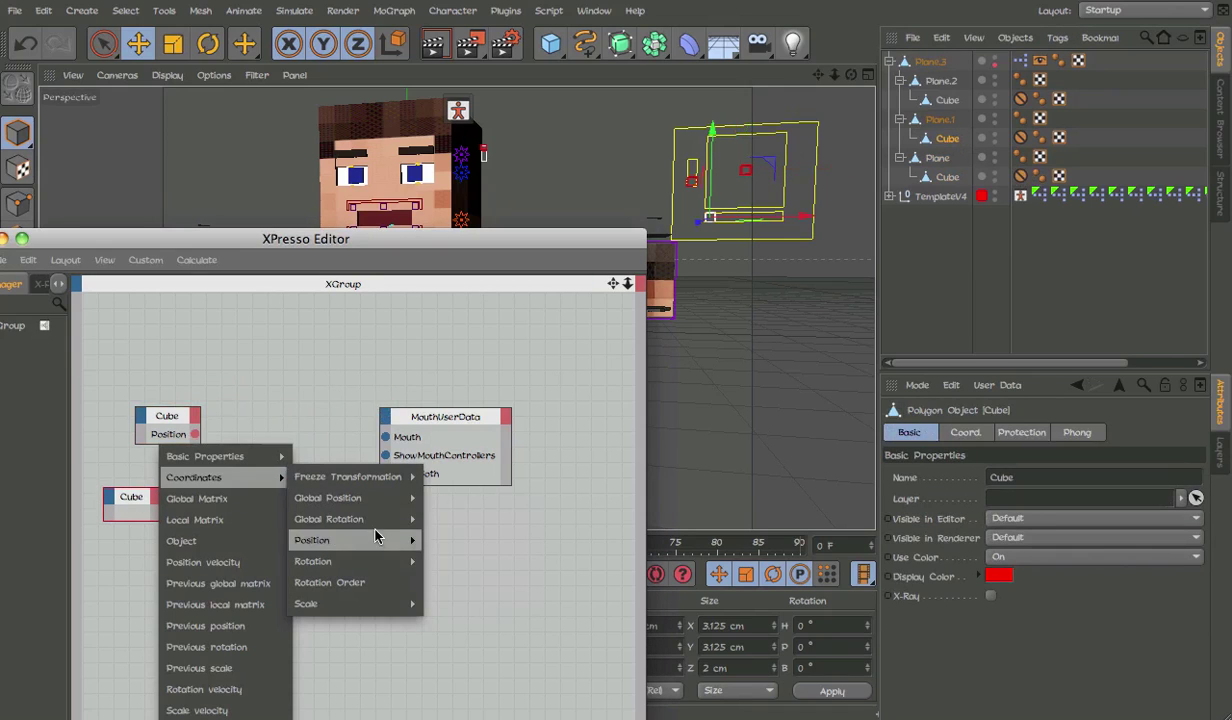
{"action": "mouse_move", "coordinate": [352, 540]}
{"action": "left_click", "coordinate": [472, 560]}
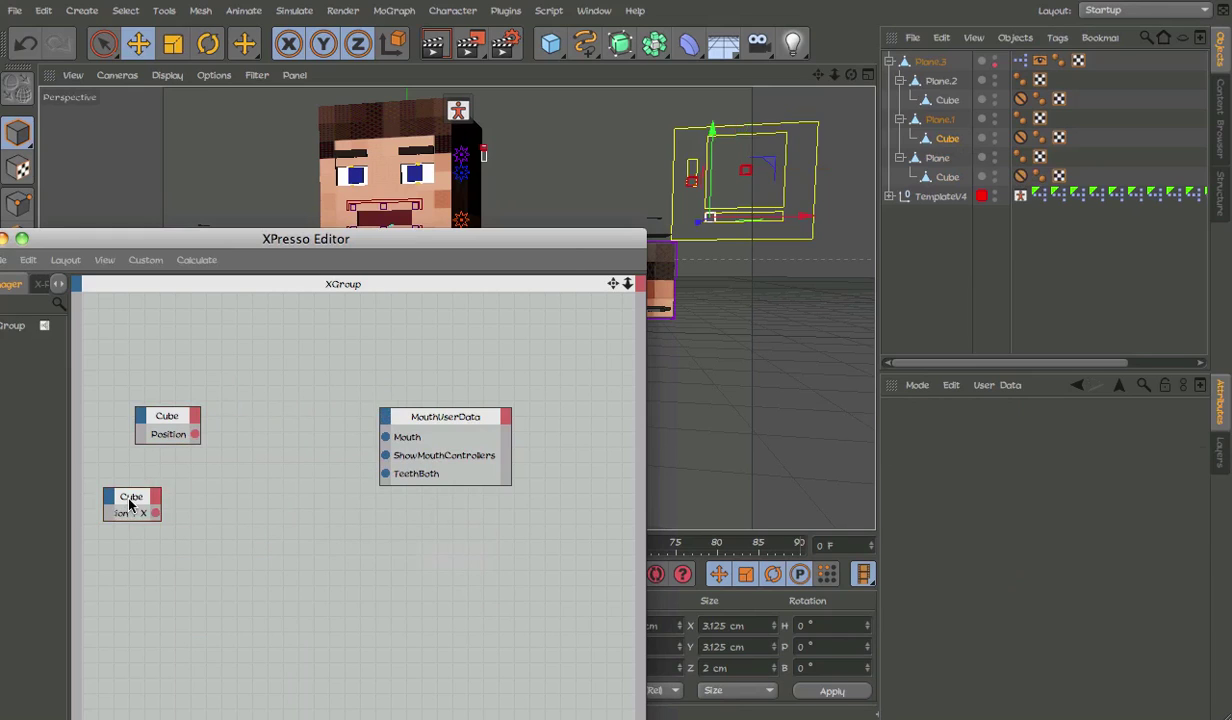
{"action": "left_click", "coordinate": [245, 510]}
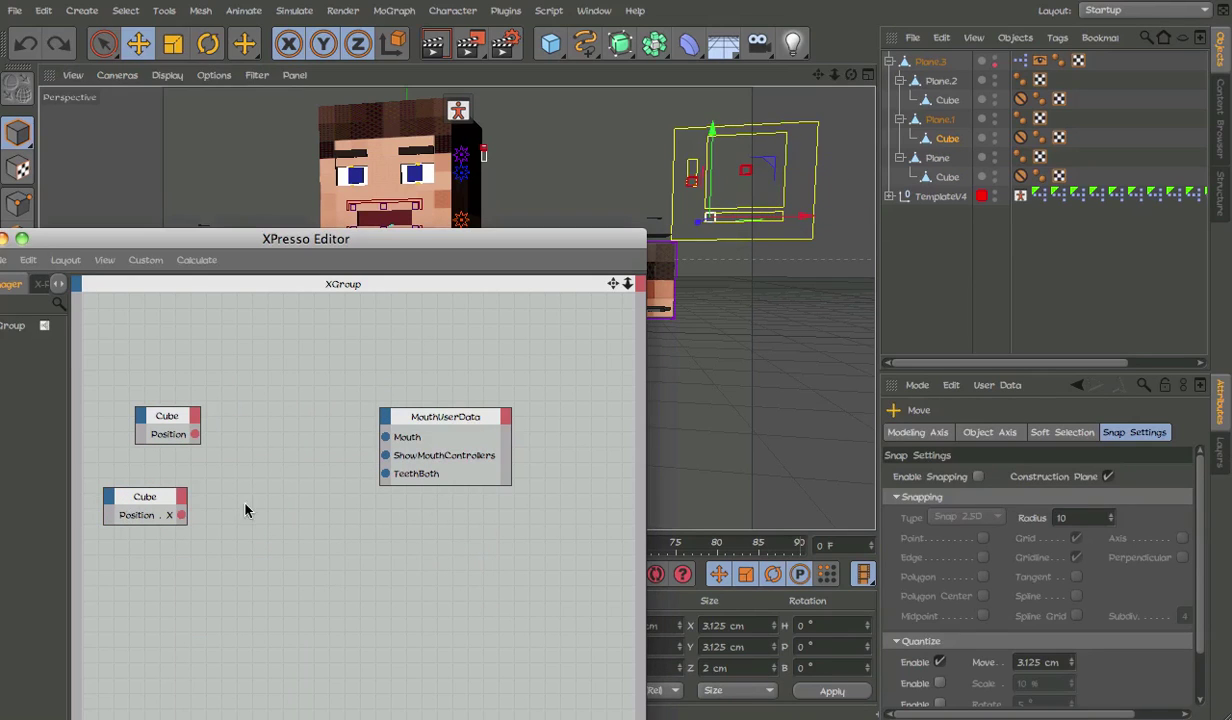
Add the Plane.2 cube with Position X and Position Y outputs, placed between the others.
{"action": "left_click", "coordinate": [948, 176]}
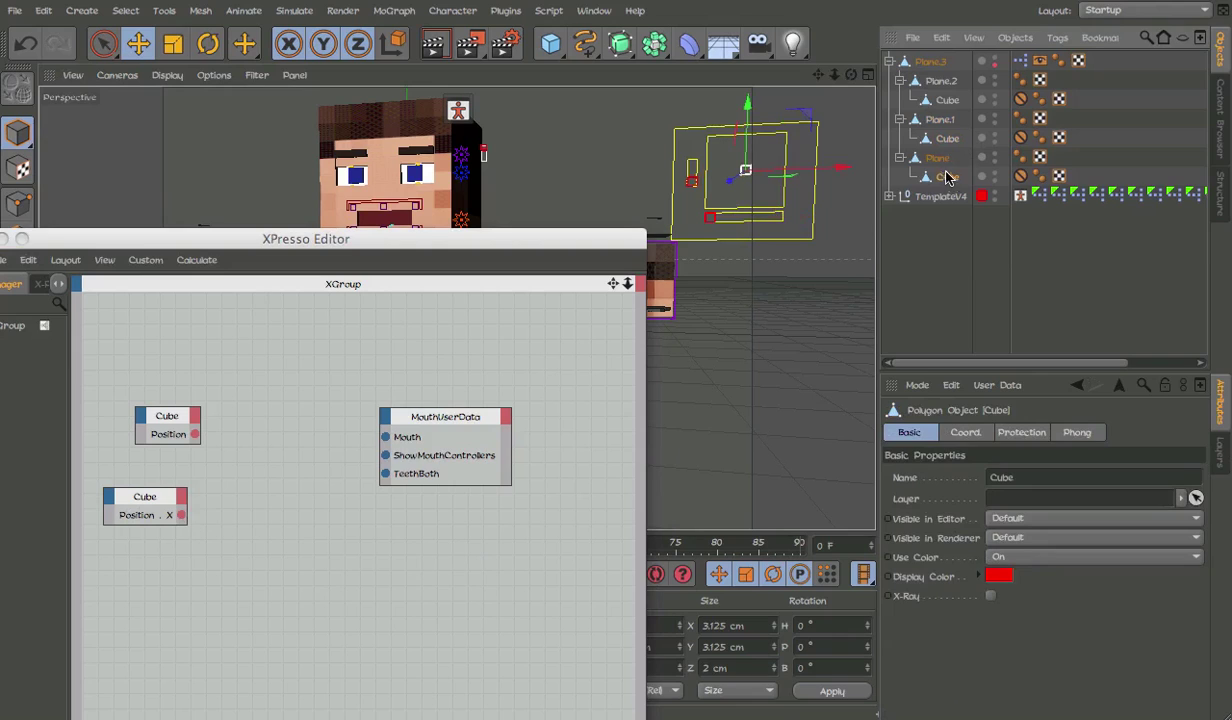
{"action": "left_click", "coordinate": [935, 118]}
{"action": "left_click_drag", "start_coordinate": [947, 100], "coordinate": [210, 418]}
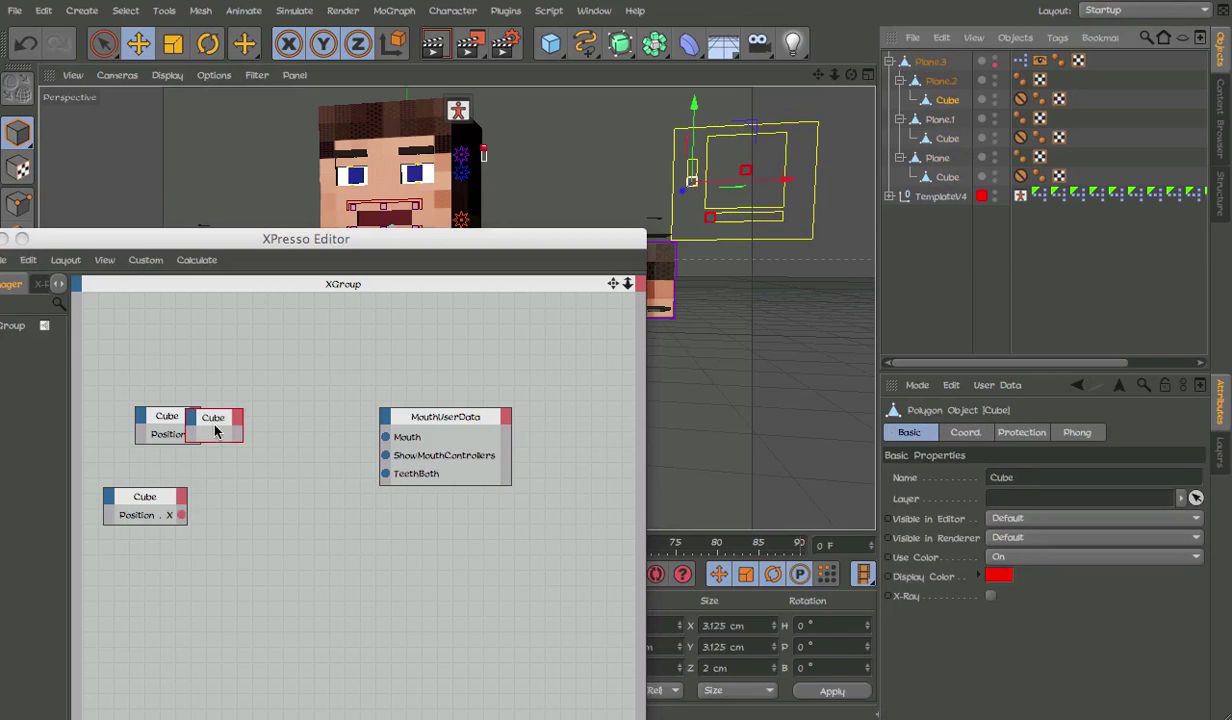
{"action": "left_click", "coordinate": [241, 420]}
{"action": "mouse_move", "coordinate": [408, 472]}
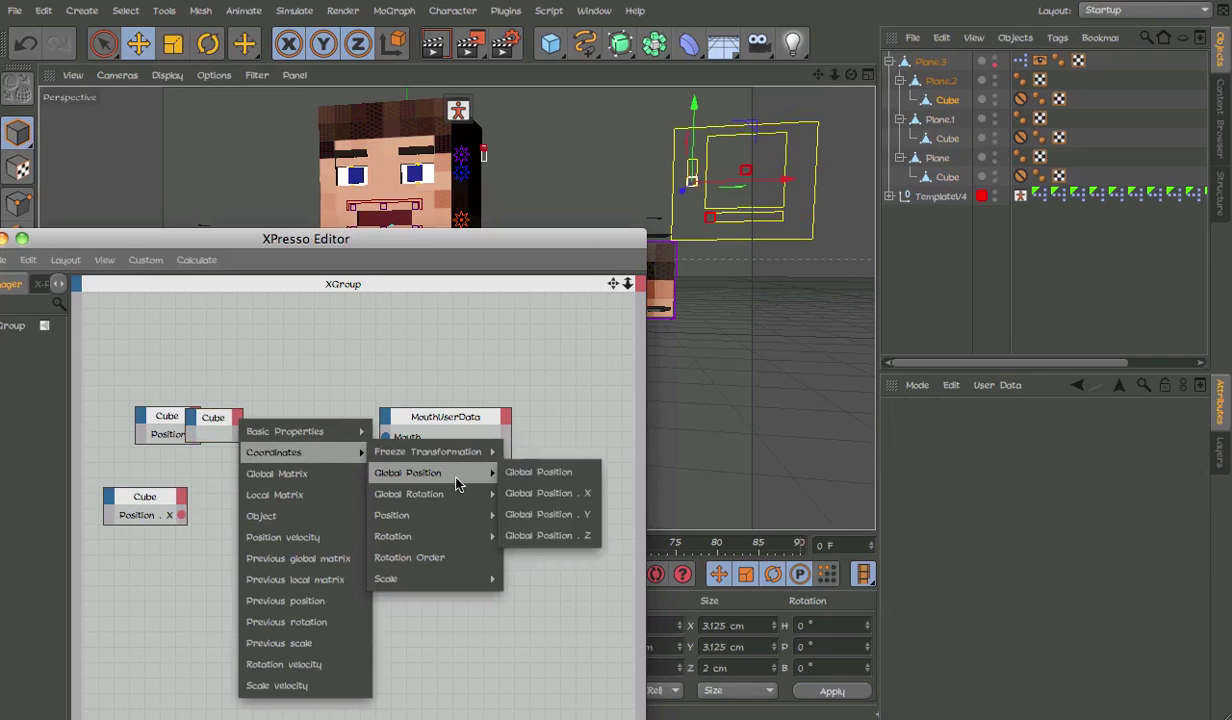
{"action": "left_click", "coordinate": [533, 535]}
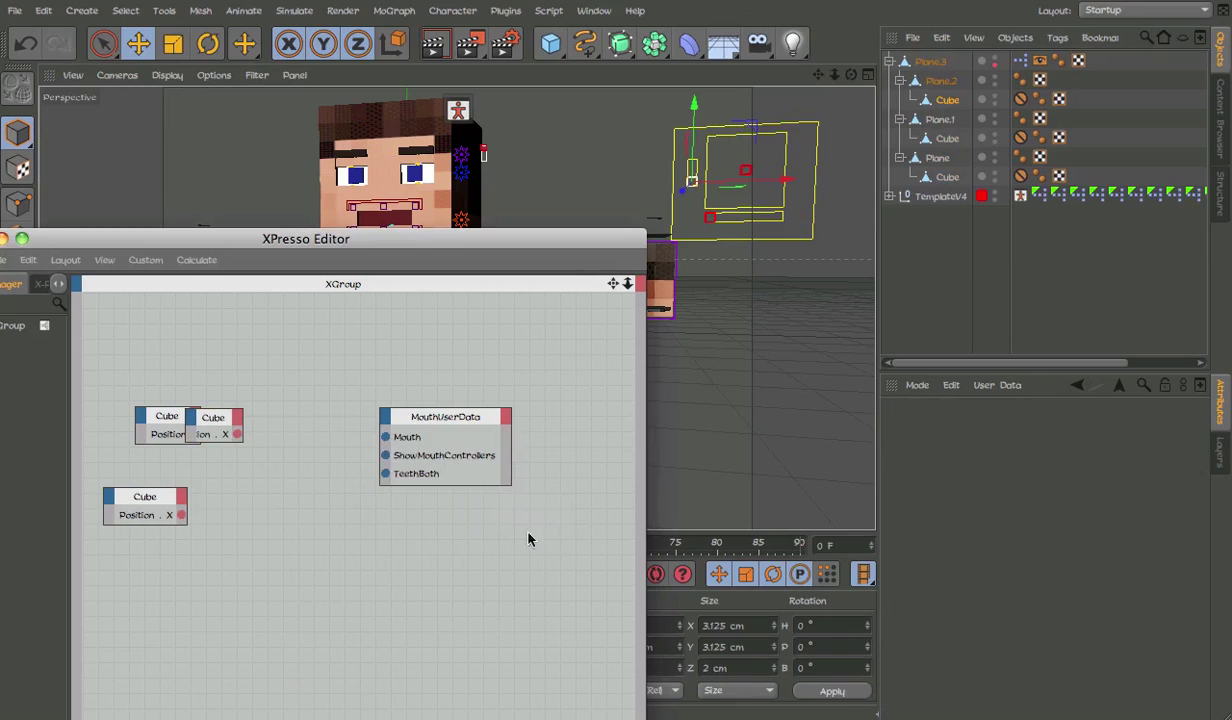
{"action": "left_click", "coordinate": [241, 420]}
{"action": "mouse_move", "coordinate": [392, 510]}
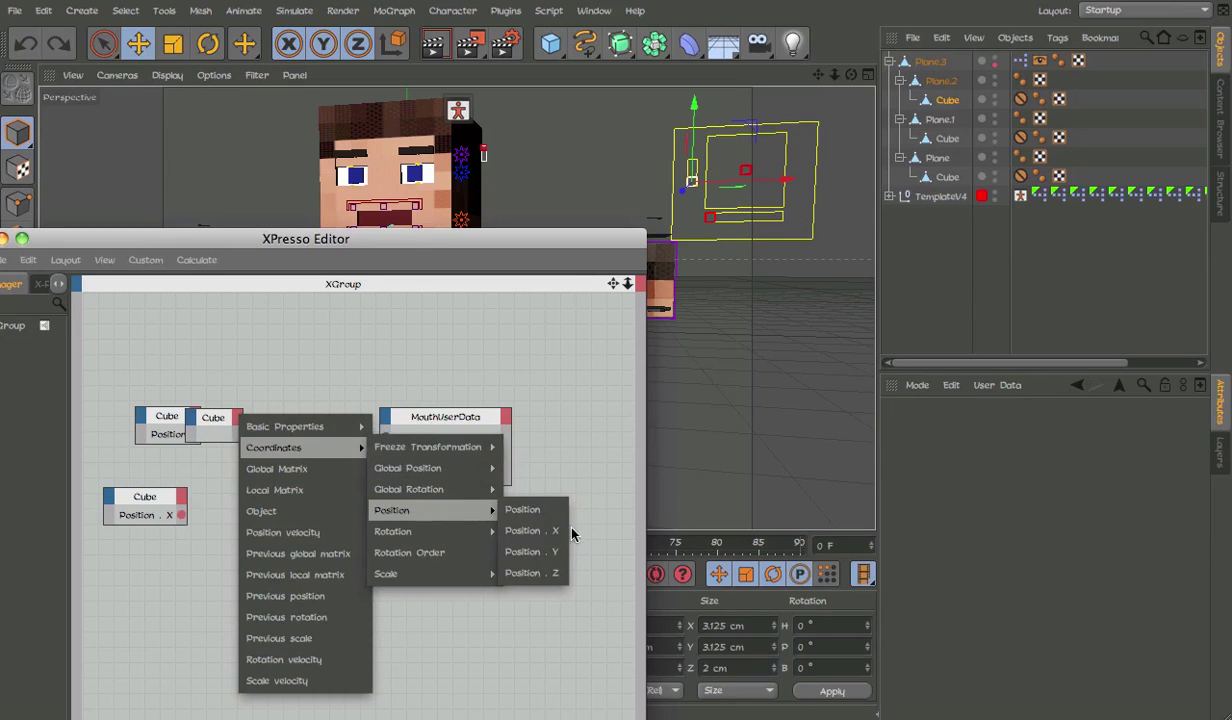
{"action": "left_click", "coordinate": [540, 551]}
{"action": "left_click_drag", "start_coordinate": [199, 430], "coordinate": [119, 468]}
Add a Range Mapper node left of MouthUserData with Vector data type.
{"action": "right_click", "coordinate": [296, 472]}
{"action": "mouse_move", "coordinate": [545, 539]}
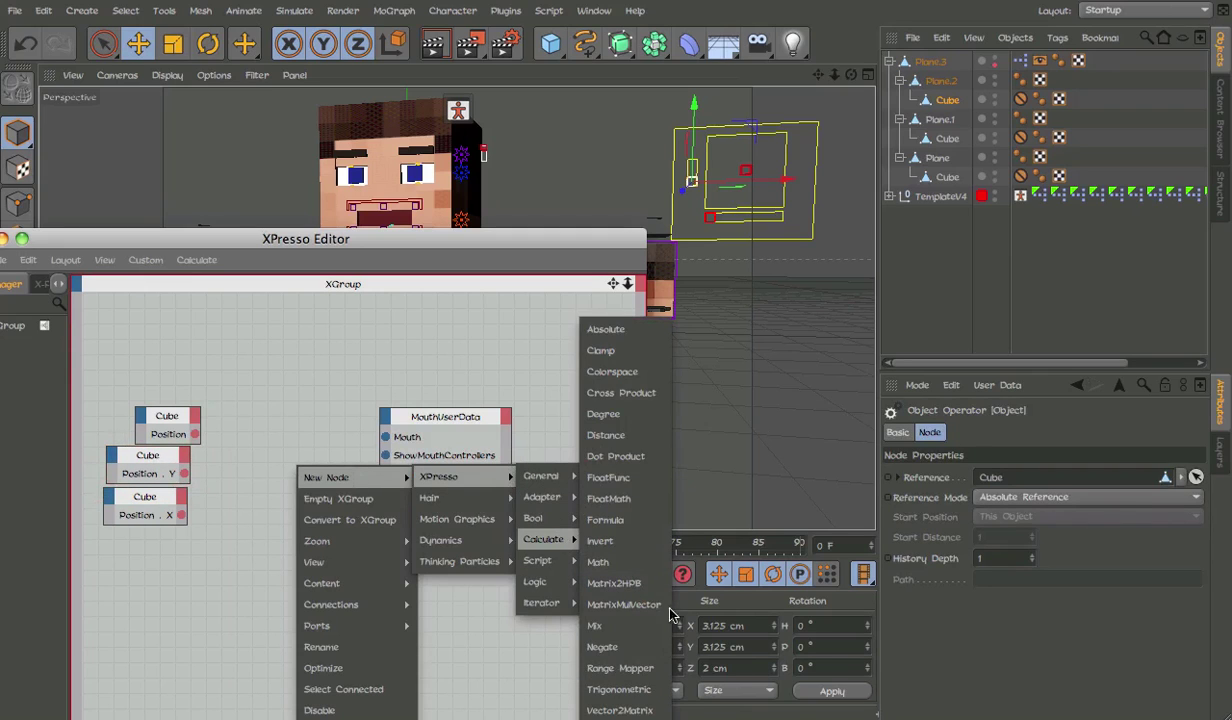
{"action": "left_click", "coordinate": [620, 668]}
{"action": "left_click_drag", "start_coordinate": [268, 452], "coordinate": [281, 414]}
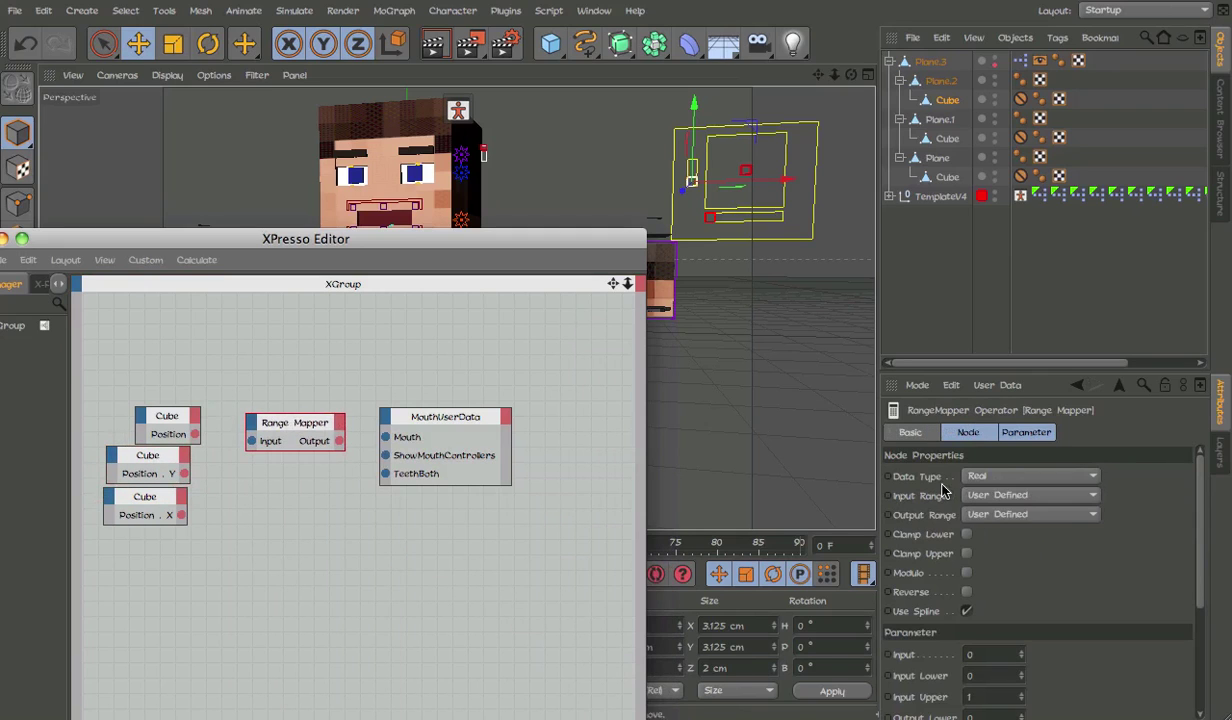
{"action": "left_click", "coordinate": [968, 476]}
{"action": "left_click", "coordinate": [968, 505]}
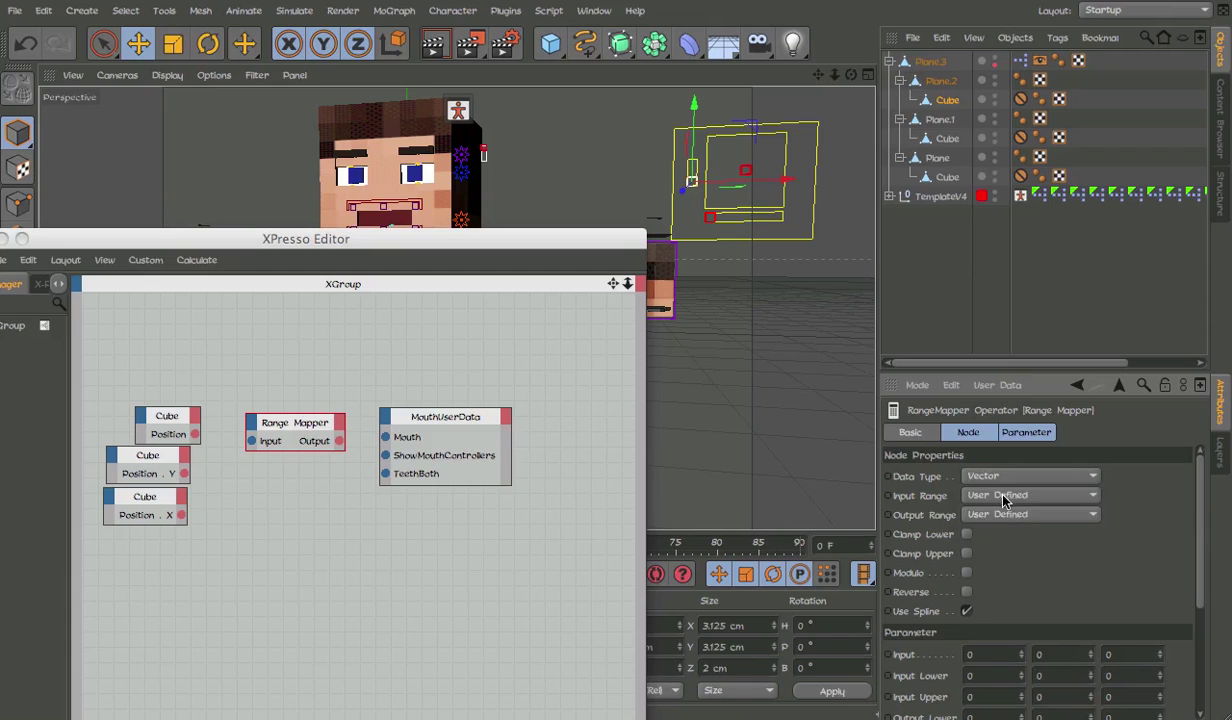
{"action": "left_click", "coordinate": [1003, 497]}
{"action": "left_click", "coordinate": [1030, 514]}
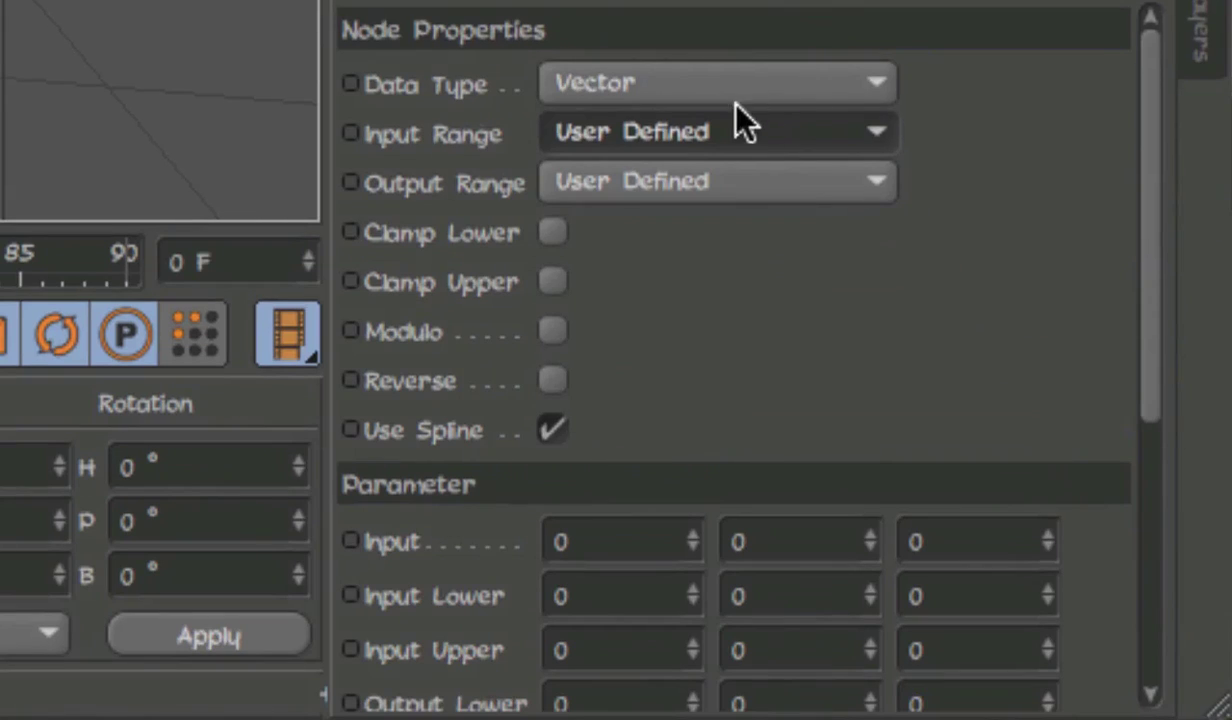
Set the Range Mapper's input and output ranges to Radians, keeping Vector.
{"action": "left_click", "coordinate": [736, 85]}
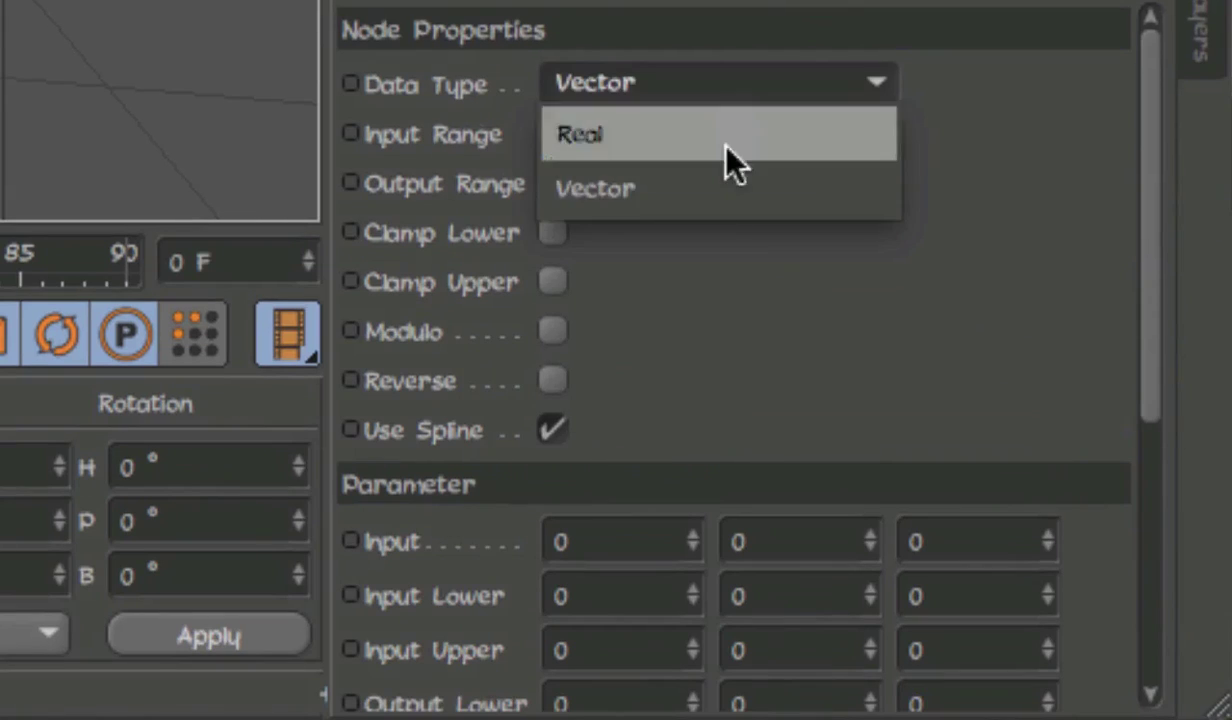
{"action": "left_click", "coordinate": [729, 182]}
{"action": "left_click", "coordinate": [765, 130]}
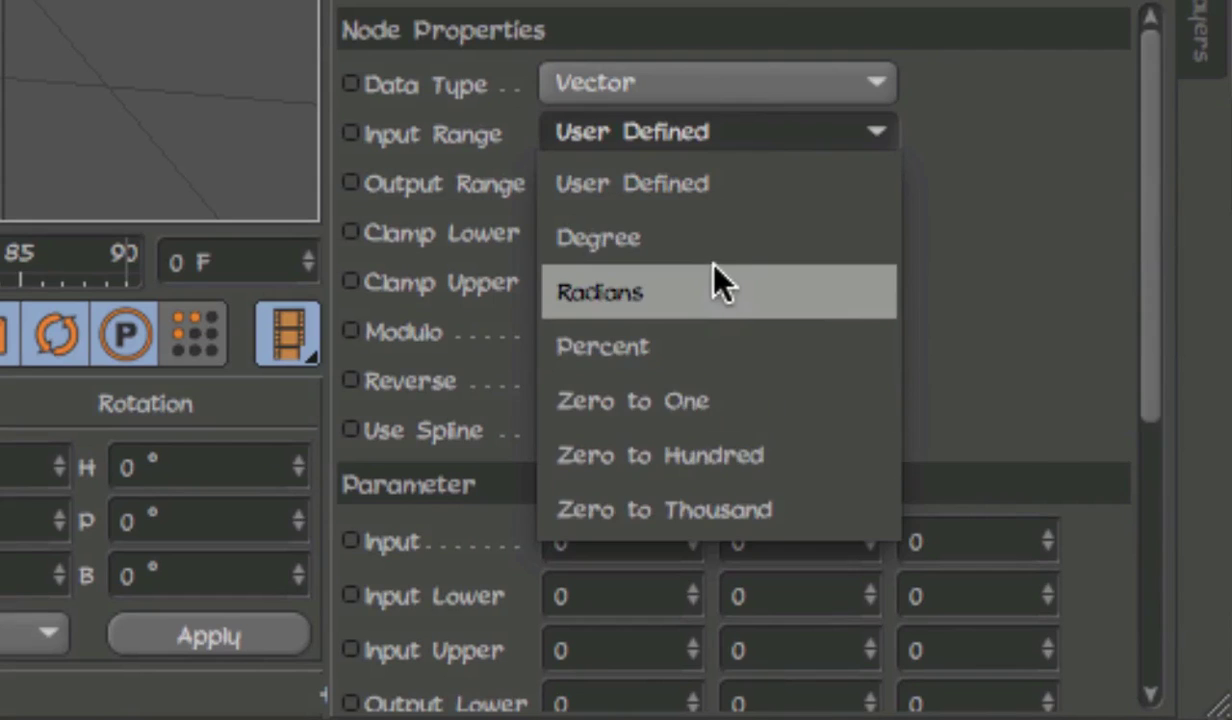
{"action": "left_click", "coordinate": [705, 290]}
{"action": "left_click", "coordinate": [705, 182]}
{"action": "left_click", "coordinate": [712, 365]}
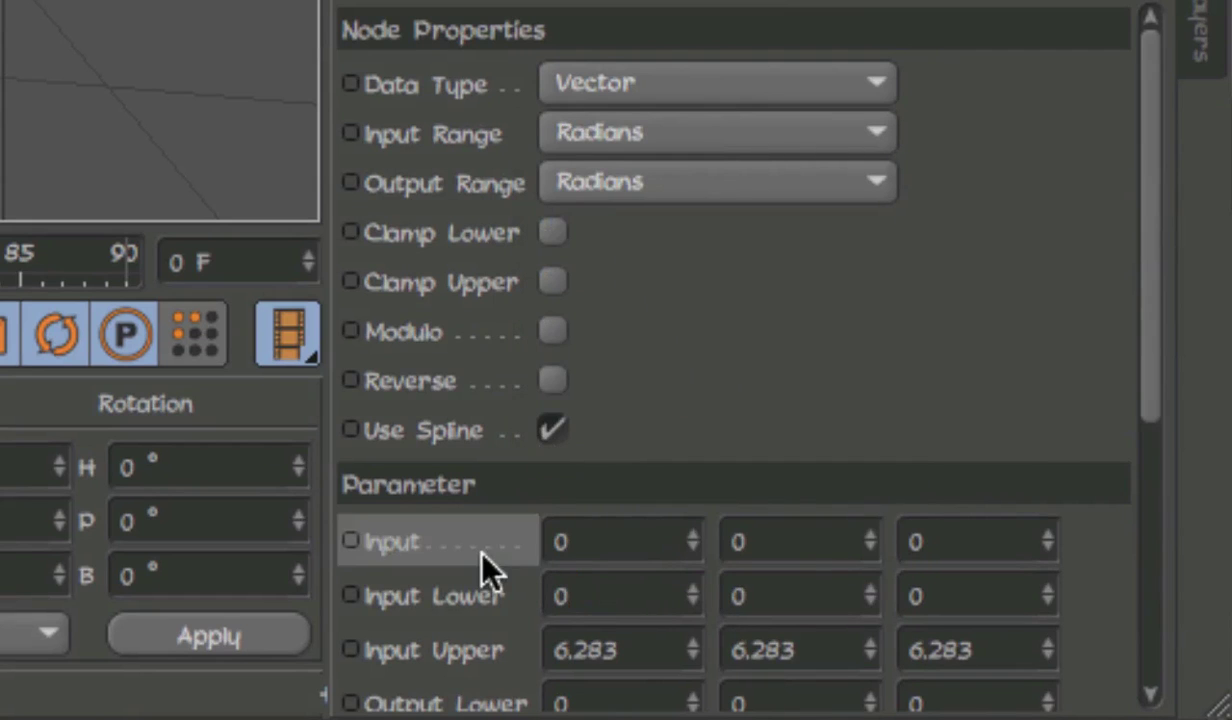
{"action": "scroll", "coordinate": [426, 558], "scroll_direction": "down", "scroll_amount": 5}
{"action": "scroll", "coordinate": [432, 555], "scroll_direction": "up", "scroll_amount": 5}
{"action": "scroll", "coordinate": [426, 558], "scroll_direction": "down", "scroll_amount": 5}
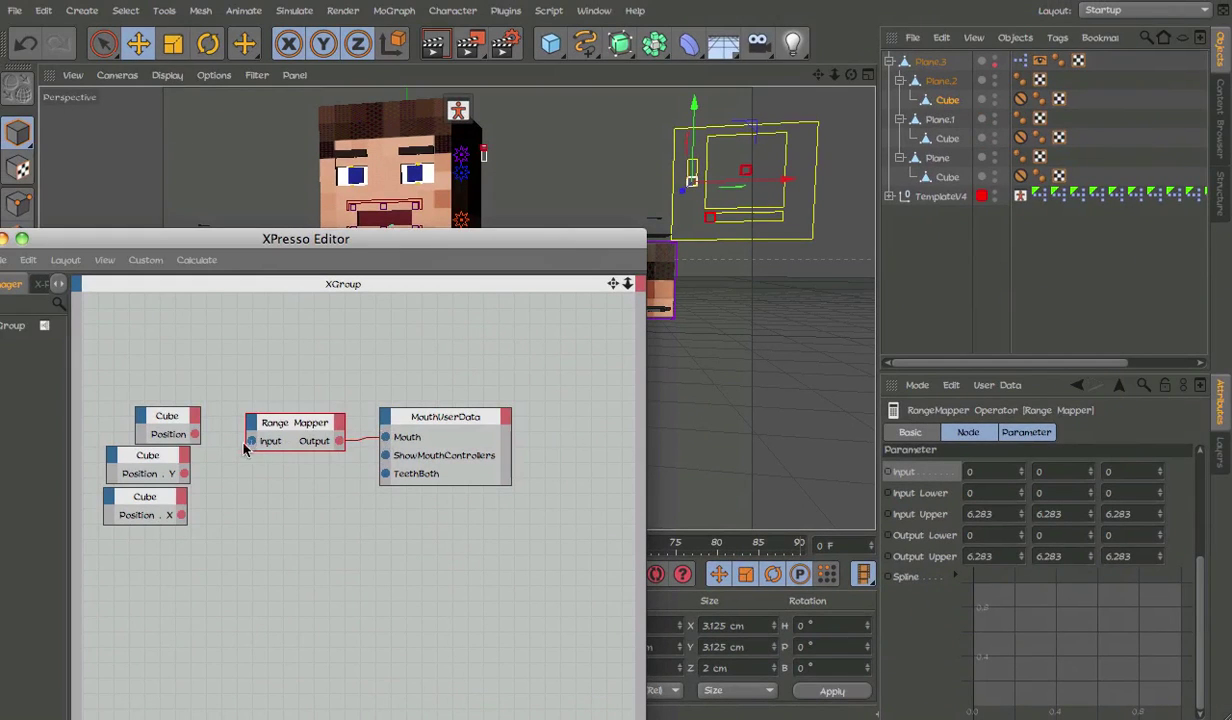
Wire Cube Position into the Range Mapper input and set the lower input bound to -11.
{"action": "left_click_drag", "start_coordinate": [198, 443], "coordinate": [195, 434]}
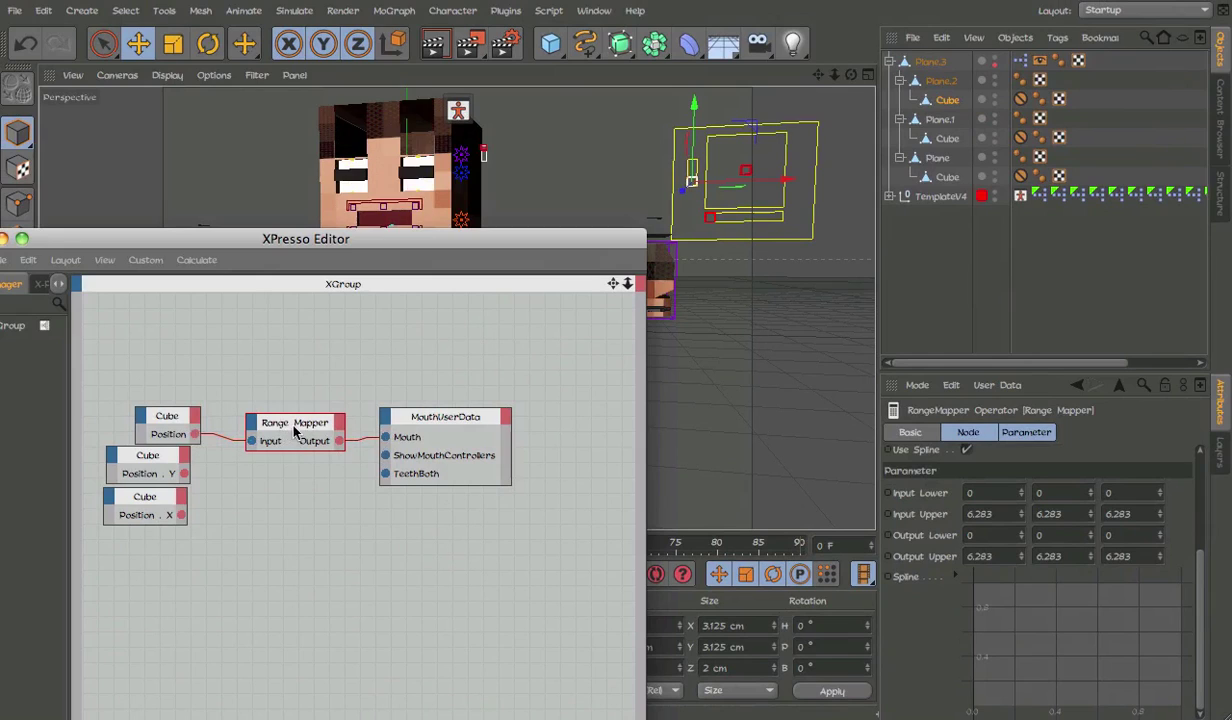
{"action": "left_click", "coordinate": [1003, 513]}
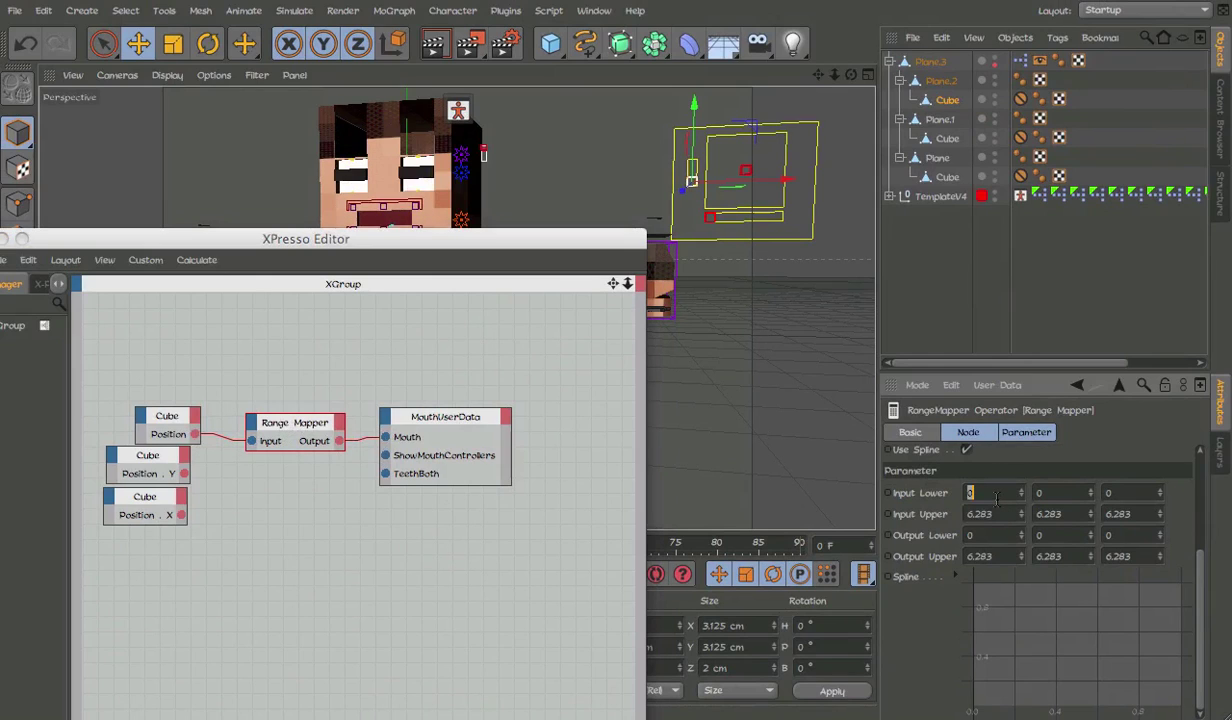
{"action": "type", "text": "-11"}
{"action": "key", "text": "Return"}
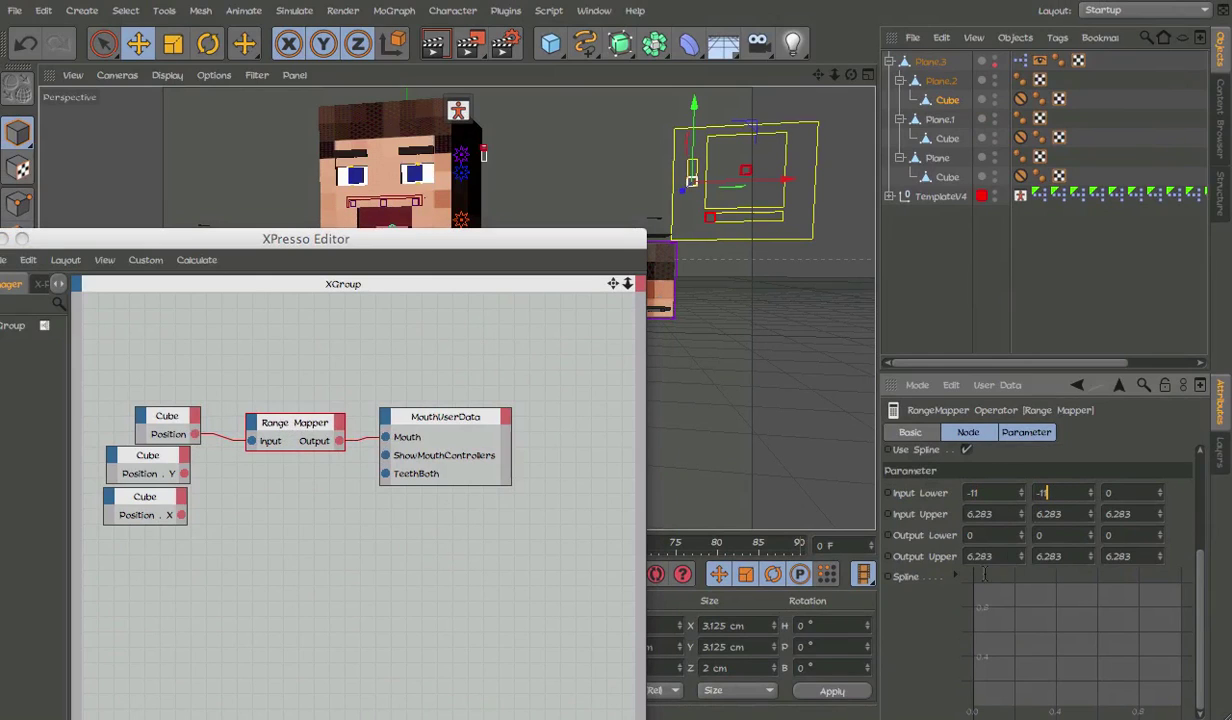
{"action": "left_click", "coordinate": [985, 513]}
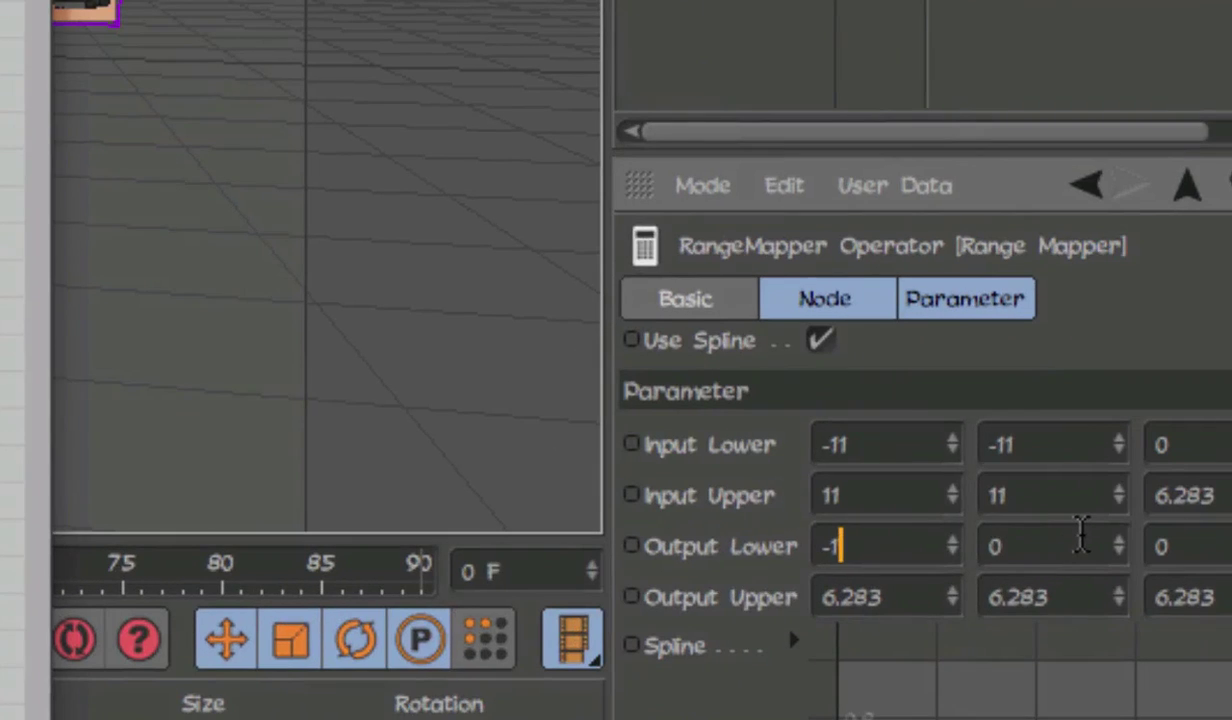
{"action": "type", "text": "-1"}
Set the Range Mapper's output bounds to -1 and 1.
{"action": "left_click", "coordinate": [1078, 531]}
{"action": "type", "text": "-1"}
{"action": "left_click", "coordinate": [917, 595]}
{"action": "type", "text": "1"}
{"action": "left_click", "coordinate": [1012, 595]}
{"action": "type", "text": "1"}
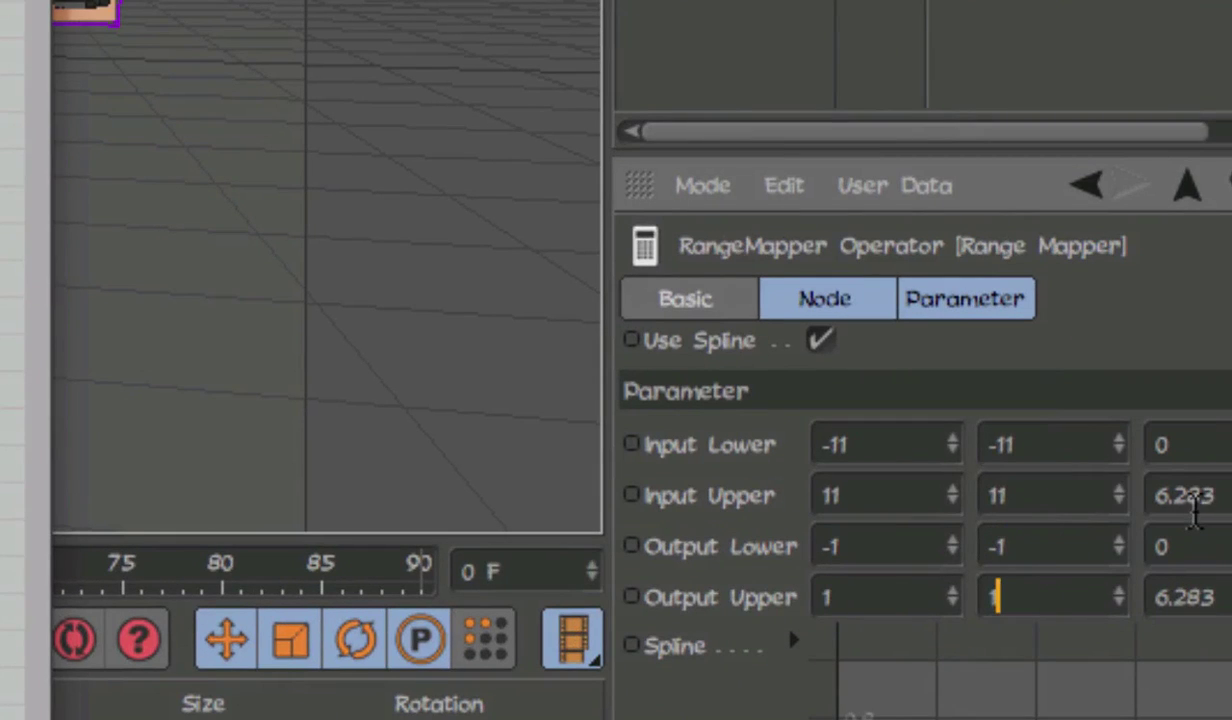
Zero the Z upper input and output bounds.
{"action": "left_click", "coordinate": [1191, 505]}
{"action": "type", "text": "0"}
{"action": "key", "text": "Tab"}
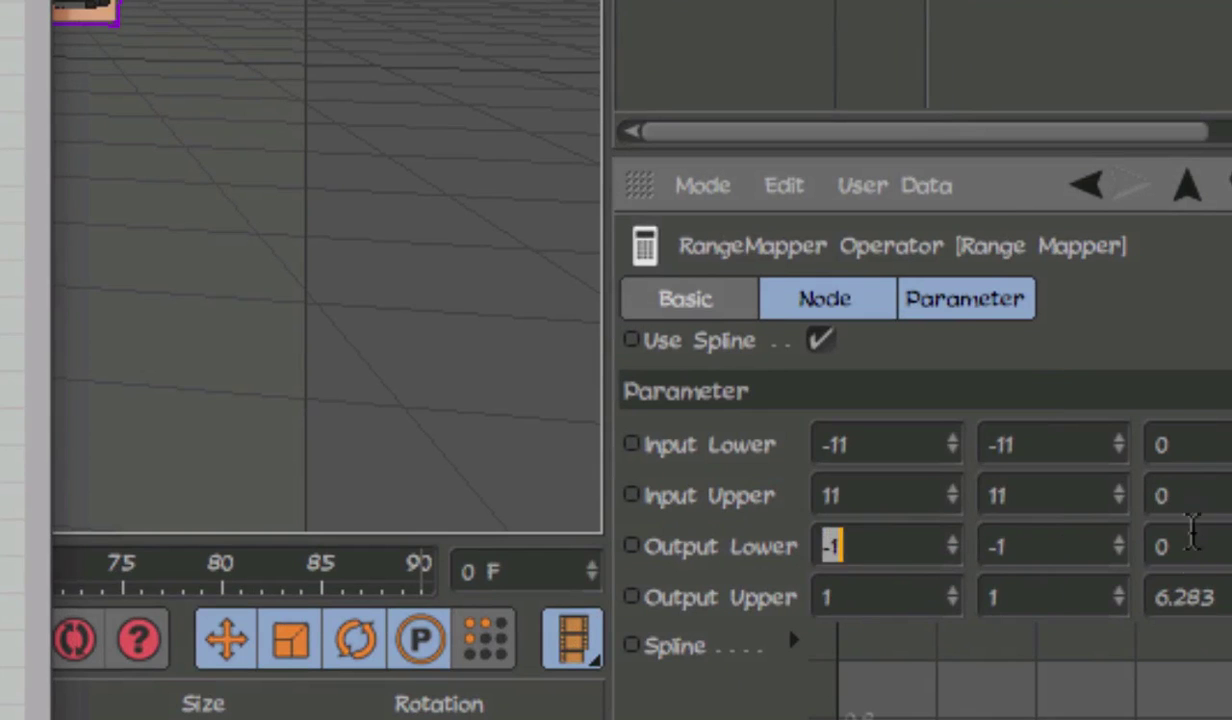
{"action": "left_click", "coordinate": [1192, 556]}
{"action": "double_click", "coordinate": [1185, 597]}
{"action": "type", "text": "0"}
{"action": "key", "text": "Return"}
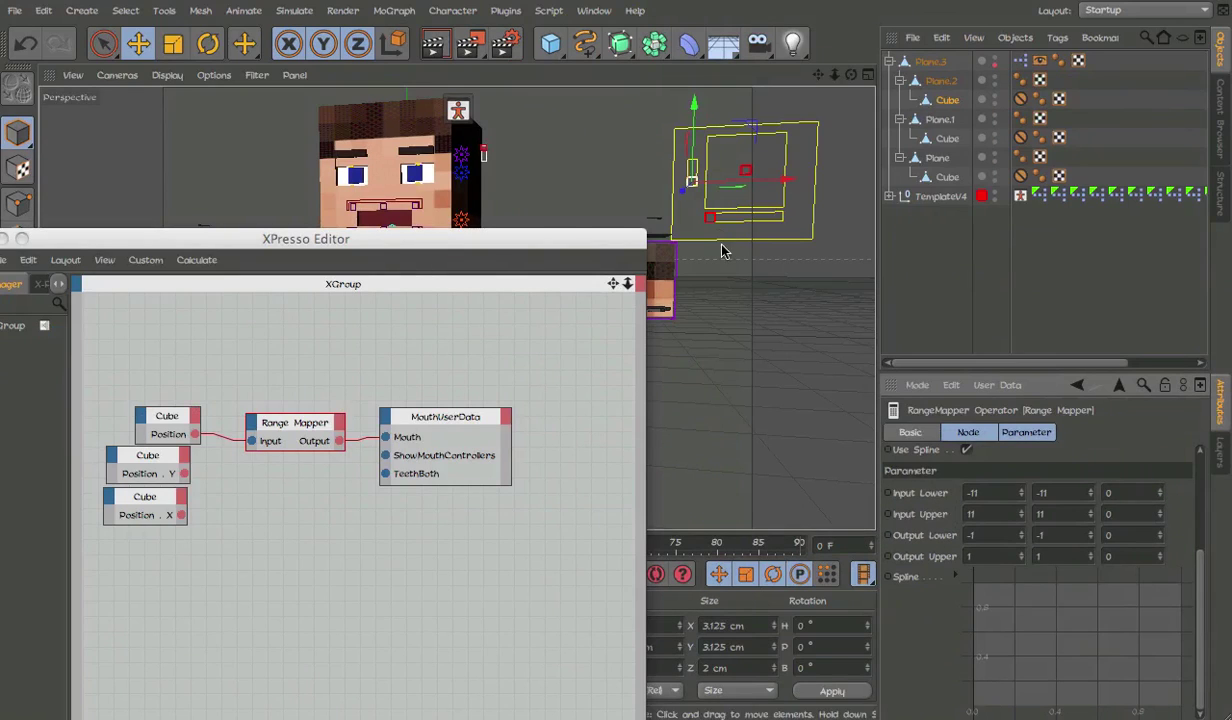
Select the mouth controller cube and close the XPresso editor.
{"action": "left_click", "coordinate": [736, 176]}
{"action": "left_click", "coordinate": [730, 172]}
{"action": "key", "text": "e"}
{"action": "mouse_move", "coordinate": [751, 240]}
{"action": "left_mouse_down"}
{"action": "mouse_move", "coordinate": [818, 323]}
{"action": "mouse_move", "coordinate": [751, 240]}
{"action": "left_mouse_up"}
{"action": "left_click_drag", "start_coordinate": [84, 244], "coordinate": [130, 252]}
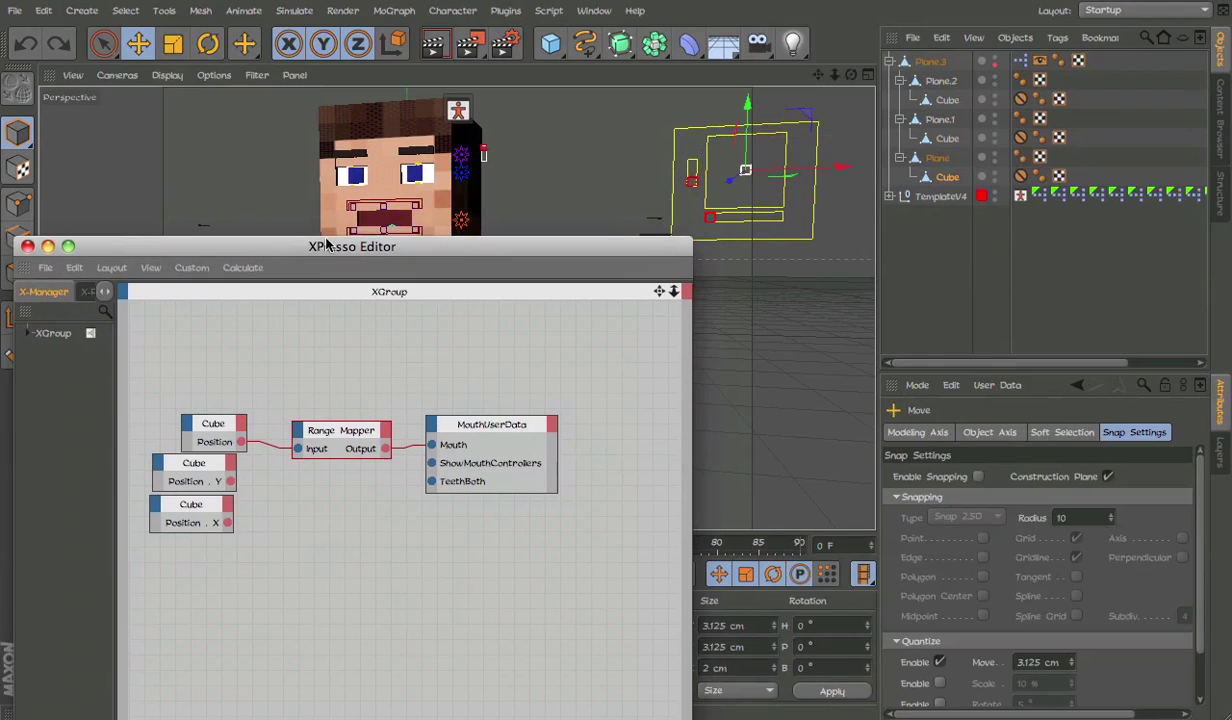
{"action": "left_click", "coordinate": [27, 246]}
Bring the controller frame into view and set the cube's Y position to 0.
{"action": "left_click_drag", "start_coordinate": [767, 283], "coordinate": [741, 303], "text": "alt"}
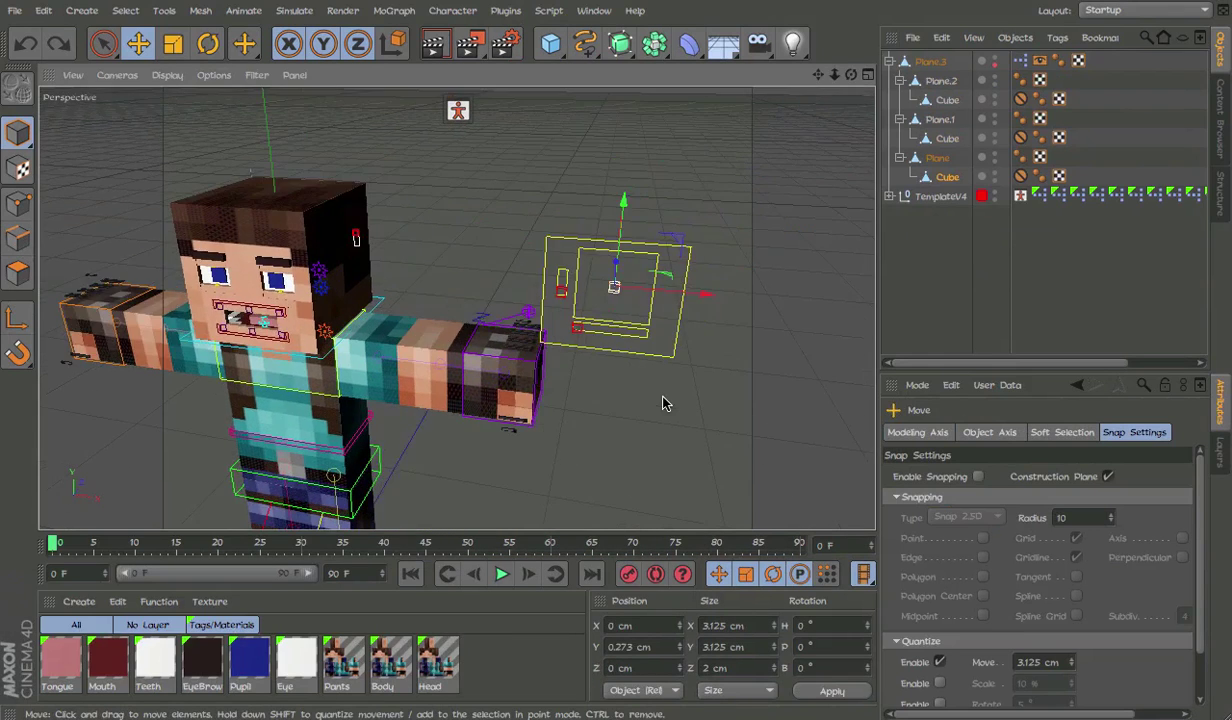
{"action": "scroll", "coordinate": [644, 287], "scroll_direction": "up", "scroll_amount": 5}
{"action": "mouse_move", "coordinate": [630, 275]}
{"action": "left_mouse_down", "text": "alt"}
{"action": "mouse_move", "coordinate": [404, 320]}
{"action": "mouse_move", "coordinate": [585, 327]}
{"action": "left_mouse_up", "text": "alt"}
{"action": "scroll", "coordinate": [454, 305], "scroll_direction": "down", "scroll_amount": 3}
{"action": "scroll", "coordinate": [454, 305], "scroll_direction": "down", "scroll_amount": 3}
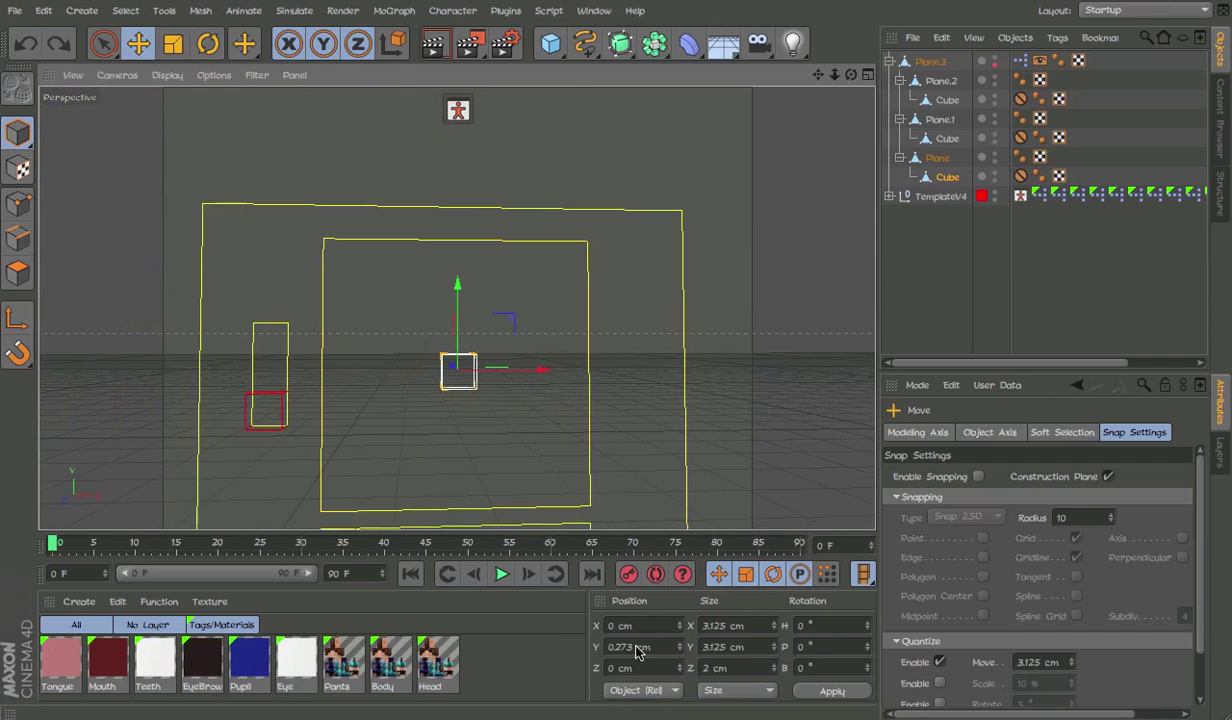
{"action": "type", "text": "0"}
{"action": "key", "text": "Return"}
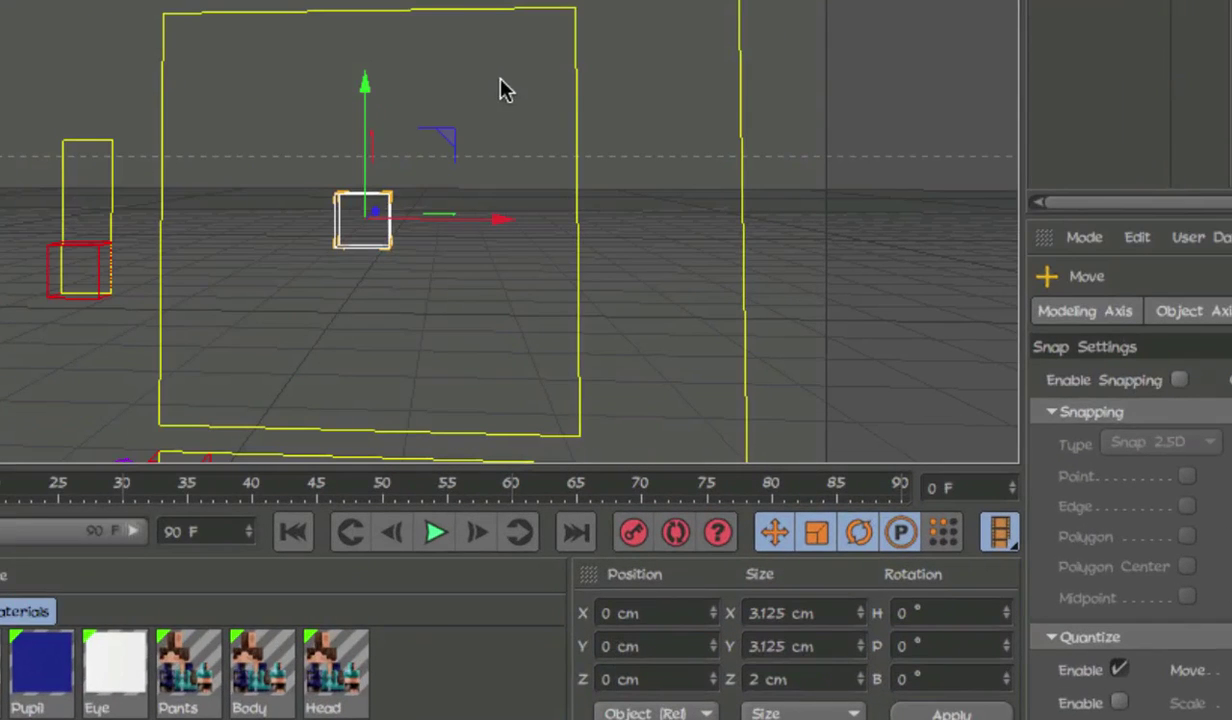
Drag the cube to the frame's top-right, bottom-right and remaining corners.
{"action": "left_click_drag", "start_coordinate": [593, 18], "coordinate": [500, 390]}
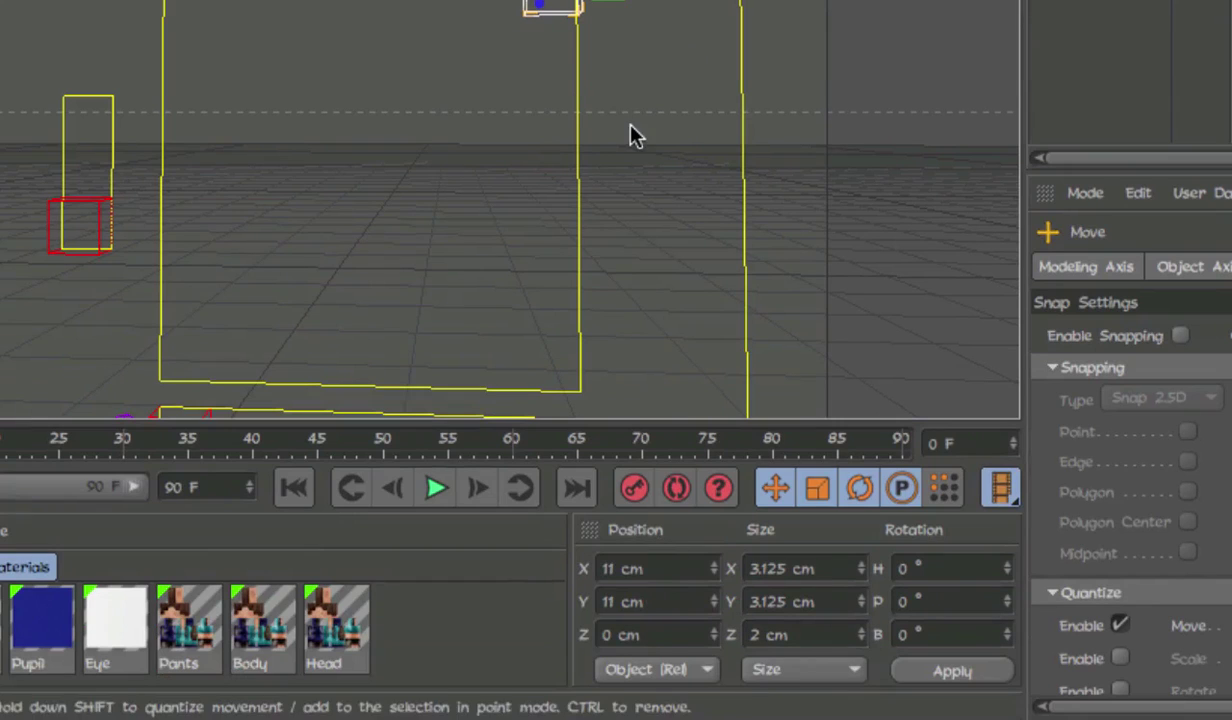
{"action": "left_click_drag", "start_coordinate": [632, 132], "coordinate": [632, 495]}
{"action": "mouse_move", "coordinate": [556, 368]}
{"action": "left_mouse_down"}
{"action": "mouse_move", "coordinate": [615, 338]}
{"action": "mouse_move", "coordinate": [632, 132]}
{"action": "left_mouse_up"}
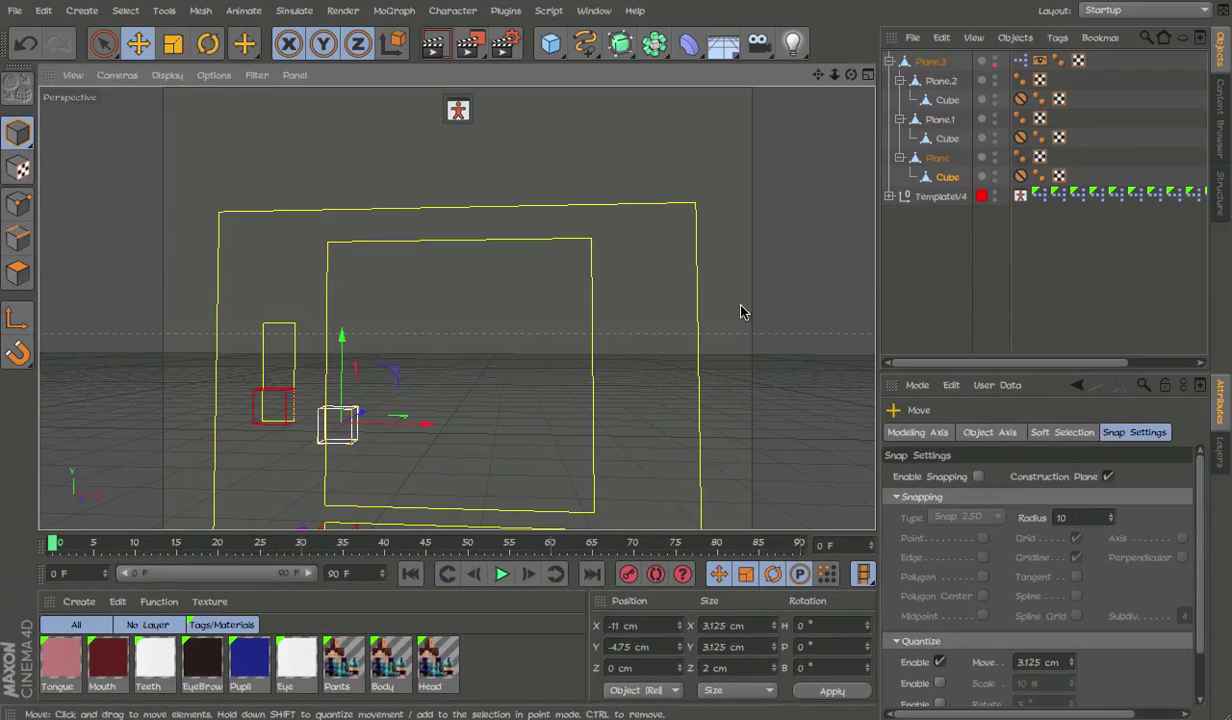
{"action": "mouse_move", "coordinate": [737, 308]}
{"action": "left_mouse_down", "text": "alt"}
{"action": "mouse_move", "coordinate": [840, 286]}
{"action": "mouse_move", "coordinate": [770, 272]}
{"action": "left_mouse_up", "text": "alt"}
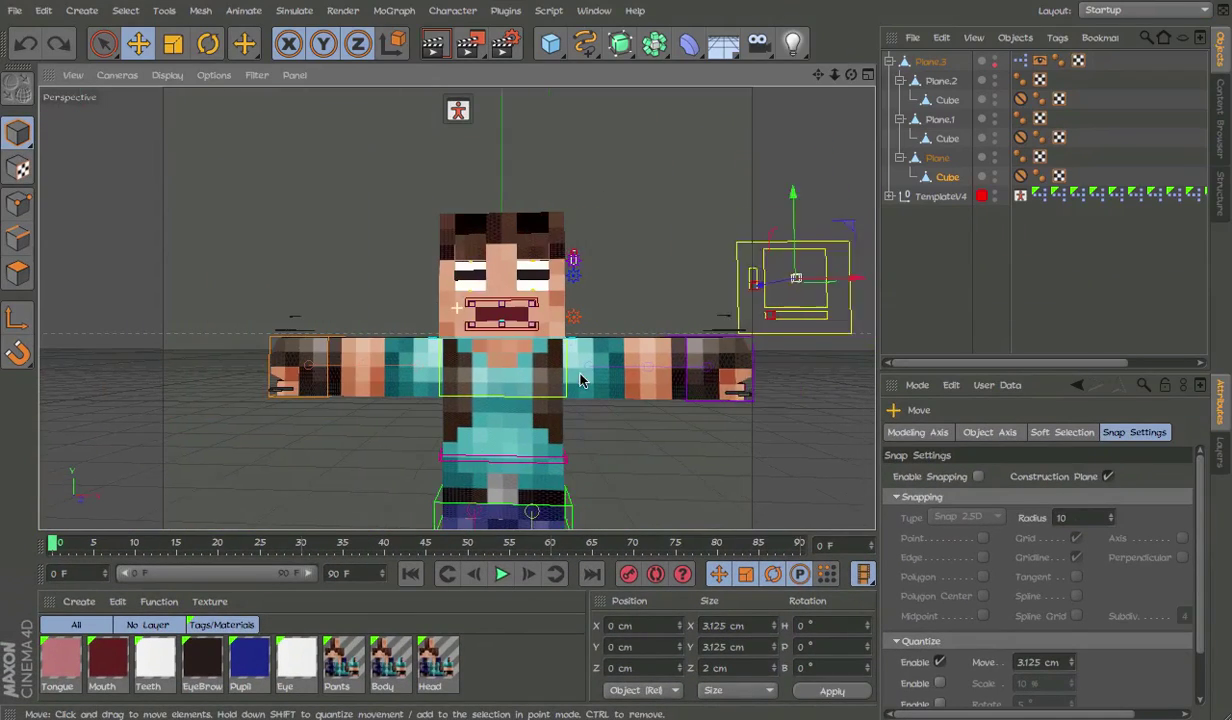
Deselect the cube, return the character's eyes to open, and browse the planes.
{"action": "left_click", "coordinate": [757, 434]}
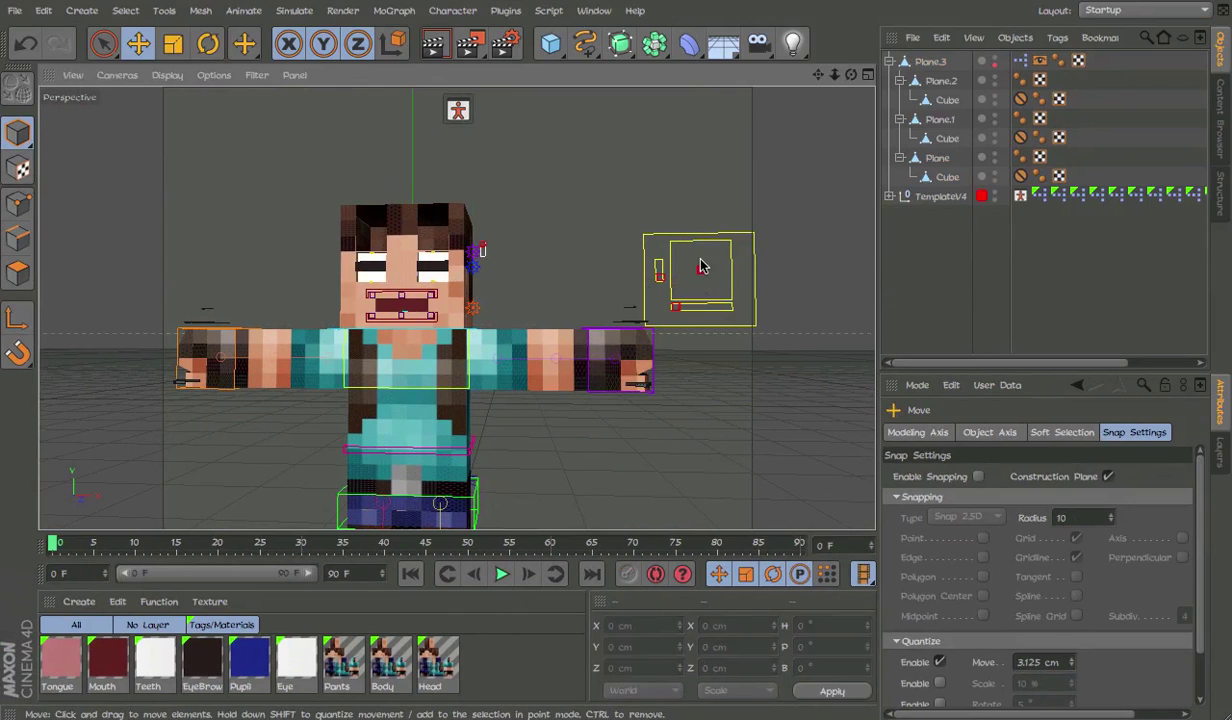
{"action": "left_click_drag", "start_coordinate": [700, 266], "coordinate": [701, 270]}
{"action": "left_click", "coordinate": [675, 311]}
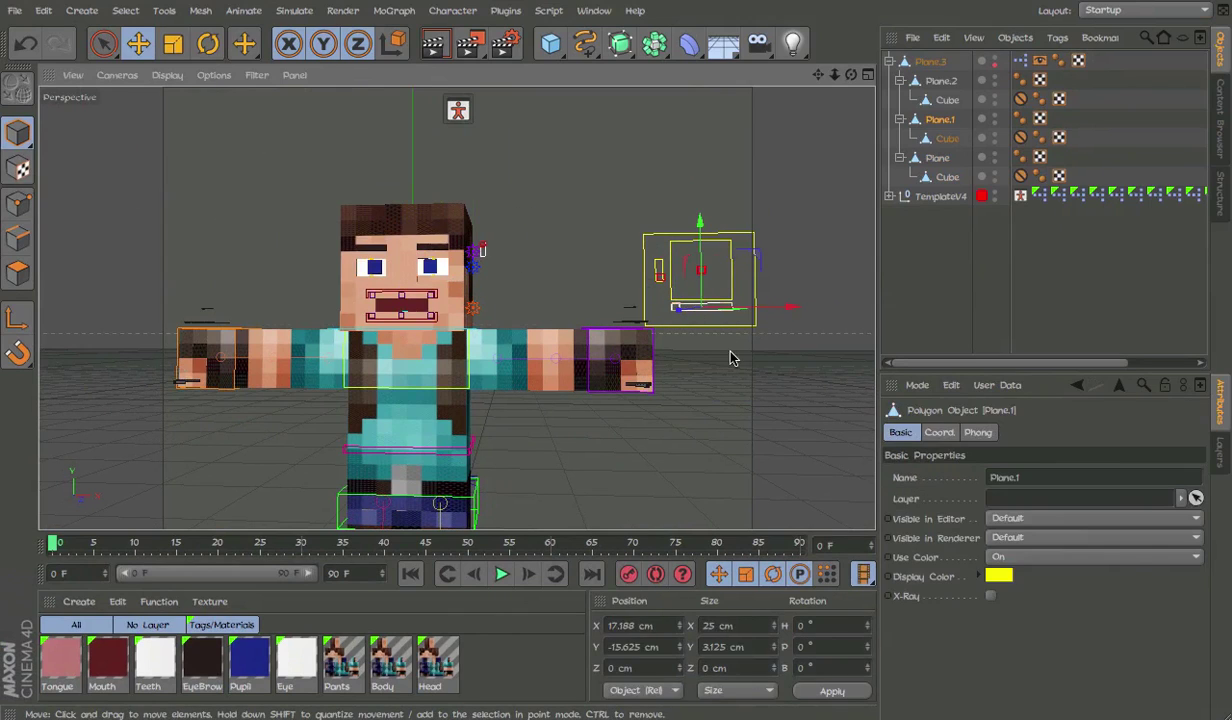
{"action": "left_click", "coordinate": [927, 280]}
{"action": "left_click", "coordinate": [940, 120]}
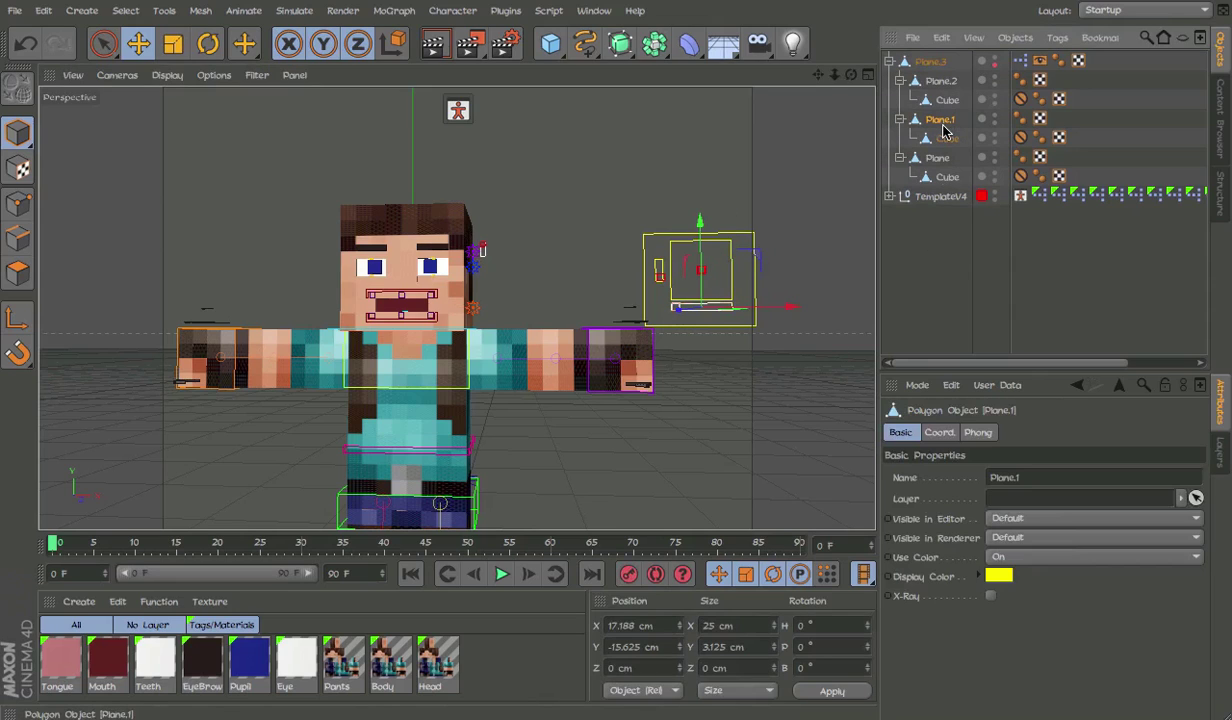
{"action": "left_click", "coordinate": [930, 61]}
Select the cube under Plane.2 and reopen the XPresso editor.
{"action": "left_click", "coordinate": [947, 138]}
{"action": "left_click", "coordinate": [760, 0]}
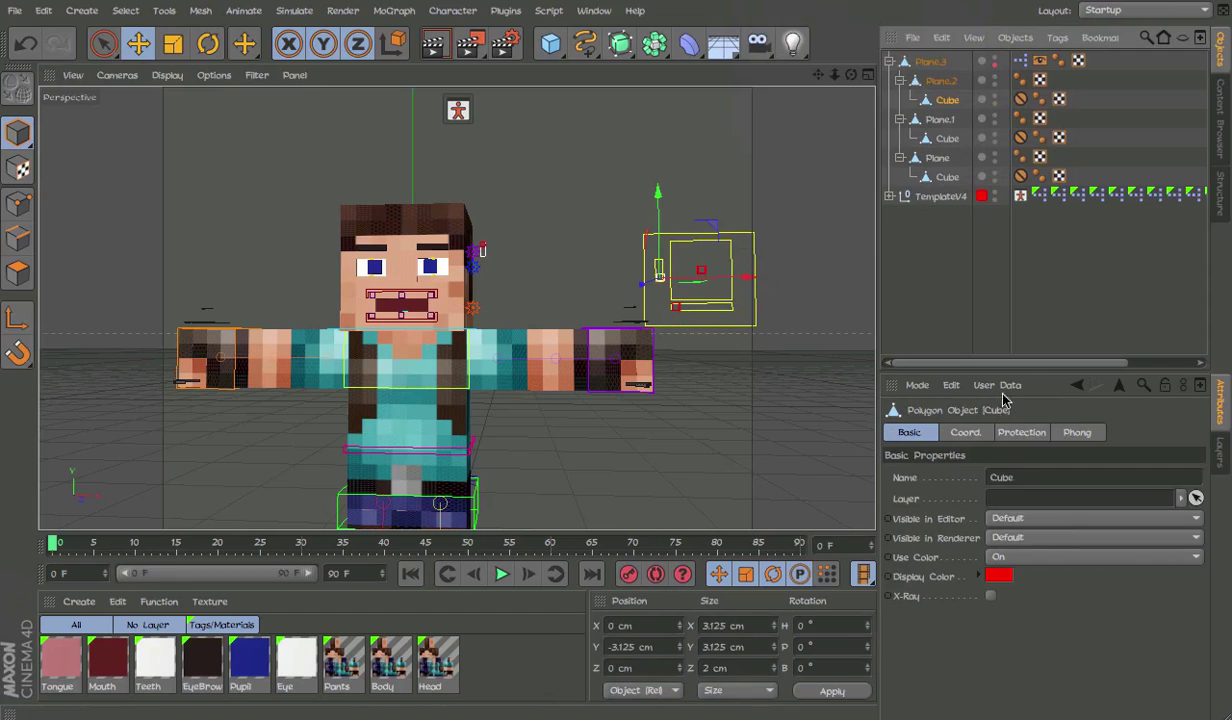
{"action": "left_click", "coordinate": [805, 220]}
{"action": "left_click_drag", "start_coordinate": [713, 300], "coordinate": [627, 330], "text": "alt"}
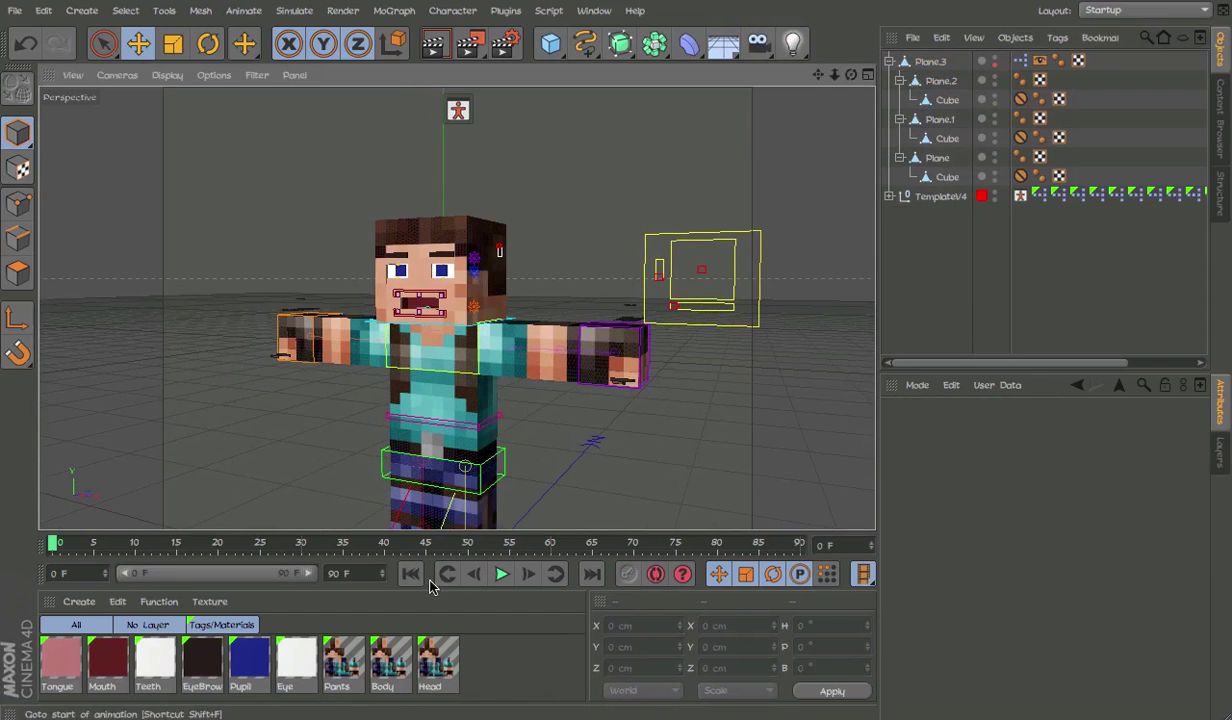
{"action": "left_click", "coordinate": [938, 158]}
{"action": "left_click", "coordinate": [951, 309]}
{"action": "double_click", "coordinate": [1020, 61]}
{"action": "left_click", "coordinate": [947, 99]}
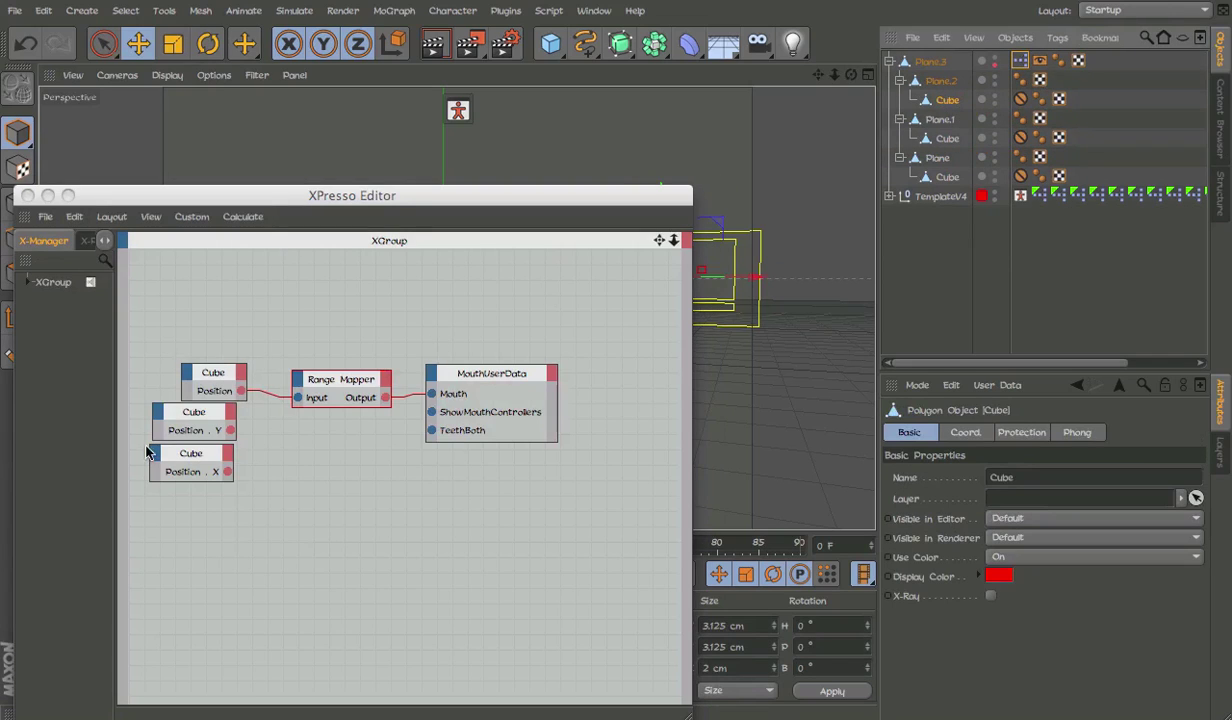
Duplicate the Range Mapper below the original and set its data type to Real.
{"action": "right_click", "coordinate": [352, 420]}
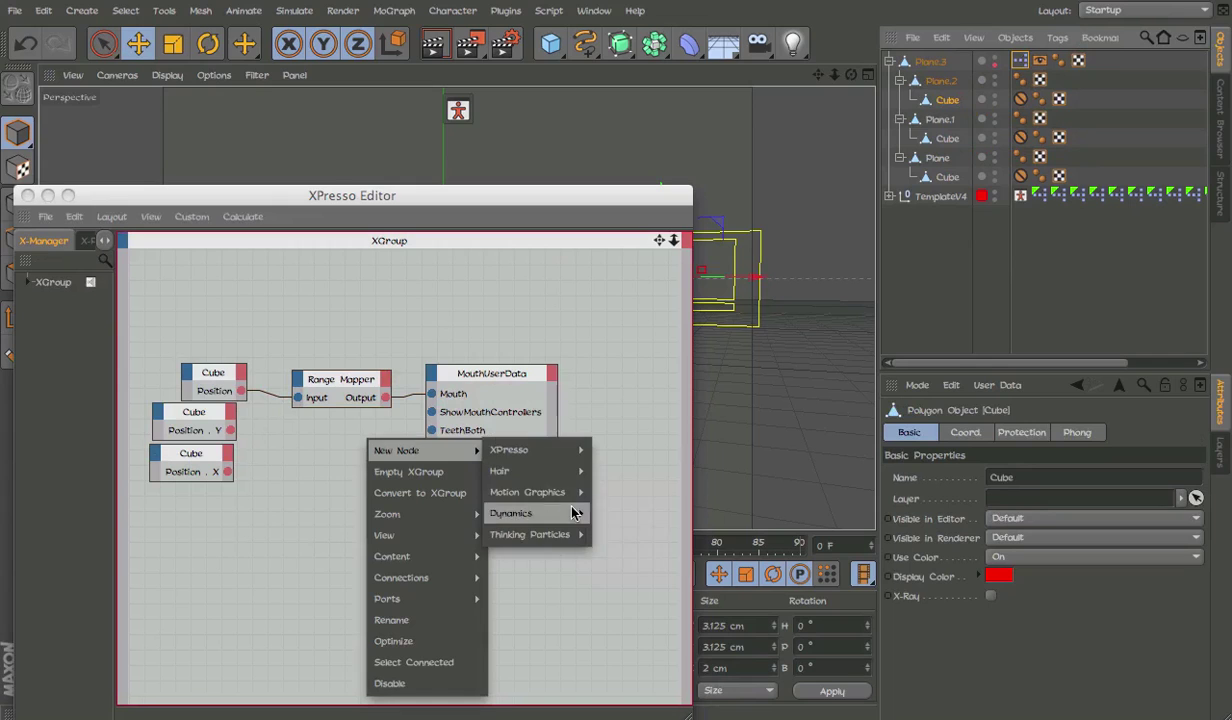
{"action": "left_click", "coordinate": [403, 363]}
{"action": "left_click", "coordinate": [352, 390]}
{"action": "mouse_move", "coordinate": [352, 390]}
{"action": "left_mouse_down", "text": "ctrl"}
{"action": "mouse_move", "coordinate": [360, 473]}
{"action": "mouse_move", "coordinate": [360, 440]}
{"action": "left_mouse_up", "text": "ctrl"}
{"action": "left_click", "coordinate": [962, 476]}
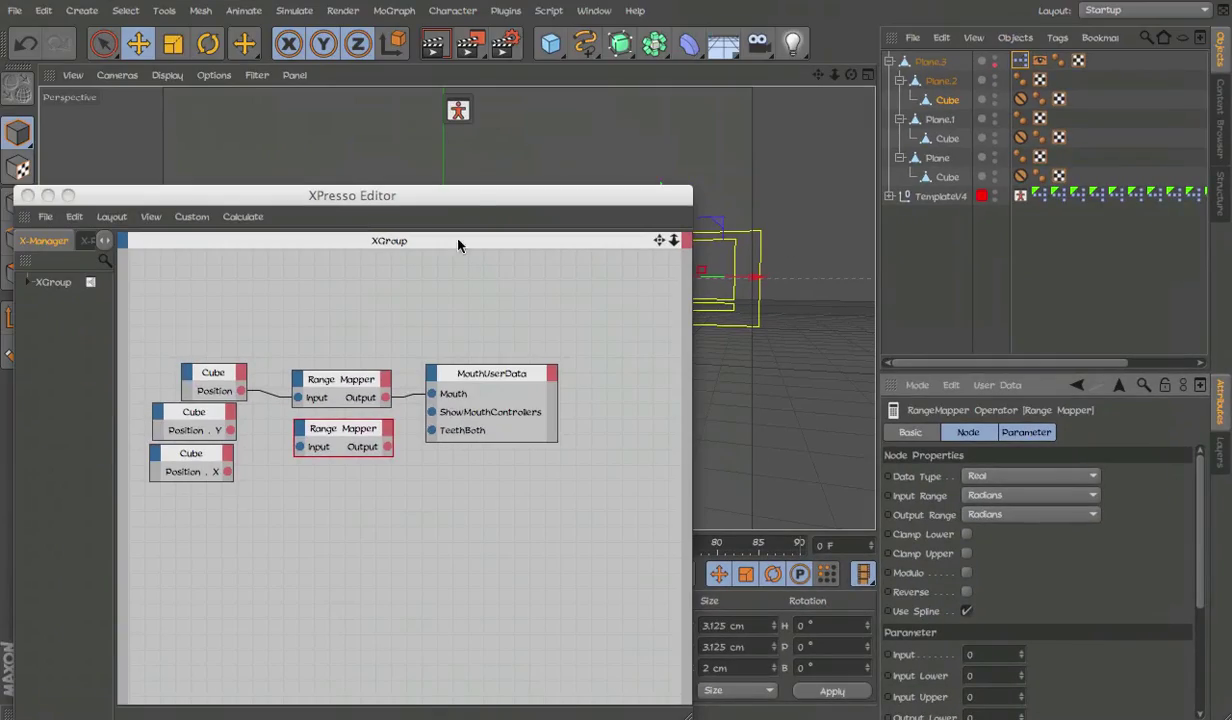
Give the new Range Mapper an input range of -3.125 to 3.125.
{"action": "left_click_drag", "start_coordinate": [440, 190], "coordinate": [146, 196]}
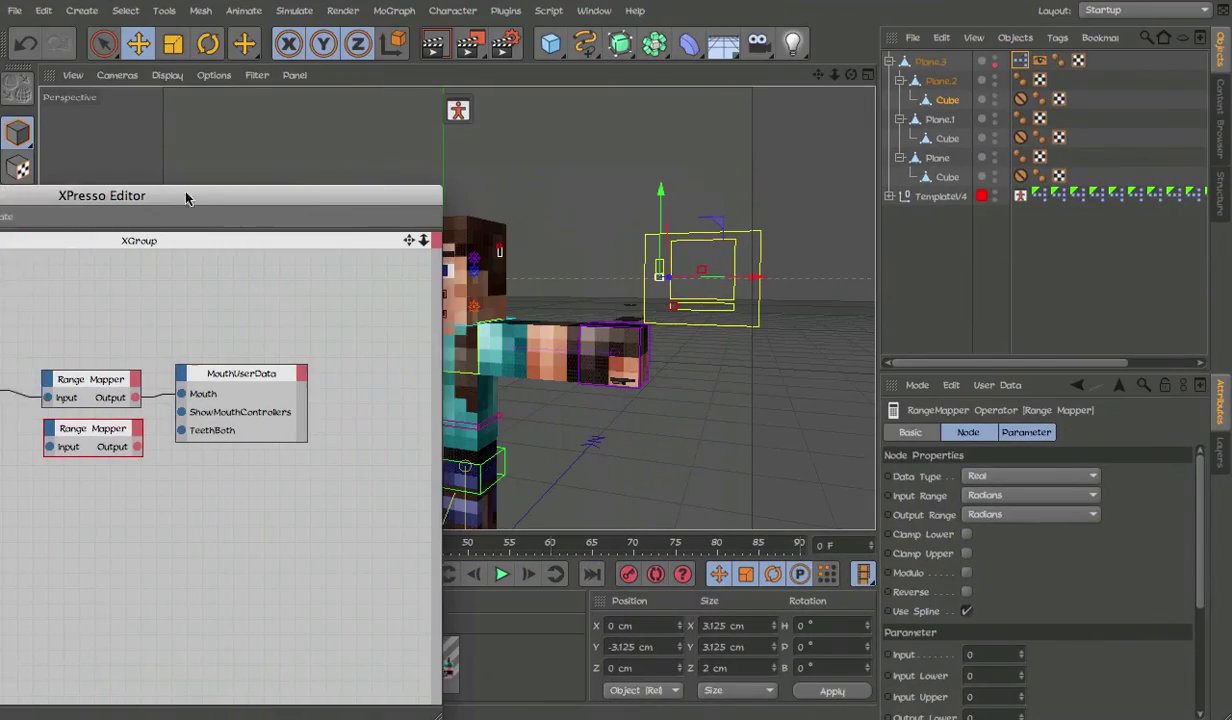
{"action": "left_click", "coordinate": [658, 280]}
{"action": "scroll", "coordinate": [658, 280], "scroll_direction": "up", "scroll_amount": 10}
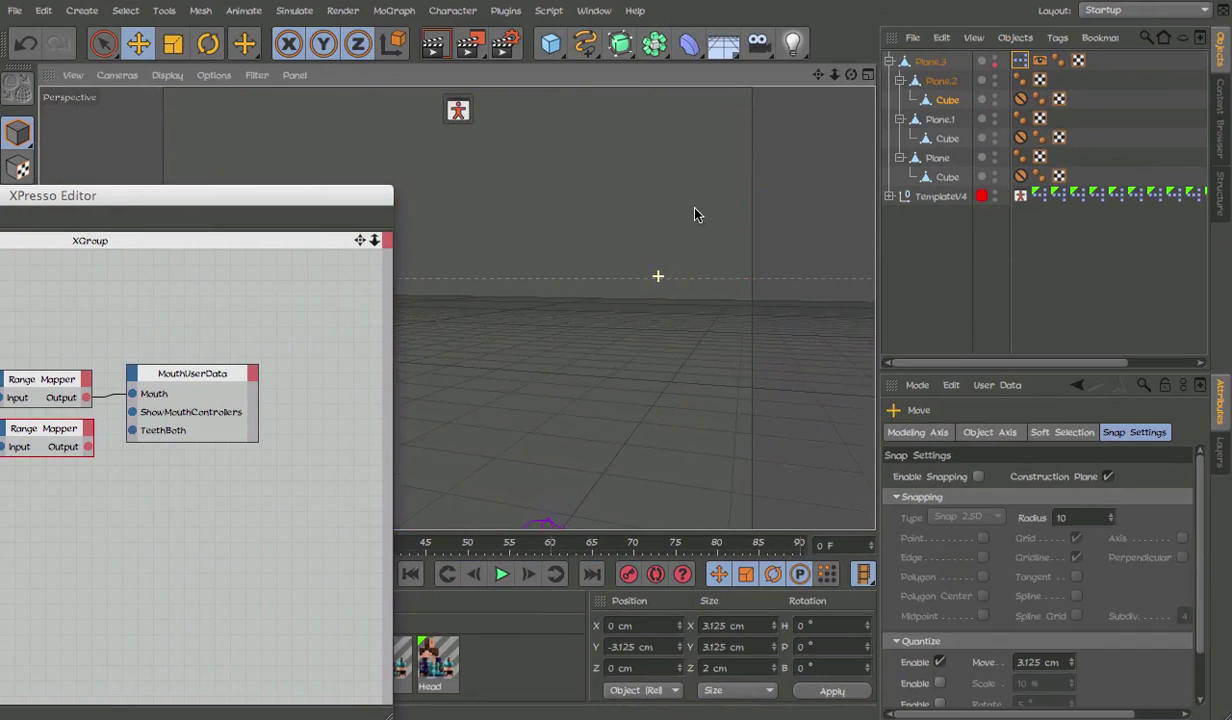
{"action": "scroll", "coordinate": [697, 213], "scroll_direction": "down", "scroll_amount": 3}
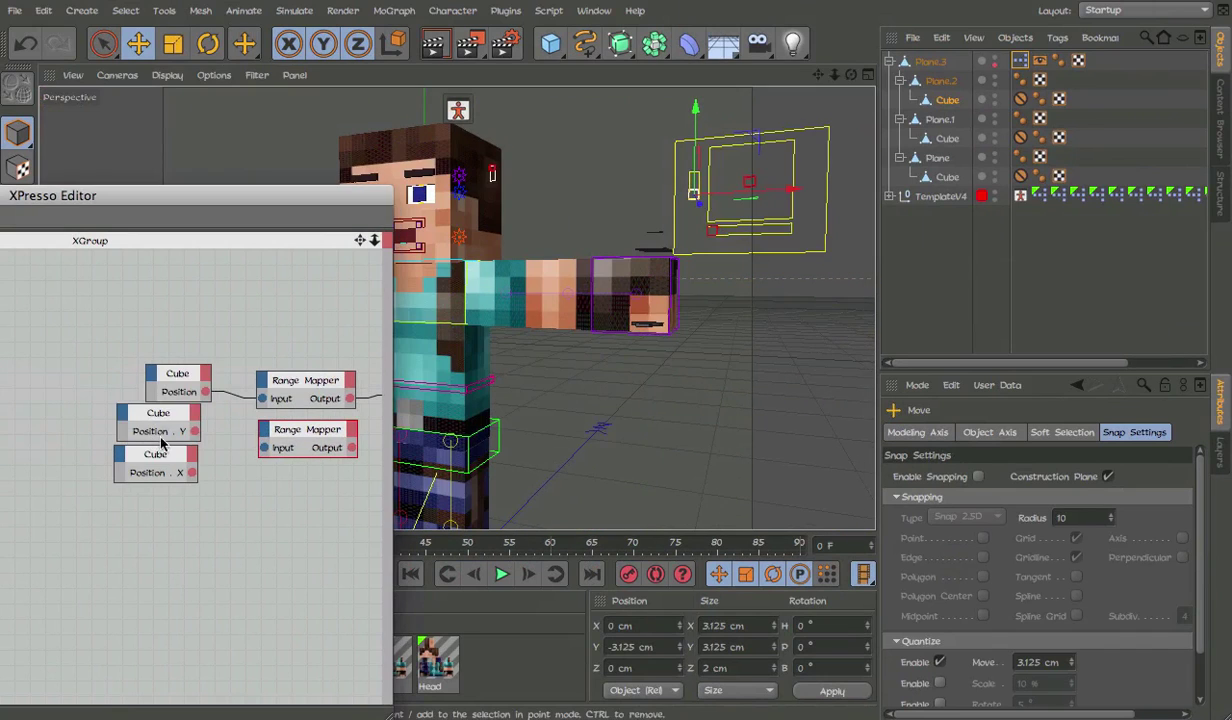
{"action": "left_click", "coordinate": [281, 423]}
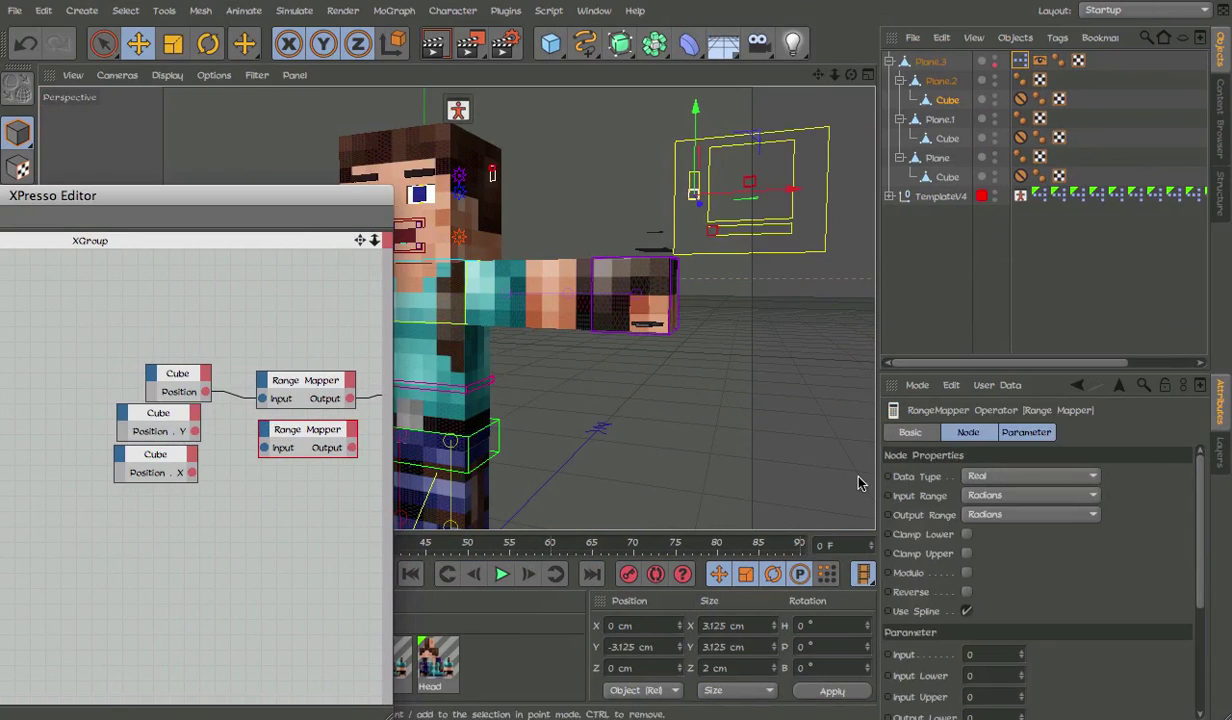
{"action": "left_click", "coordinate": [995, 675]}
{"action": "type", "text": "-3.125"}
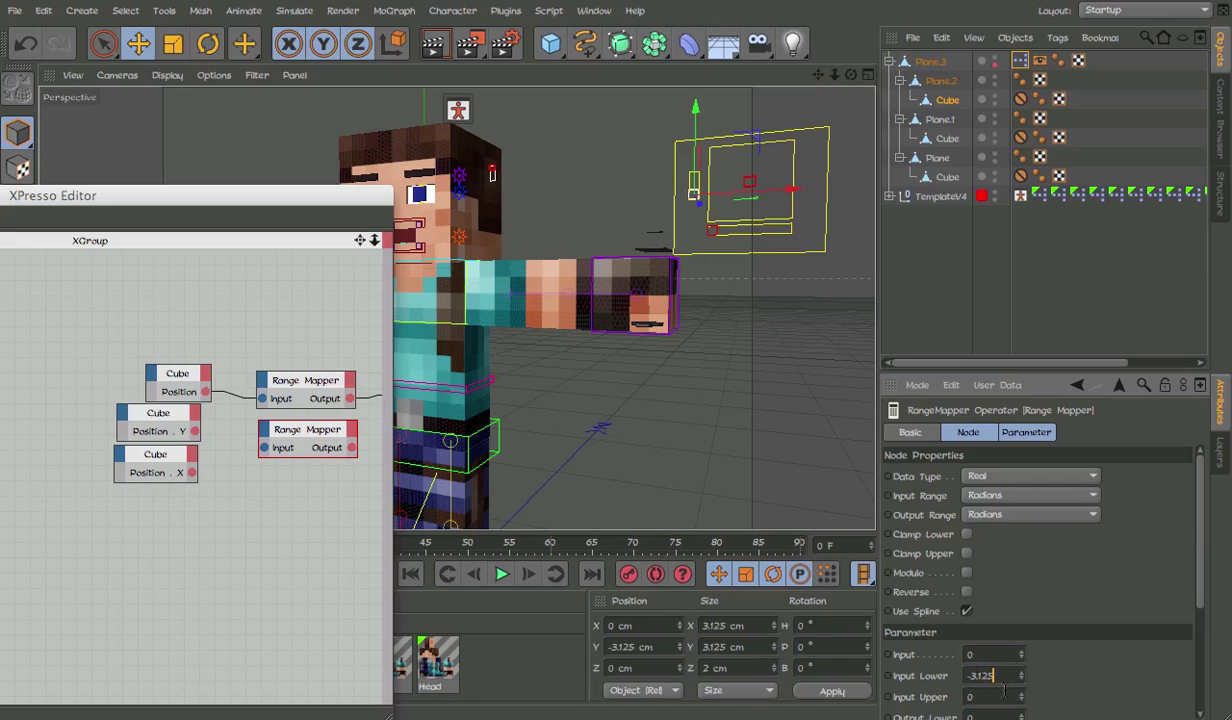
{"action": "left_click", "coordinate": [1008, 698]}
{"action": "type", "text": "3.125"}
{"action": "scroll", "coordinate": [926, 652], "scroll_direction": "down", "scroll_amount": 5}
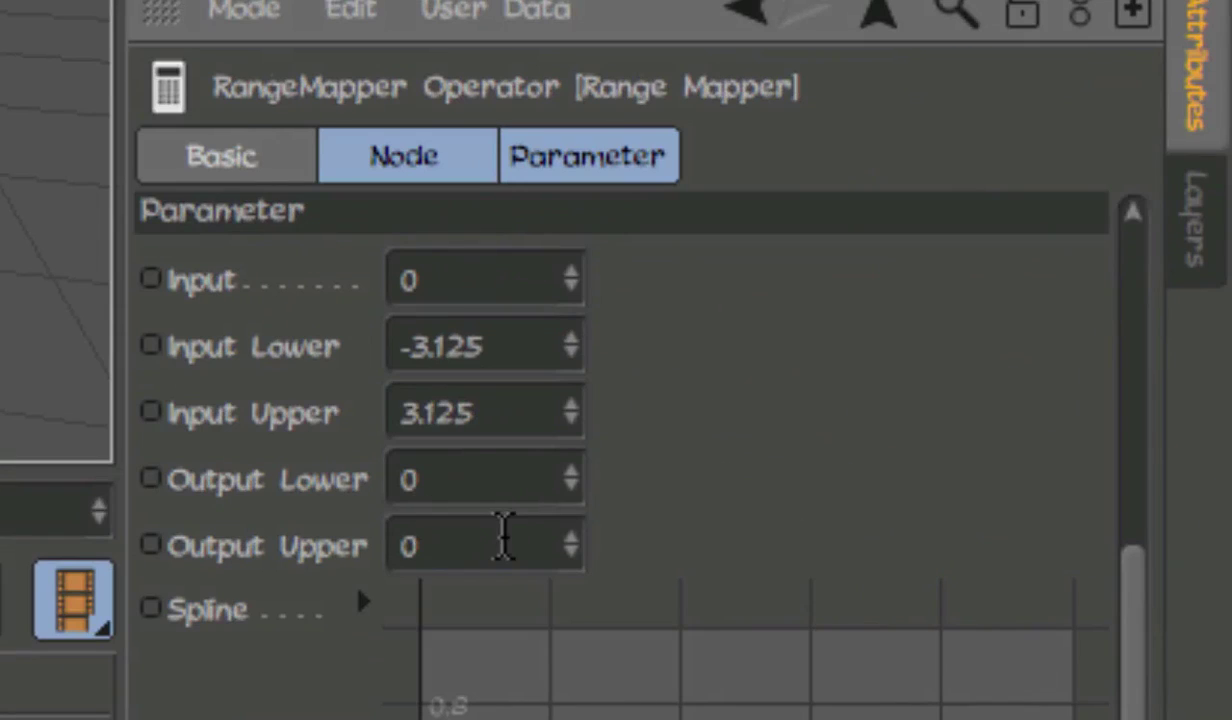
Set Output Upper to 1, keeping Output Lower at 0 and the input bounds unchanged.
{"action": "left_click", "coordinate": [503, 540]}
{"action": "type", "text": "1"}
{"action": "key", "text": "Return"}
{"action": "left_click", "coordinate": [503, 395]}
{"action": "key", "text": "Return"}
{"action": "left_click", "coordinate": [500, 485]}
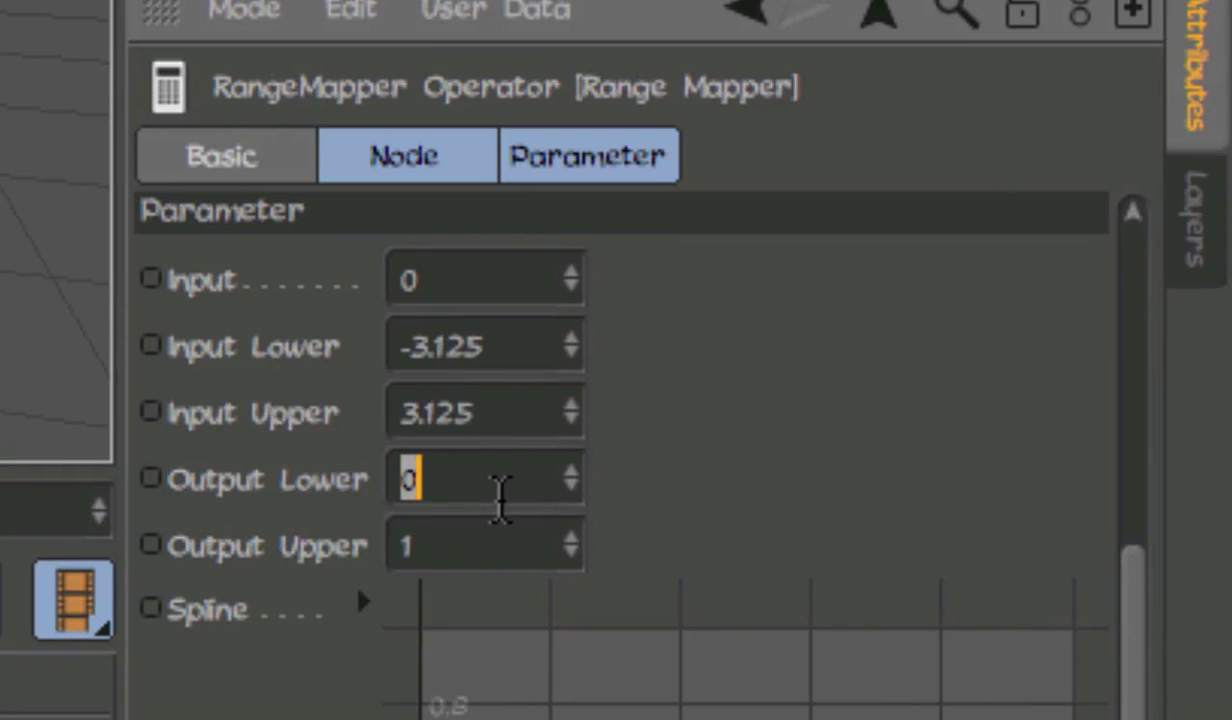
{"action": "left_click_drag", "start_coordinate": [530, 346], "coordinate": [231, 350]}
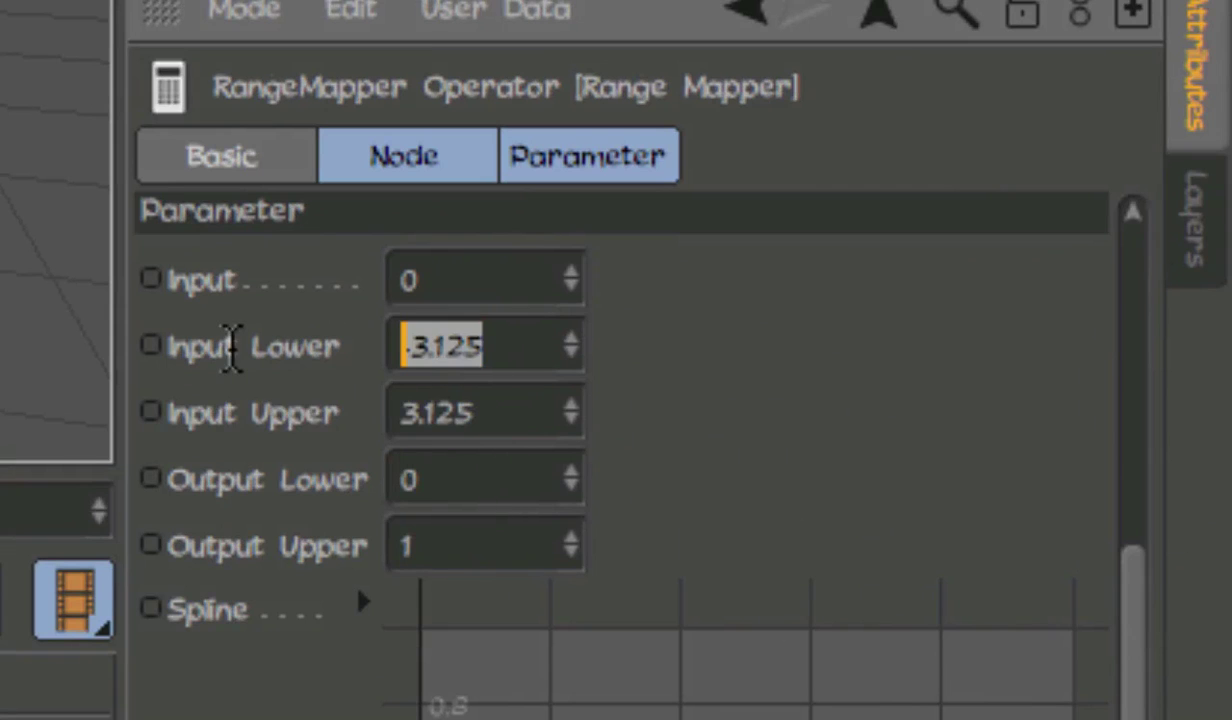
{"action": "key", "text": "Return"}
{"action": "left_click", "coordinate": [498, 543]}
{"action": "left_click", "coordinate": [533, 422]}
{"action": "left_click", "coordinate": [412, 278]}
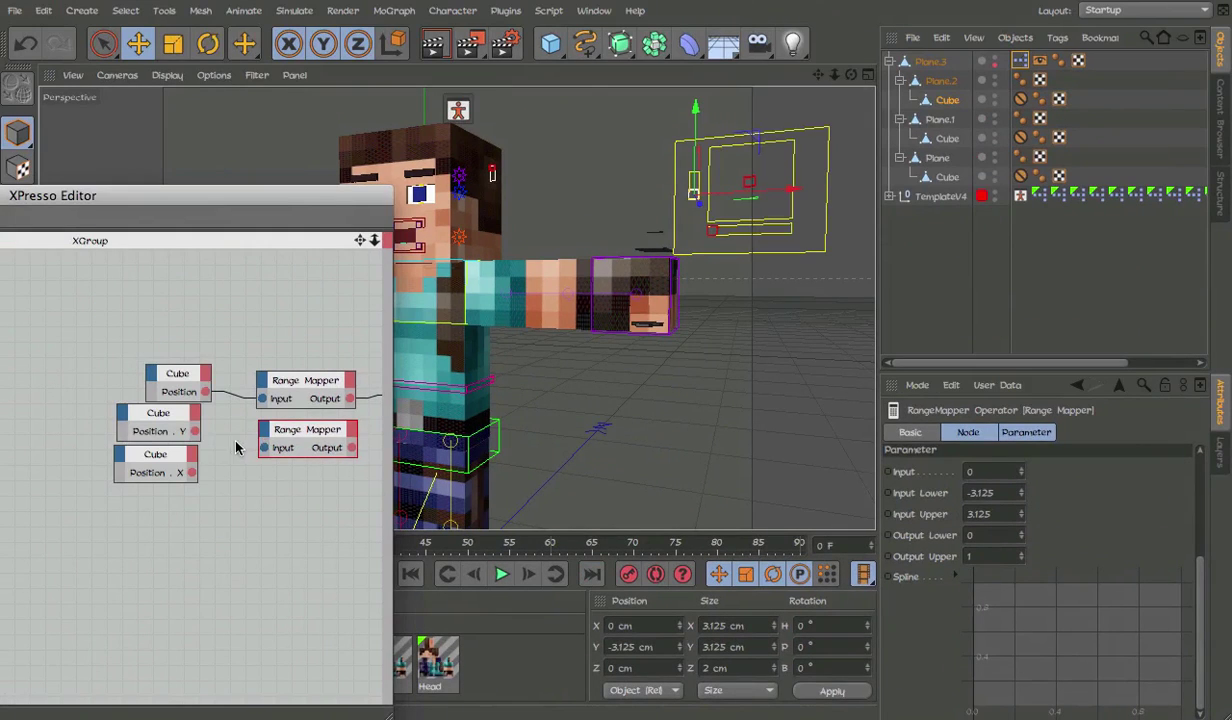
Wire Cube Position.Y into the new Range Mapper and its output into ShowMouthControllers.
{"action": "middle_click_drag", "start_coordinate": [236, 447], "coordinate": [186, 441]}
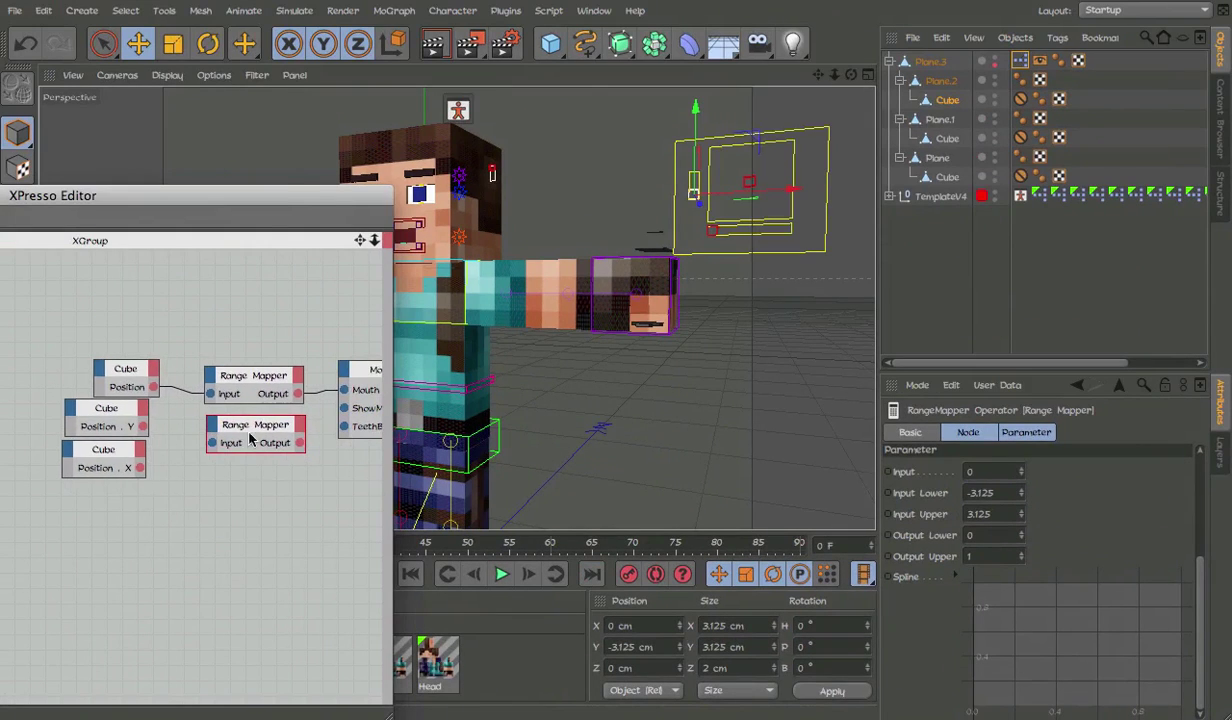
{"action": "left_click_drag", "start_coordinate": [283, 198], "coordinate": [383, 164]}
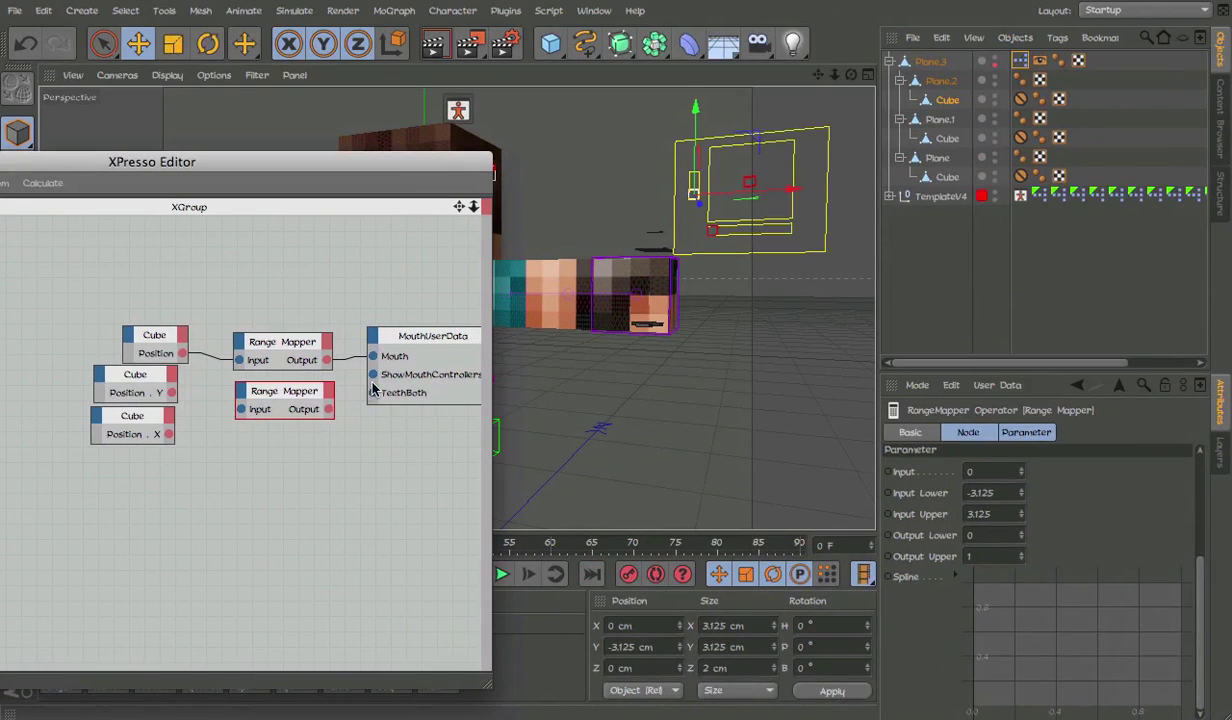
{"action": "left_click_drag", "start_coordinate": [331, 410], "coordinate": [329, 409]}
{"action": "left_click_drag", "start_coordinate": [170, 400], "coordinate": [170, 394]}
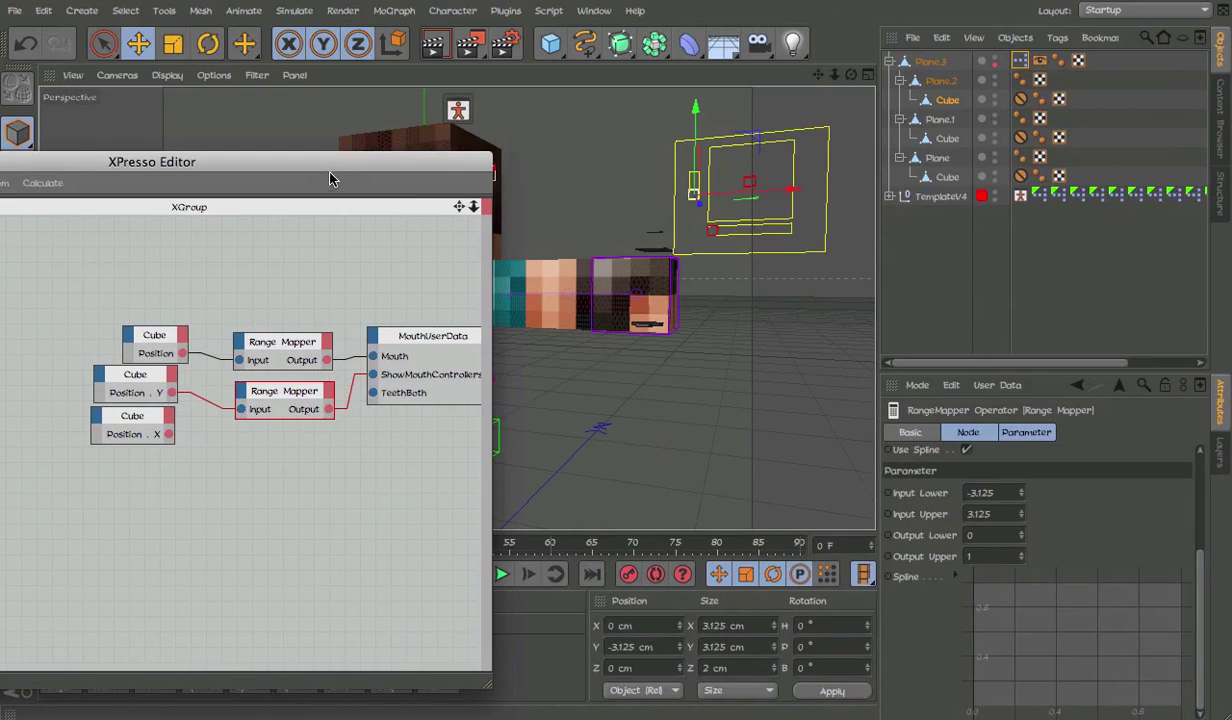
Raise the cube under Plane.2 to make the mouth controls appear.
{"action": "left_click_drag", "start_coordinate": [330, 177], "coordinate": [195, 330]}
{"action": "key", "text": "e"}
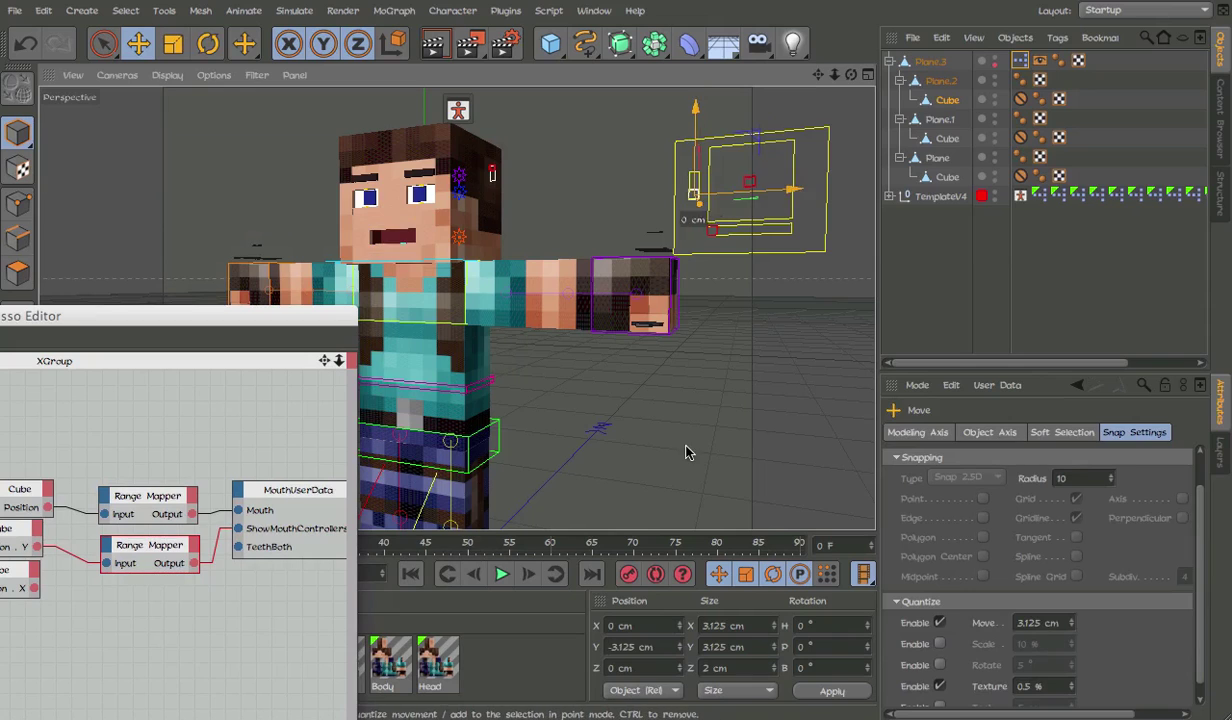
{"action": "left_click", "coordinate": [691, 267]}
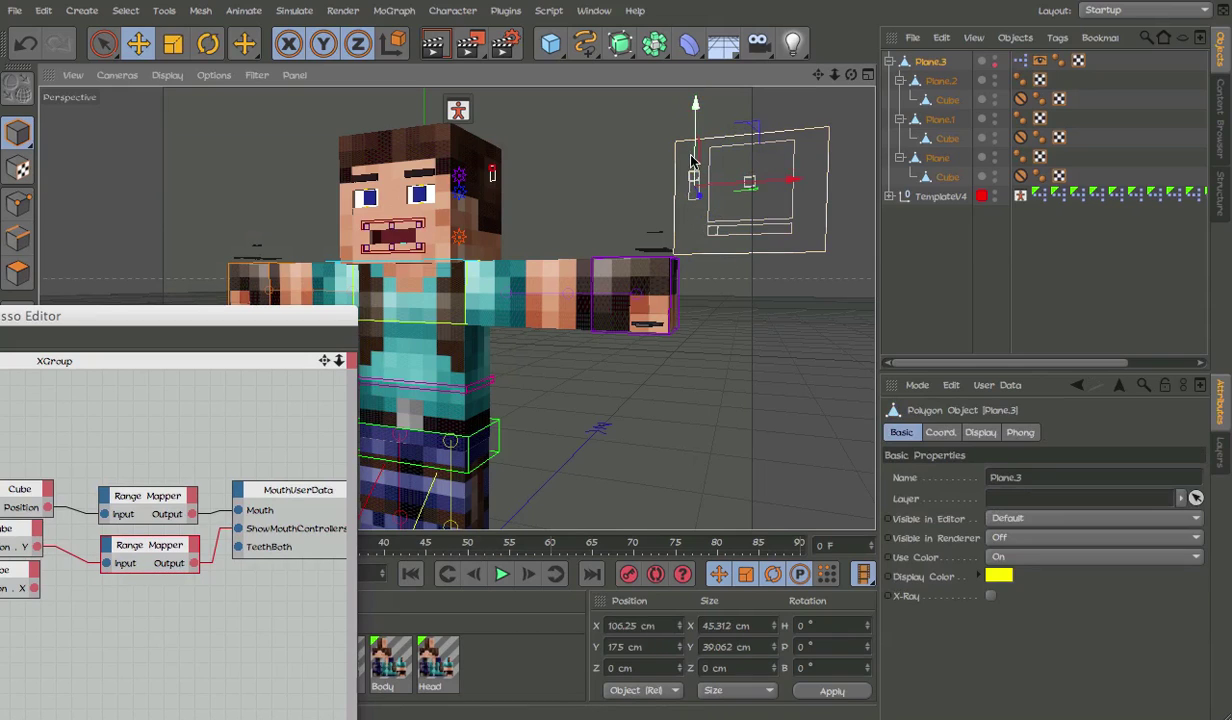
{"action": "left_click", "coordinate": [657, 183]}
{"action": "left_click", "coordinate": [695, 186]}
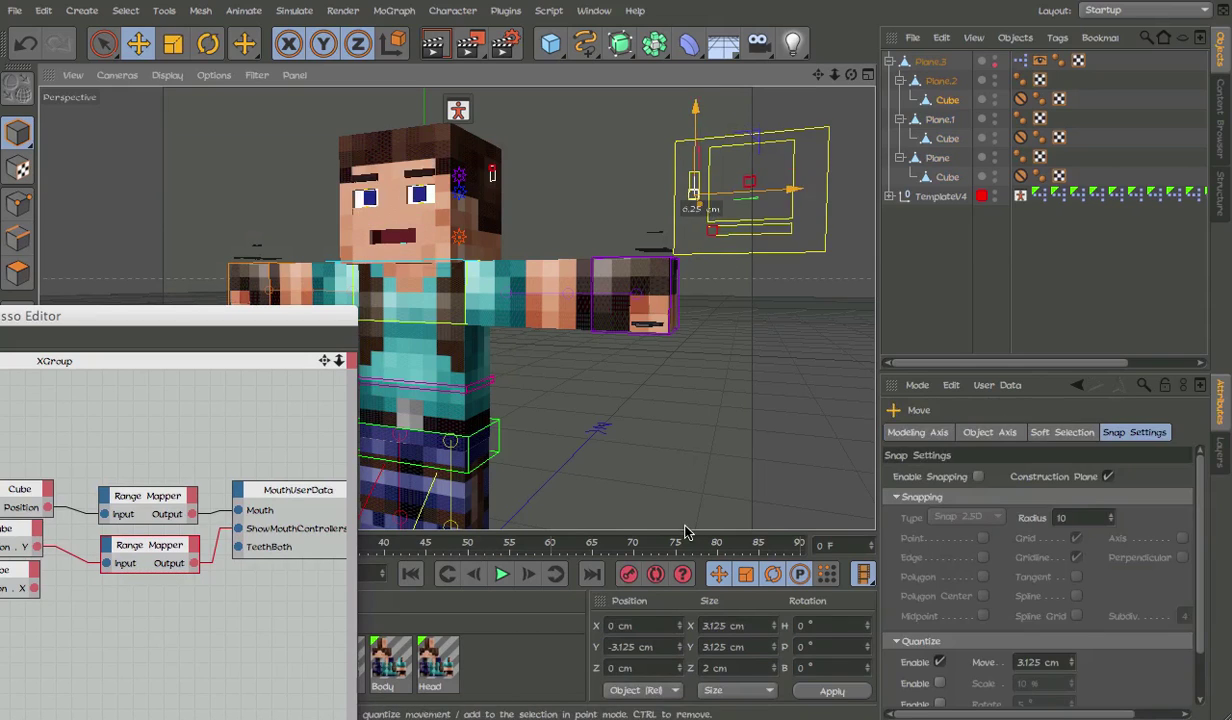
{"action": "left_click_drag", "start_coordinate": [696, 156], "coordinate": [707, 138]}
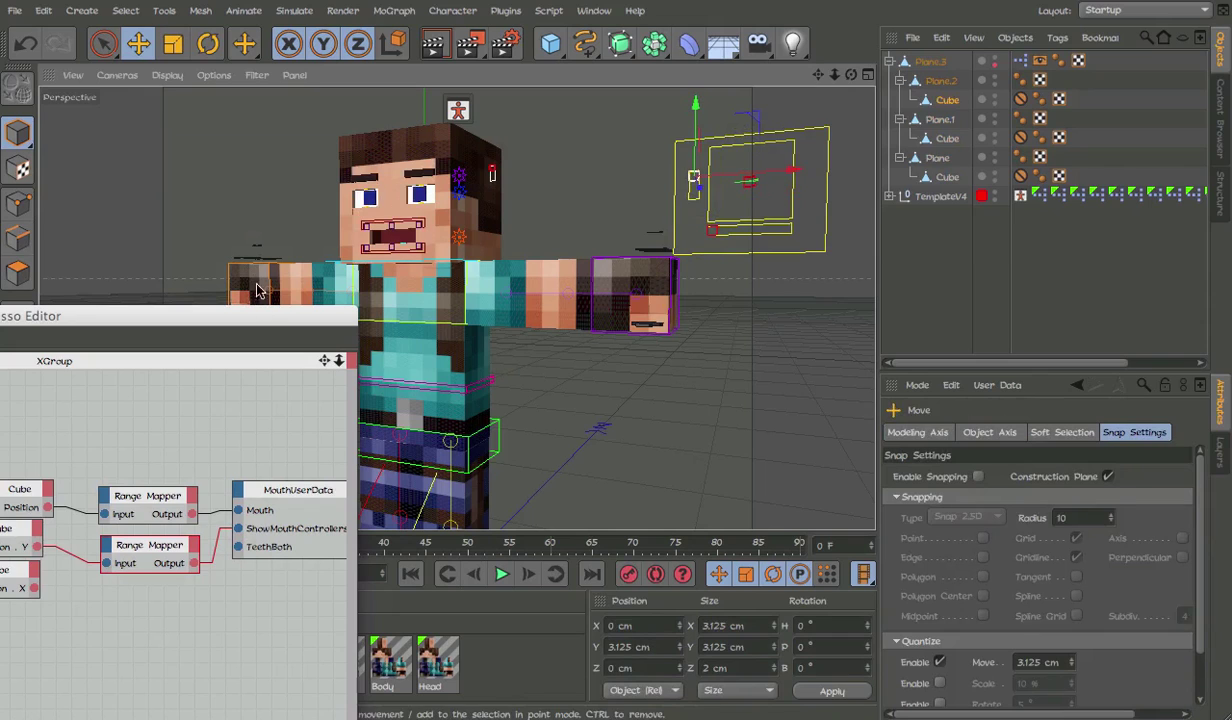
{"action": "left_click_drag", "start_coordinate": [260, 319], "coordinate": [345, 220]}
Paste a third Range Mapper and connect the Plane.1 cube's Position.X to it.
{"action": "left_click_drag", "start_coordinate": [247, 456], "coordinate": [247, 435]}
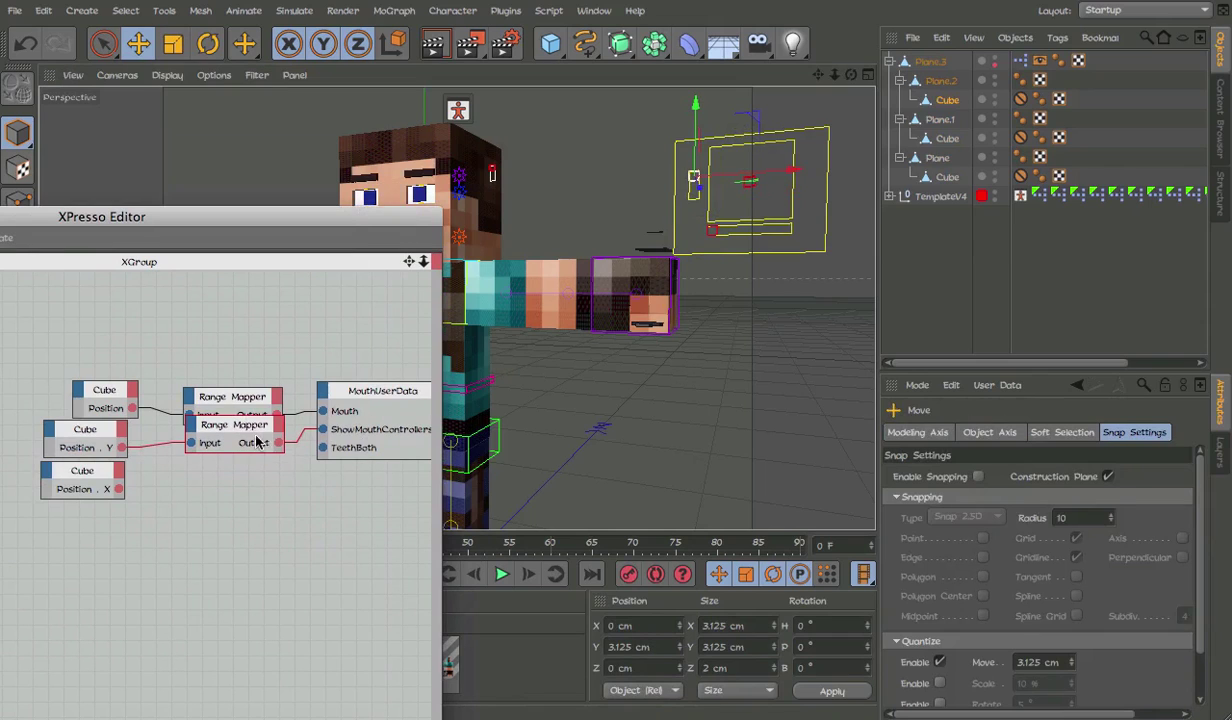
{"action": "left_click", "coordinate": [713, 234]}
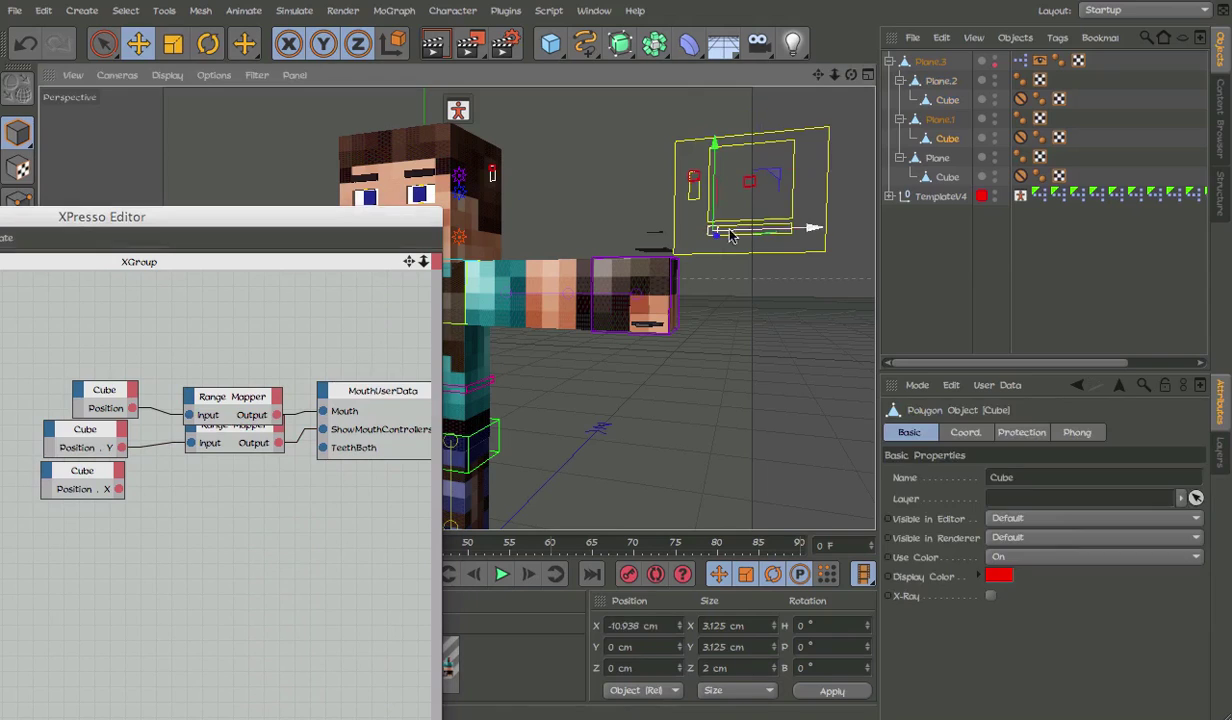
{"action": "left_click", "coordinate": [658, 626]}
{"action": "type", "text": "-11"}
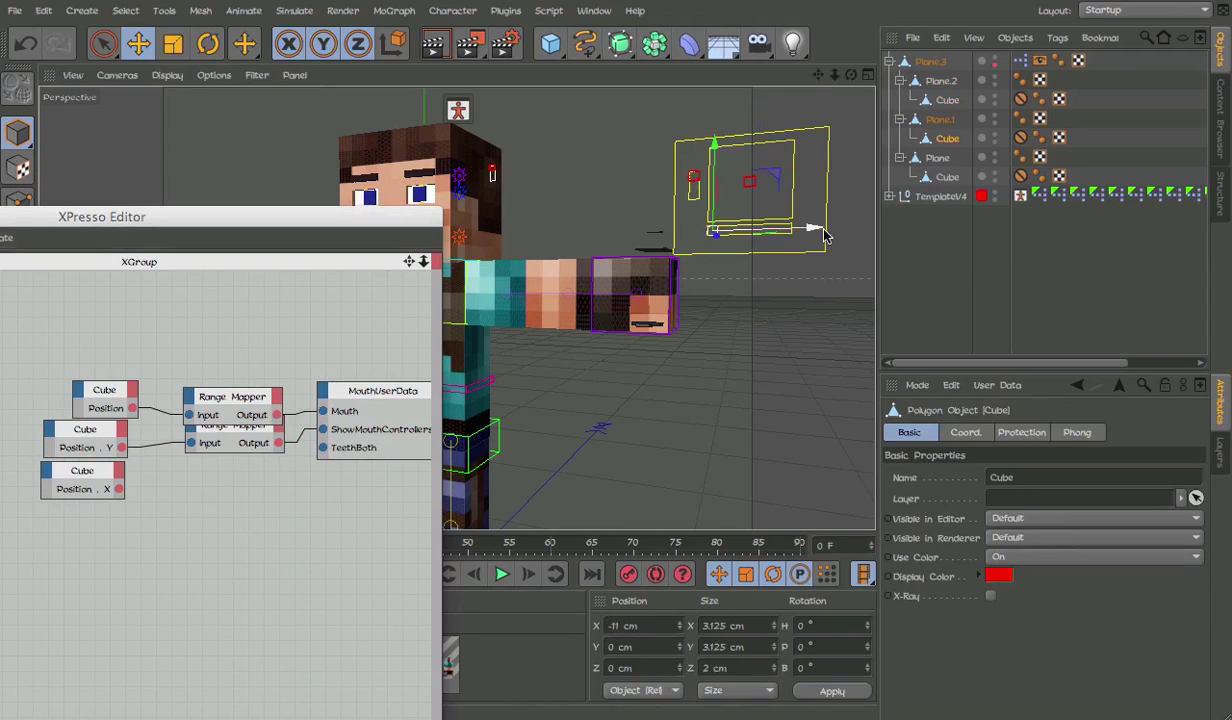
{"action": "left_click", "coordinate": [255, 424]}
{"action": "key", "text": "ctrl+v"}
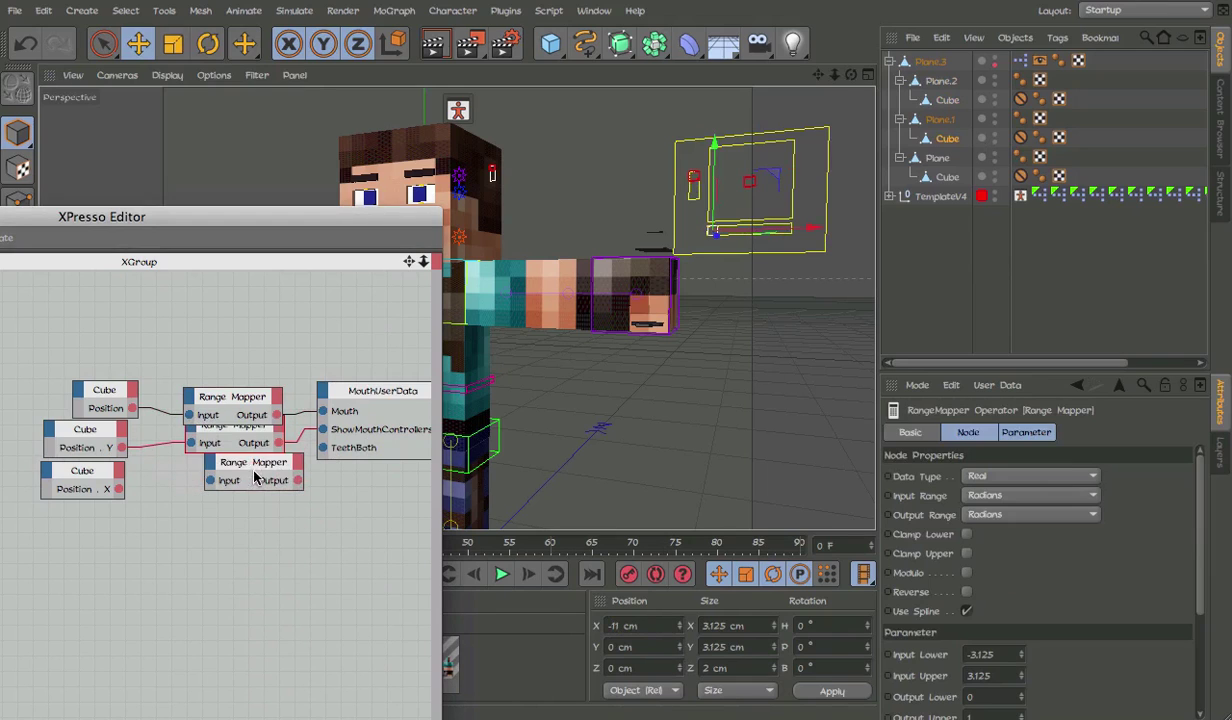
{"action": "left_click_drag", "start_coordinate": [244, 468], "coordinate": [238, 473]}
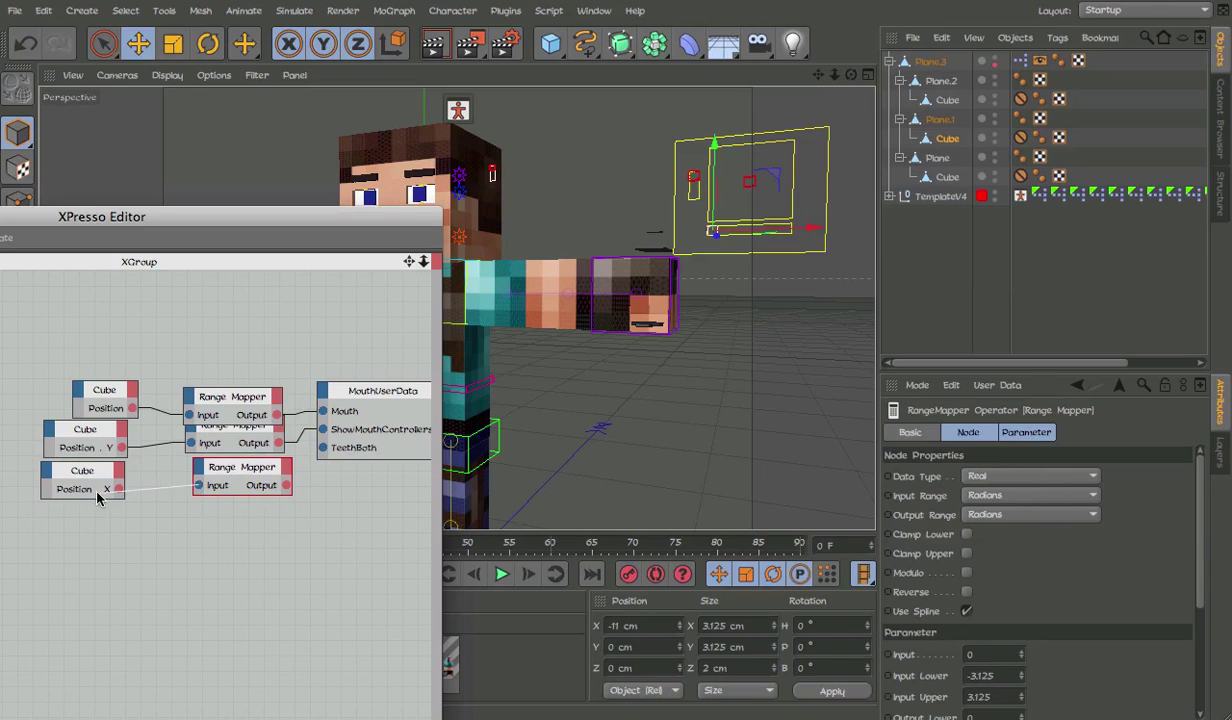
{"action": "left_click_drag", "start_coordinate": [99, 497], "coordinate": [119, 489]}
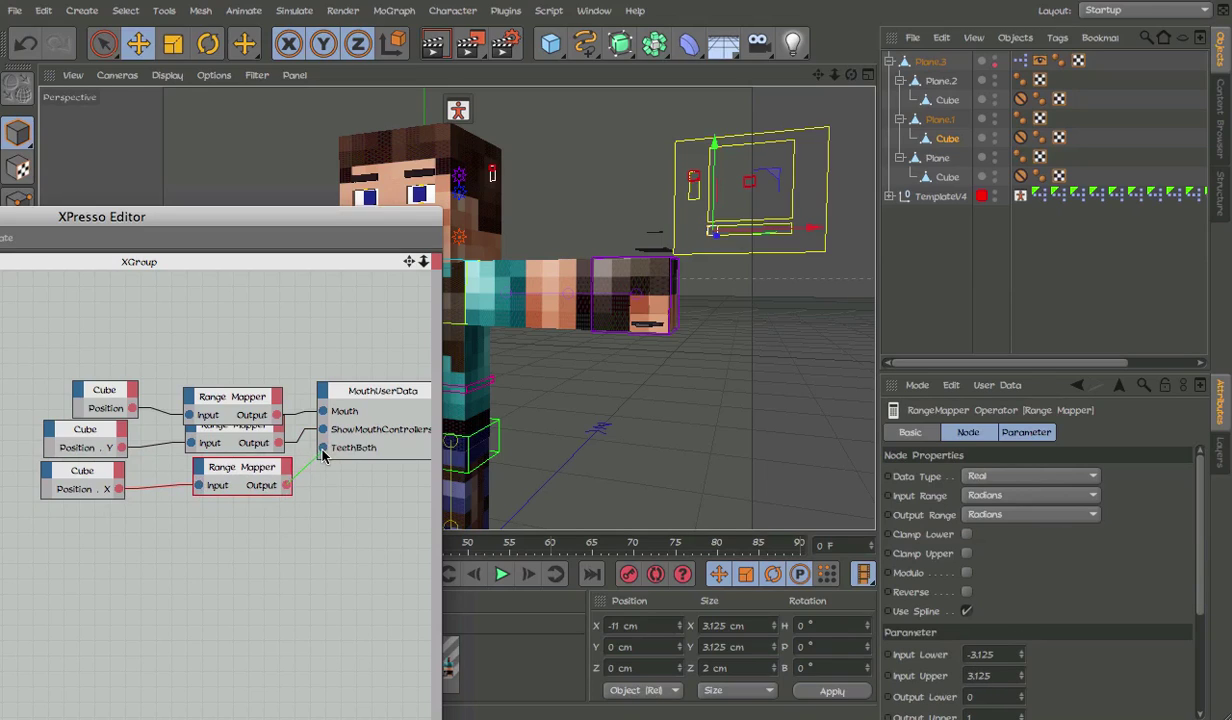
Set the third mapper's input to -11…11 with a Percent output range.
{"action": "scroll", "coordinate": [880, 580], "scroll_direction": "down", "scroll_amount": 5}
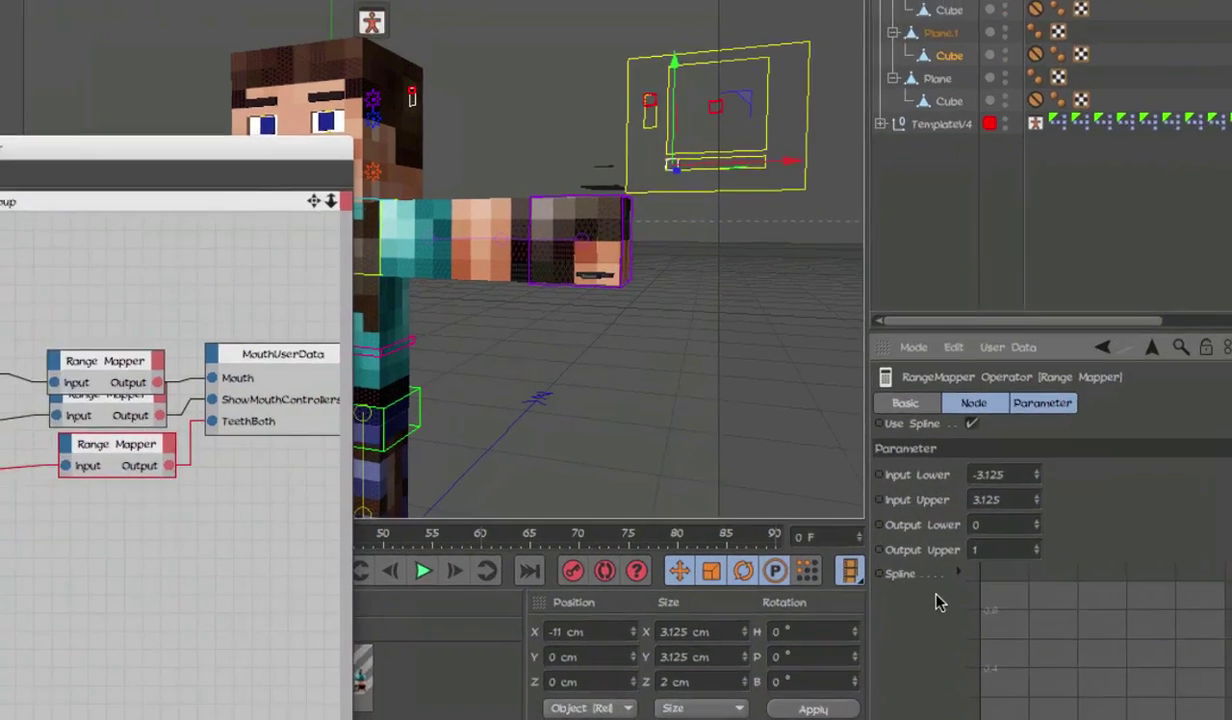
{"action": "double_click", "coordinate": [988, 498]}
{"action": "type", "text": "11"}
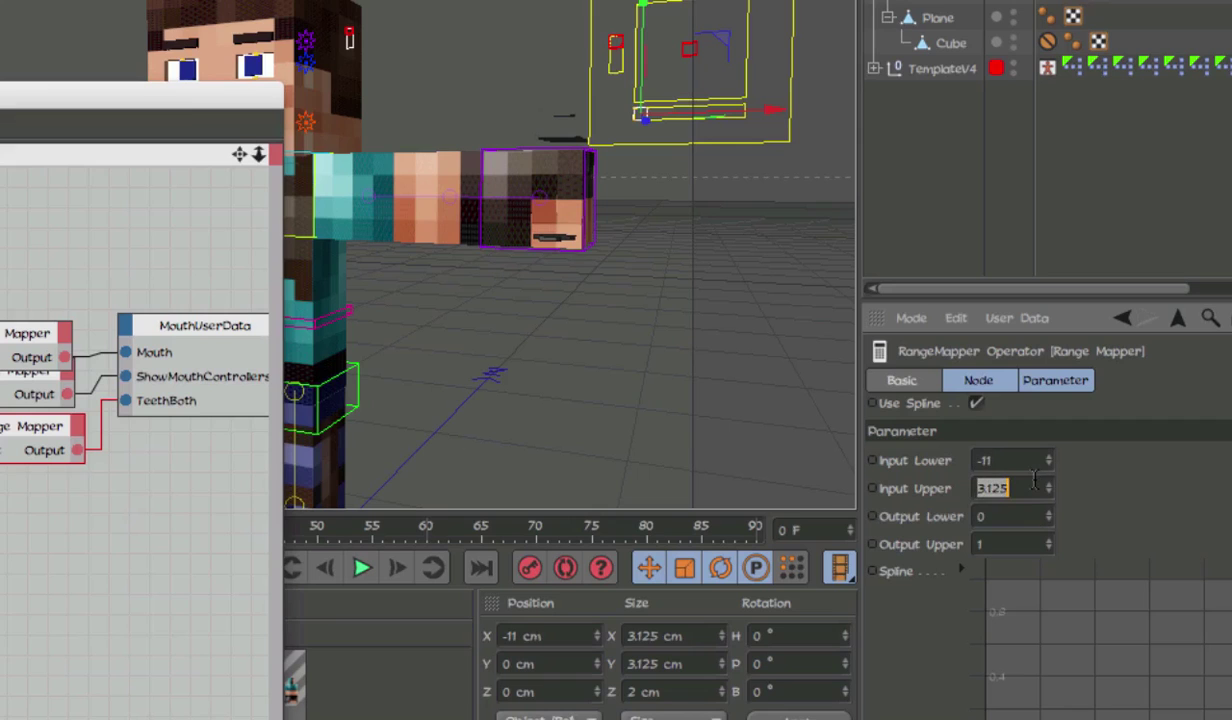
{"action": "scroll", "coordinate": [1143, 497], "scroll_direction": "up", "scroll_amount": 5}
{"action": "left_click", "coordinate": [1133, 491]}
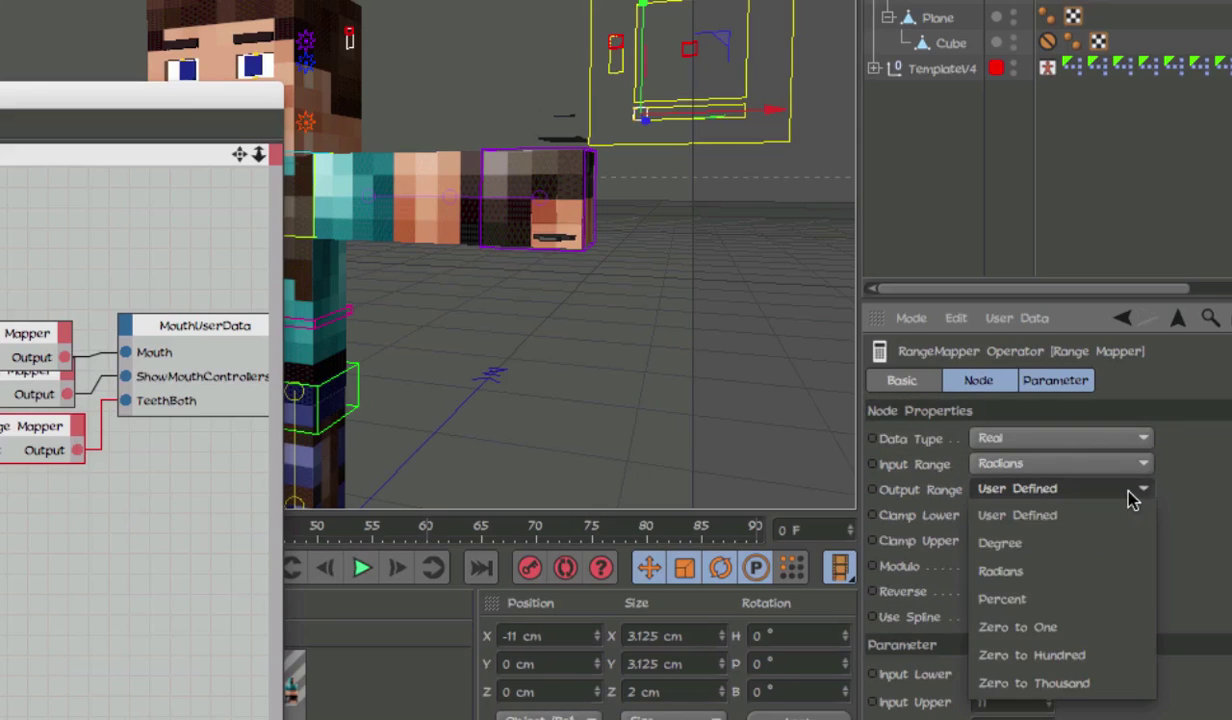
{"action": "left_click", "coordinate": [1104, 597]}
{"action": "scroll", "coordinate": [1130, 596], "scroll_direction": "down", "scroll_amount": 3}
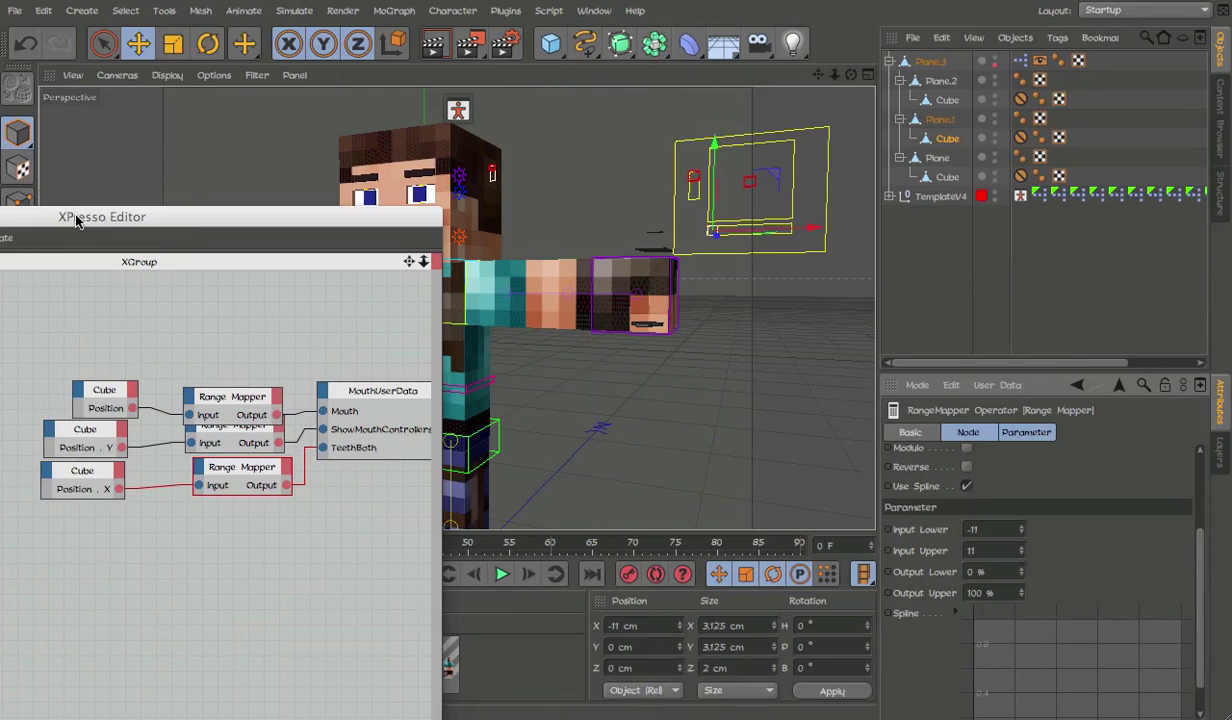
{"action": "left_click_drag", "start_coordinate": [76, 215], "coordinate": [207, 218]}
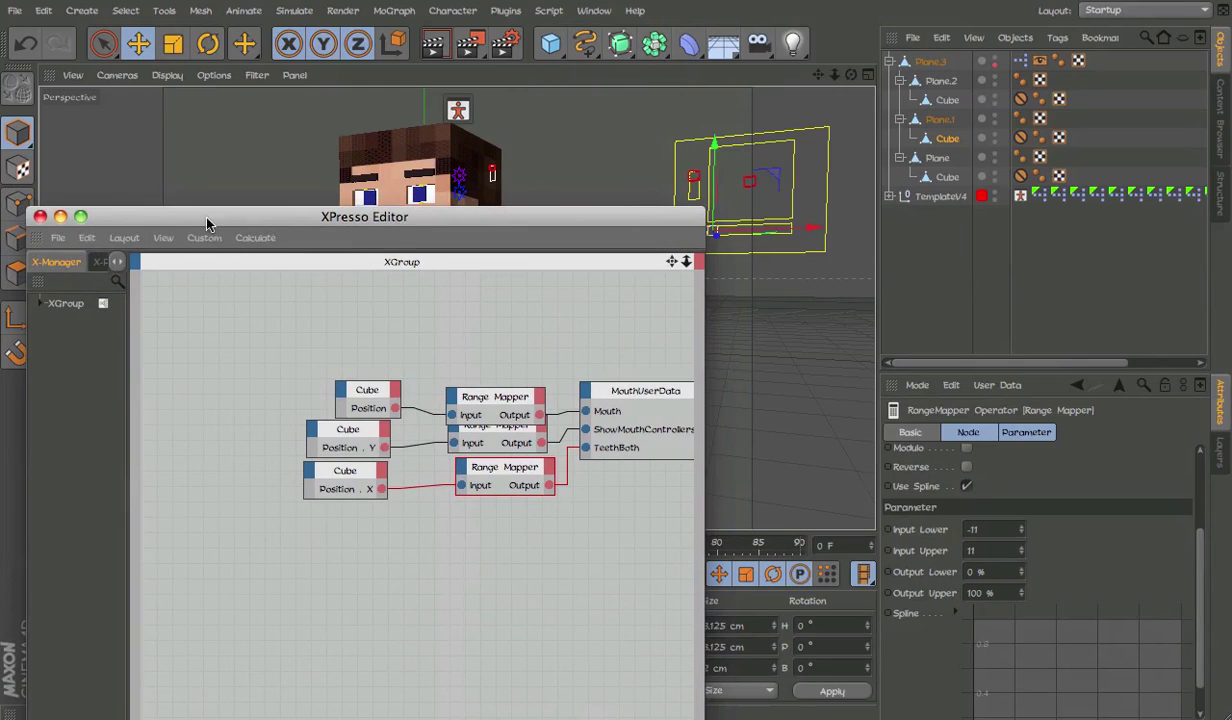
Close XPresso and test-move the controller frame, then undo it back into place.
{"action": "left_click", "coordinate": [40, 216]}
{"action": "key", "text": "e"}
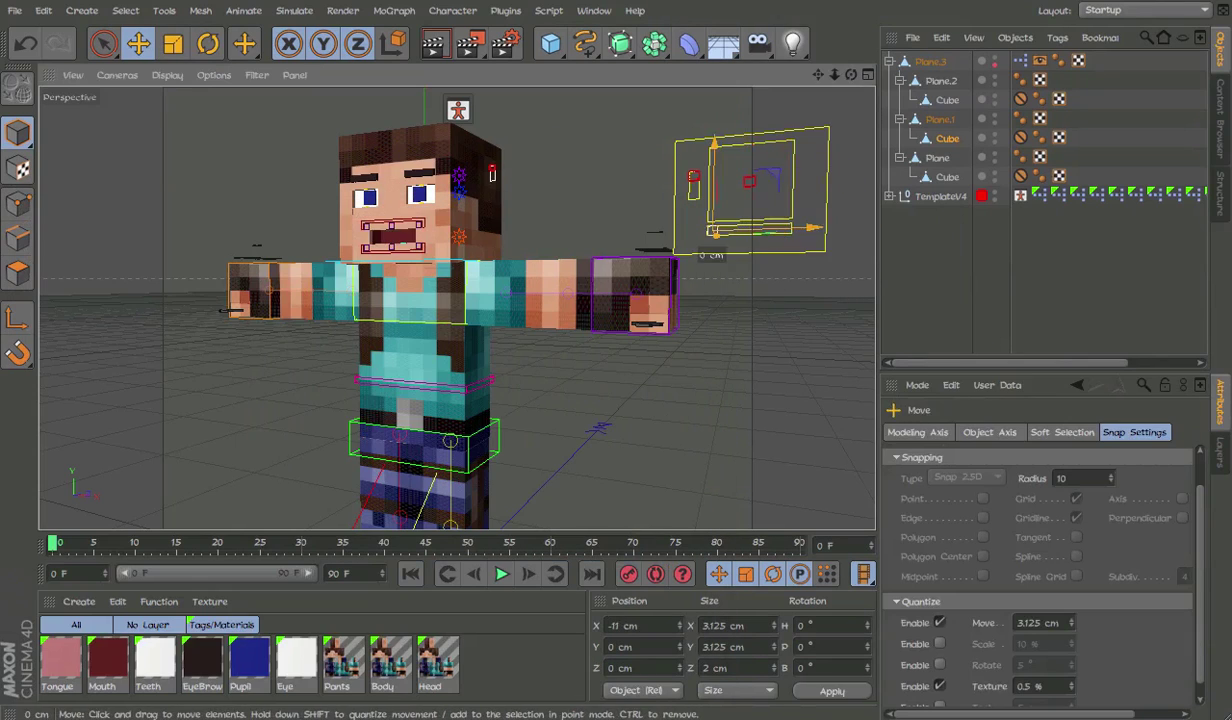
{"action": "left_click", "coordinate": [760, 193]}
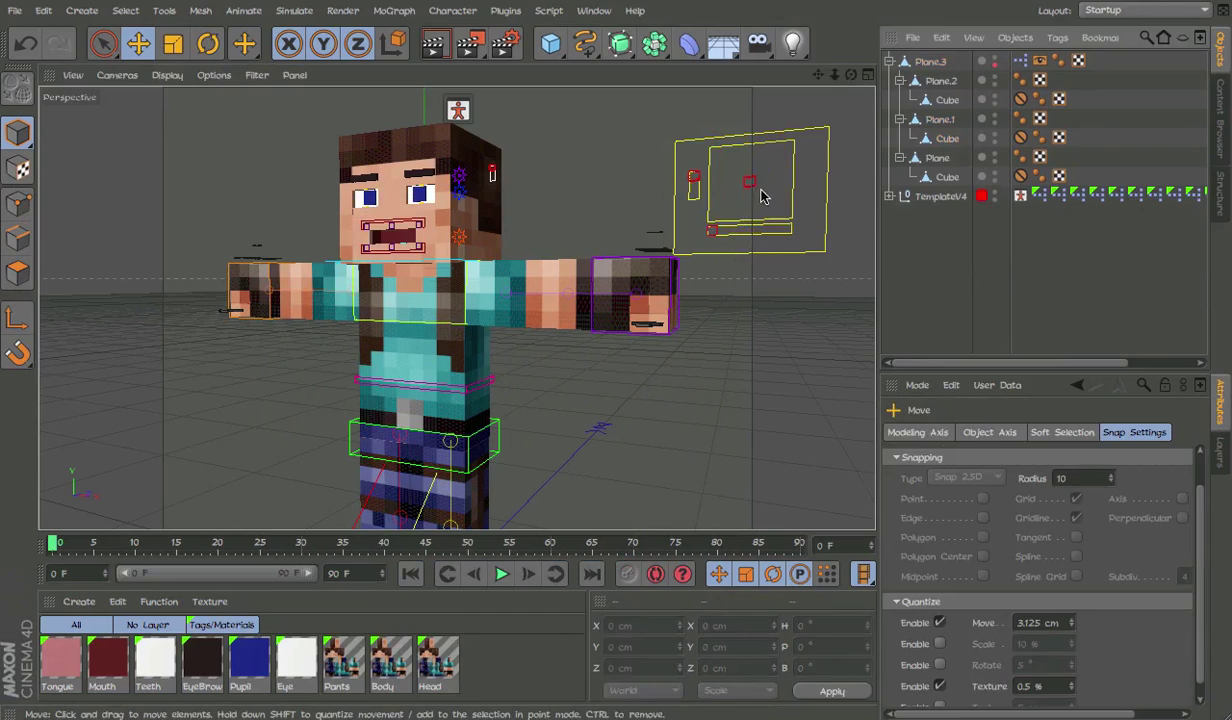
{"action": "left_click", "coordinate": [825, 238]}
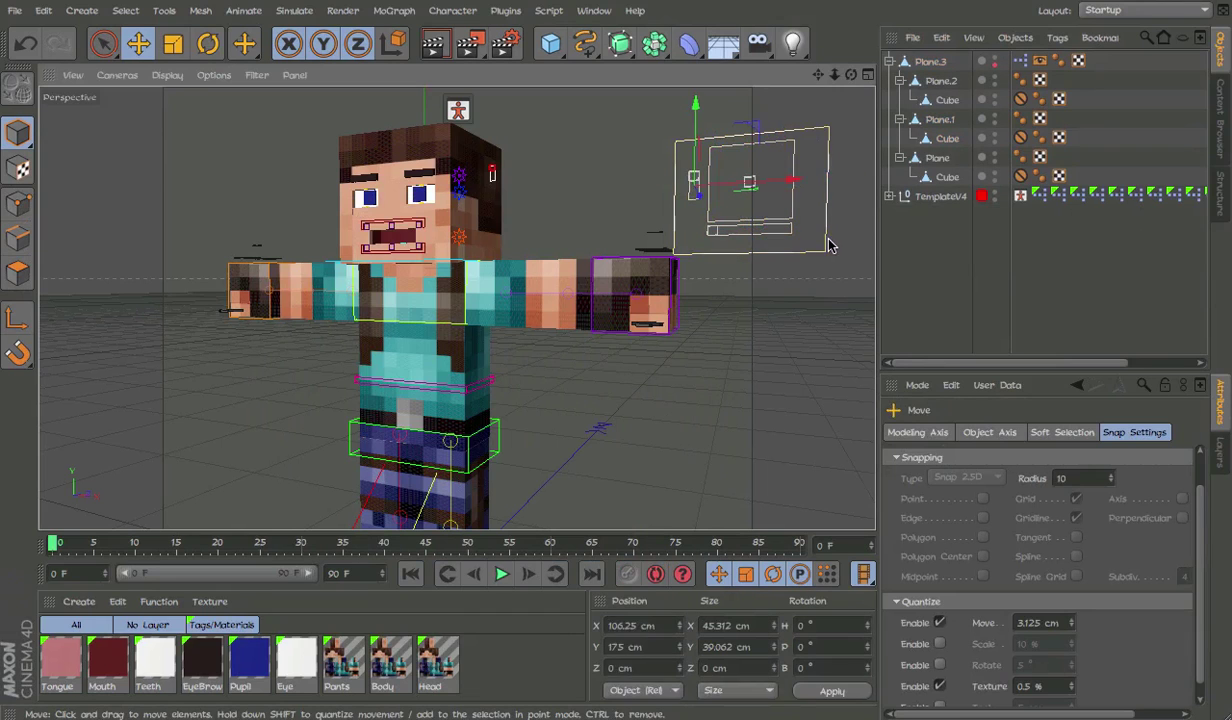
{"action": "mouse_move", "coordinate": [828, 245]}
{"action": "left_mouse_down"}
{"action": "mouse_move", "coordinate": [743, 198]}
{"action": "mouse_move", "coordinate": [768, 203]}
{"action": "left_mouse_up"}
{"action": "key", "text": "ctrl+z"}
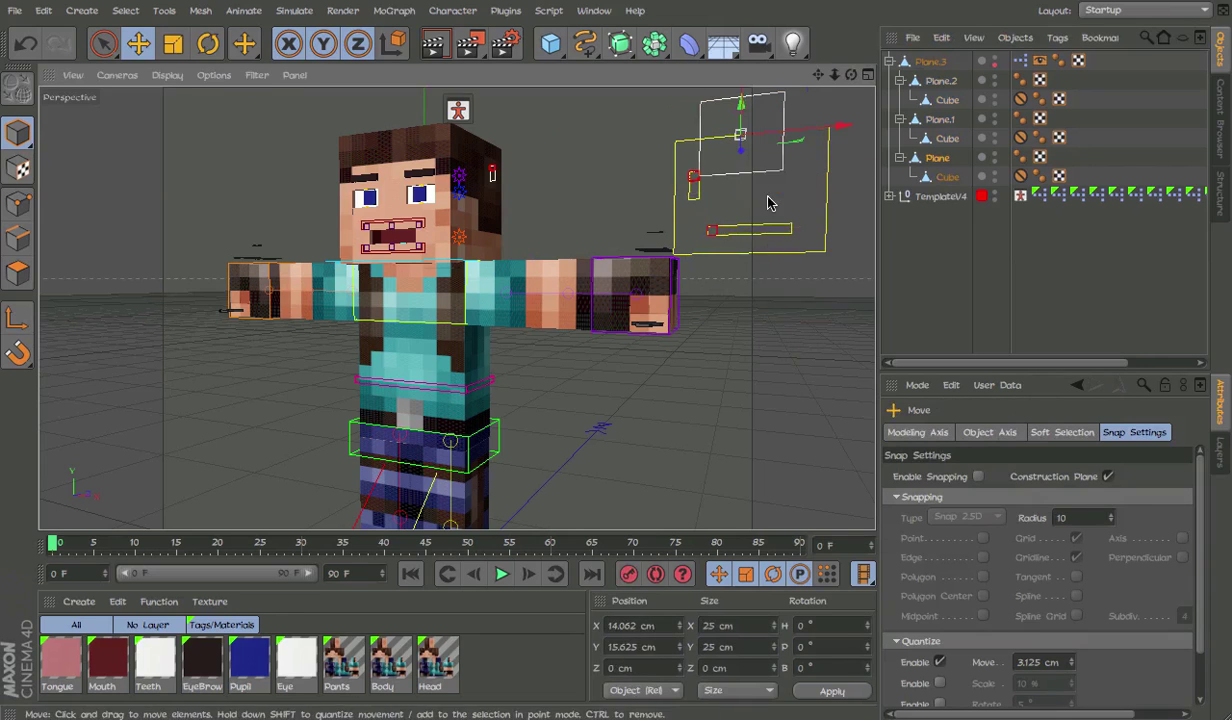
{"action": "key", "text": "ctrl+z"}
{"action": "key", "text": "ctrl+z"}
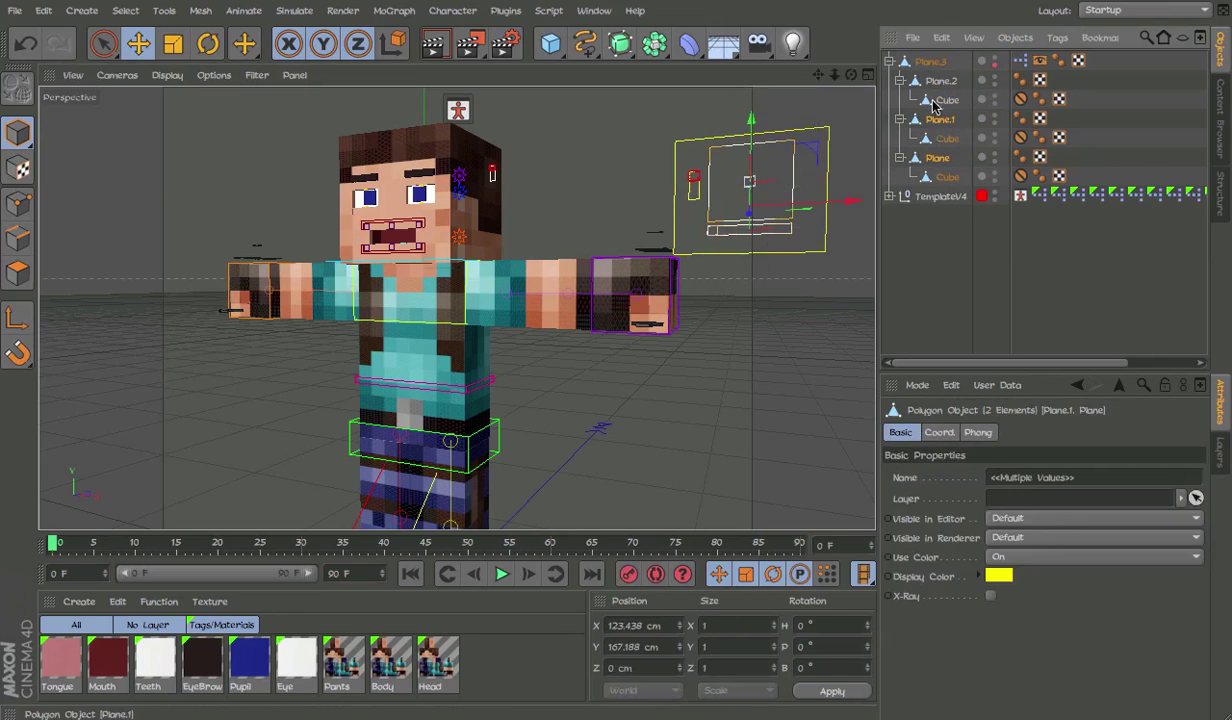
Put Plane, Plane.1 and Plane.2 on a new layer and lock it.
{"action": "left_click", "coordinate": [935, 82], "text": "ctrl"}
{"action": "right_click", "coordinate": [935, 82]}
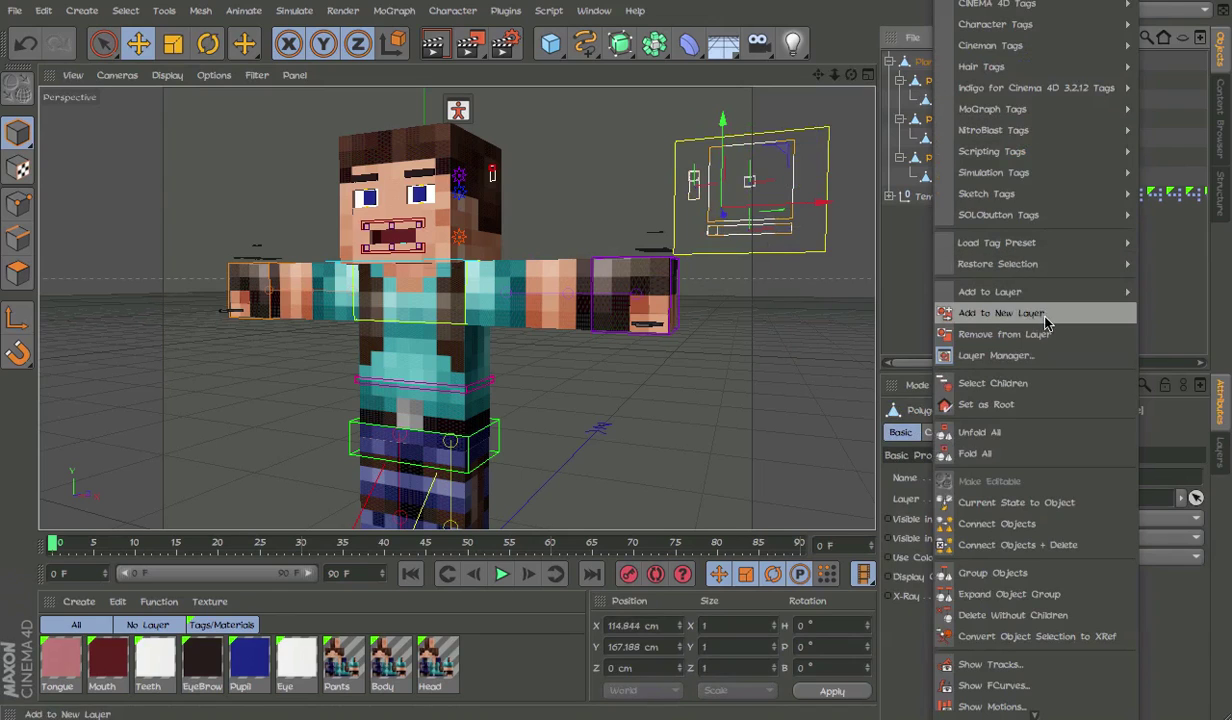
{"action": "left_click", "coordinate": [1008, 312]}
{"action": "left_click", "coordinate": [1220, 455]}
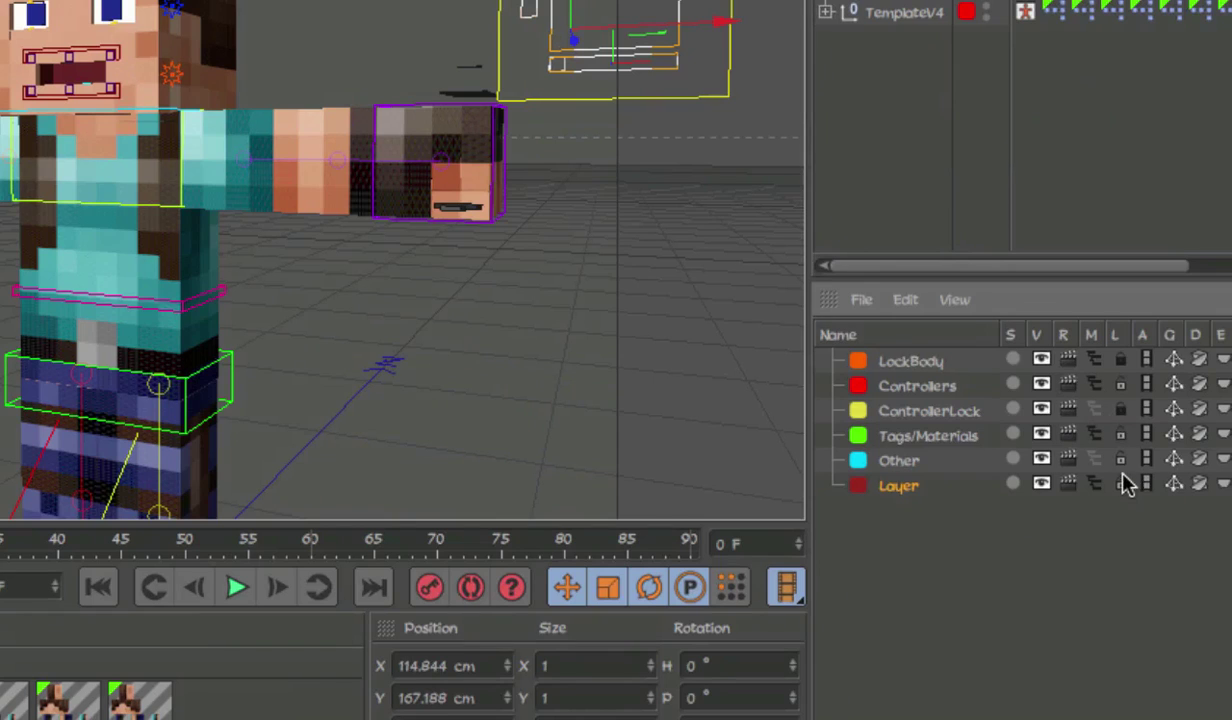
{"action": "left_click", "coordinate": [1122, 476]}
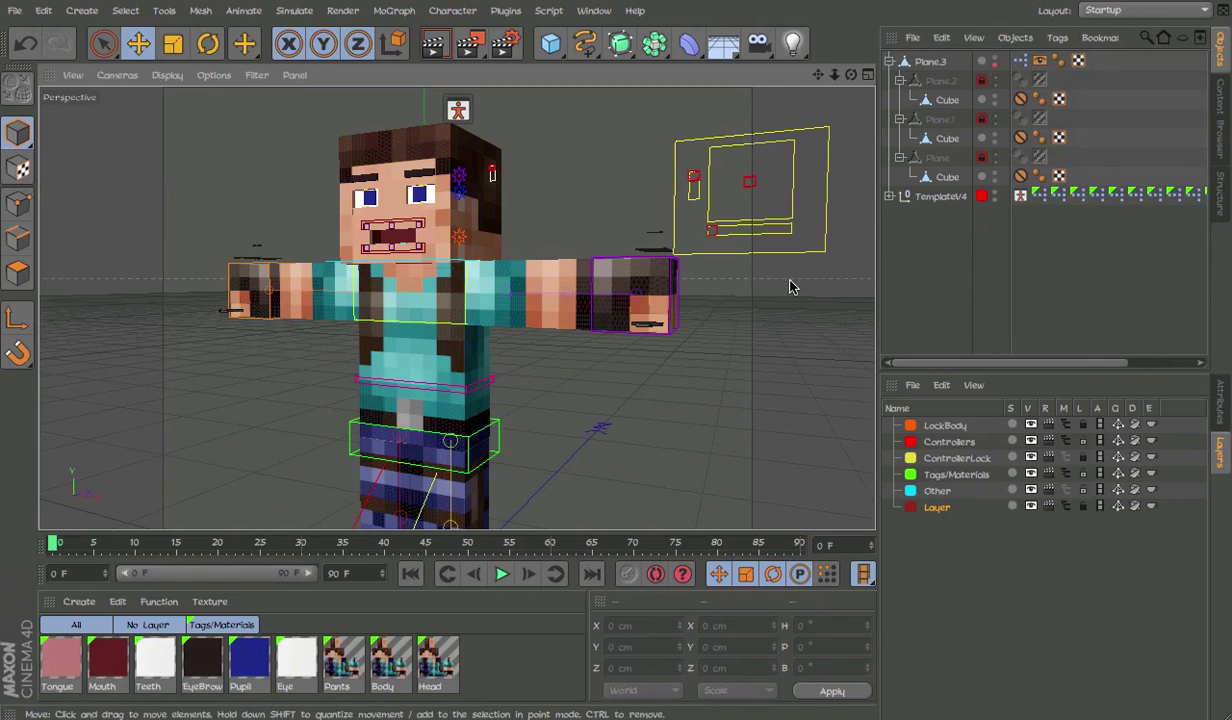
{"action": "left_click_drag", "start_coordinate": [790, 287], "coordinate": [792, 270], "text": "alt"}
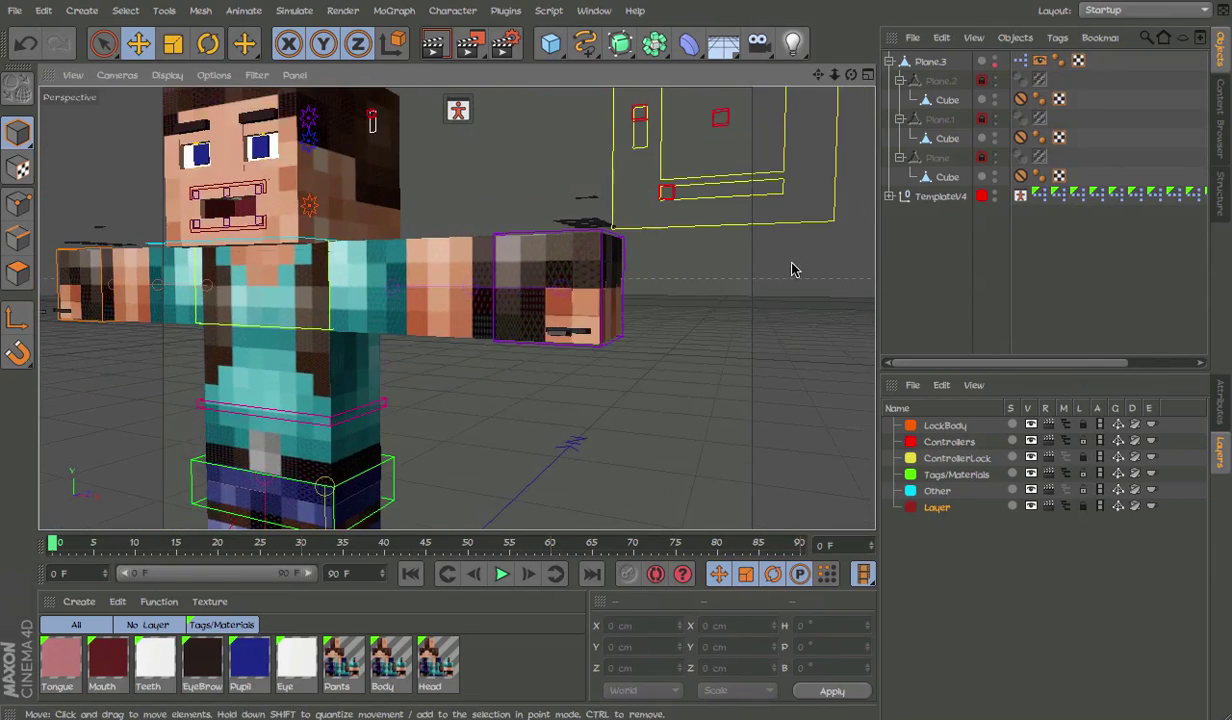
{"action": "key", "text": "ctrl+shift+z"}
{"action": "mouse_move", "coordinate": [549, 290]}
{"action": "left_mouse_down", "text": "alt"}
{"action": "mouse_move", "coordinate": [778, 286]}
{"action": "mouse_move", "coordinate": [567, 279]}
{"action": "left_mouse_up", "text": "alt"}
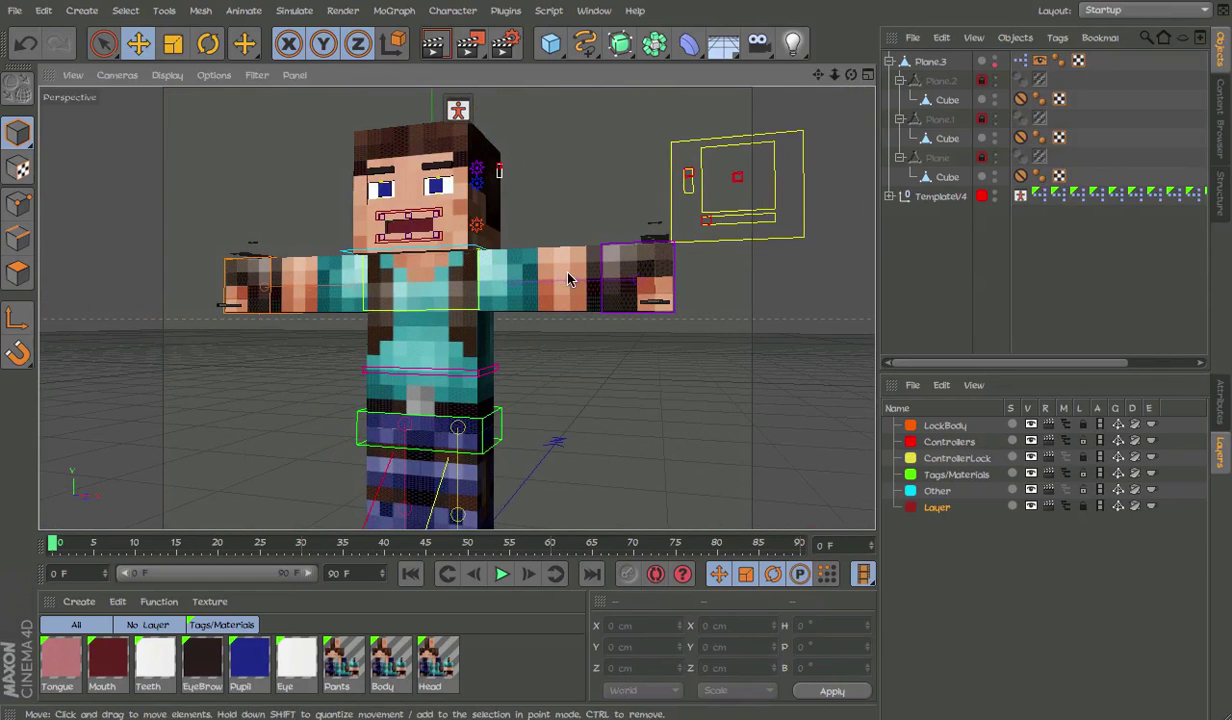
{"action": "left_click", "coordinate": [727, 150]}
{"action": "mouse_move", "coordinate": [727, 150]}
{"action": "left_mouse_down"}
{"action": "mouse_move", "coordinate": [543, 449]}
{"action": "mouse_move", "coordinate": [568, 270]}
{"action": "left_mouse_up"}
{"action": "left_click", "coordinate": [575, 182]}
{"action": "left_click_drag", "start_coordinate": [731, 272], "coordinate": [600, 257], "text": "alt"}
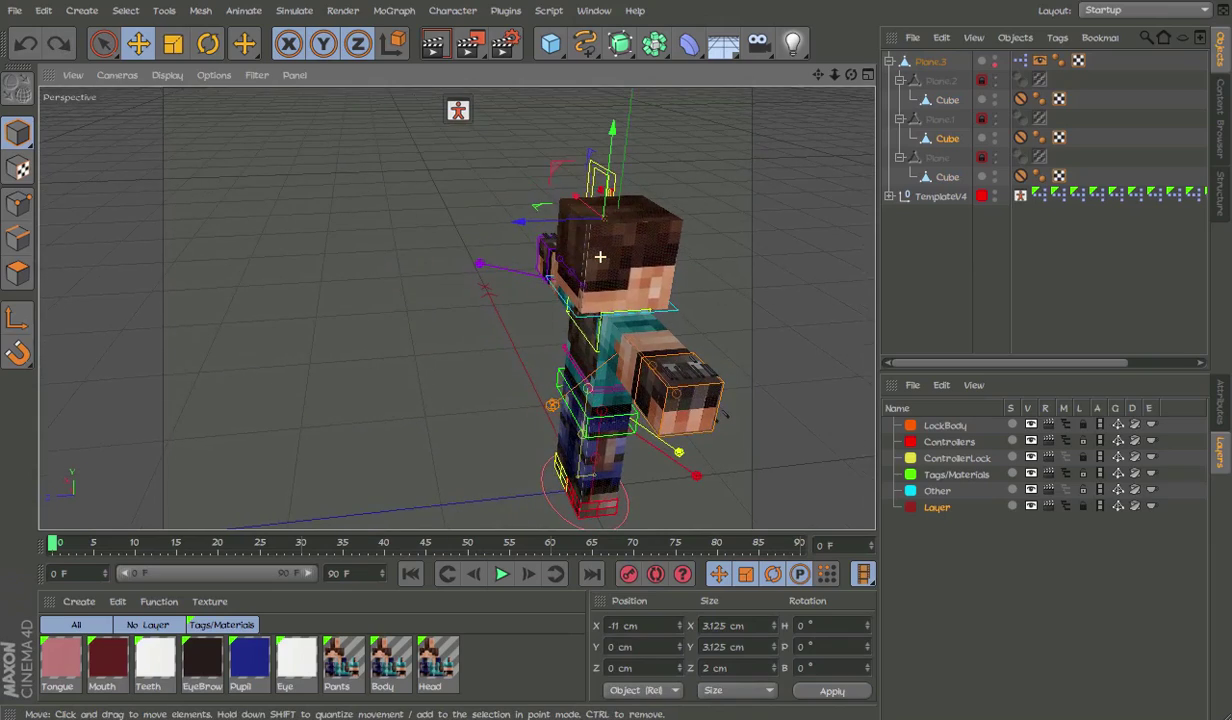
{"action": "key", "text": "ctrl+shift+z"}
{"action": "mouse_move", "coordinate": [474, 240]}
{"action": "left_mouse_down", "text": "alt"}
{"action": "mouse_move", "coordinate": [181, 269]}
{"action": "mouse_move", "coordinate": [860, 234]}
{"action": "mouse_move", "coordinate": [533, 354]}
{"action": "left_mouse_up", "text": "alt"}
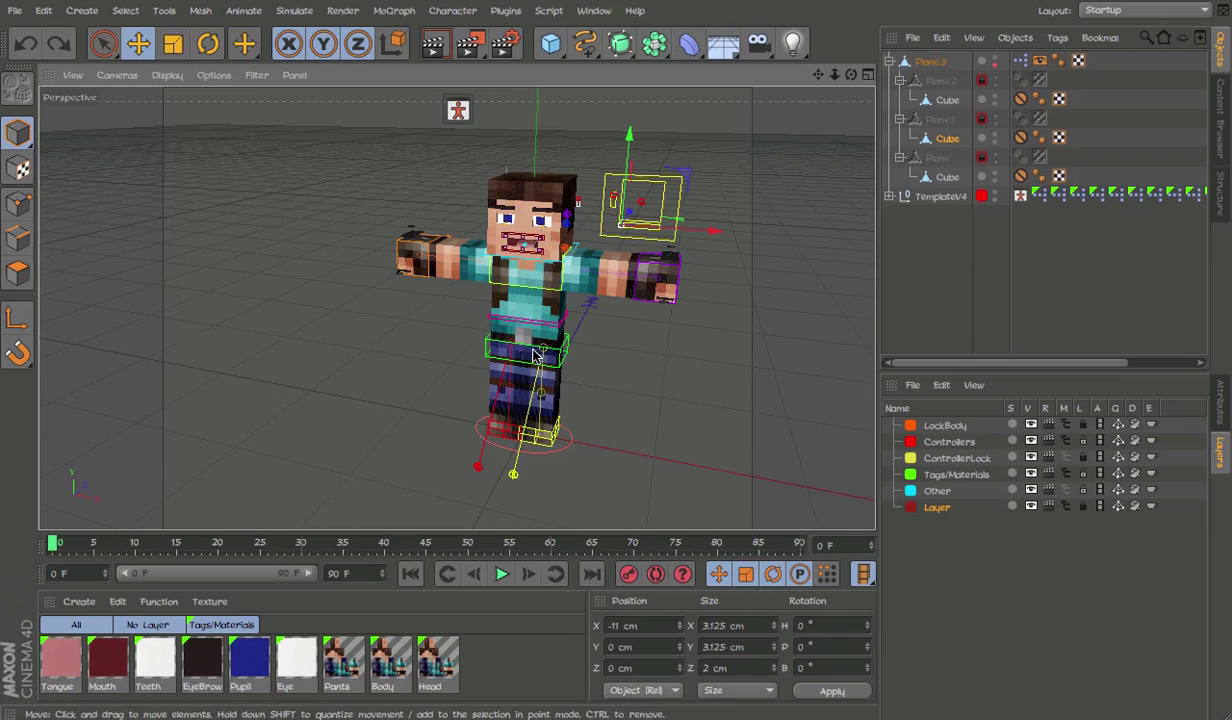
{"action": "scroll", "coordinate": [688, 257], "scroll_direction": "up", "scroll_amount": 4}
{"action": "scroll", "coordinate": [700, 258], "scroll_direction": "up", "scroll_amount": 4}
Drag the hand controller down and left to bend the arm, rendering to check.
{"action": "left_click", "coordinate": [704, 254]}
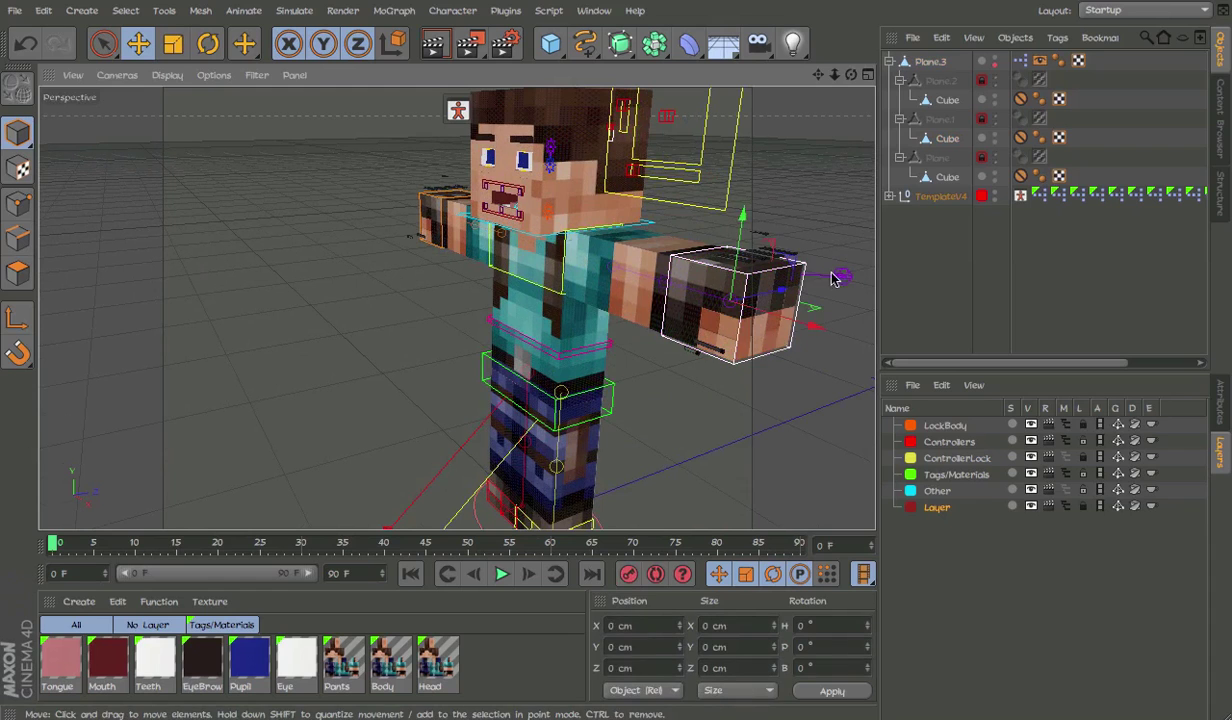
{"action": "mouse_move", "coordinate": [792, 280]}
{"action": "left_mouse_down"}
{"action": "mouse_move", "coordinate": [870, 311]}
{"action": "mouse_move", "coordinate": [713, 452]}
{"action": "mouse_move", "coordinate": [385, 404]}
{"action": "mouse_move", "coordinate": [520, 398]}
{"action": "mouse_move", "coordinate": [310, 317]}
{"action": "mouse_move", "coordinate": [686, 381]}
{"action": "left_mouse_up"}
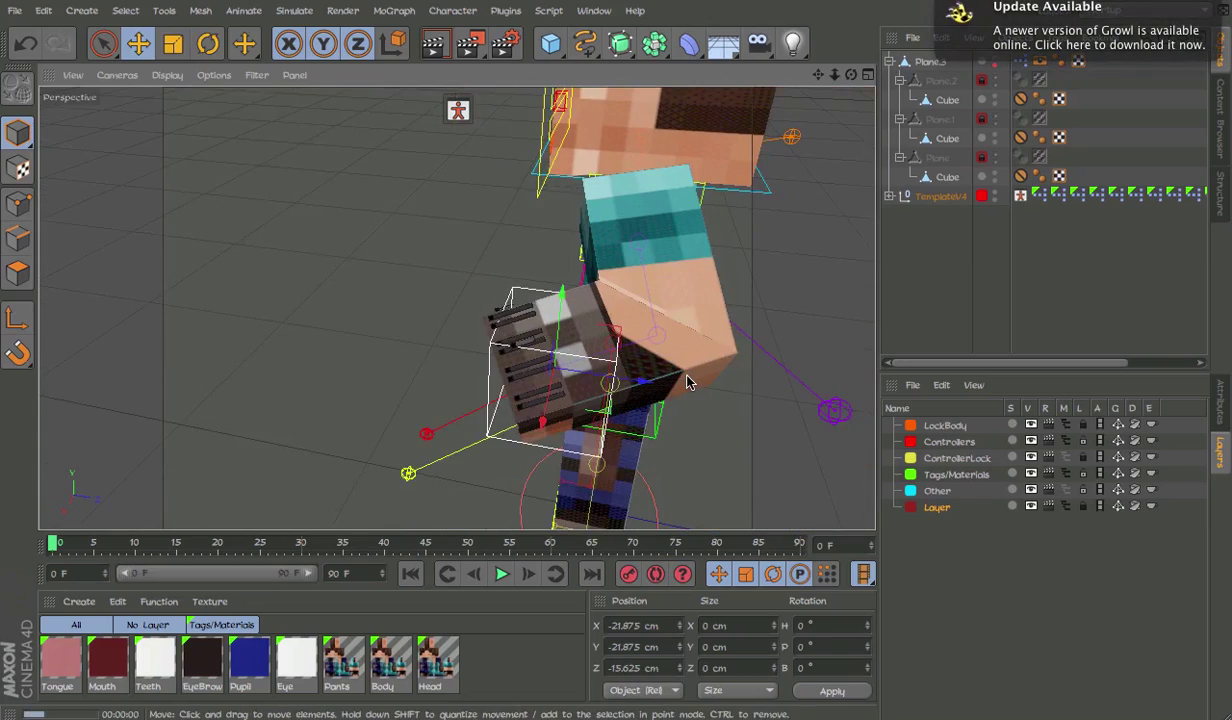
{"action": "key", "text": "ctrl+r"}
{"action": "mouse_move", "coordinate": [695, 325]}
{"action": "left_mouse_down", "text": "alt"}
{"action": "mouse_move", "coordinate": [655, 300]}
{"action": "mouse_move", "coordinate": [625, 390]}
{"action": "mouse_move", "coordinate": [616, 342]}
{"action": "mouse_move", "coordinate": [497, 357]}
{"action": "mouse_move", "coordinate": [503, 338]}
{"action": "left_mouse_up", "text": "alt"}
{"action": "key", "text": "ctrl+r"}
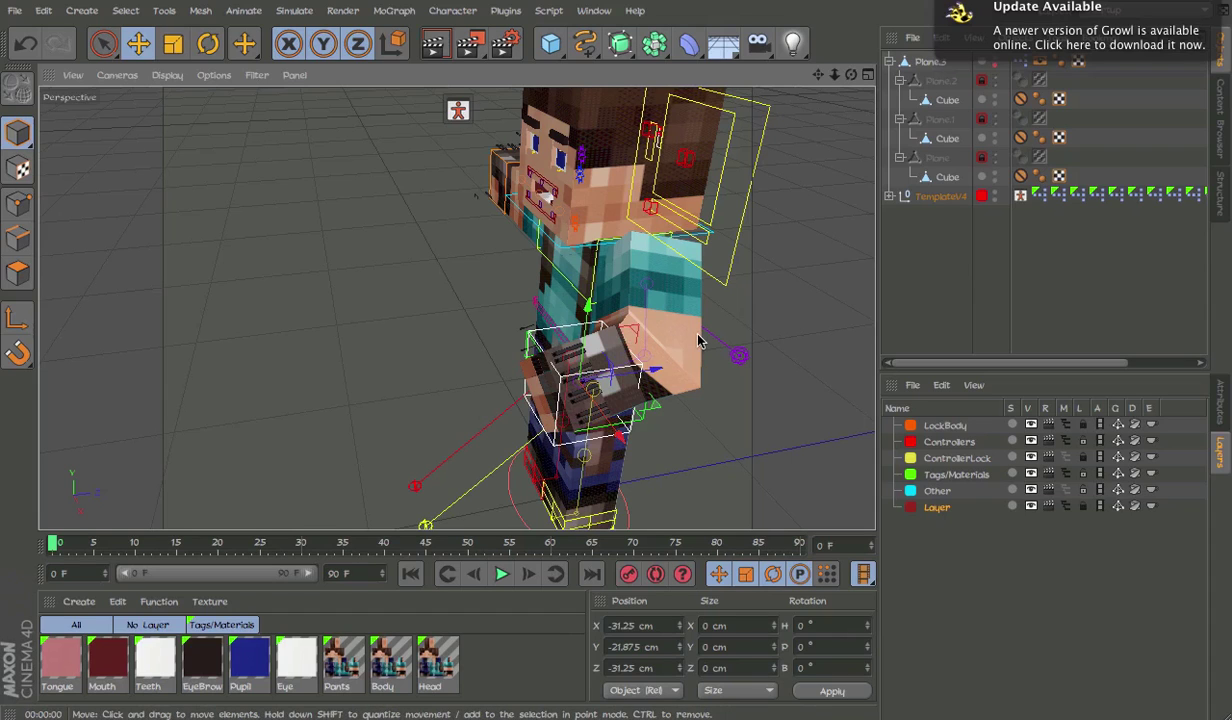
Orbit and zoom around the character to inspect the bent arm from below and front.
{"action": "scroll", "coordinate": [698, 341], "scroll_direction": "up", "scroll_amount": 3}
{"action": "scroll", "coordinate": [536, 360], "scroll_direction": "up", "scroll_amount": 3}
{"action": "scroll", "coordinate": [537, 300], "scroll_direction": "up", "scroll_amount": 2}
{"action": "scroll", "coordinate": [537, 262], "scroll_direction": "up", "scroll_amount": 2}
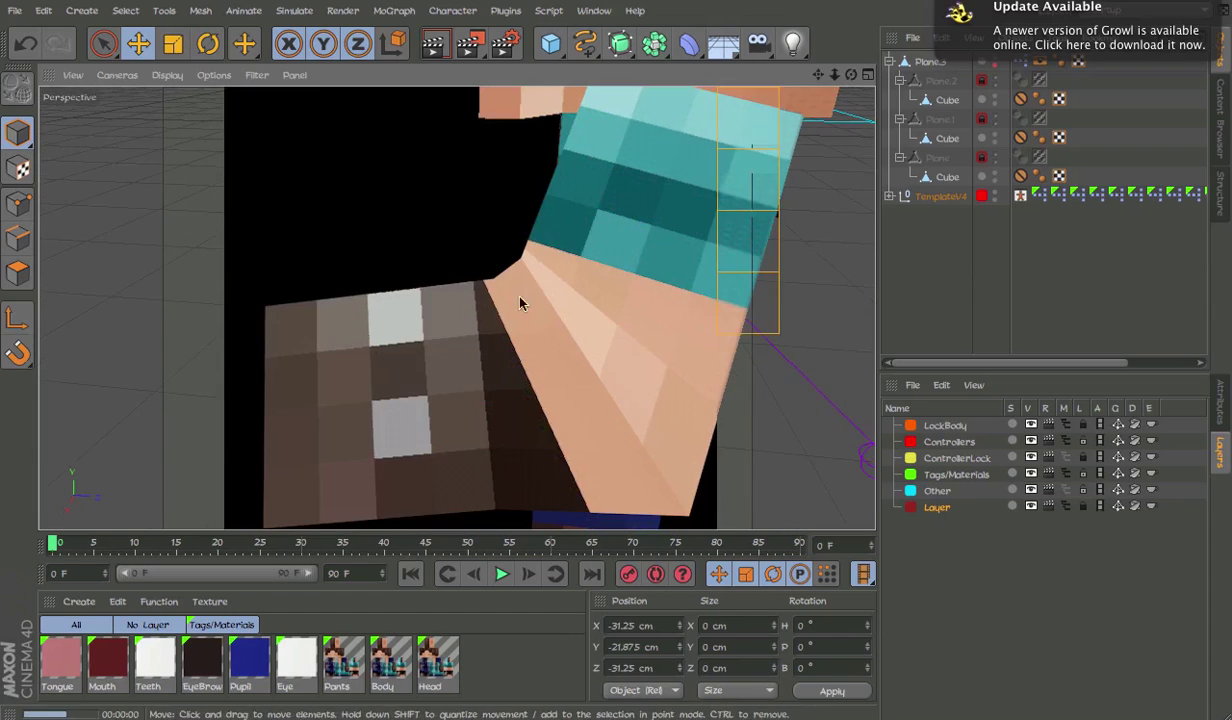
{"action": "scroll", "coordinate": [511, 275], "scroll_direction": "down", "scroll_amount": 5}
{"action": "scroll", "coordinate": [553, 357], "scroll_direction": "down", "scroll_amount": 3}
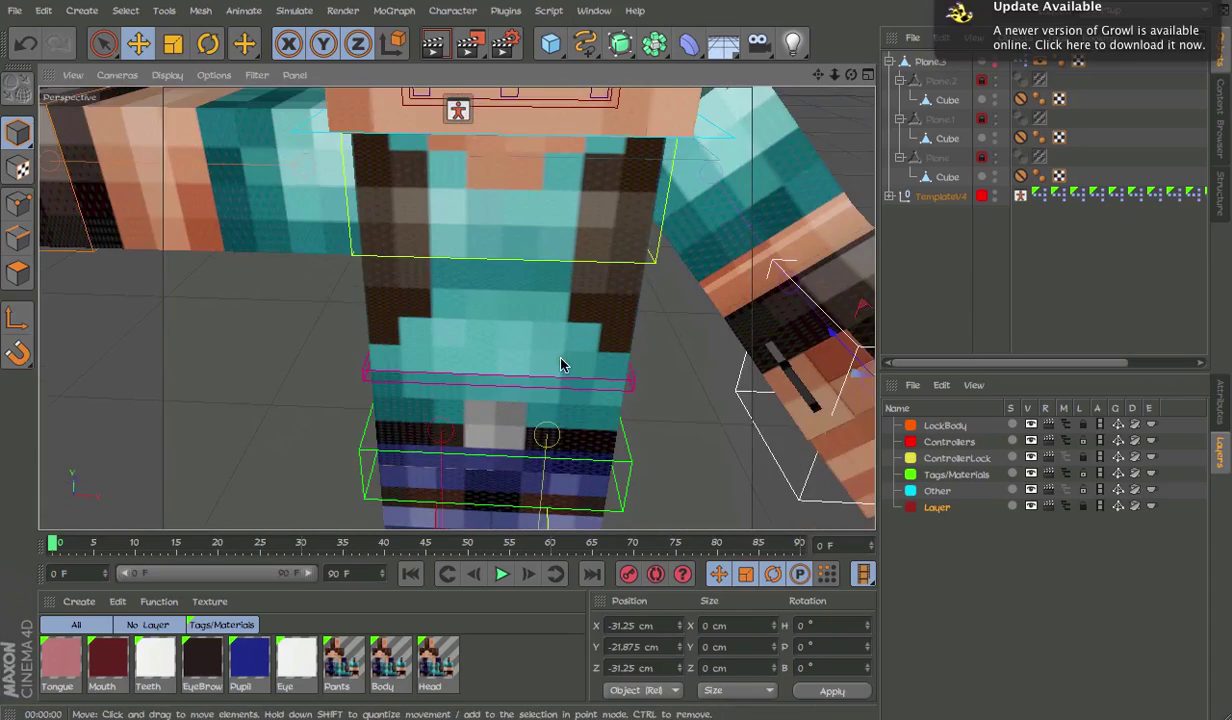
{"action": "scroll", "coordinate": [553, 357], "scroll_direction": "down", "scroll_amount": 5}
{"action": "mouse_move", "coordinate": [530, 323]}
{"action": "left_mouse_down", "text": "alt"}
{"action": "mouse_move", "coordinate": [612, 424]}
{"action": "mouse_move", "coordinate": [393, 341]}
{"action": "mouse_move", "coordinate": [503, 527]}
{"action": "left_mouse_up", "text": "alt"}
{"action": "scroll", "coordinate": [583, 407], "scroll_direction": "up", "scroll_amount": 2}
{"action": "scroll", "coordinate": [638, 385], "scroll_direction": "up", "scroll_amount": 3}
{"action": "scroll", "coordinate": [641, 360], "scroll_direction": "up", "scroll_amount": 2}
{"action": "left_click_drag", "start_coordinate": [661, 286], "coordinate": [560, 300], "text": "alt"}
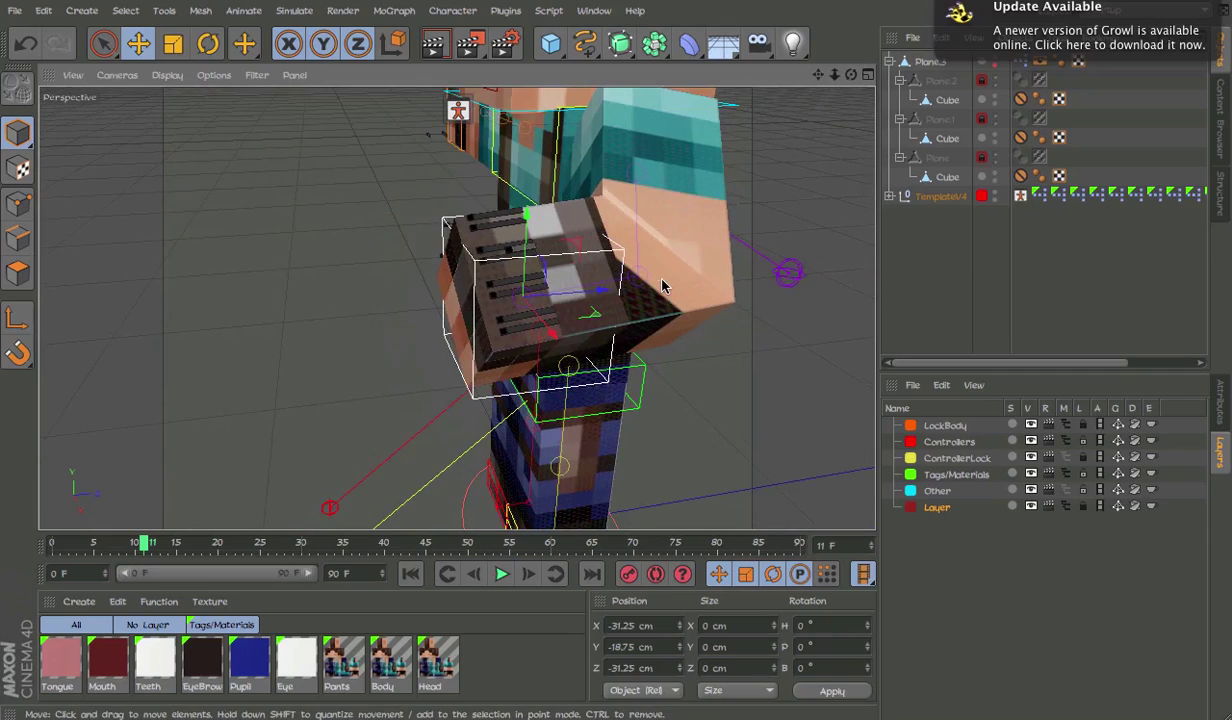
{"action": "scroll", "coordinate": [600, 250], "scroll_direction": "up", "scroll_amount": 2}
{"action": "left_click", "coordinate": [952, 8]}
{"action": "left_click_drag", "start_coordinate": [800, 193], "coordinate": [869, 248], "text": "alt"}
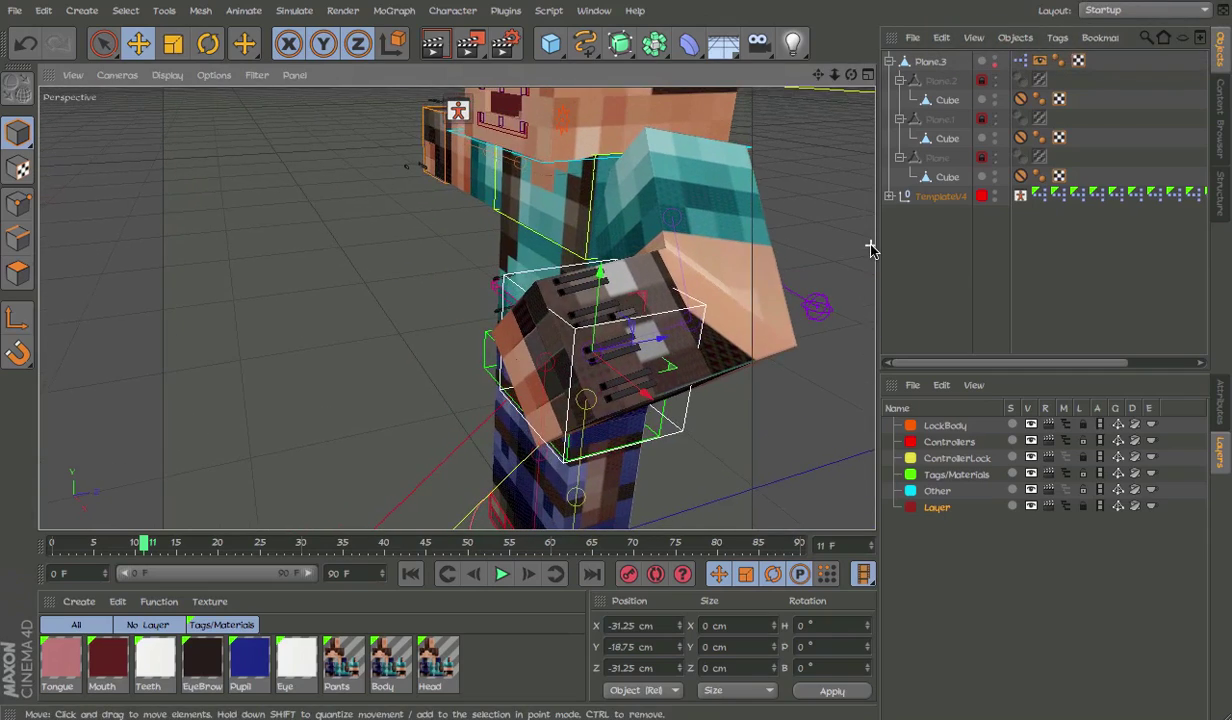
{"action": "scroll", "coordinate": [753, 200], "scroll_direction": "down", "scroll_amount": 3}
{"action": "scroll", "coordinate": [753, 200], "scroll_direction": "down", "scroll_amount": 2}
{"action": "scroll", "coordinate": [700, 250], "scroll_direction": "down", "scroll_amount": 2}
{"action": "left_click_drag", "start_coordinate": [338, 335], "coordinate": [636, 325], "text": "alt"}
{"action": "scroll", "coordinate": [636, 325], "scroll_direction": "up", "scroll_amount": 2}
{"action": "scroll", "coordinate": [660, 325], "scroll_direction": "up", "scroll_amount": 2}
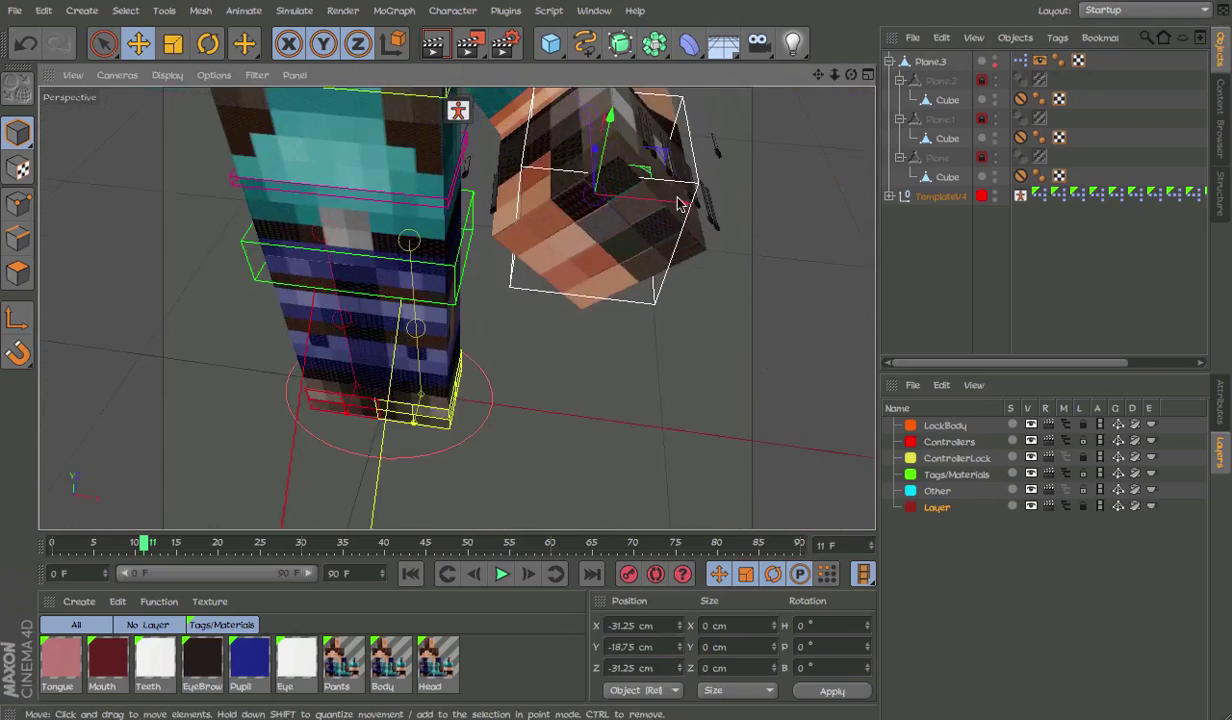
{"action": "scroll", "coordinate": [723, 324], "scroll_direction": "up", "scroll_amount": 2}
Turn off Quantize in the snap settings, move the hand cube right and render.
{"action": "left_click_drag", "start_coordinate": [783, 355], "coordinate": [786, 335]}
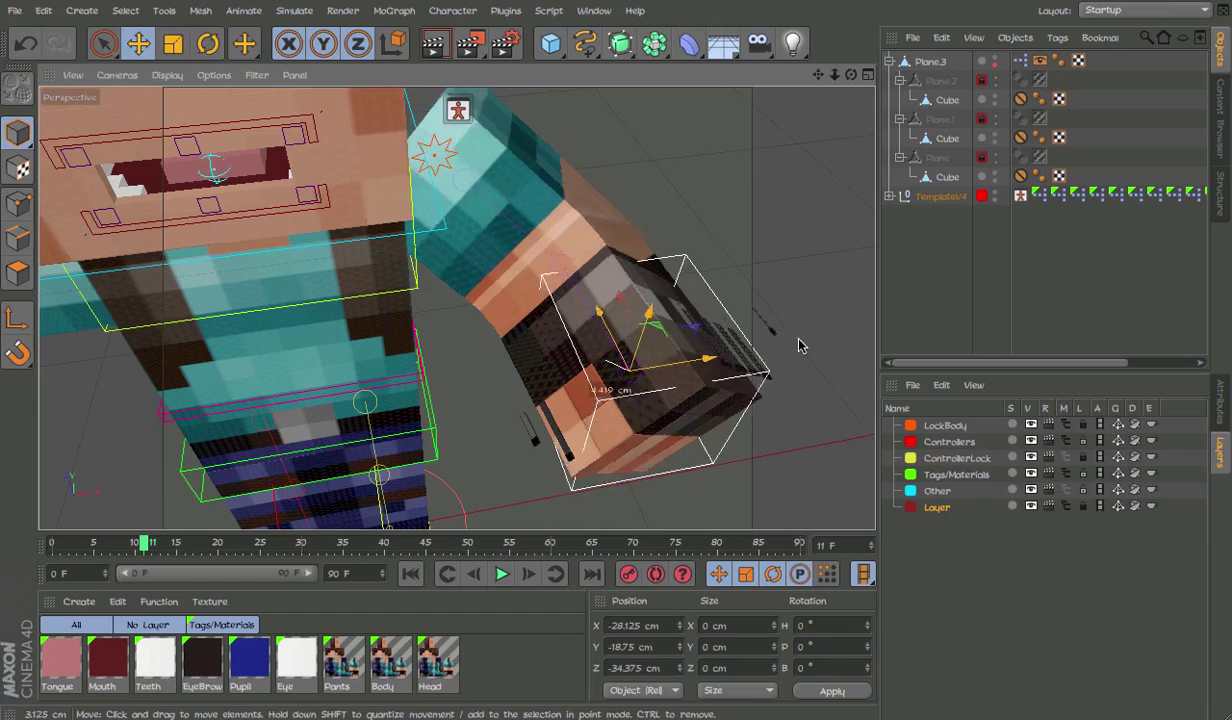
{"action": "key", "text": "ctrl+z"}
{"action": "left_click", "coordinate": [1220, 425]}
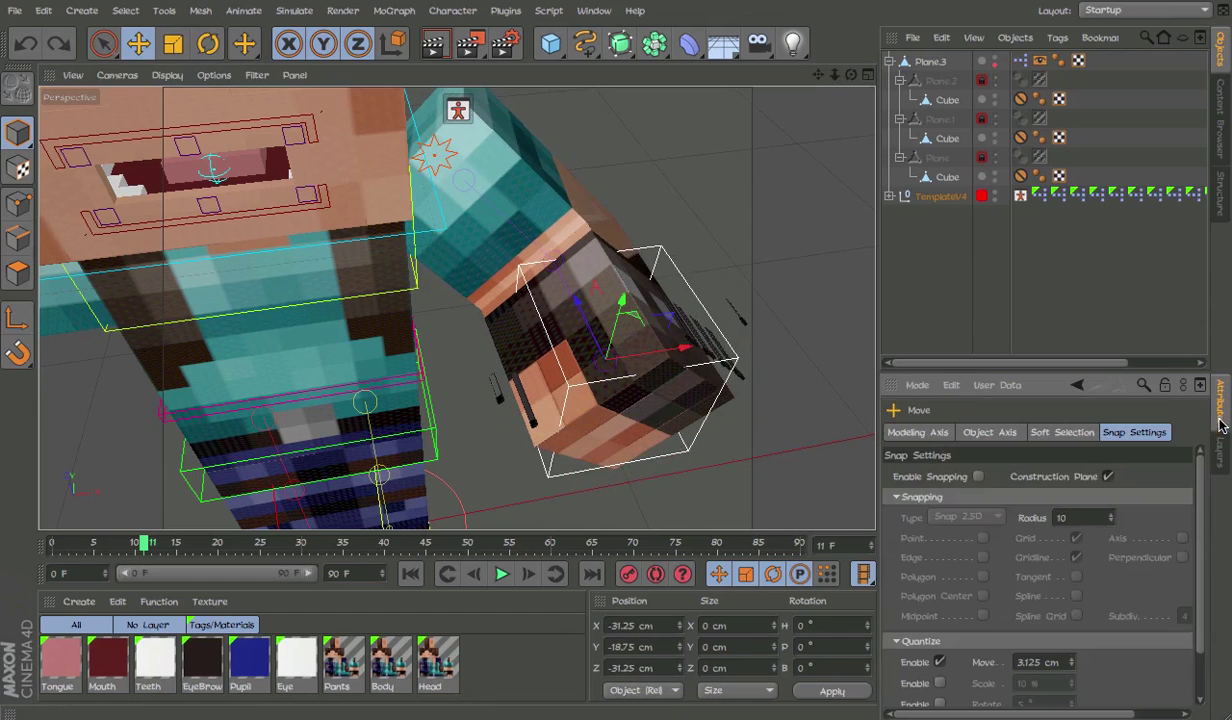
{"action": "mouse_move", "coordinate": [712, 505]}
{"action": "left_mouse_down"}
{"action": "mouse_move", "coordinate": [812, 535]}
{"action": "mouse_move", "coordinate": [793, 490]}
{"action": "mouse_move", "coordinate": [758, 482]}
{"action": "left_mouse_up"}
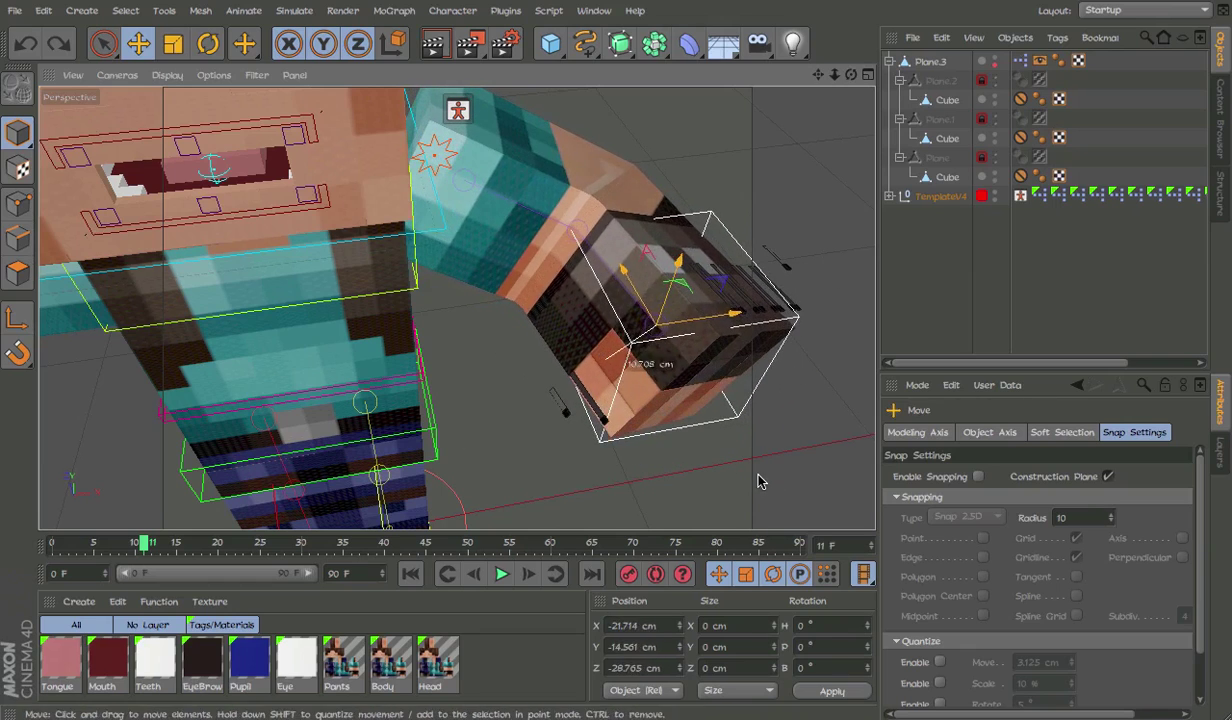
{"action": "key", "text": "ctrl+r"}
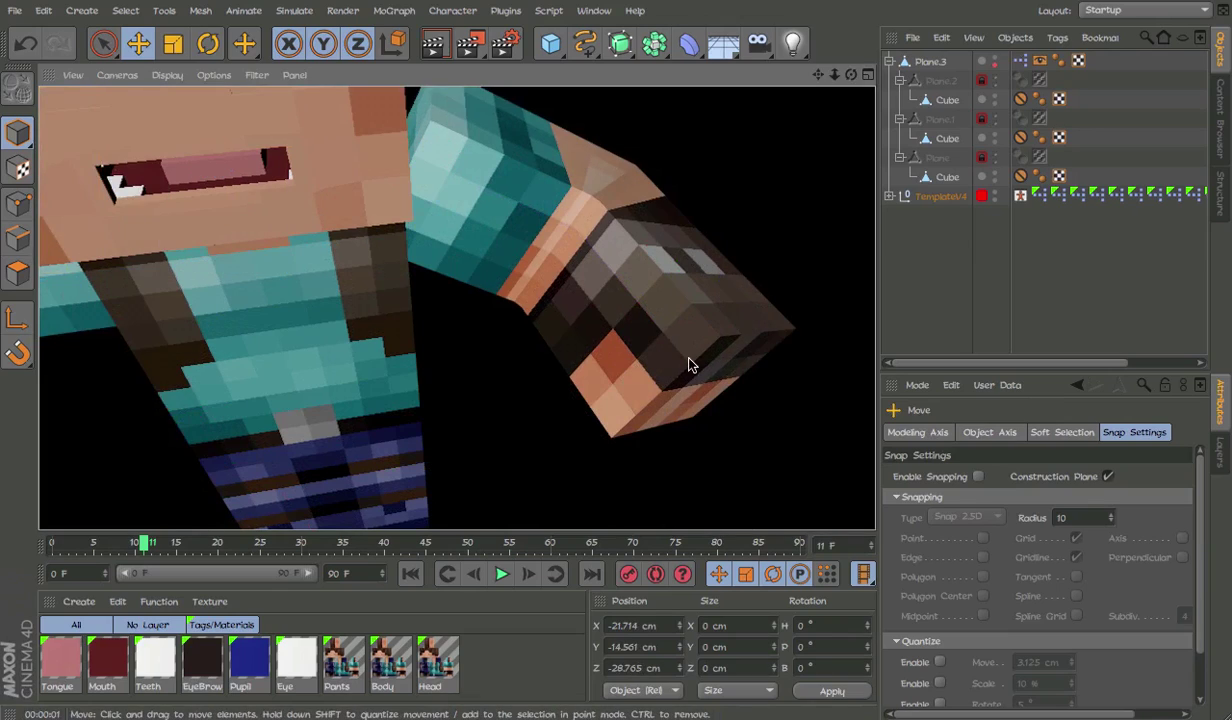
Reposition the hand cube for a smooth elbow bend and return to a level front view.
{"action": "mouse_move", "coordinate": [688, 363]}
{"action": "left_mouse_down"}
{"action": "mouse_move", "coordinate": [660, 352]}
{"action": "mouse_move", "coordinate": [786, 261]}
{"action": "left_mouse_up"}
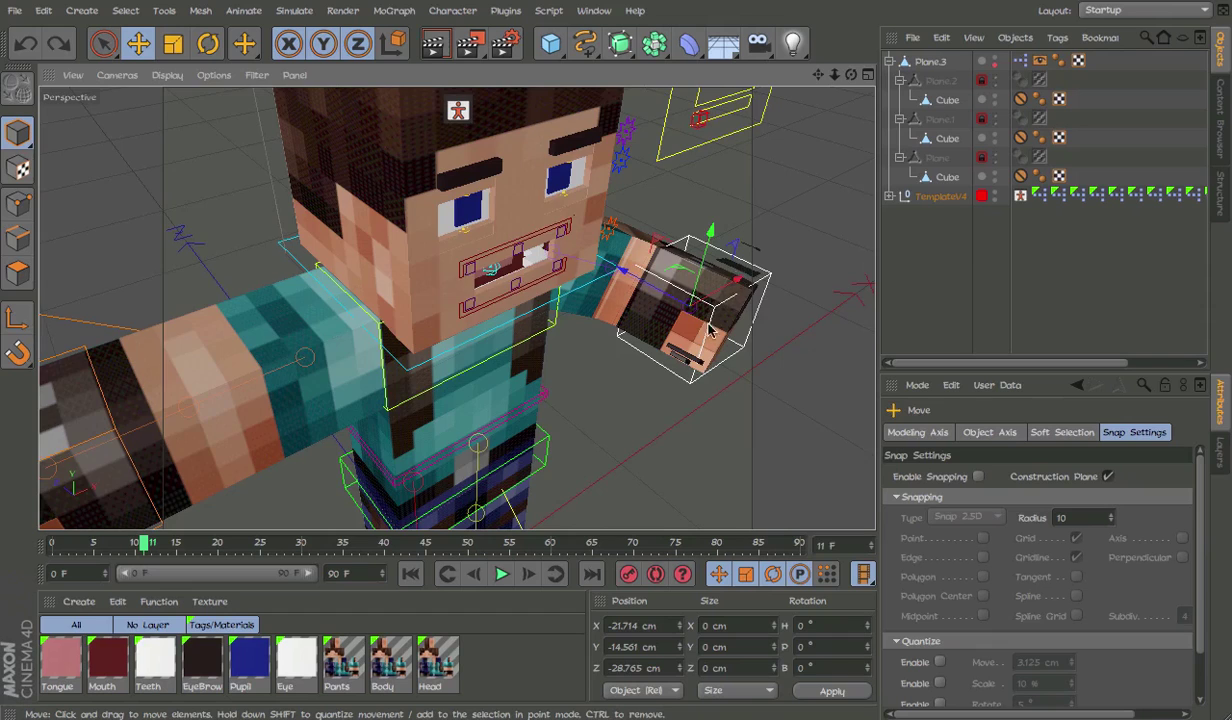
{"action": "mouse_move", "coordinate": [703, 340]}
{"action": "left_mouse_down", "text": "alt"}
{"action": "mouse_move", "coordinate": [740, 356]}
{"action": "mouse_move", "coordinate": [740, 385]}
{"action": "mouse_move", "coordinate": [710, 390]}
{"action": "left_mouse_up", "text": "alt"}
{"action": "scroll", "coordinate": [740, 384], "scroll_direction": "down", "scroll_amount": 3}
{"action": "scroll", "coordinate": [752, 383], "scroll_direction": "up", "scroll_amount": 2}
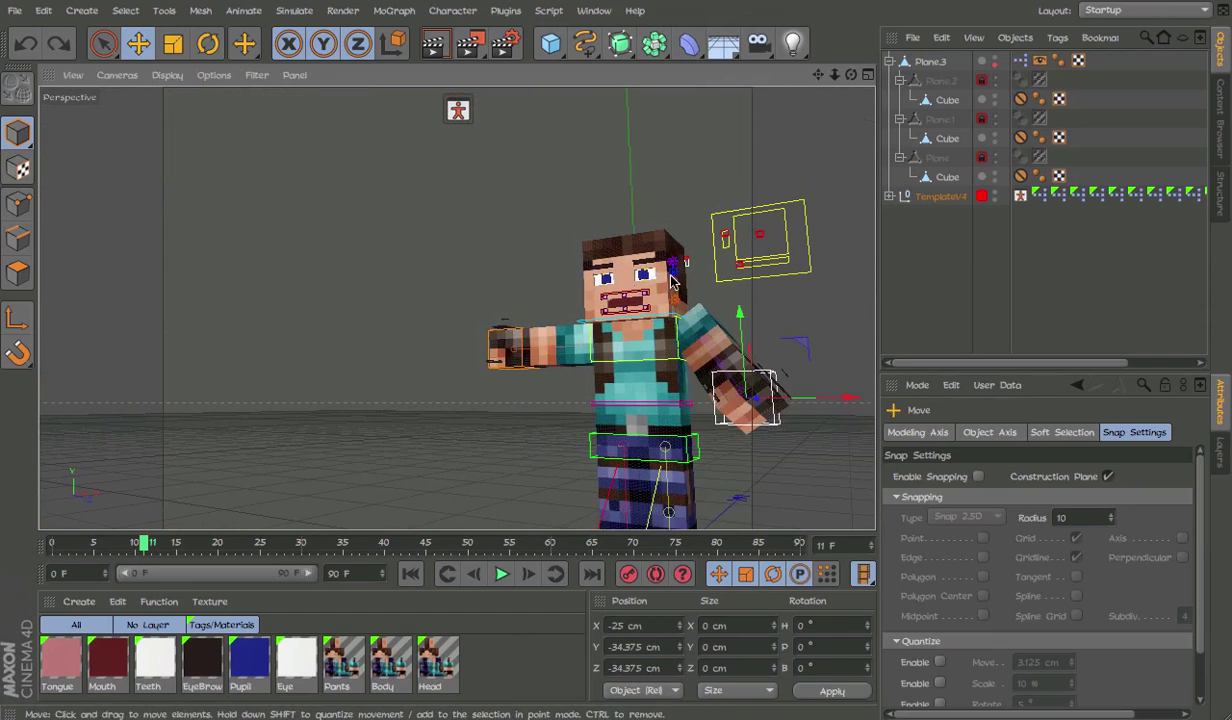
{"action": "scroll", "coordinate": [648, 266], "scroll_direction": "up", "scroll_amount": 5}
Rotate the upper eyelid control to slant the eye, then render to check the face.
{"action": "scroll", "coordinate": [646, 261], "scroll_direction": "up", "scroll_amount": 5}
{"action": "left_click", "coordinate": [638, 325]}
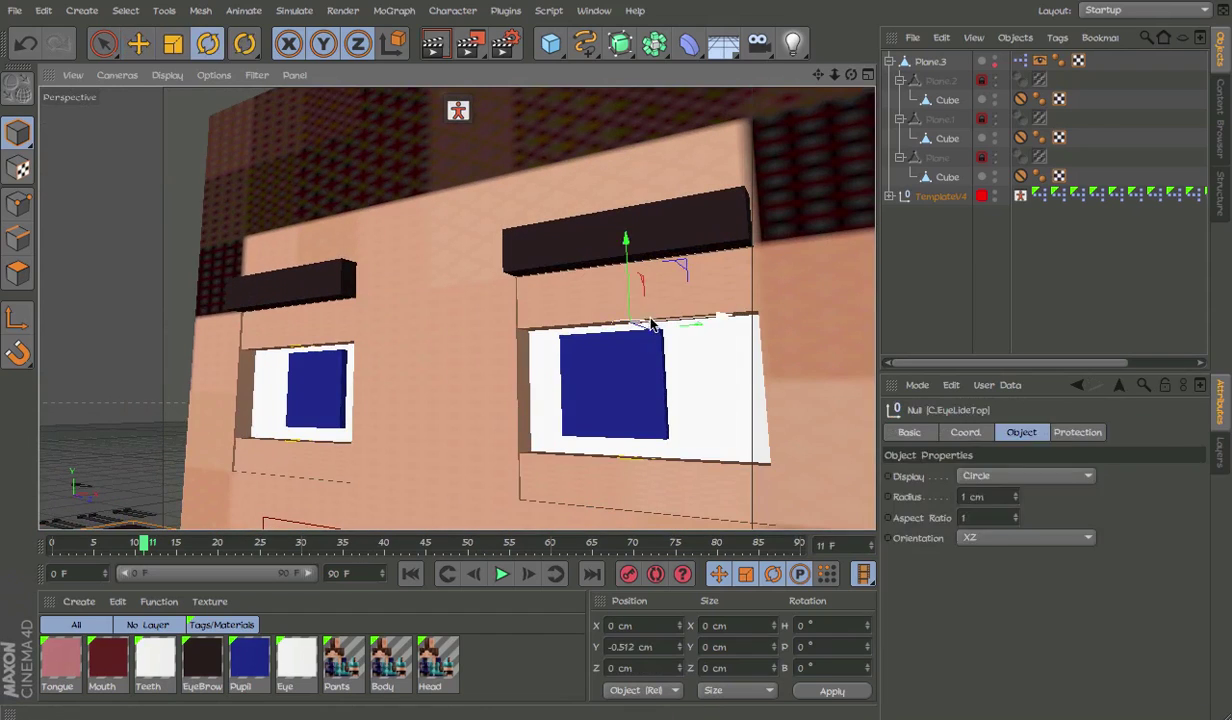
{"action": "key", "text": "r"}
{"action": "mouse_move", "coordinate": [681, 323]}
{"action": "left_mouse_down"}
{"action": "mouse_move", "coordinate": [672, 393]}
{"action": "mouse_move", "coordinate": [678, 343]}
{"action": "left_mouse_up"}
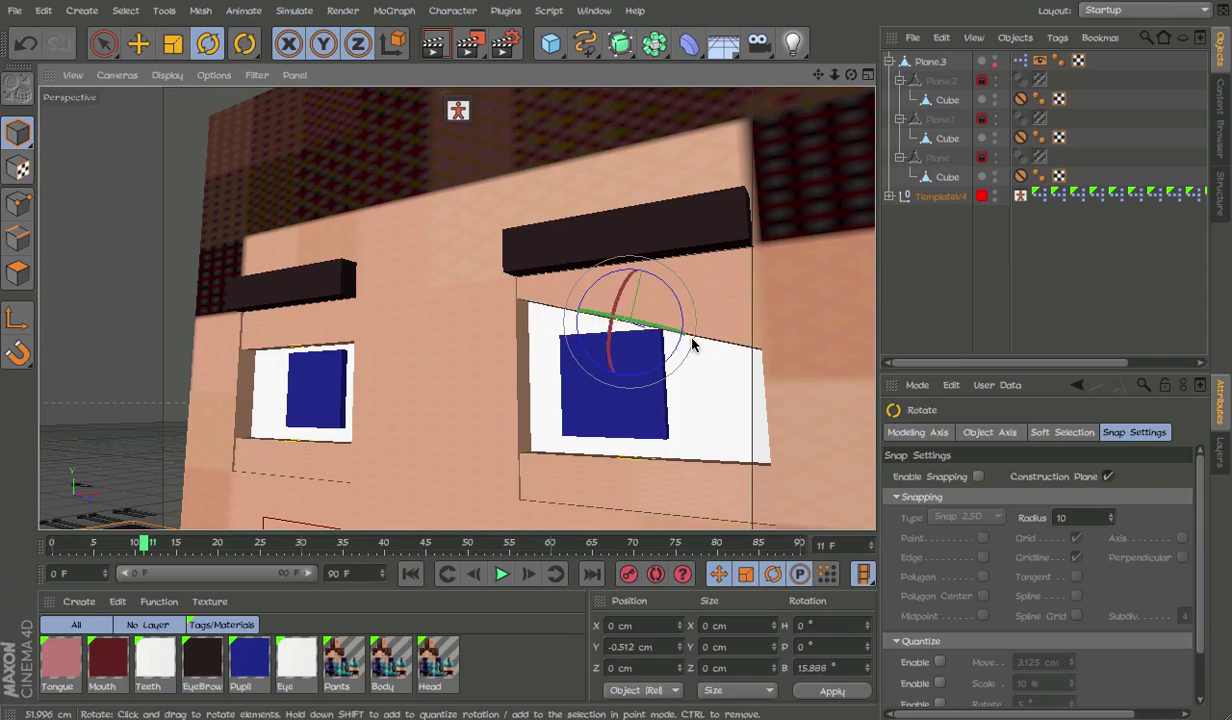
{"action": "scroll", "coordinate": [736, 343], "scroll_direction": "down", "scroll_amount": 5}
{"action": "left_click", "coordinate": [921, 294]}
{"action": "scroll", "coordinate": [595, 263], "scroll_direction": "down", "scroll_amount": 5}
{"action": "key", "text": "ctrl+r"}
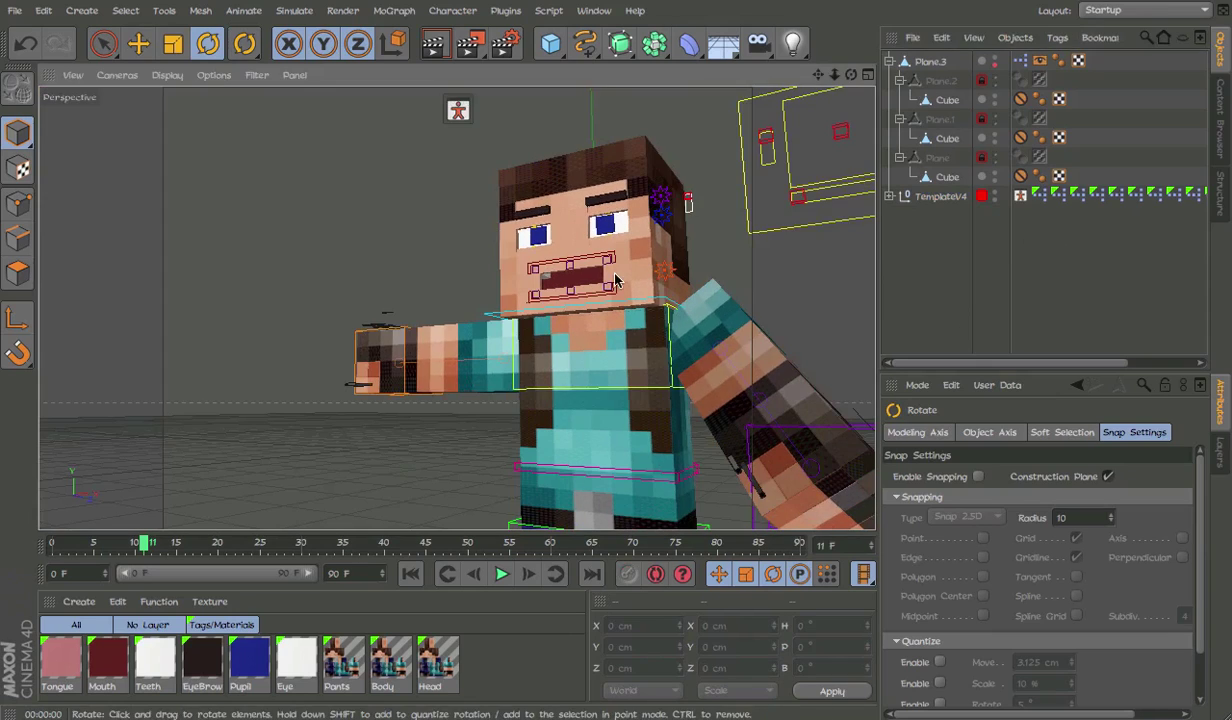
Orbit and zoom around the character to view the mouth from the left.
{"action": "left_click_drag", "start_coordinate": [560, 300], "coordinate": [604, 300], "text": "alt"}
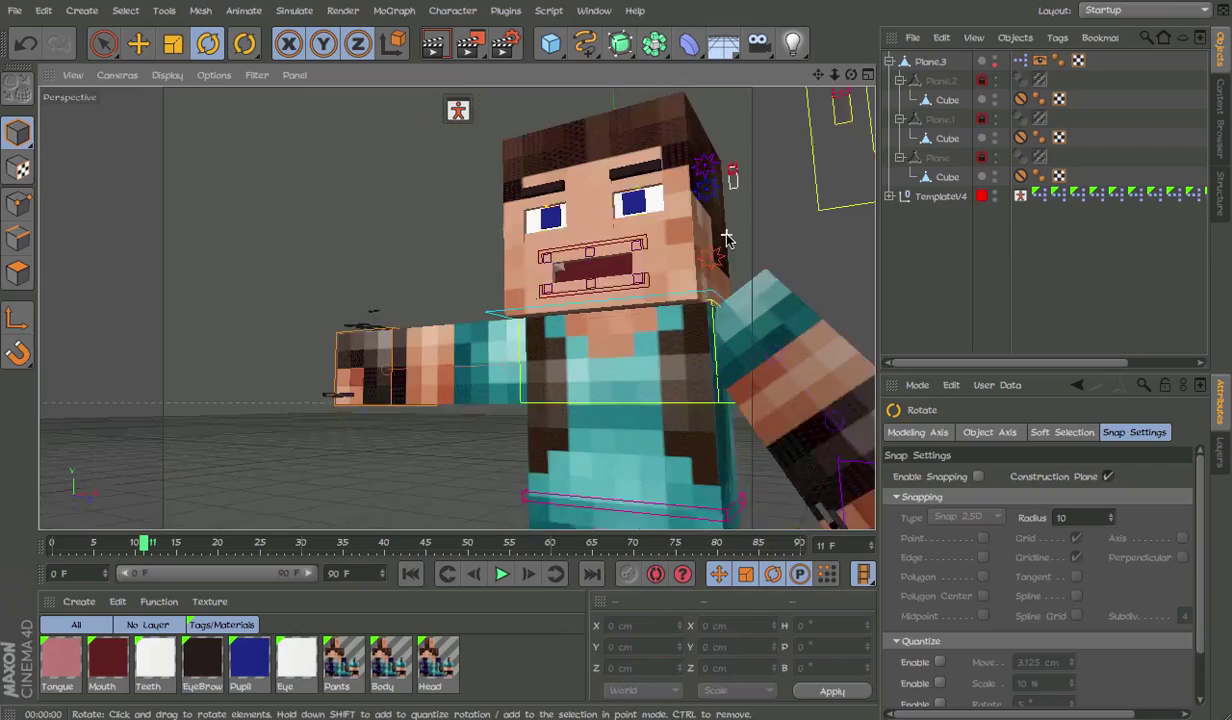
{"action": "scroll", "coordinate": [604, 300], "scroll_direction": "down", "scroll_amount": 5}
{"action": "left_click_drag", "start_coordinate": [680, 330], "coordinate": [742, 352], "text": "alt"}
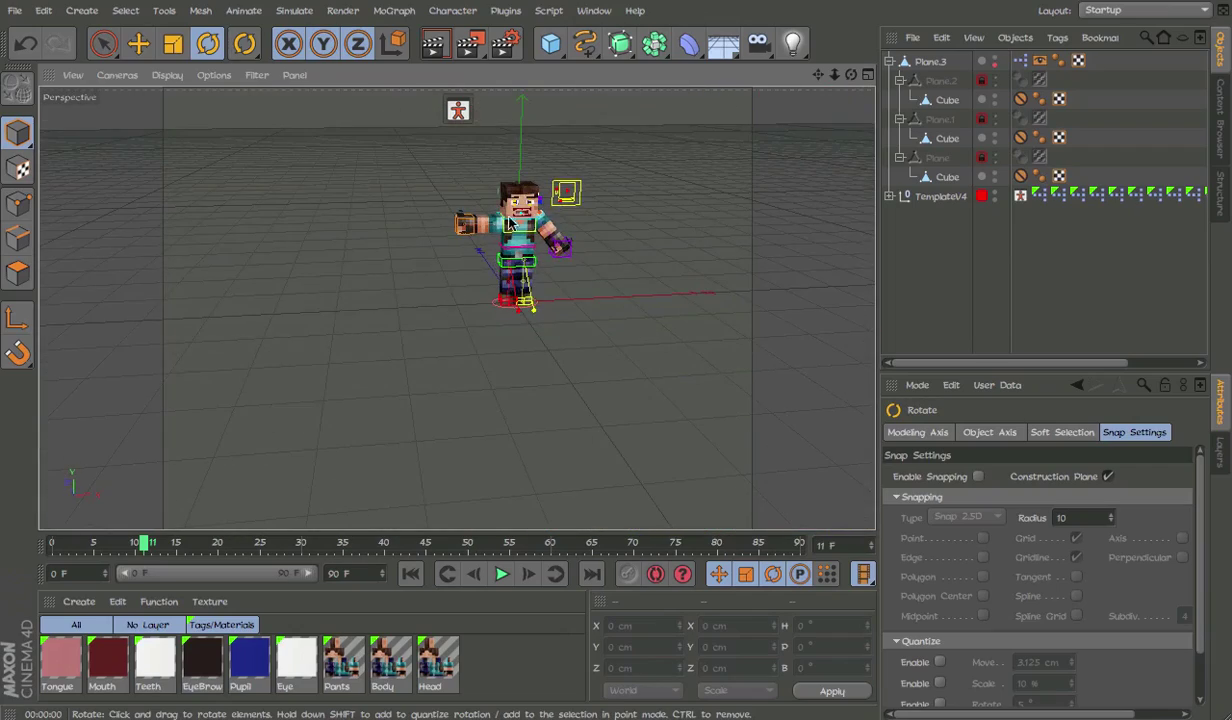
{"action": "scroll", "coordinate": [497, 218], "scroll_direction": "up", "scroll_amount": 5}
{"action": "scroll", "coordinate": [640, 195], "scroll_direction": "down", "scroll_amount": 4}
{"action": "scroll", "coordinate": [597, 200], "scroll_direction": "up", "scroll_amount": 5}
{"action": "scroll", "coordinate": [597, 200], "scroll_direction": "up", "scroll_amount": 2}
{"action": "scroll", "coordinate": [696, 250], "scroll_direction": "up", "scroll_amount": 4}
{"action": "mouse_move", "coordinate": [696, 250]}
{"action": "left_mouse_down", "text": "alt"}
{"action": "mouse_move", "coordinate": [638, 228]}
{"action": "mouse_move", "coordinate": [481, 217]}
{"action": "mouse_move", "coordinate": [457, 194]}
{"action": "left_mouse_up", "text": "alt"}
Rotate the M.TMiddel mouth spline to about -45° and render the resulting expression.
{"action": "left_click", "coordinate": [536, 184]}
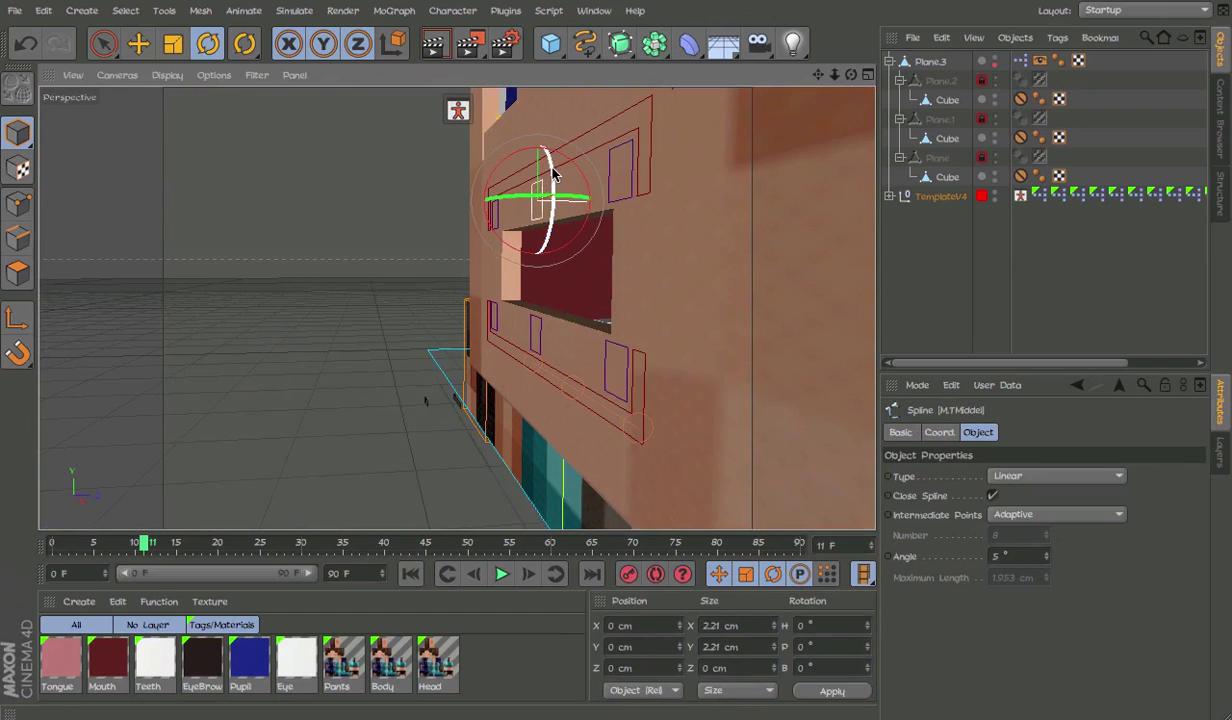
{"action": "mouse_move", "coordinate": [563, 165]}
{"action": "left_mouse_down"}
{"action": "mouse_move", "coordinate": [588, 176]}
{"action": "mouse_move", "coordinate": [600, 222]}
{"action": "left_mouse_up"}
{"action": "mouse_move", "coordinate": [600, 222]}
{"action": "left_mouse_down", "text": "alt"}
{"action": "mouse_move", "coordinate": [742, 215]}
{"action": "mouse_move", "coordinate": [717, 277]}
{"action": "mouse_move", "coordinate": [835, 278]}
{"action": "left_mouse_up", "text": "alt"}
{"action": "key", "text": "ctrl+r"}
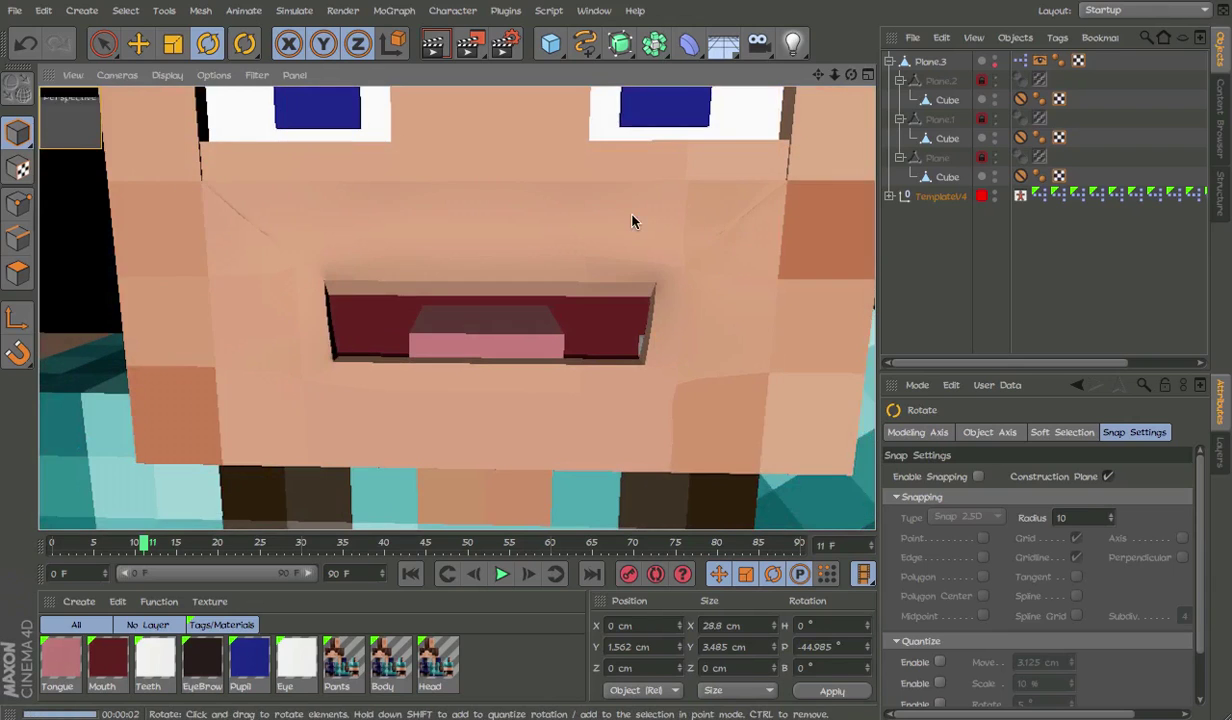
{"action": "scroll", "coordinate": [630, 220], "scroll_direction": "down", "scroll_amount": 3}
{"action": "scroll", "coordinate": [467, 207], "scroll_direction": "down", "scroll_amount": 2}
{"action": "scroll", "coordinate": [467, 207], "scroll_direction": "down", "scroll_amount": 3}
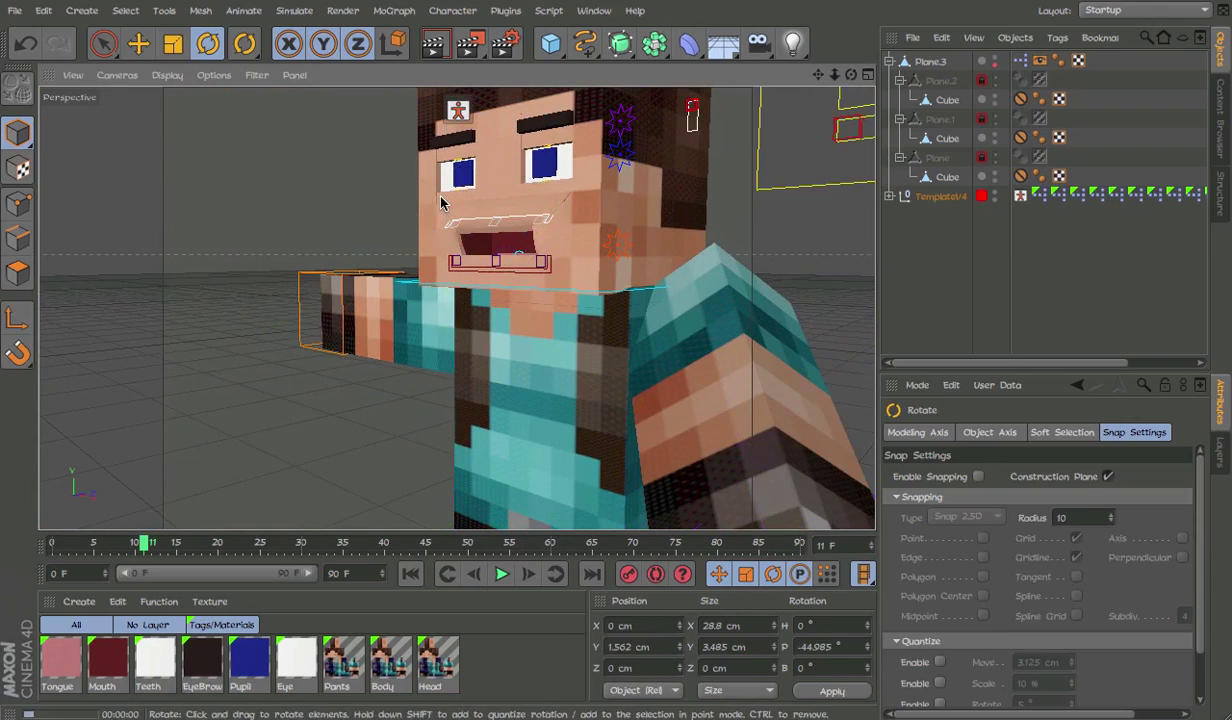
{"action": "key", "text": "ctrl+r"}
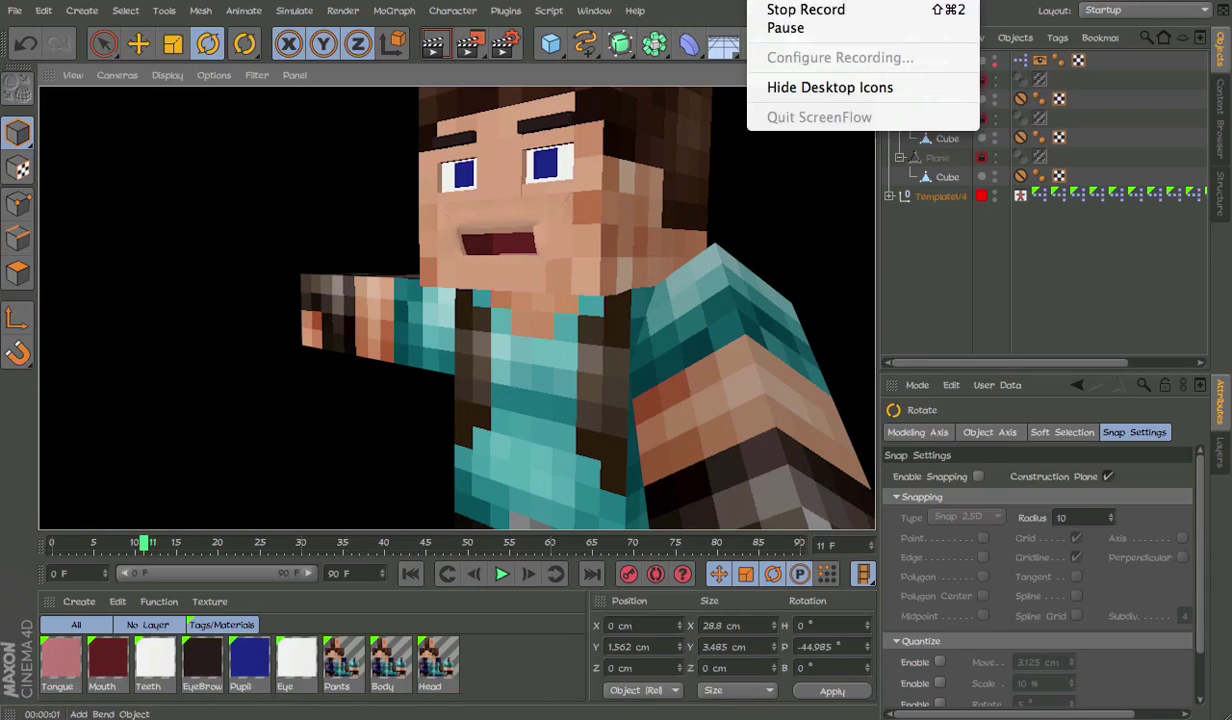